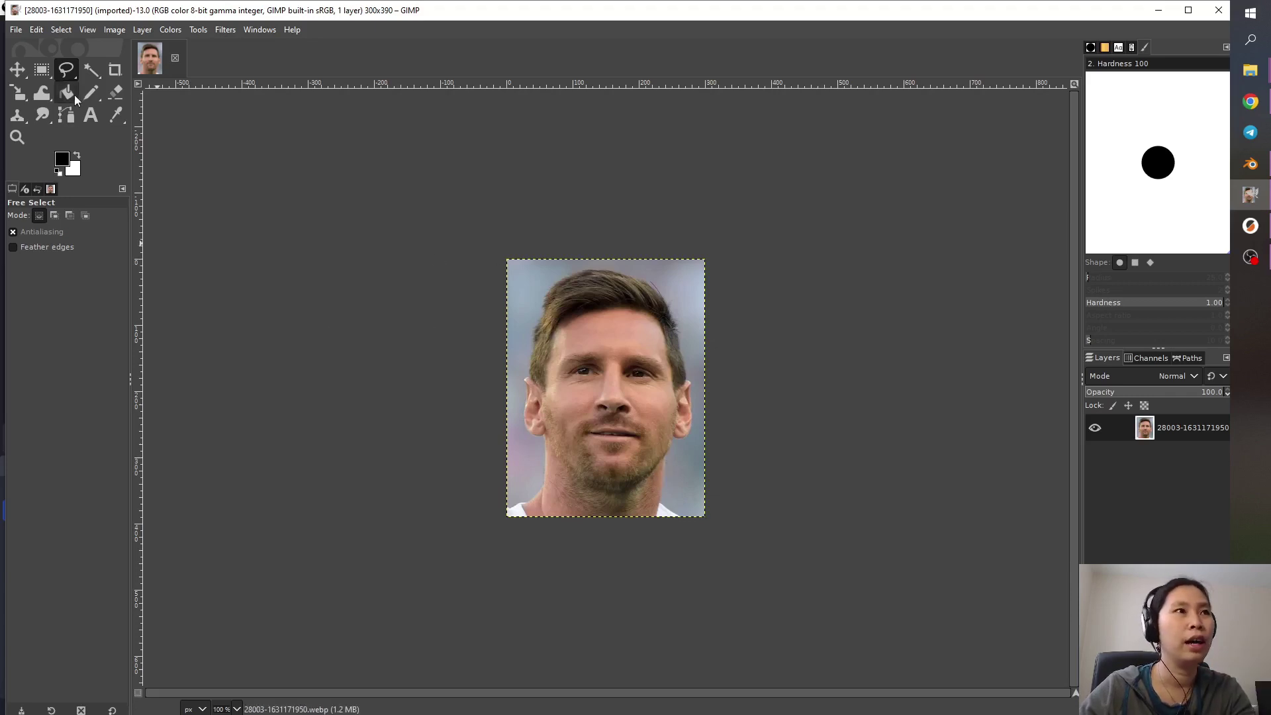
- Fuzzy-select the photo's background along the left side of the head, from the shoulder past the ear to the hair
left_click(1188, 10)
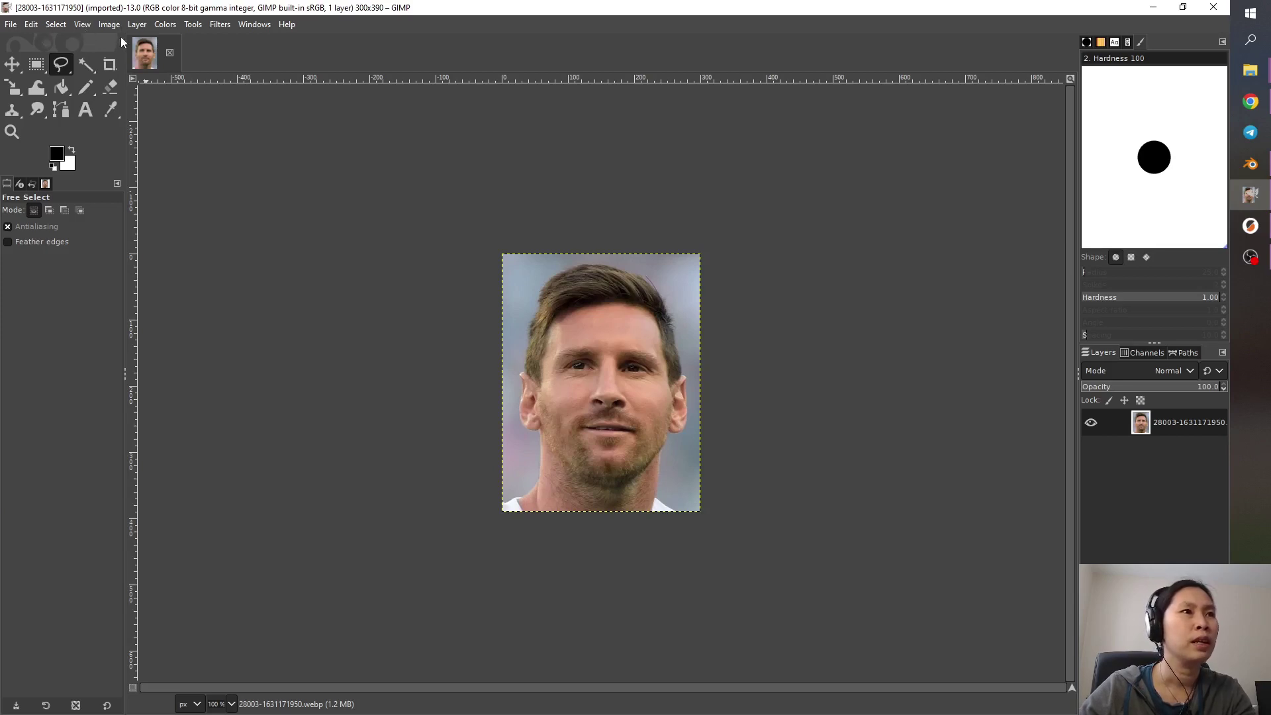
left_click(89, 70)
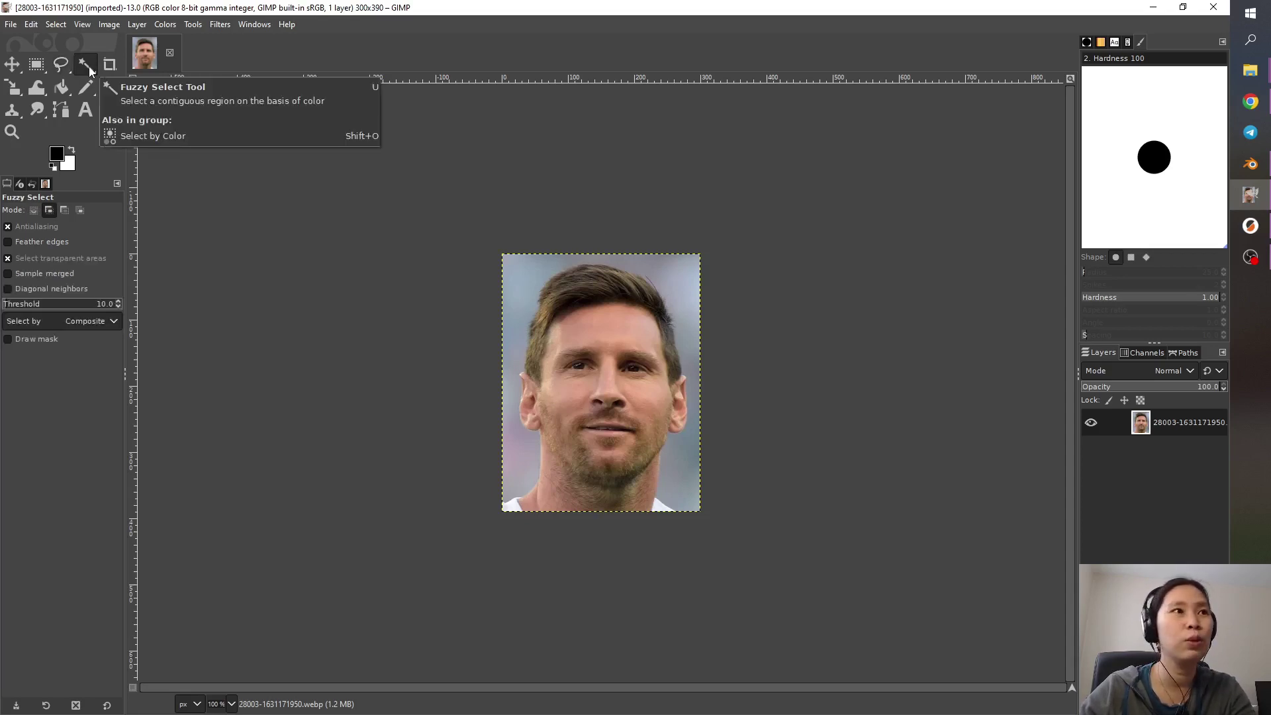
scroll(537, 485, "up", 2, "ctrl")
scroll(536, 485, "up", 1, "ctrl")
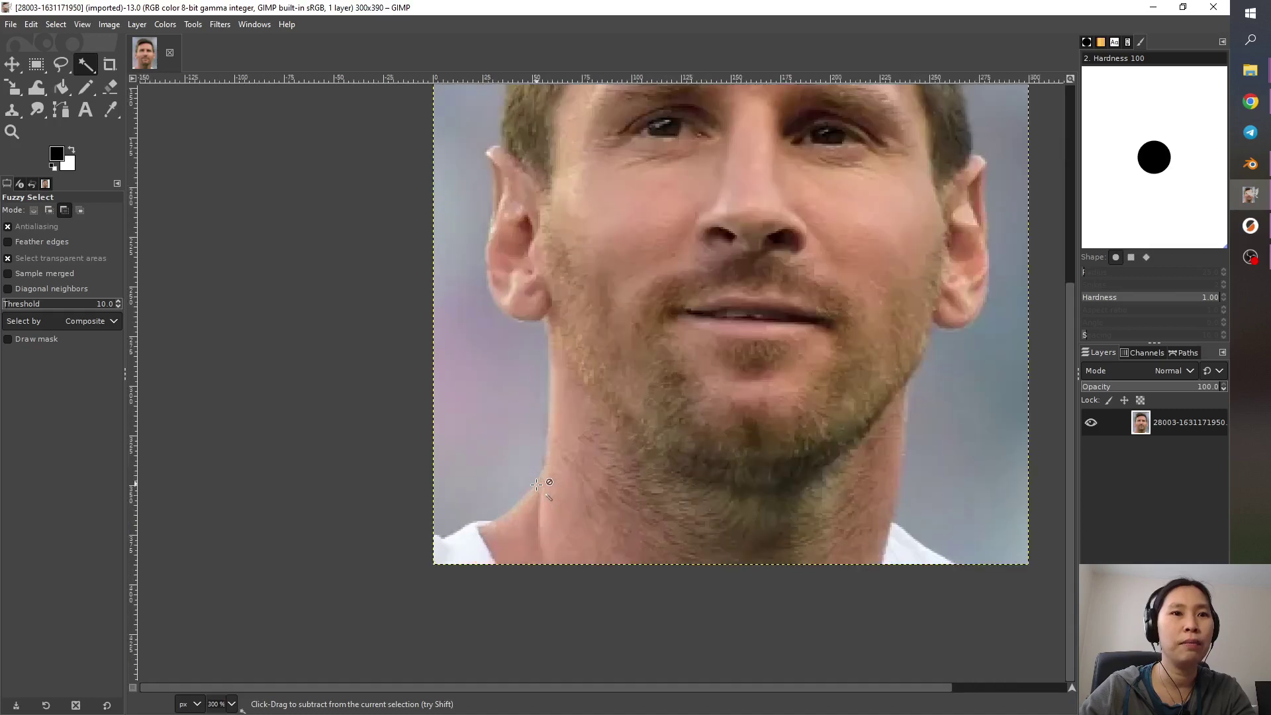
scroll(533, 486, "up", 4)
left_click(491, 509)
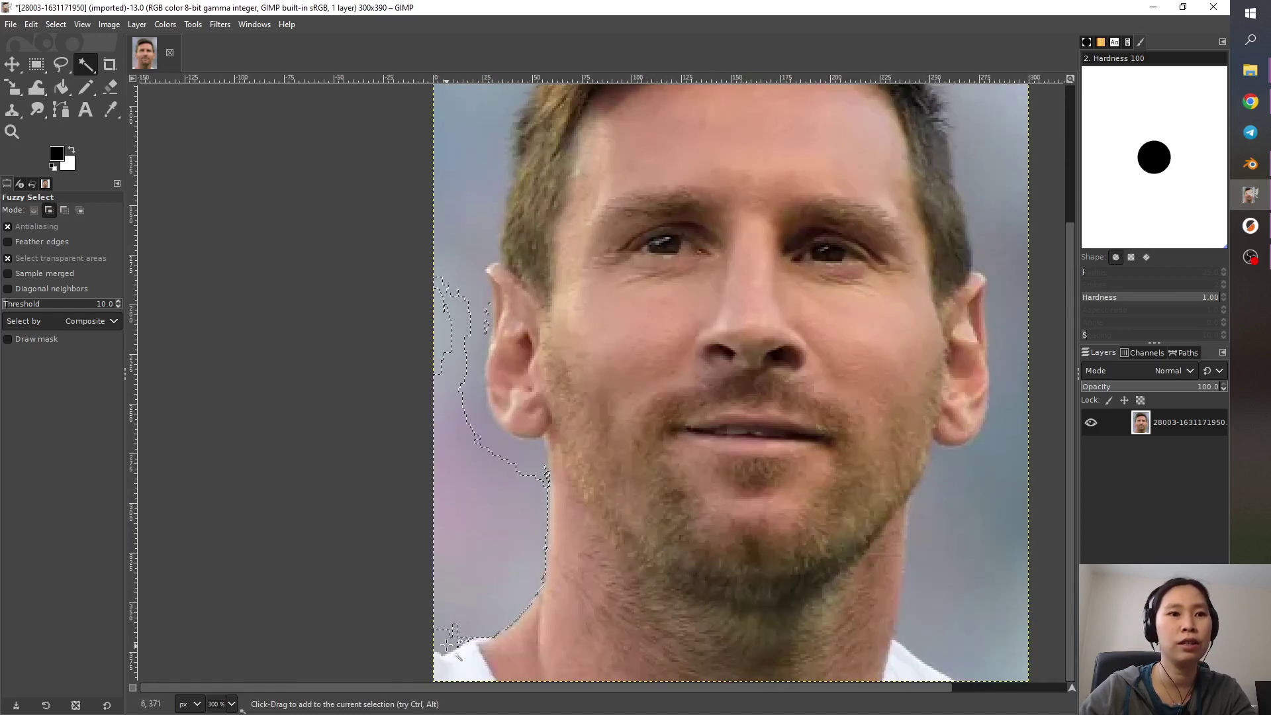
left_click(525, 458)
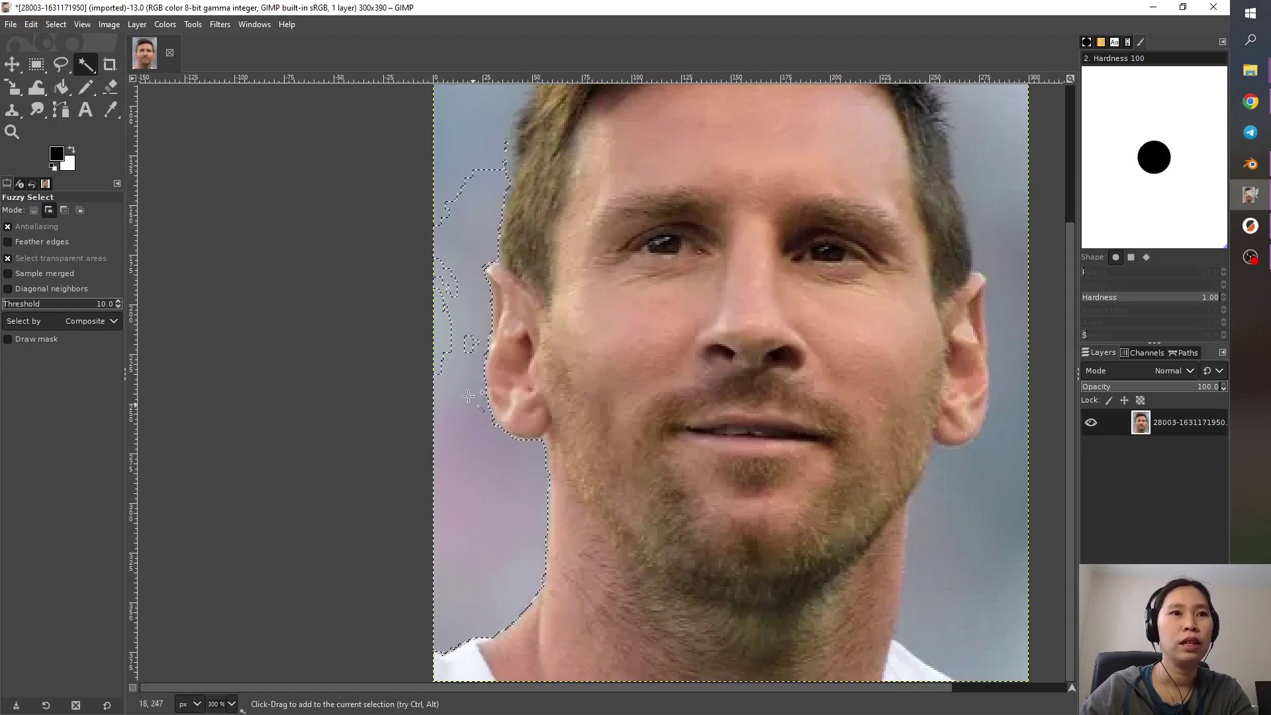
scroll(465, 391, "up", 3)
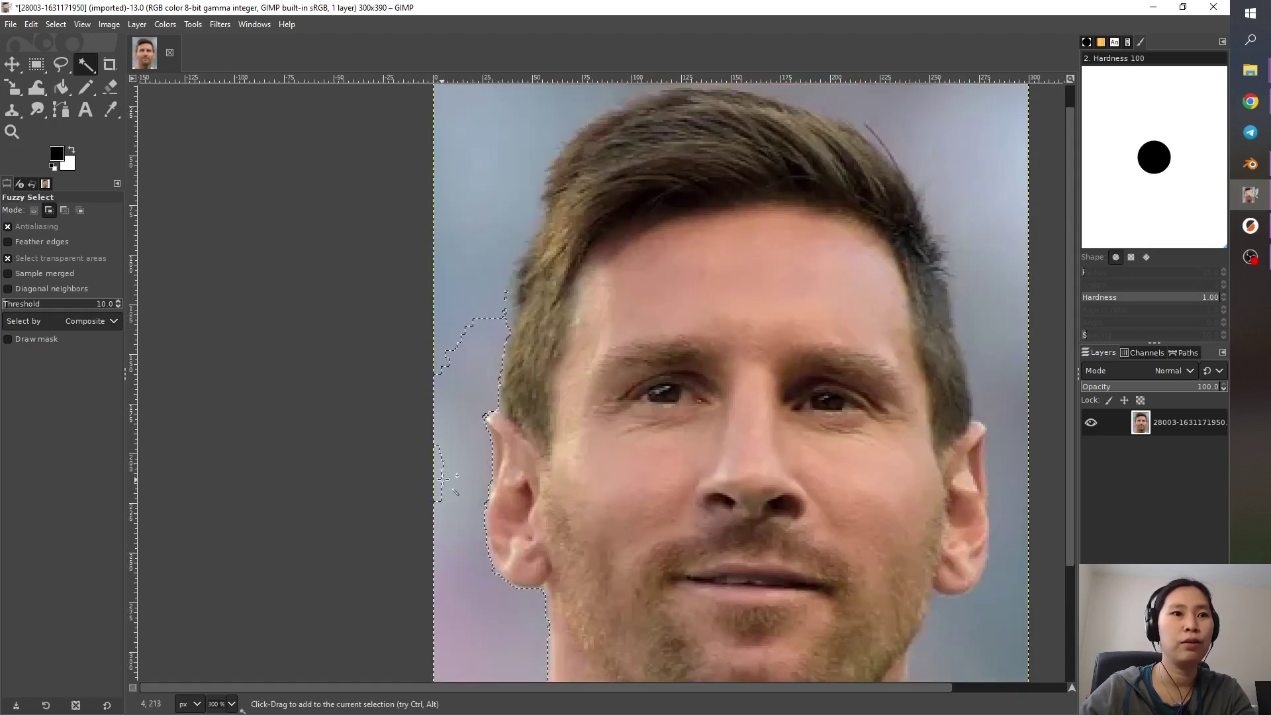
left_click(472, 260)
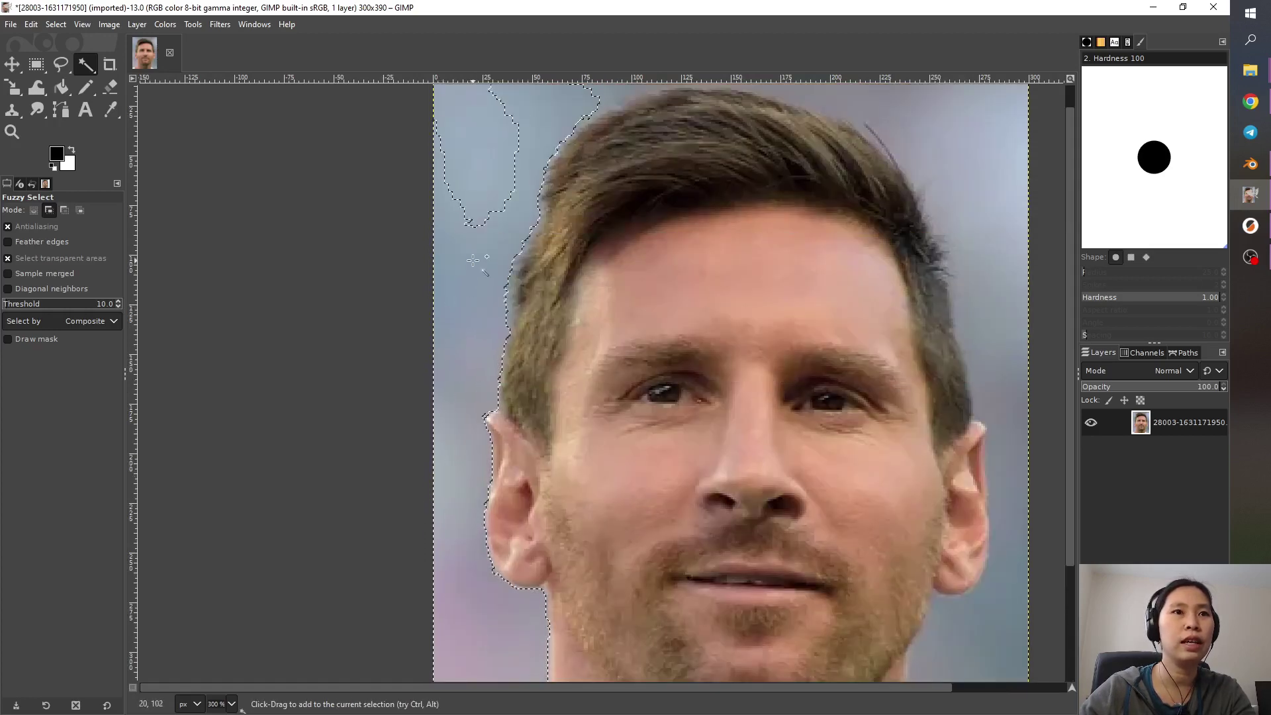
- Add the background above the hair and around the upper right of the head to the selection
scroll(473, 260, "down", 1)
scroll(473, 260, "up", 1)
scroll(473, 261, "up", 1)
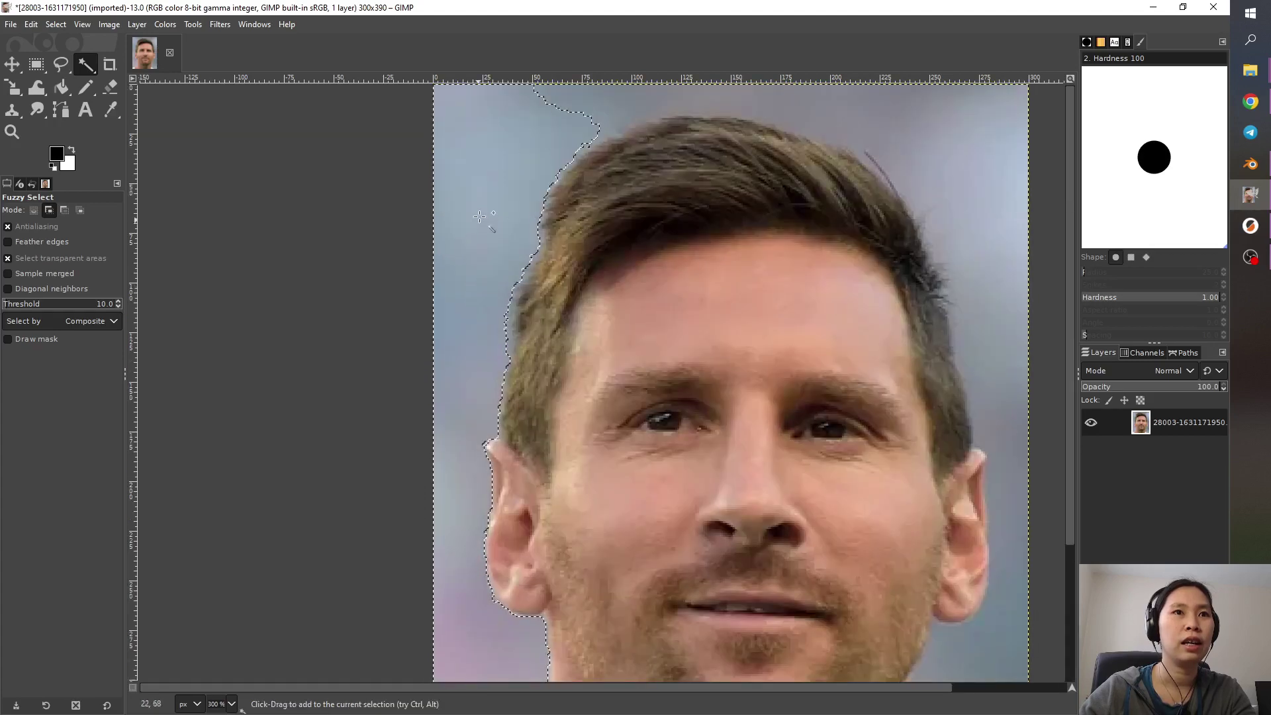
left_click_drag(628, 131, 642, 114)
left_click(600, 115)
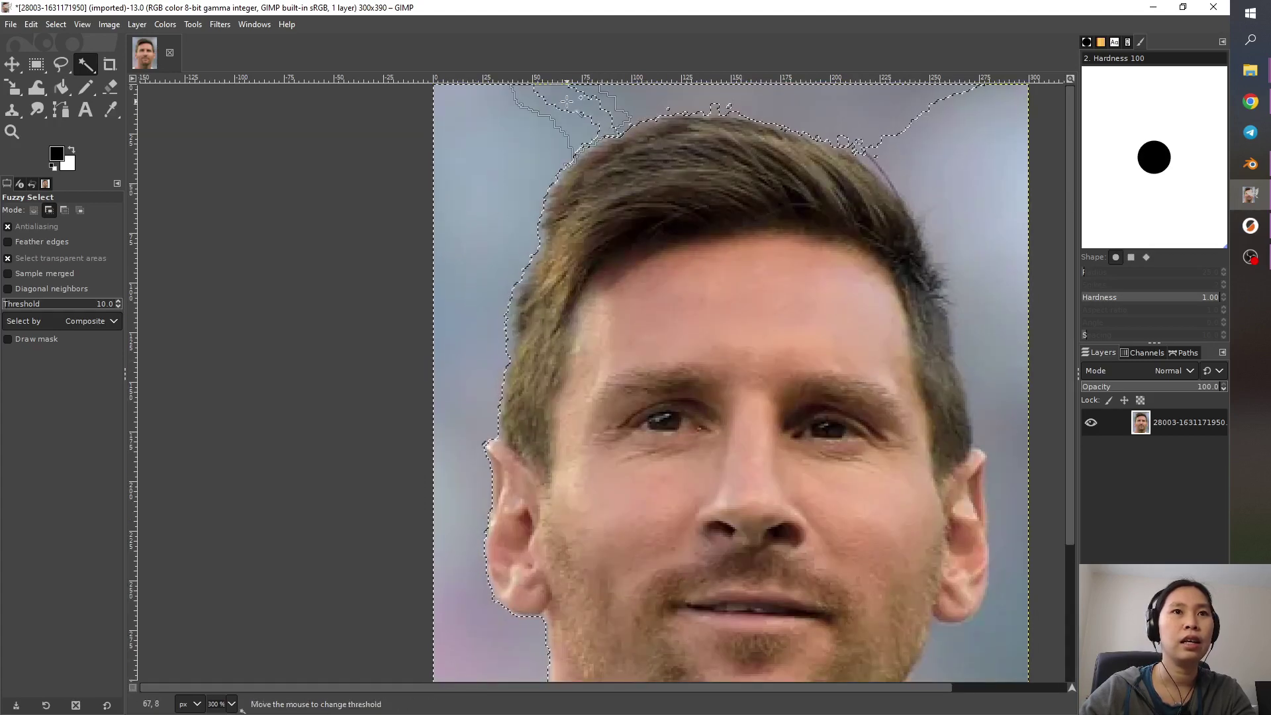
left_click(936, 152)
left_click(857, 154)
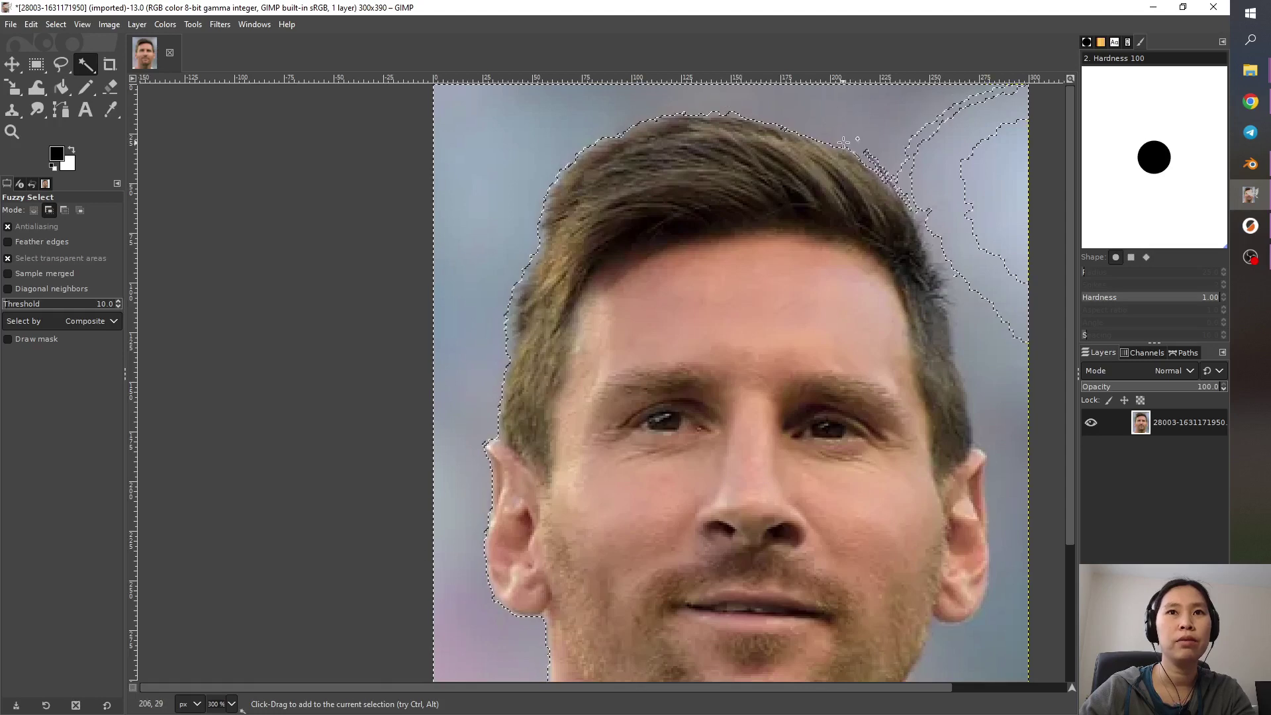
left_click(890, 159)
left_click(915, 177)
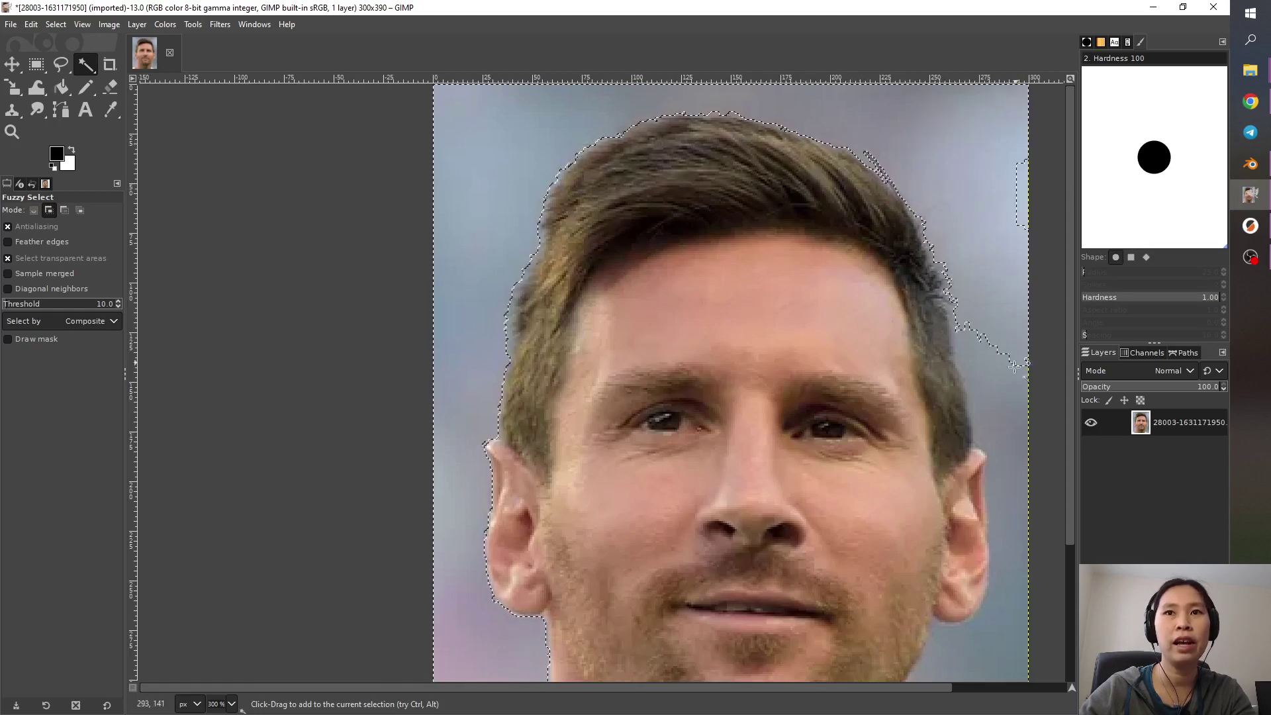
- Add the background beside the right ear, neck and shoulder to the selection and delete the whole selected background
left_click(991, 454)
left_click(999, 502)
scroll(1000, 501, "down", 3)
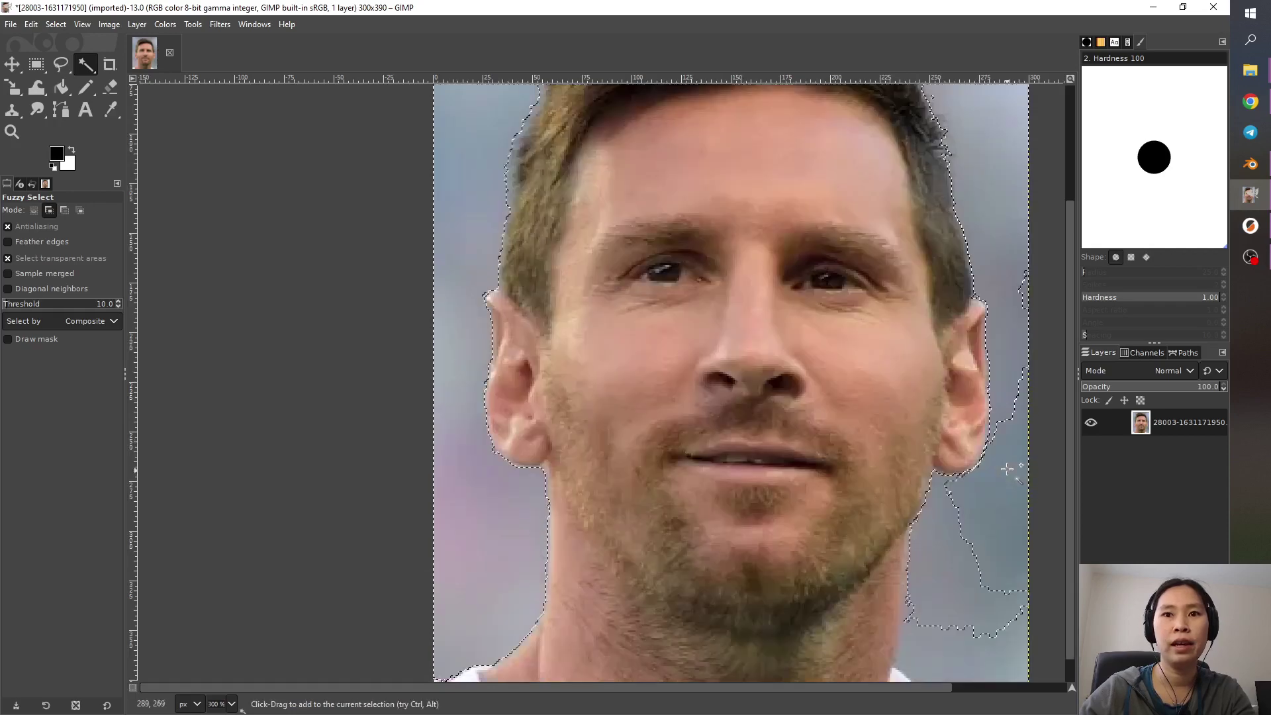
scroll(966, 616, "down", 1)
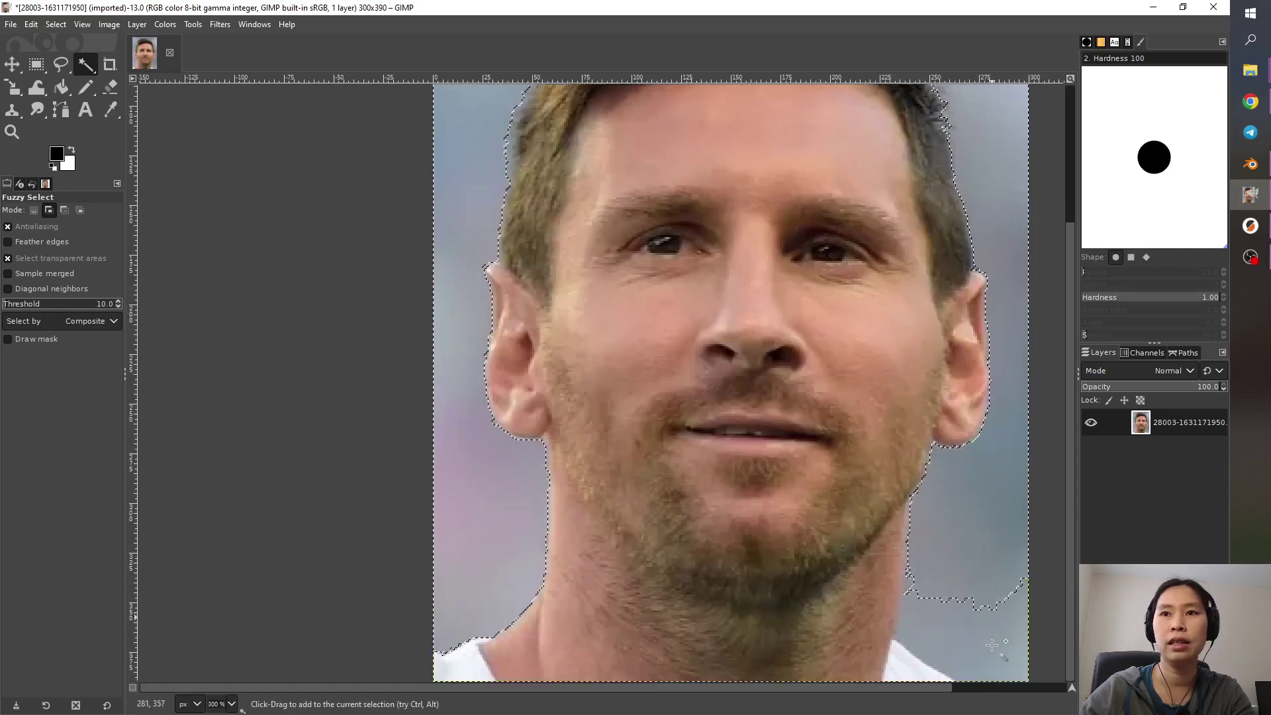
left_click(957, 628)
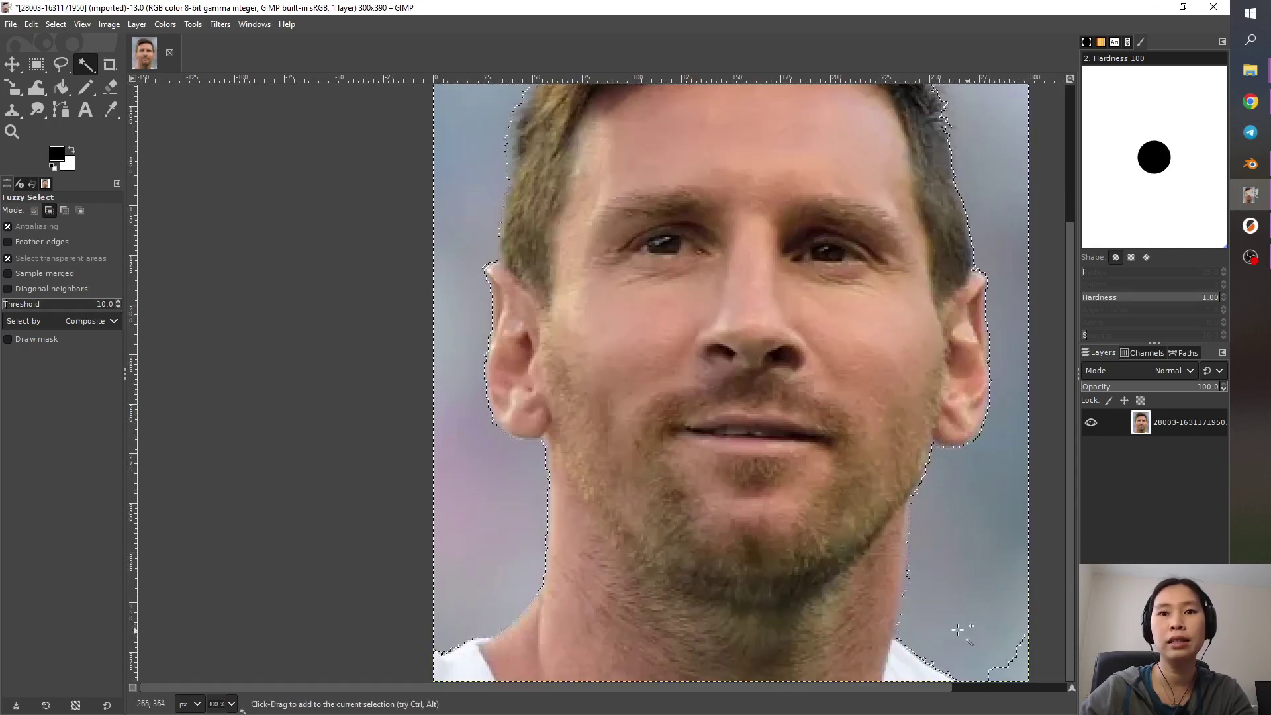
left_click(1008, 673)
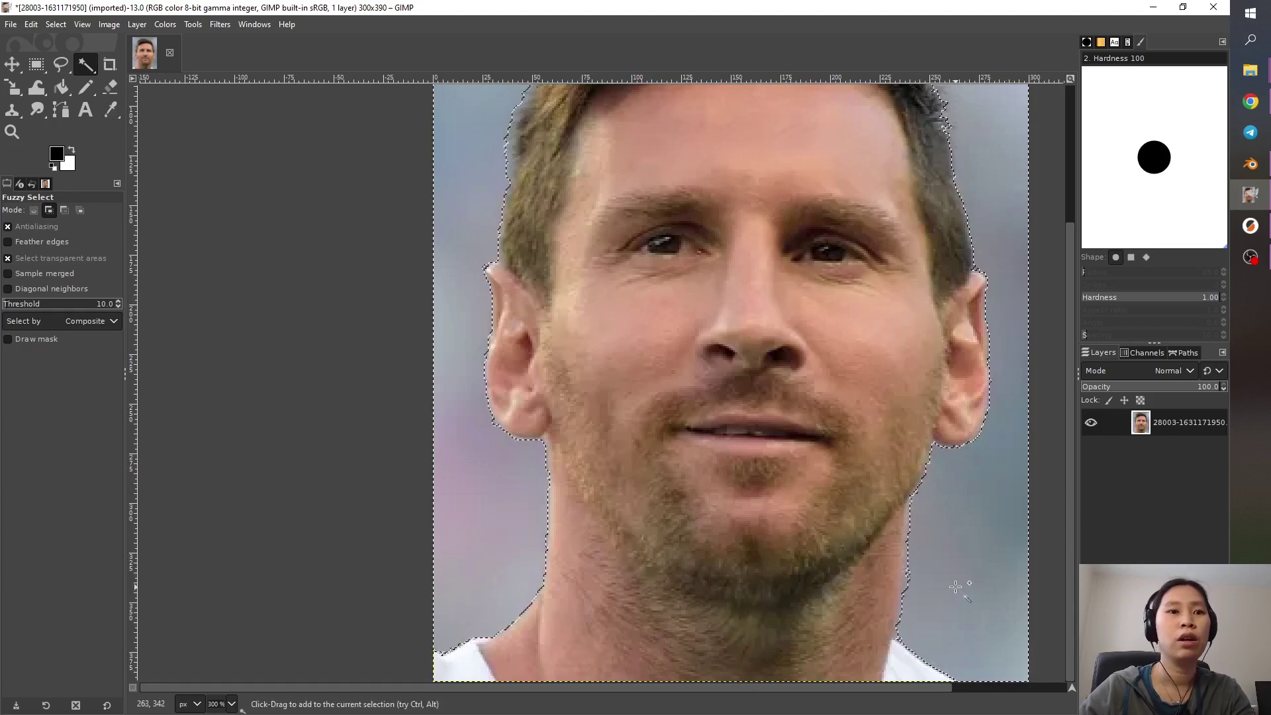
scroll(931, 524, "up", 3)
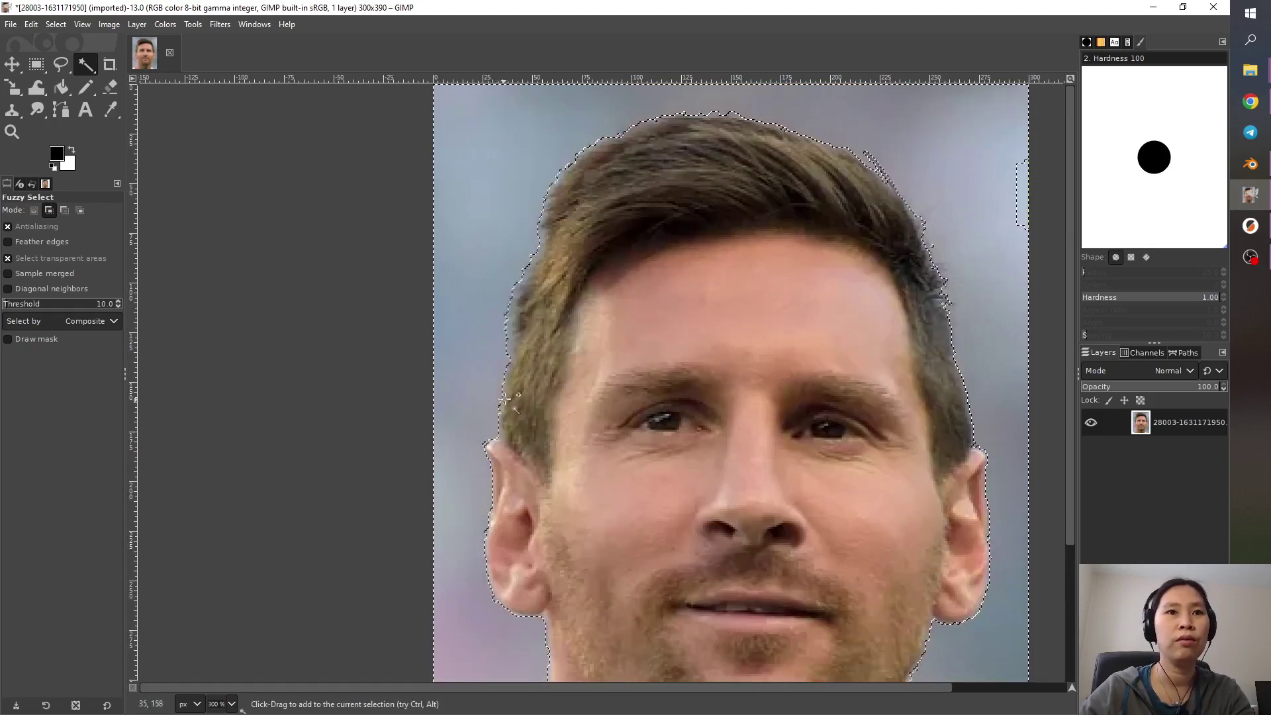
scroll(505, 398, "down", 3)
key("Delete")
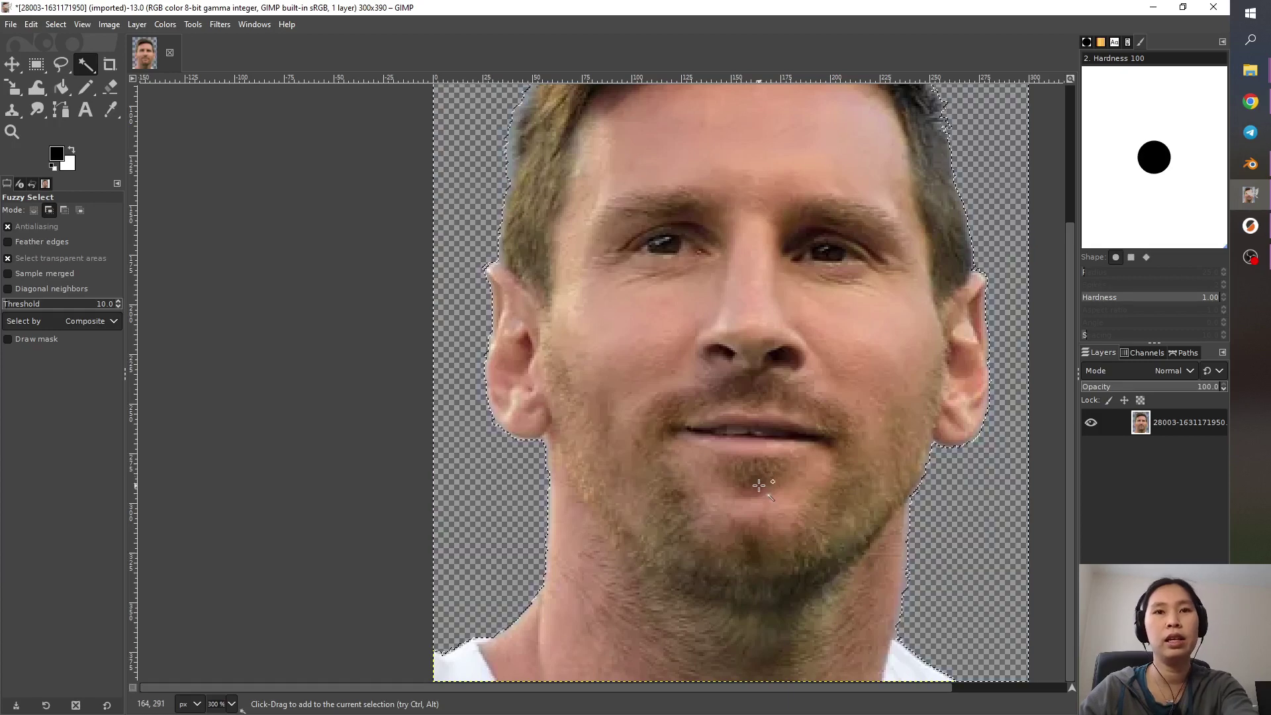
- Rectangle-select a 33 × 62 px area around the leftover background patch at the image's right edge and erase the patch with the Eraser
scroll(758, 485, "up", 3)
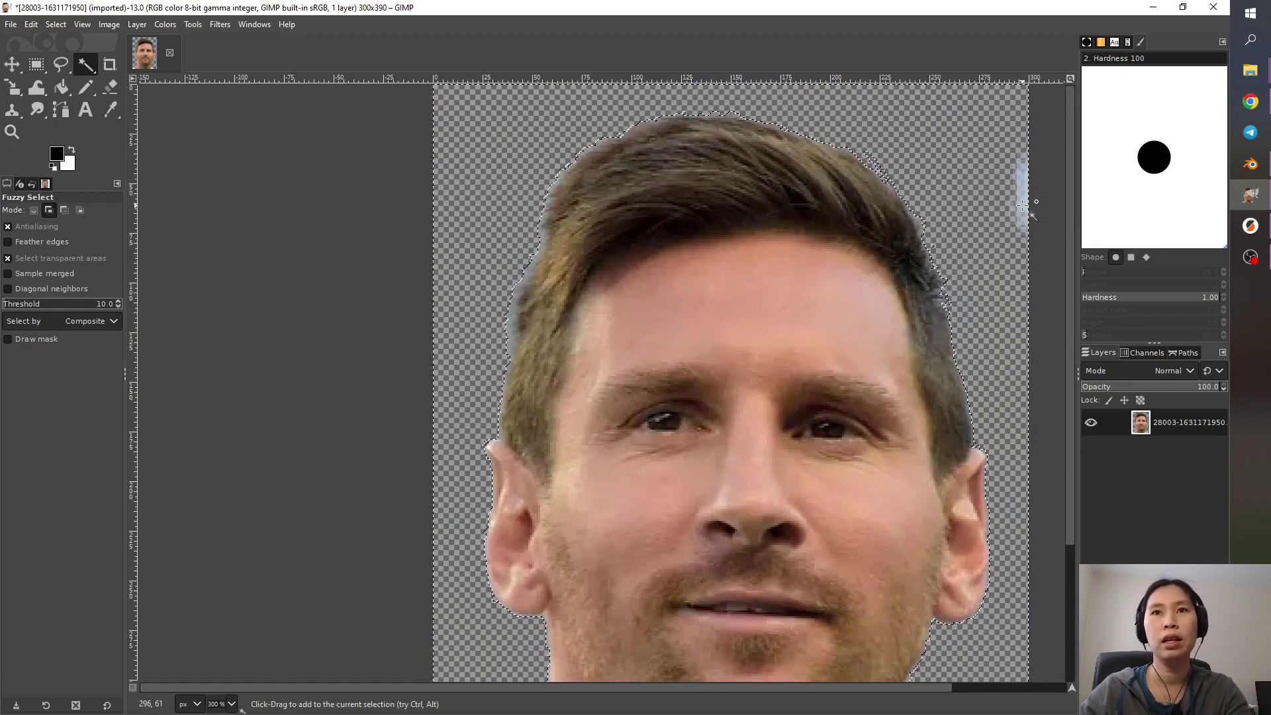
left_click_drag(1021, 207, 1009, 235)
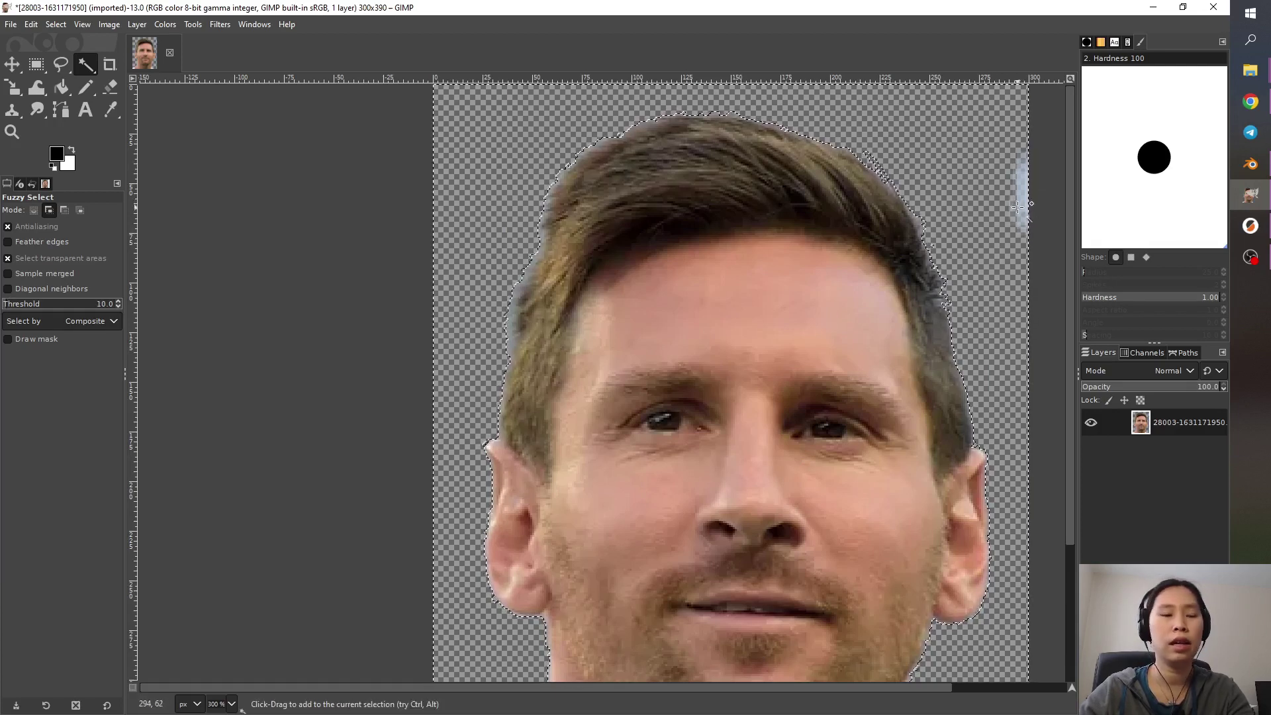
left_click(36, 65)
left_click_drag(987, 139, 1053, 263)
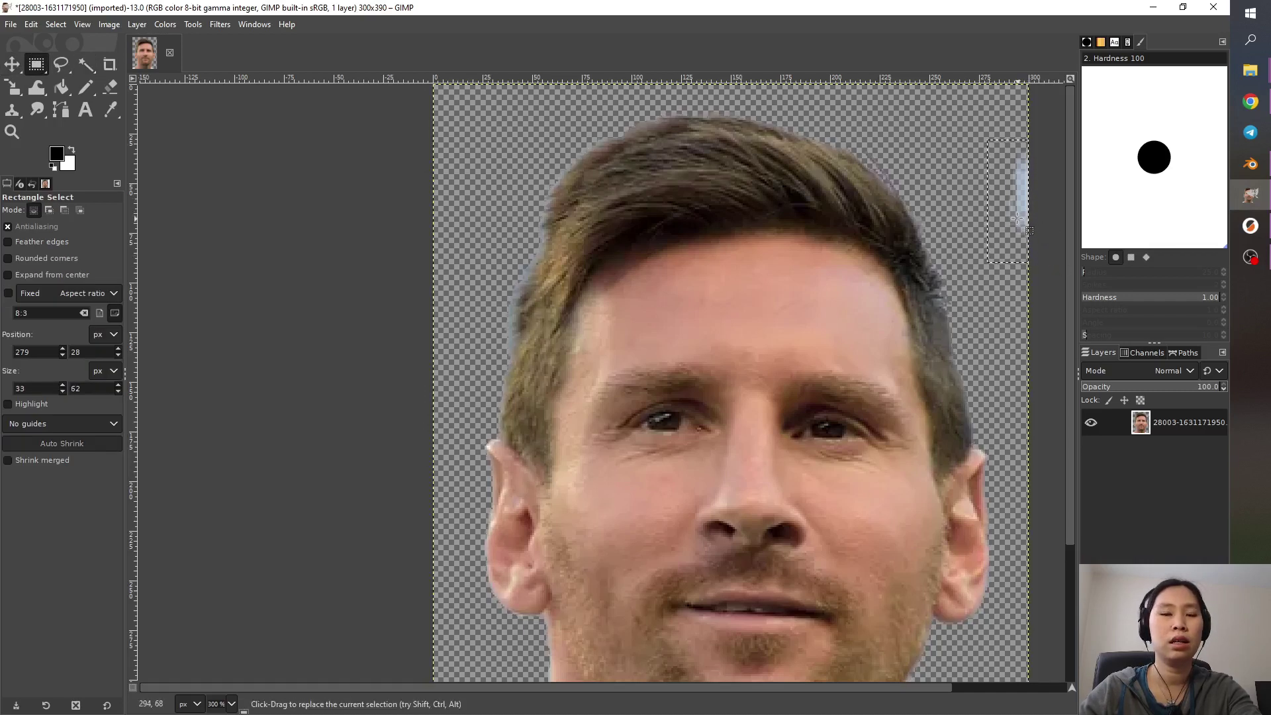
key("shift+e")
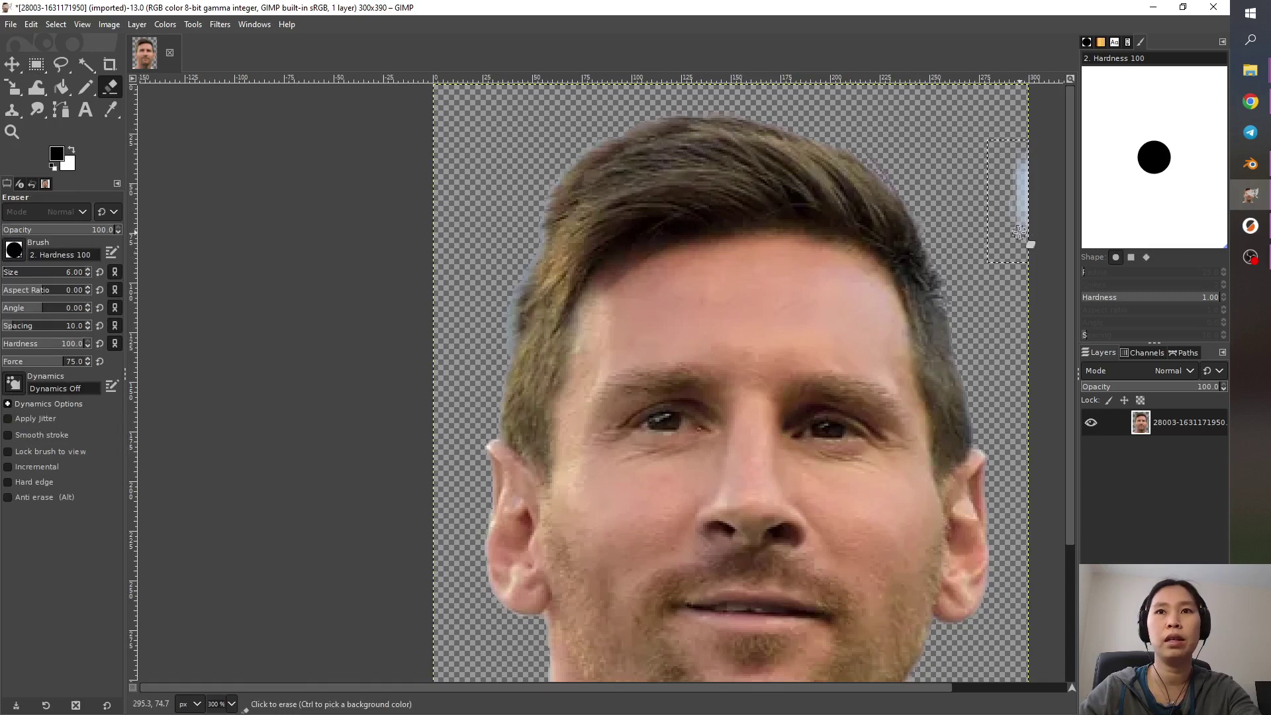
mouse_move(1019, 232)
left_mouse_down()
mouse_move(1022, 243)
mouse_move(1009, 226)
left_mouse_up()
mouse_move(1016, 143)
left_mouse_down()
mouse_move(1000, 166)
mouse_move(1024, 162)
left_mouse_up()
scroll(947, 232, "down", 3)
scroll(947, 235, "up", 3)
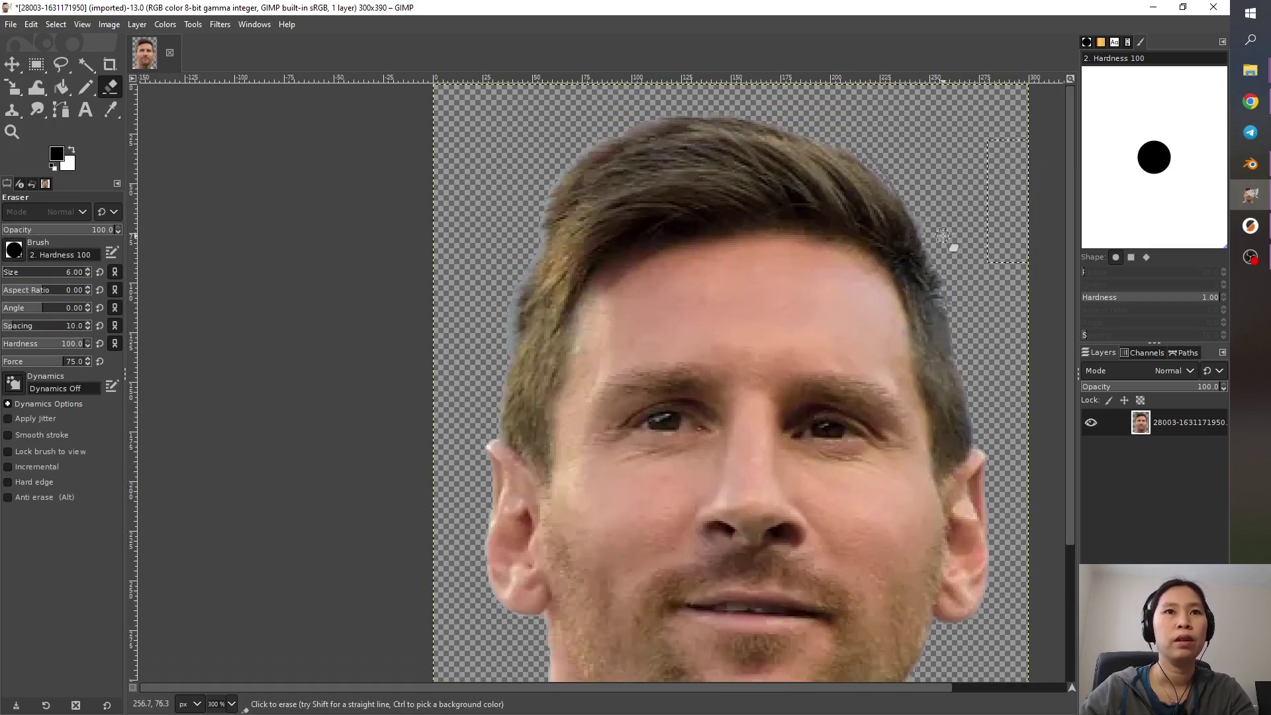
scroll(947, 252, "down", 3)
scroll(973, 490, "up", 3)
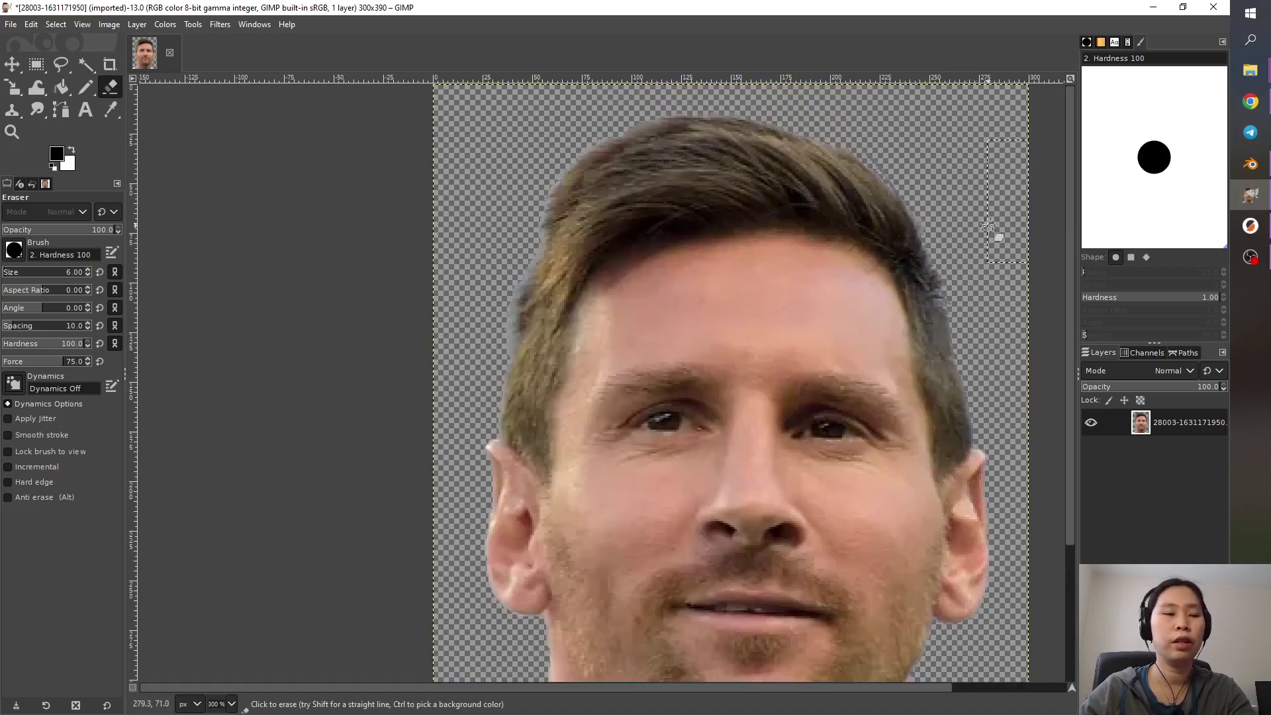
- Outline the neck and shoulders with Free Select, following the jawline from ear to ear and closing around the image's lower edge, and delete them
left_click(36, 65)
scroll(612, 275, "down", 3)
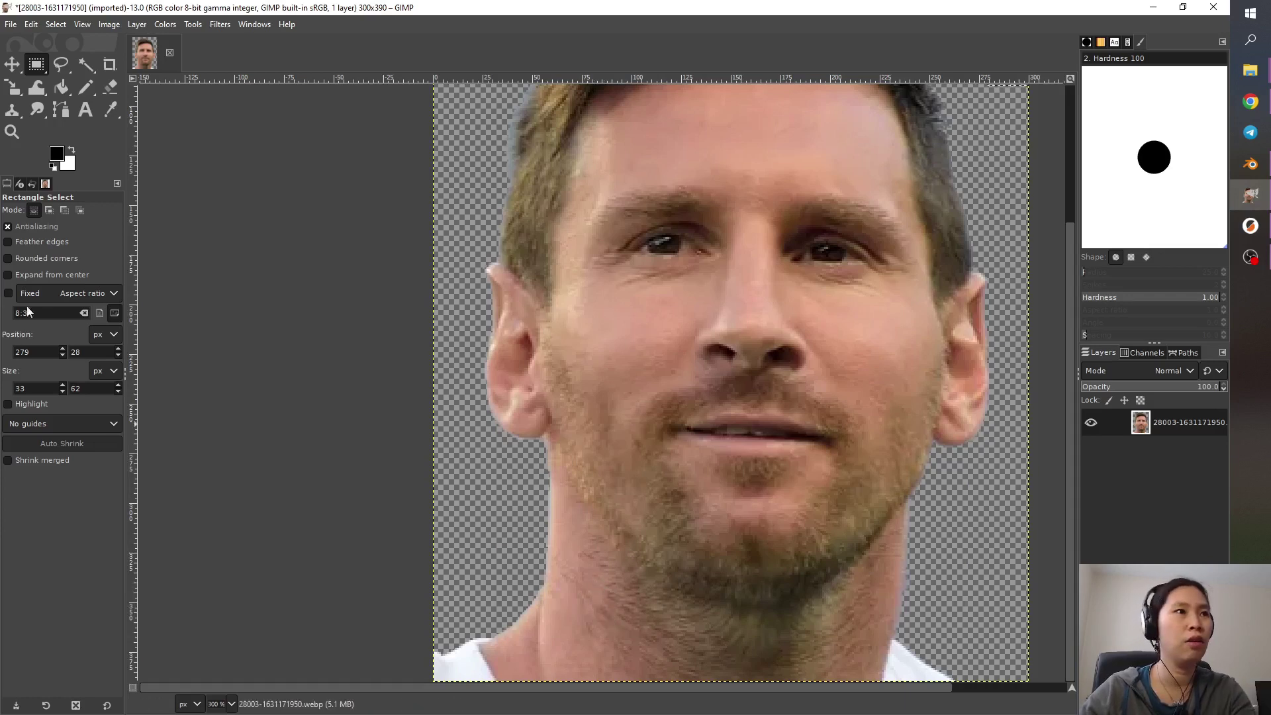
left_click(60, 64)
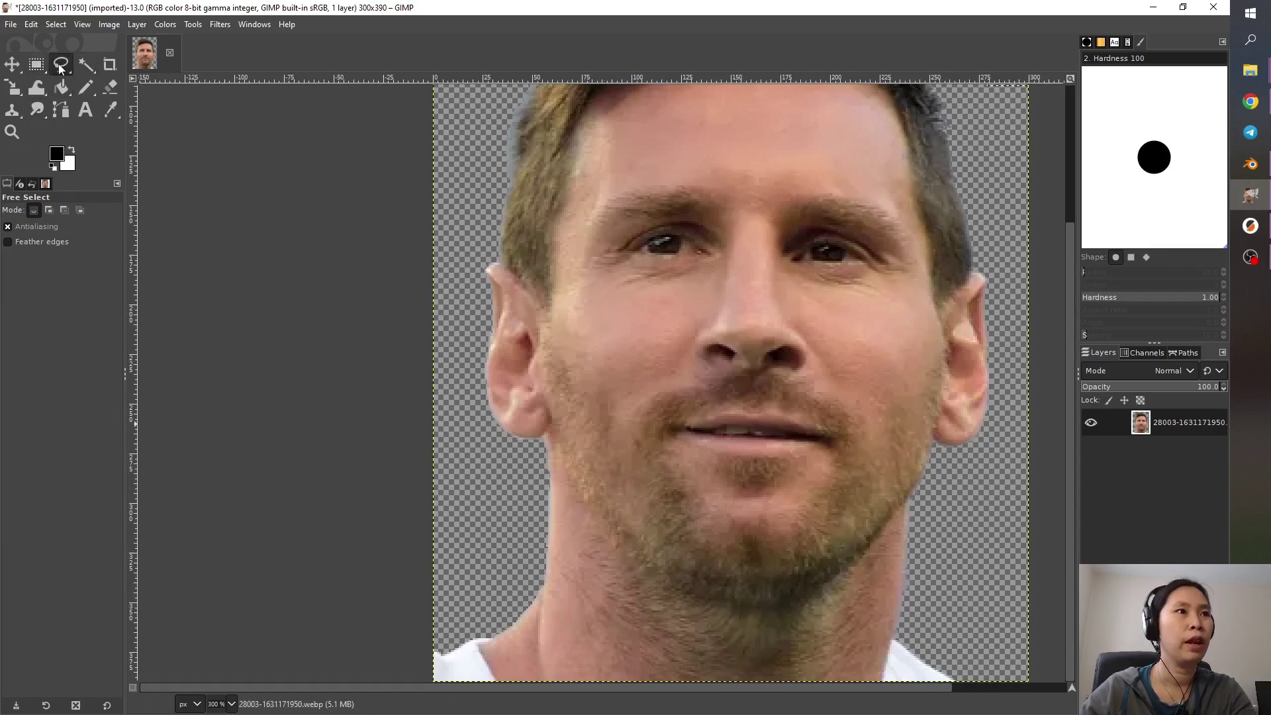
left_click(547, 459)
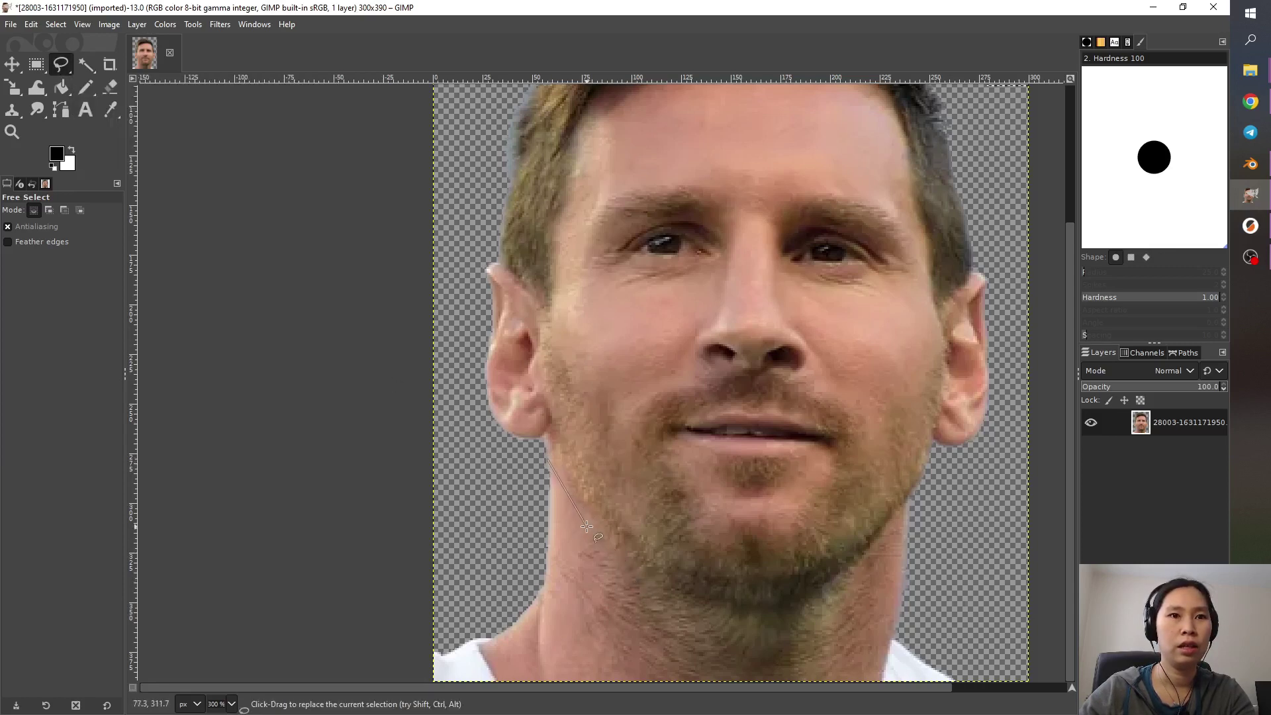
left_click(642, 586)
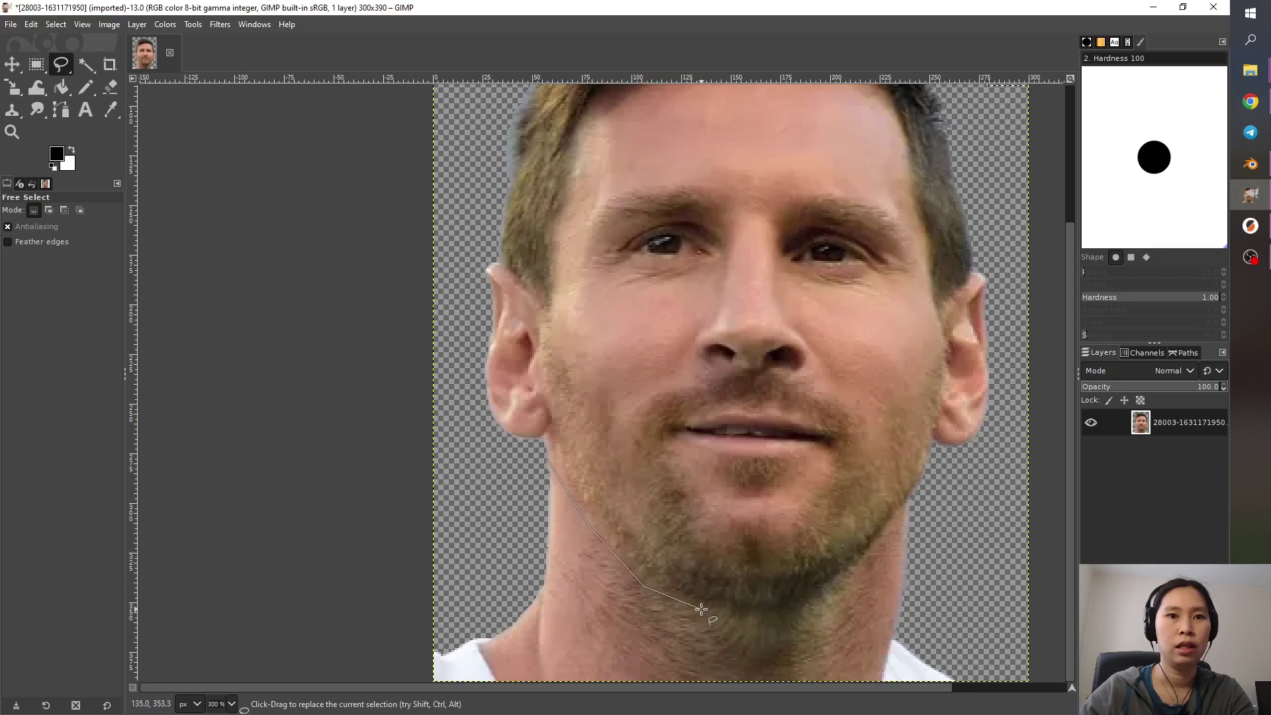
left_click(702, 614)
left_click(785, 620)
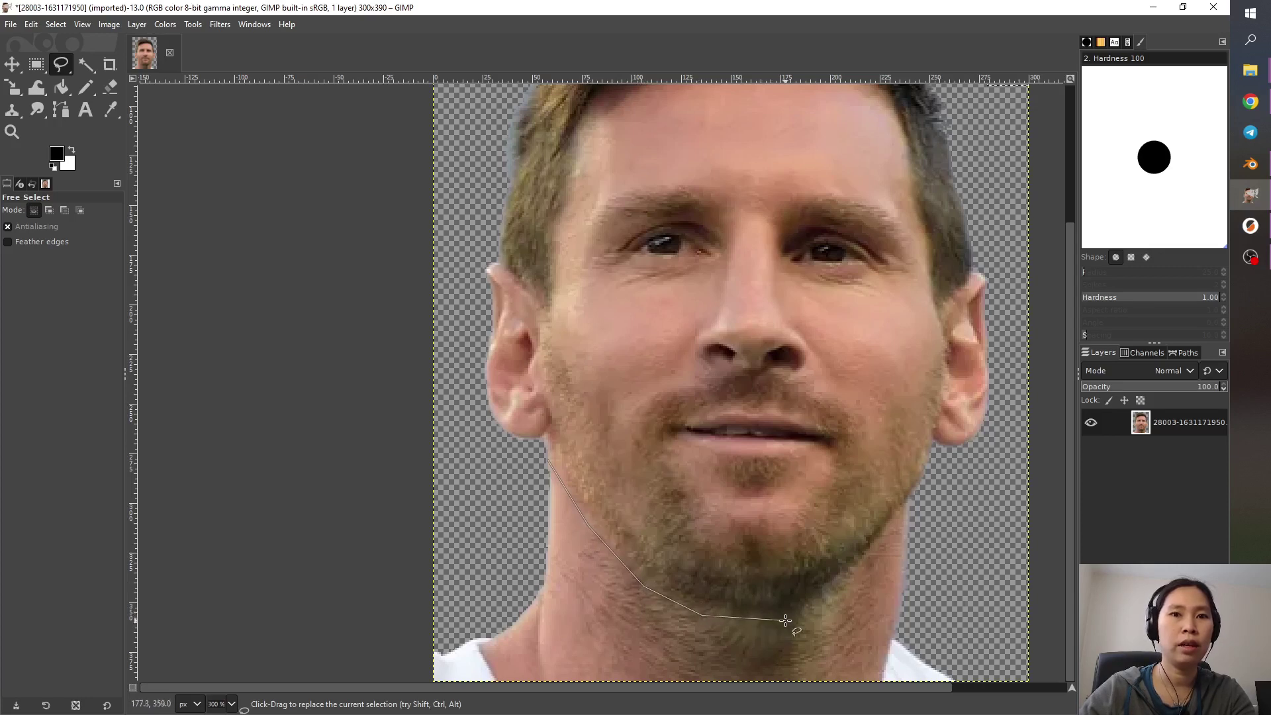
left_click(837, 591)
left_click(897, 527)
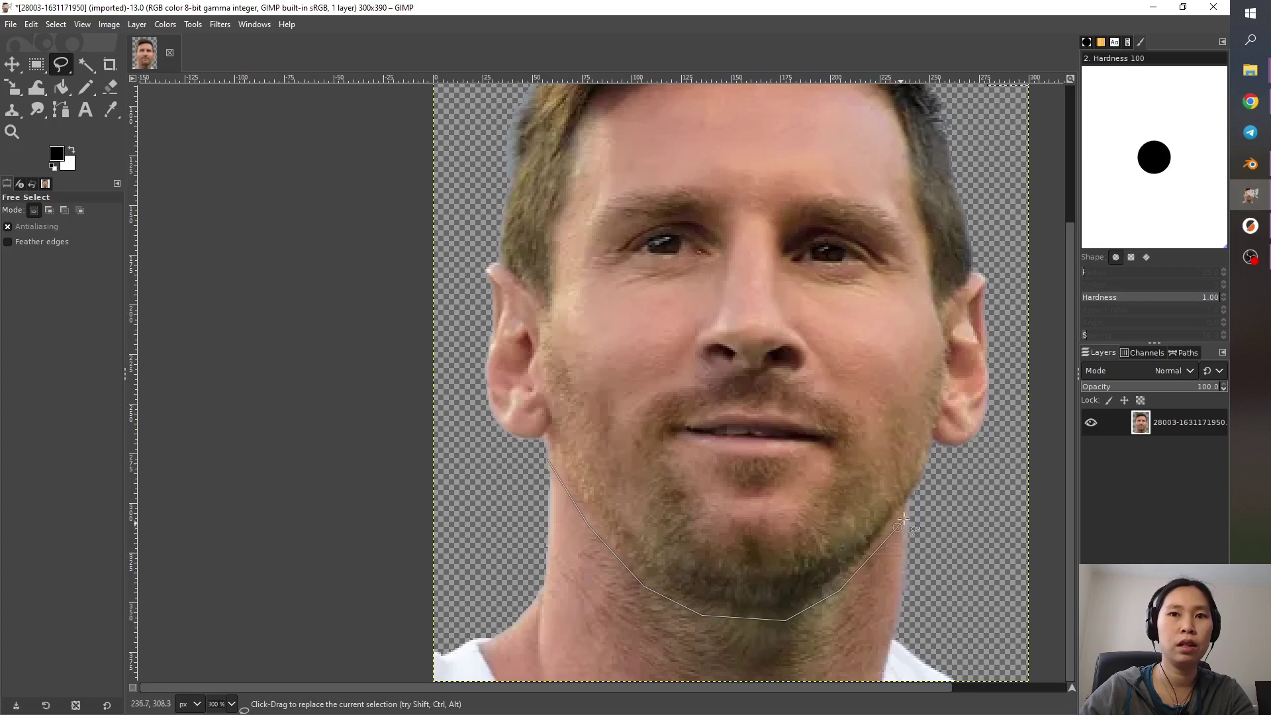
left_click(924, 501)
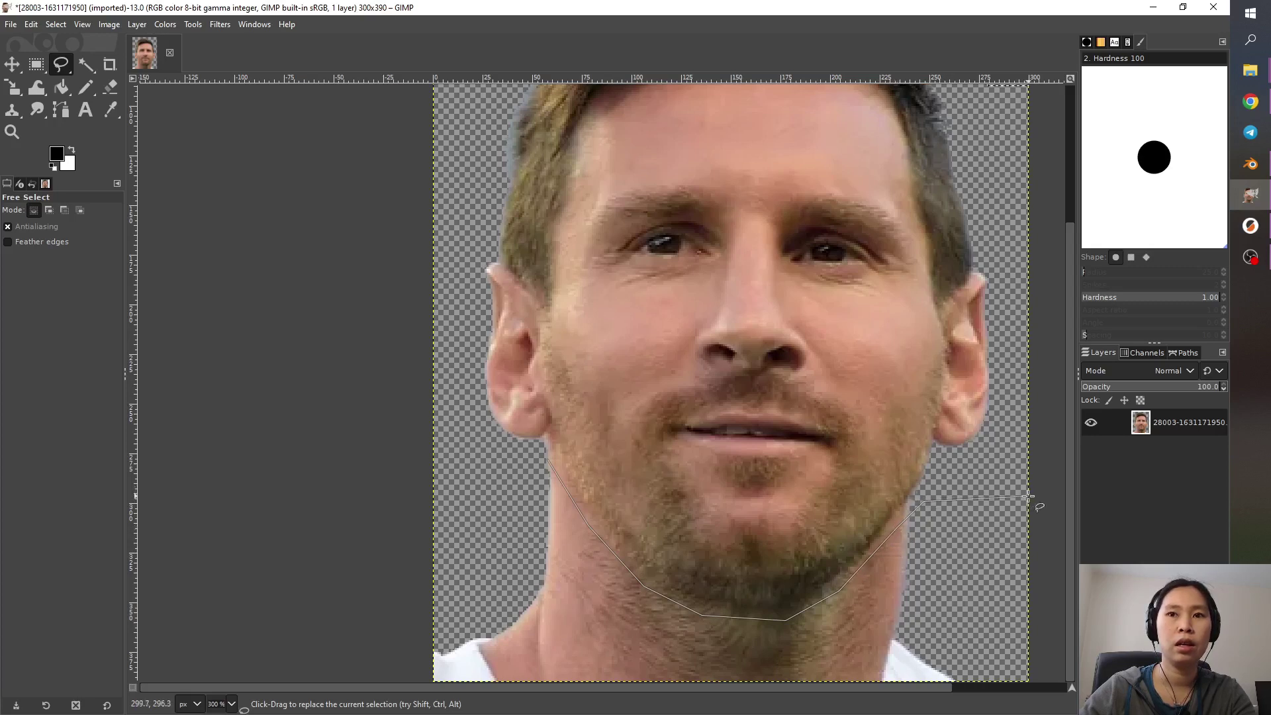
left_click(1038, 518)
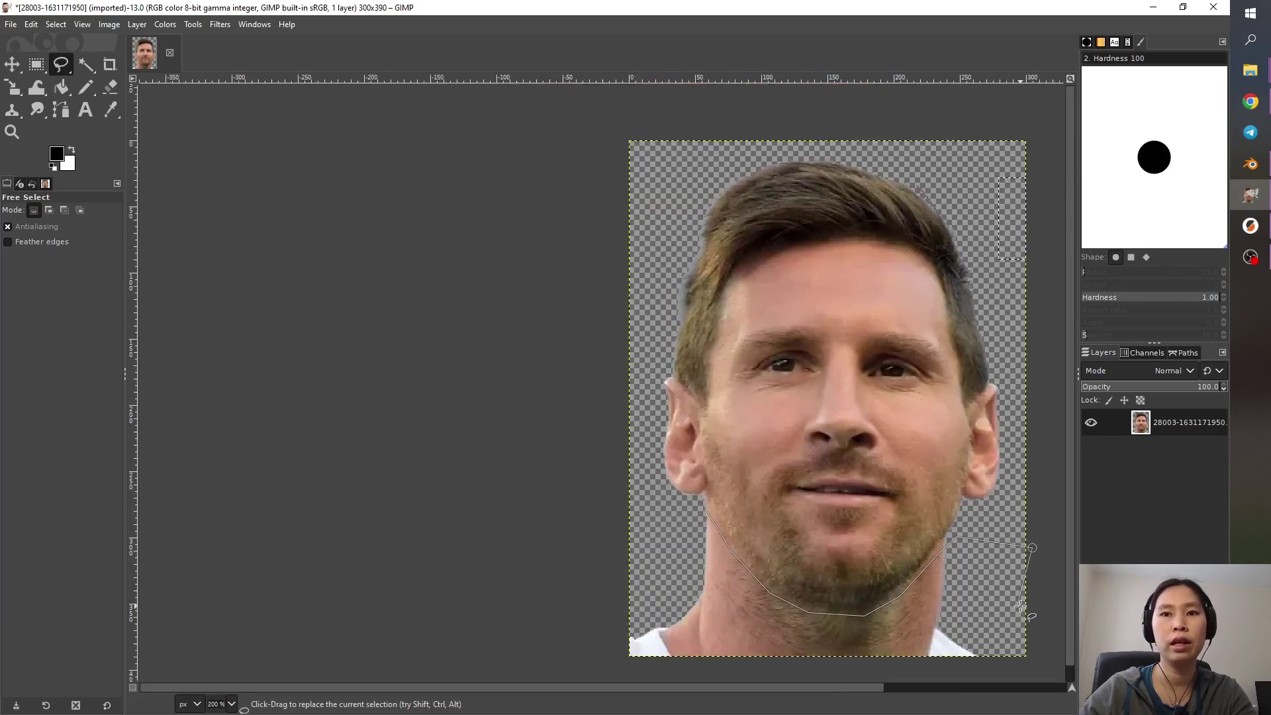
scroll(1040, 645, "down", 1, "ctrl")
left_click(1038, 658)
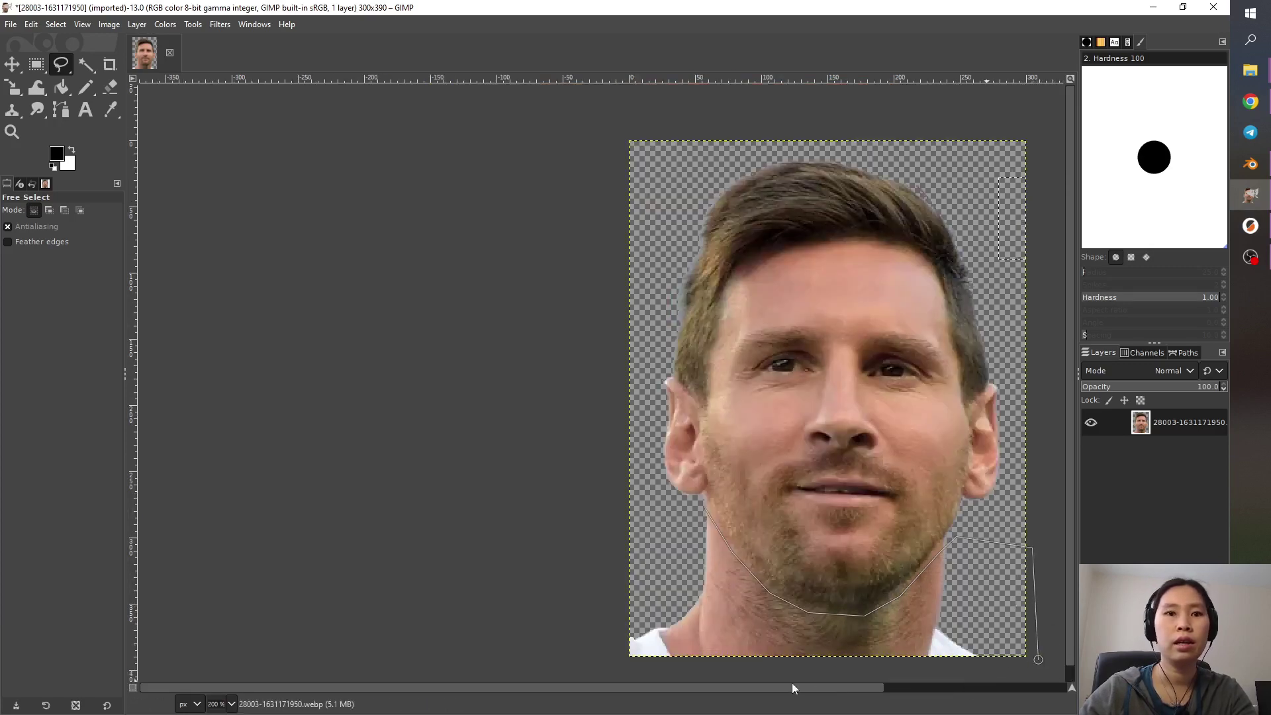
left_click(600, 664)
left_click(705, 508)
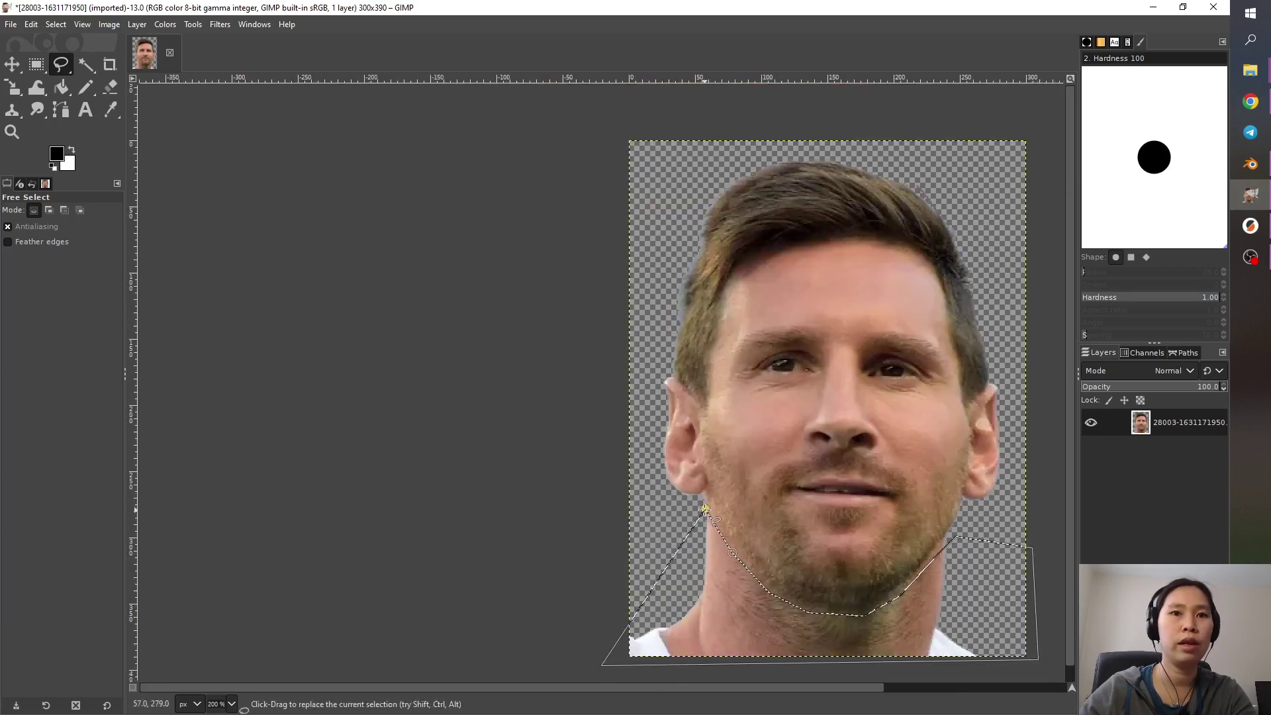
key("Delete")
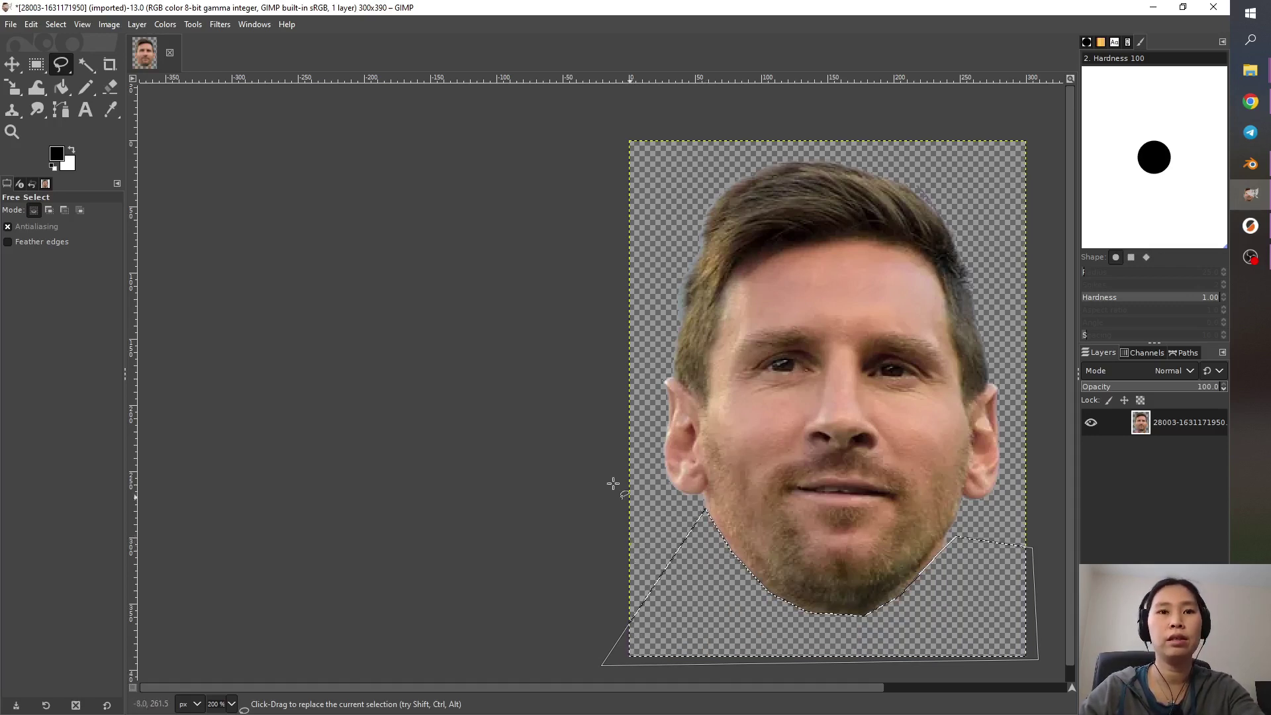
- Select the whole image and apply Levels with the input gamma at 0.49 and the input white point at 159
left_click(36, 64)
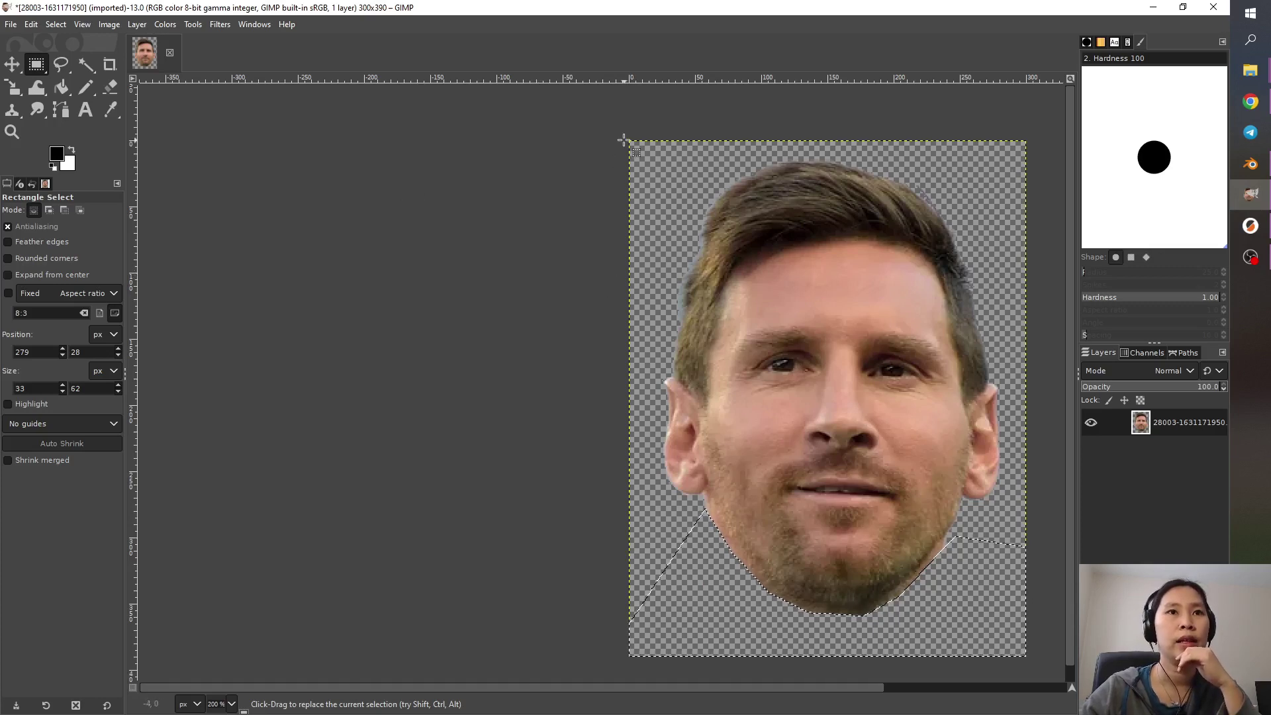
key("ctrl+a")
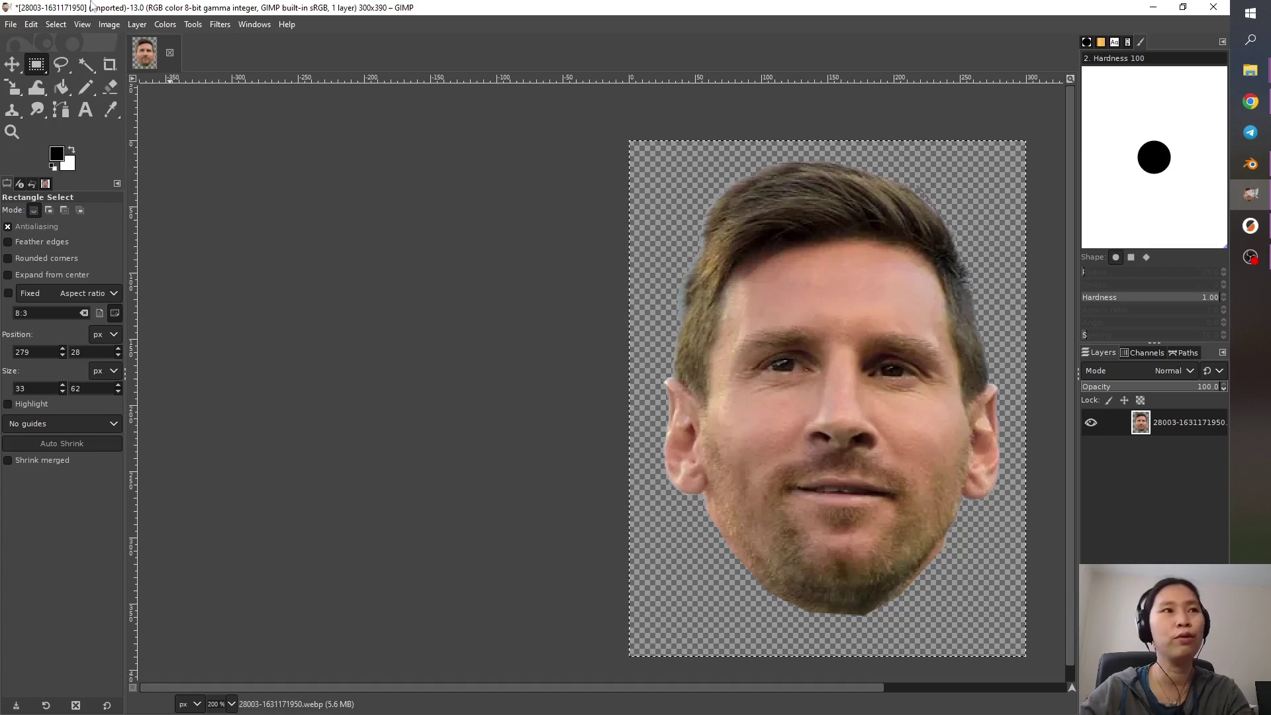
left_click(113, 25)
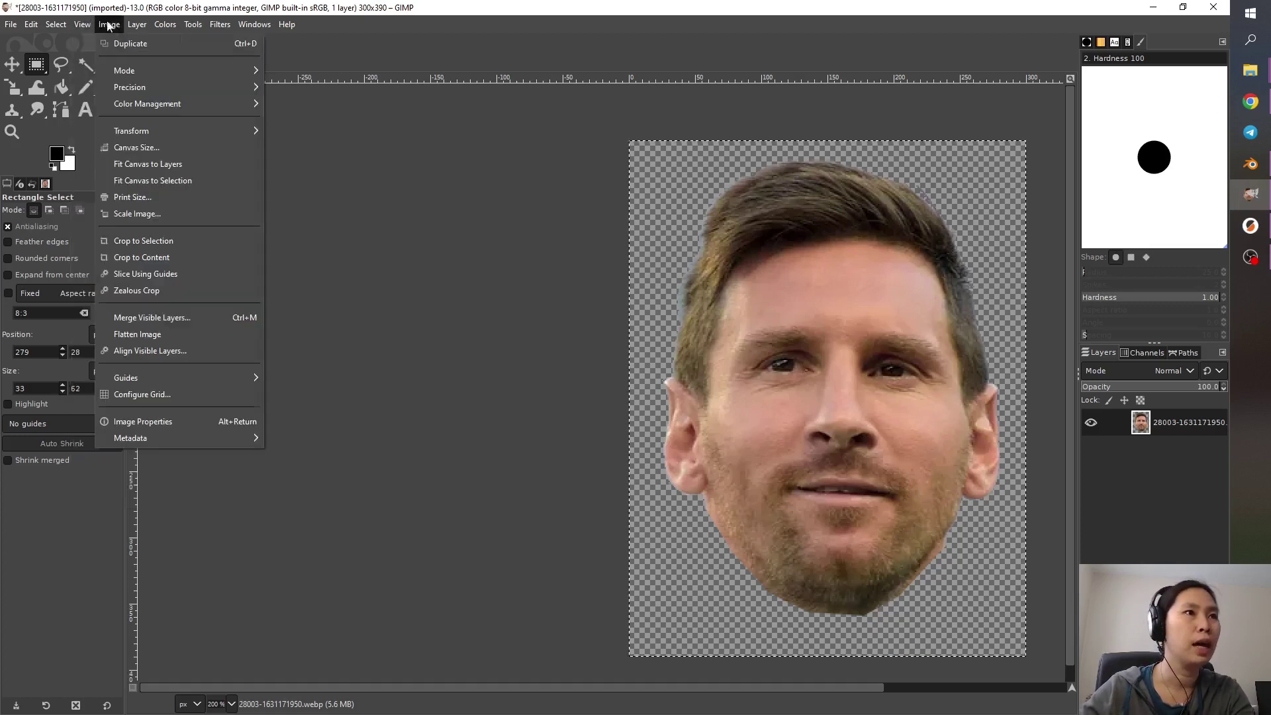
left_click(164, 25)
left_click(165, 25)
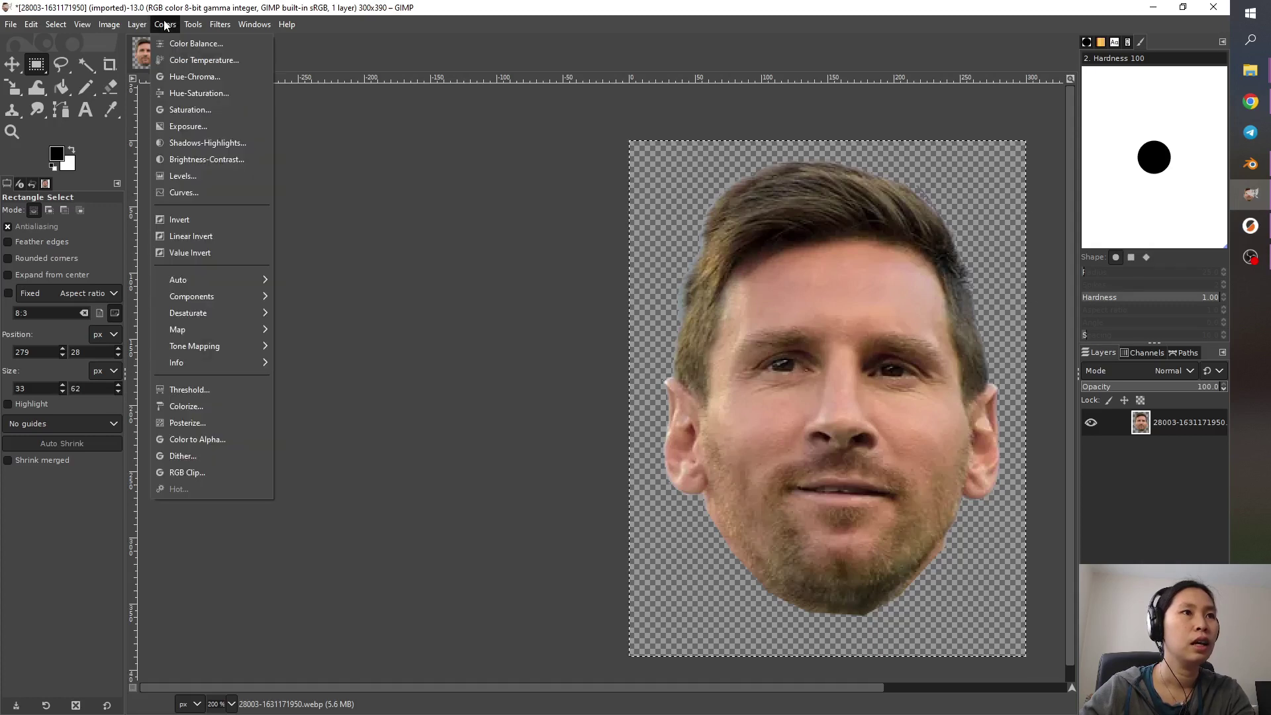
left_click(182, 176)
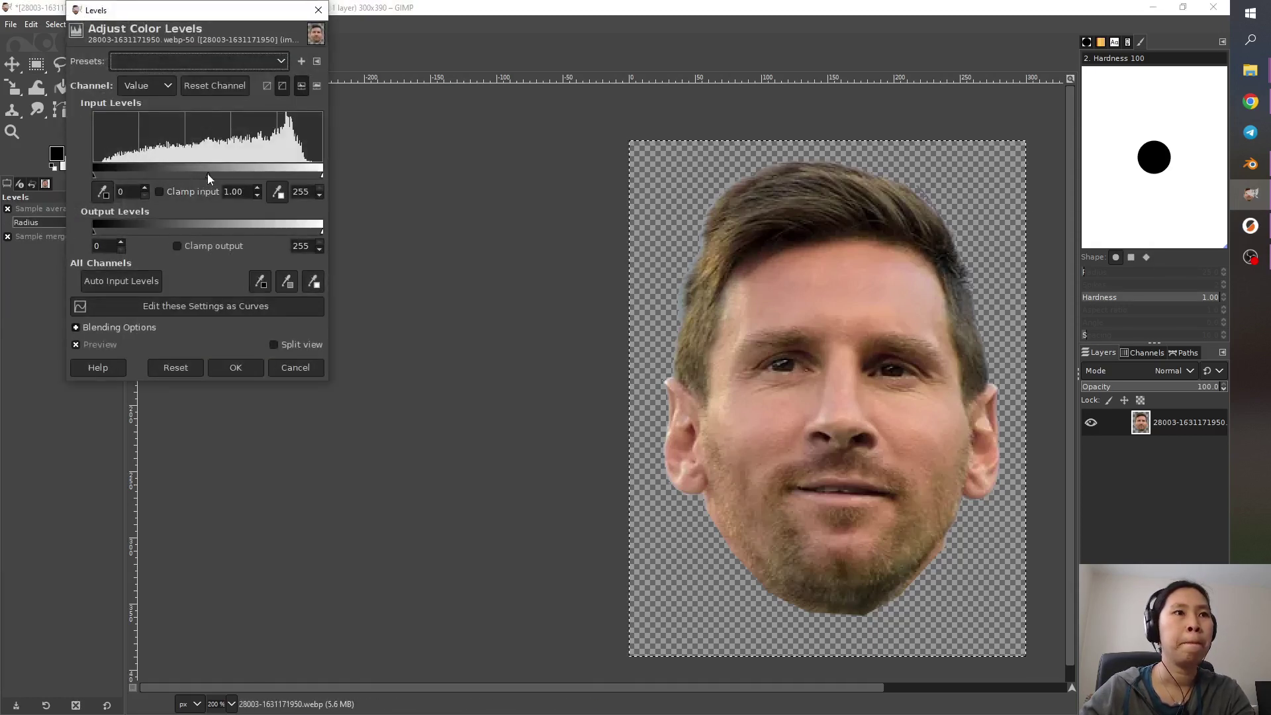
left_click_drag(213, 173, 220, 174)
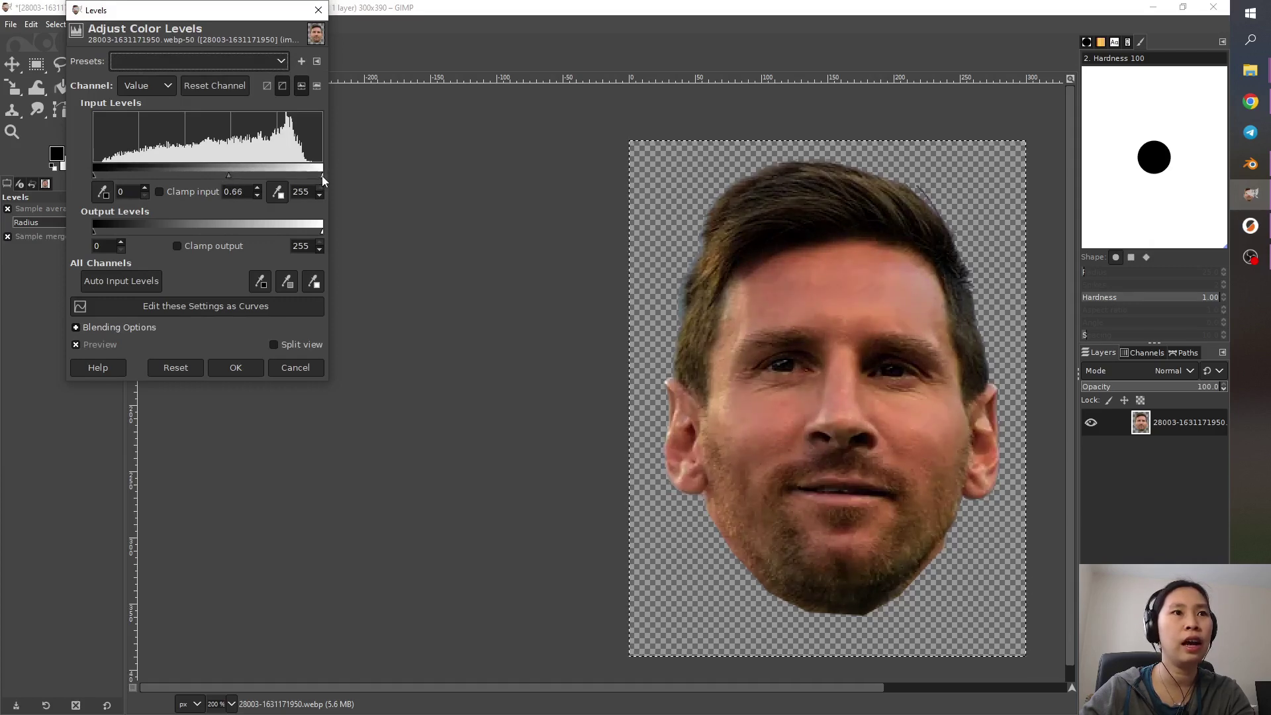
left_click_drag(321, 174, 190, 177)
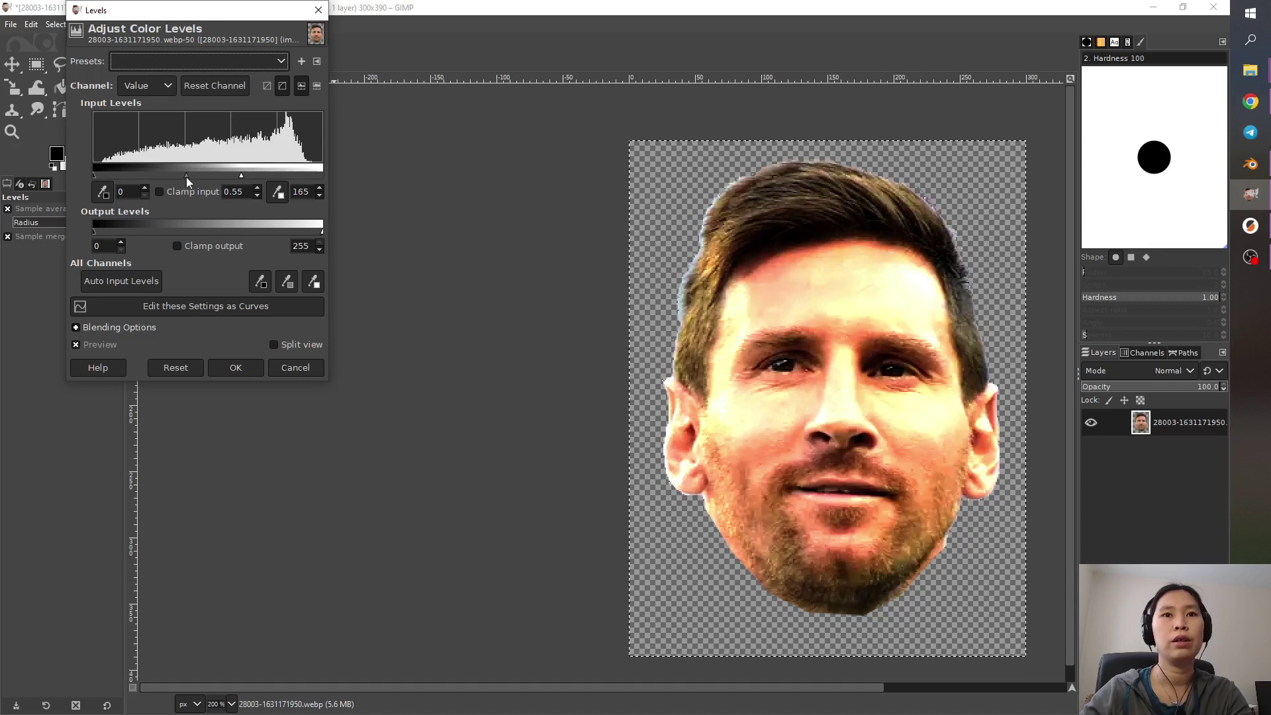
left_click_drag(187, 177, 191, 176)
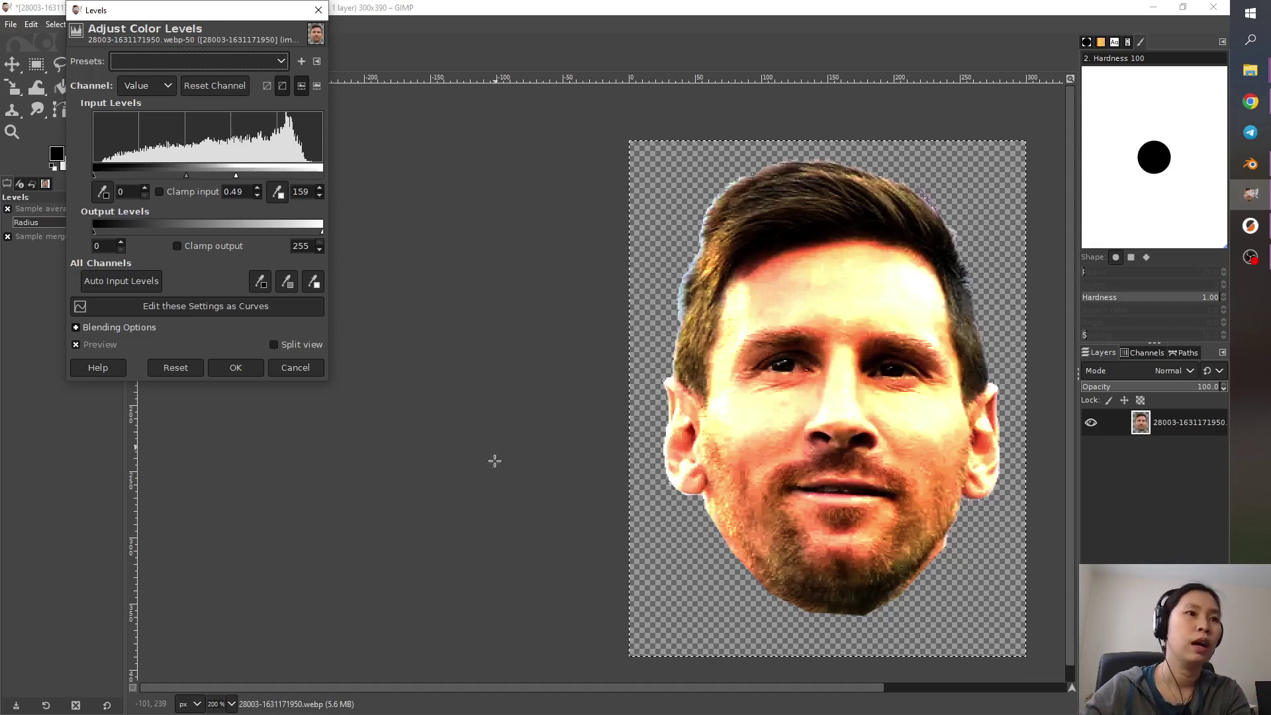
left_click(232, 368)
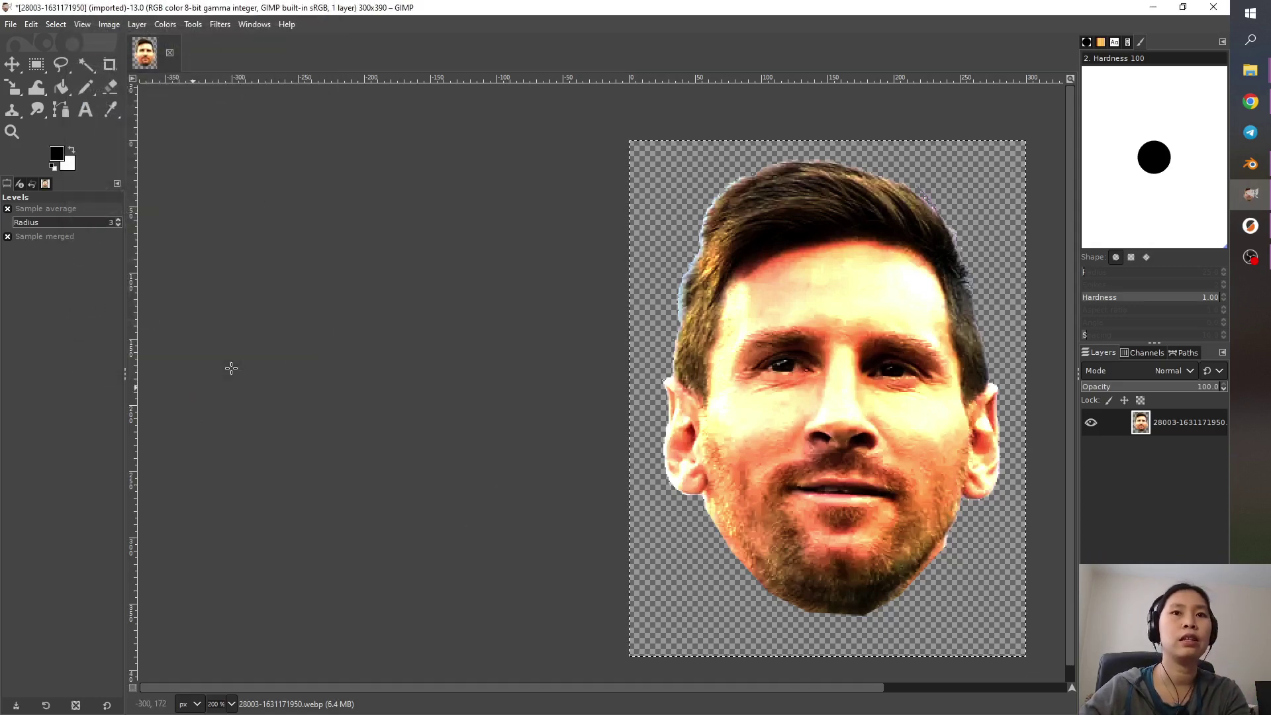
- Desaturate the head, comparing the Luma, Lightness (HSL) and Average (HSI Intensity) modes and applying Lightness (HSL)
left_click(136, 26)
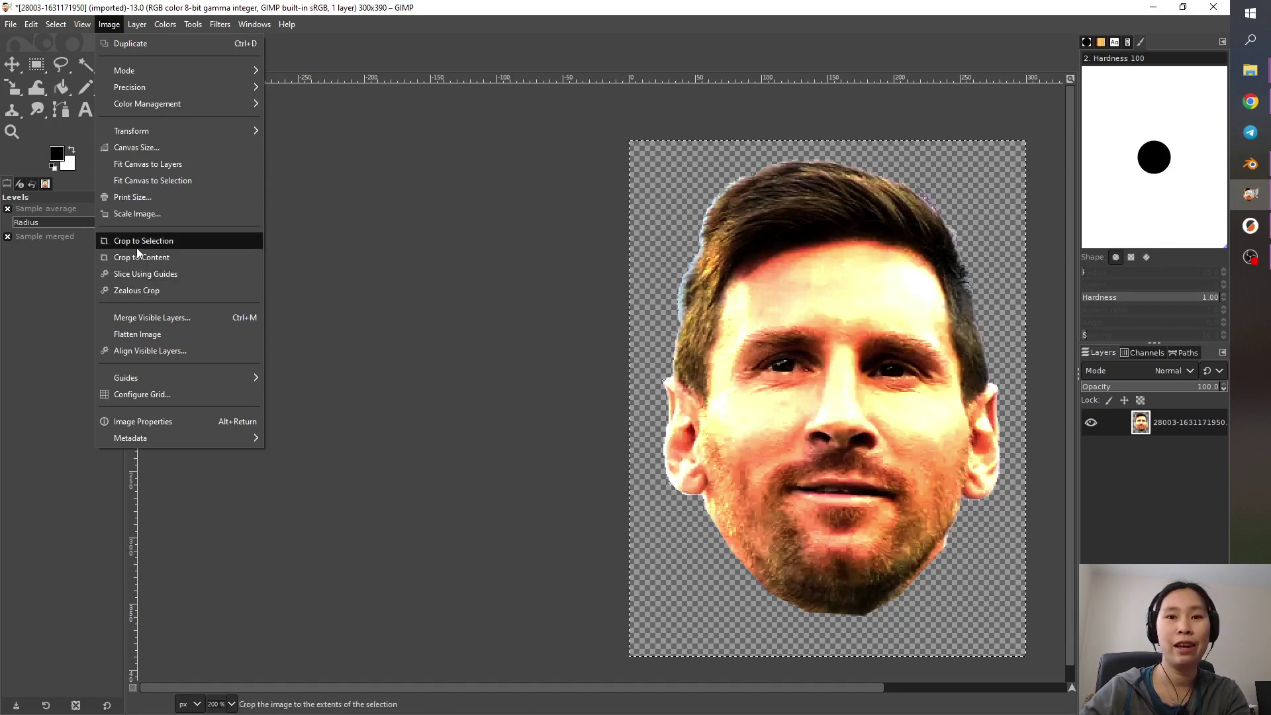
mouse_move(162, 26)
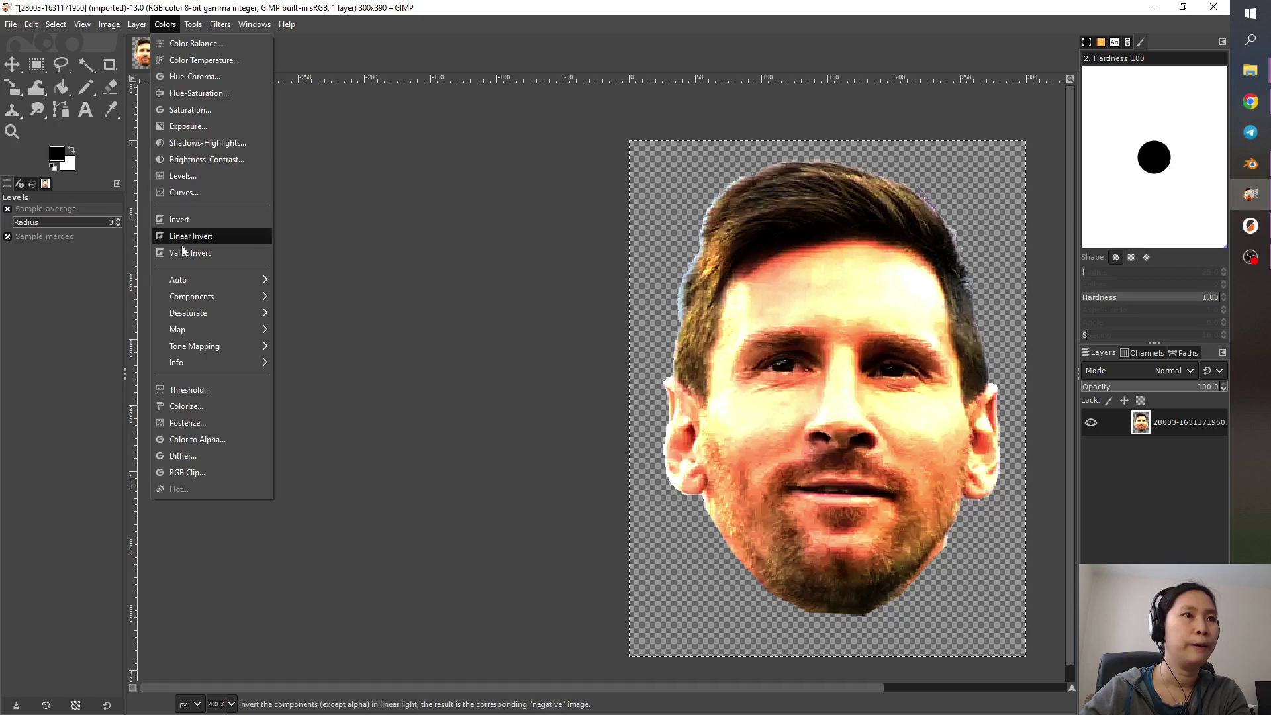
mouse_move(183, 315)
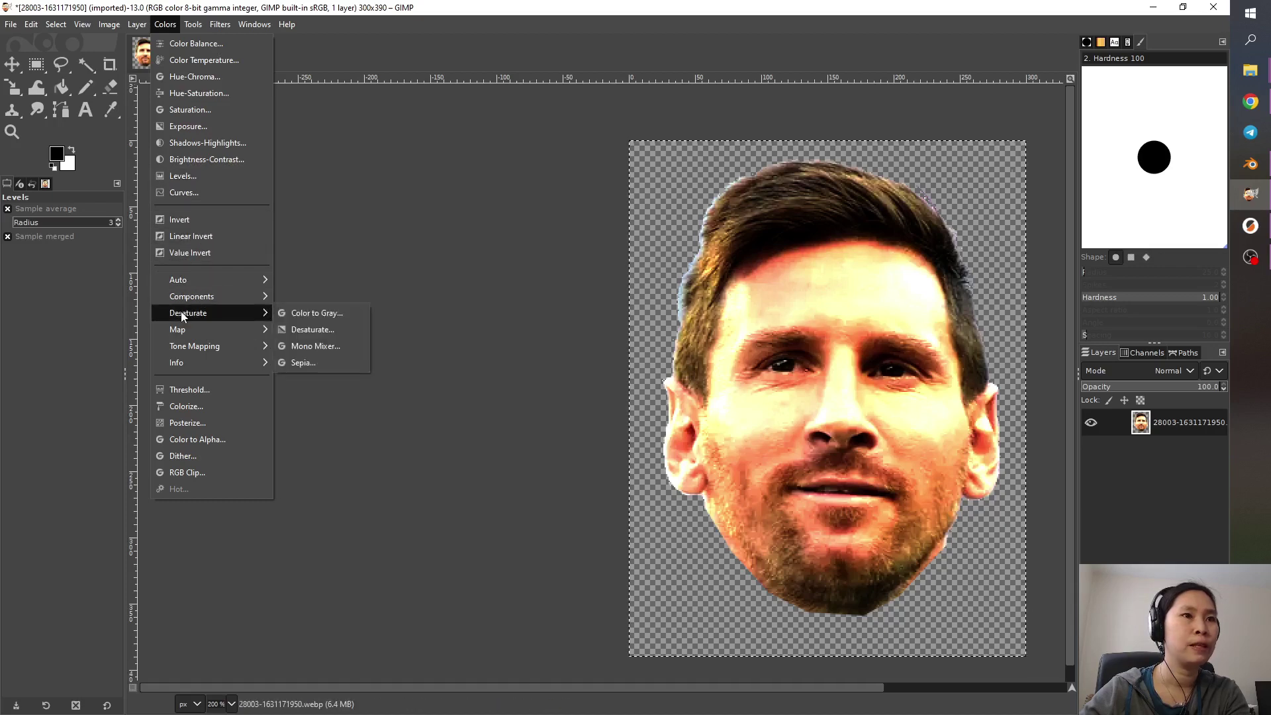
left_click(312, 331)
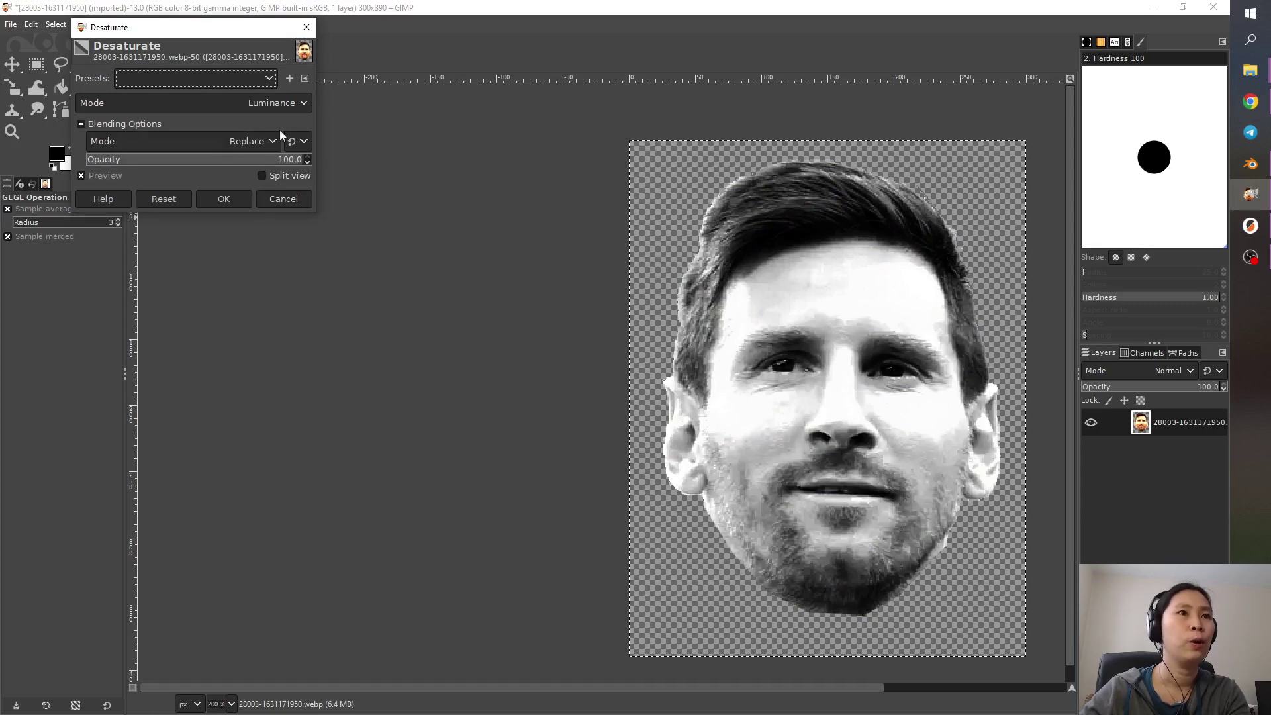
left_click(292, 104)
left_click(118, 122)
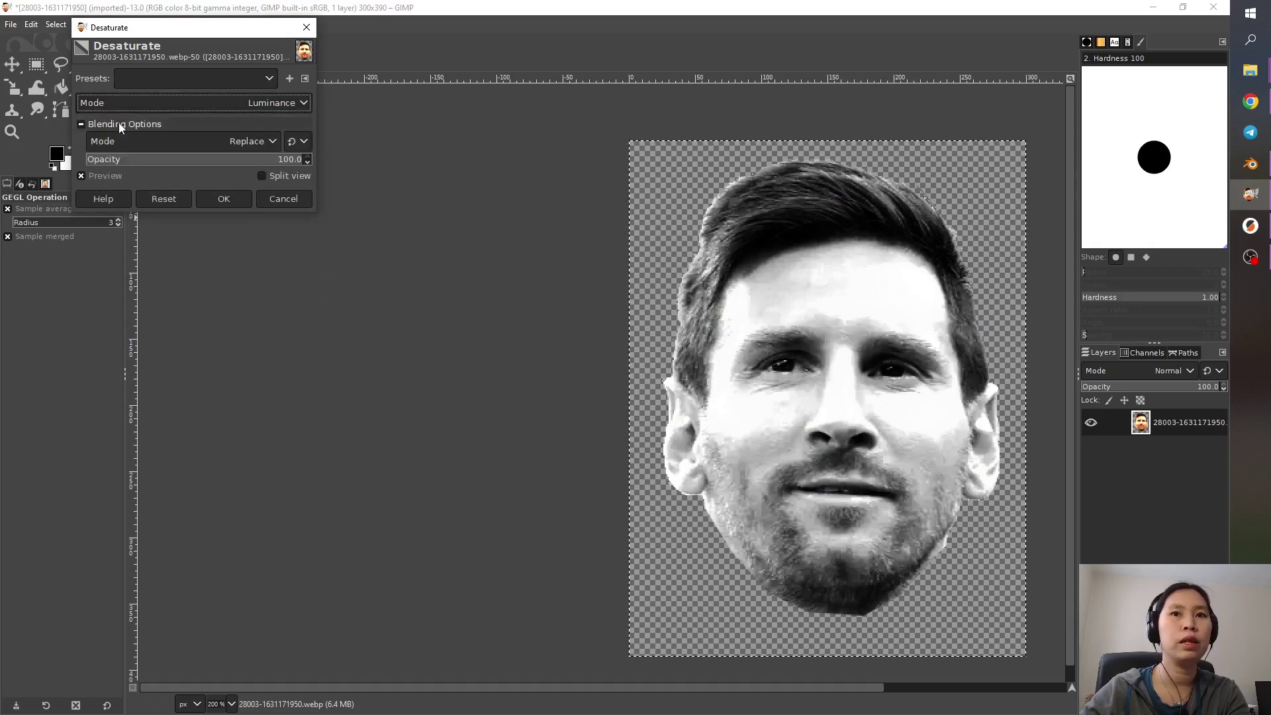
left_click(128, 102)
left_click(110, 143)
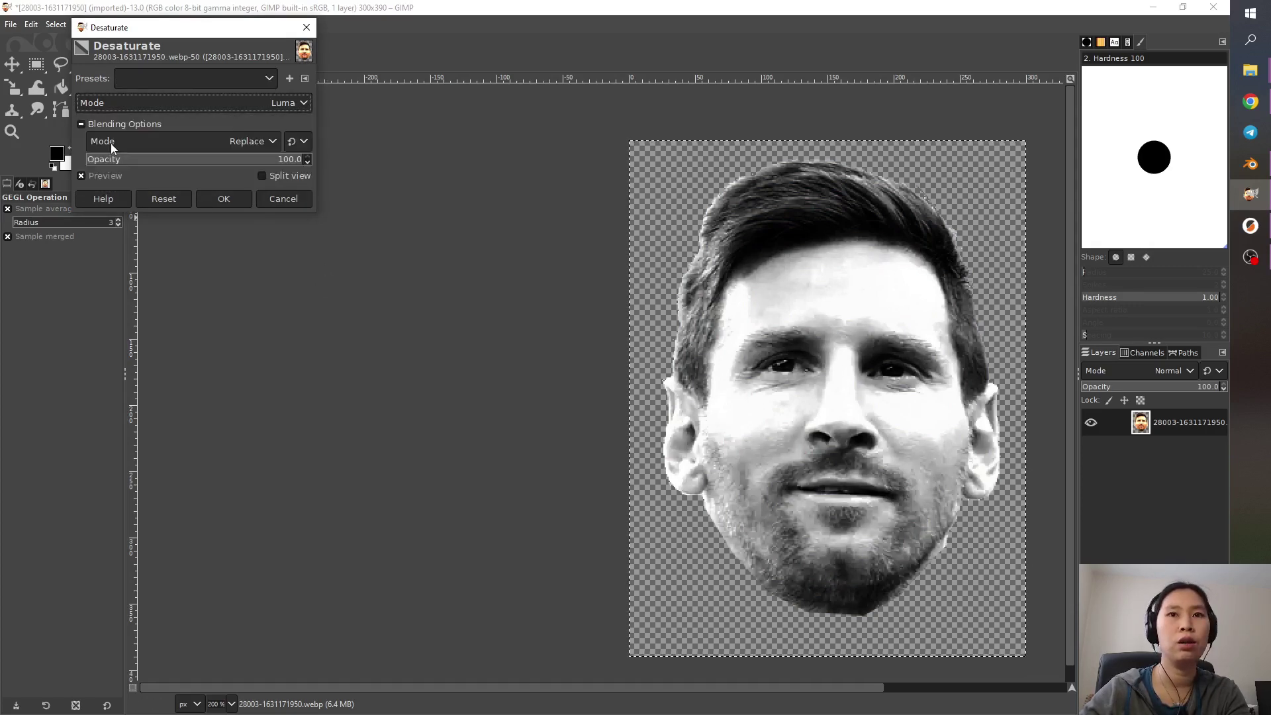
left_click(136, 104)
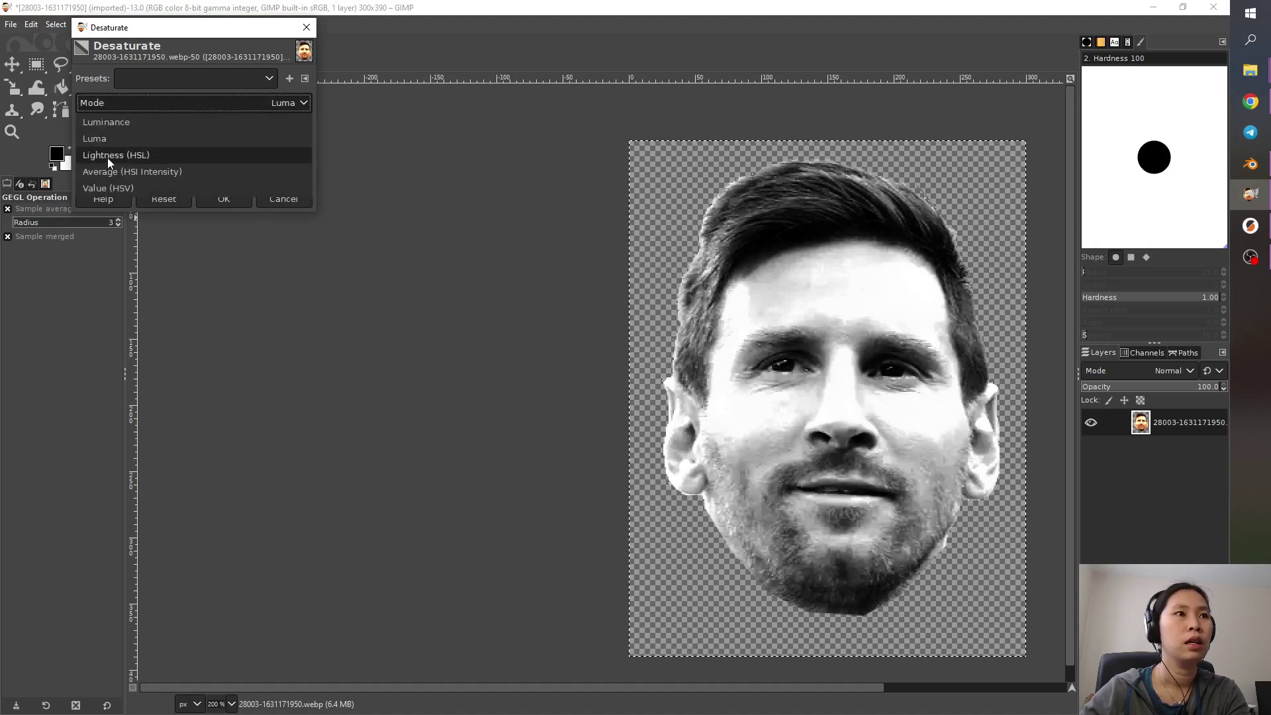
left_click(108, 157)
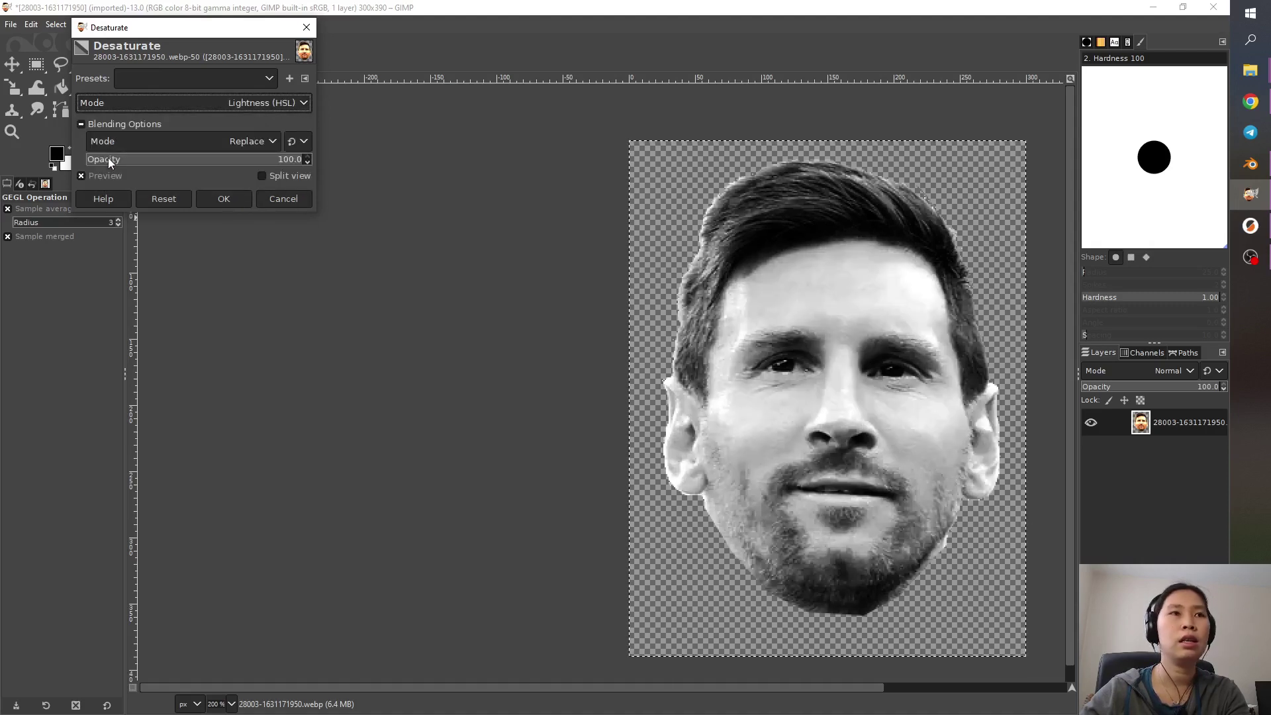
left_click(137, 107)
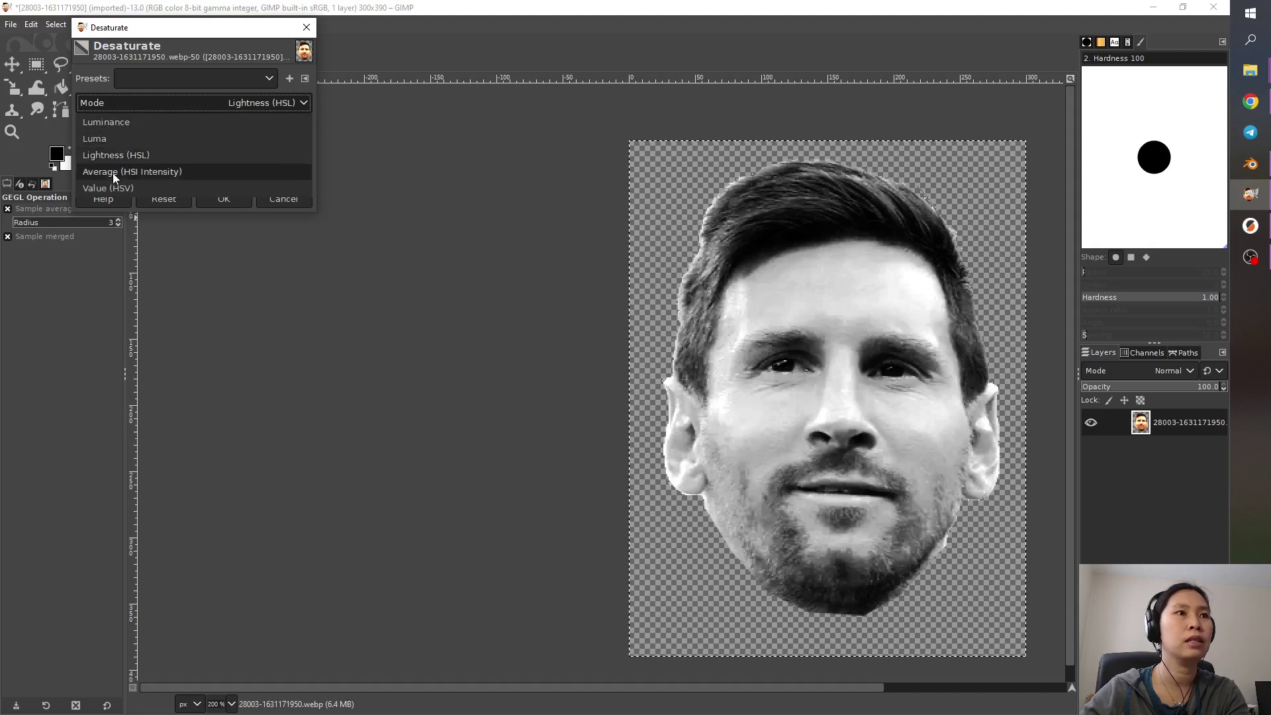
left_click(113, 175)
left_click(142, 100)
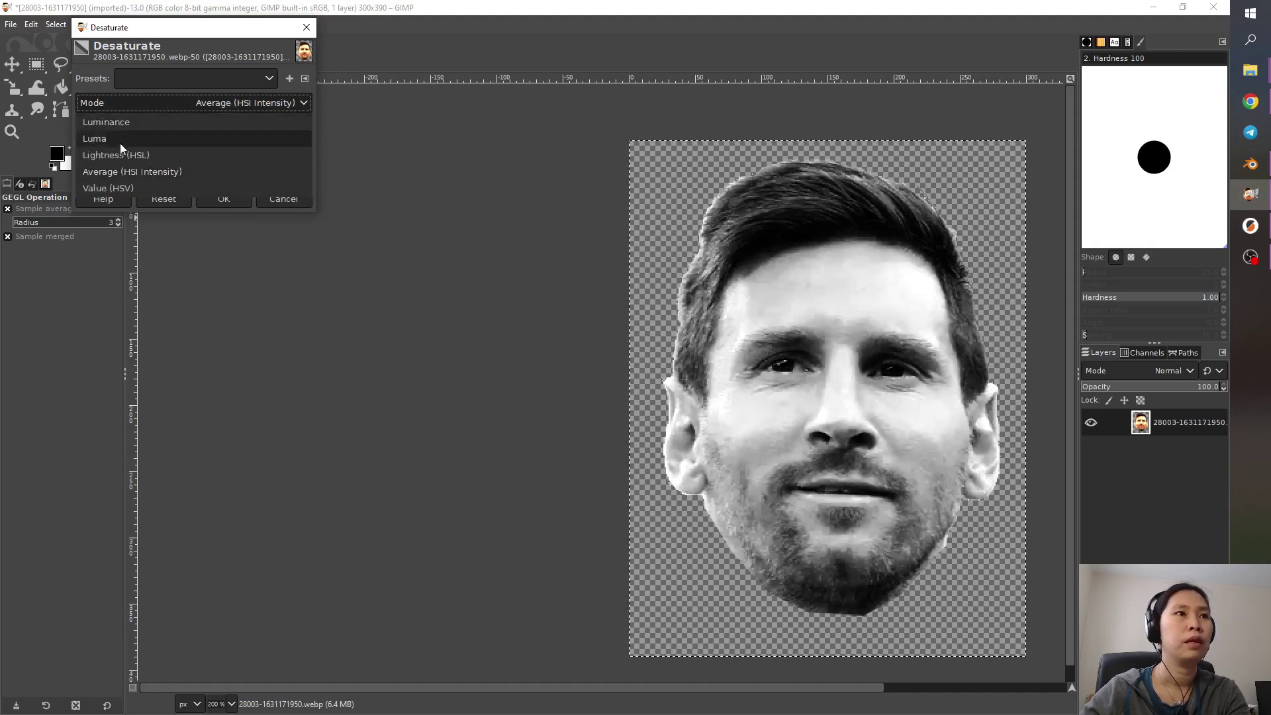
left_click(114, 156)
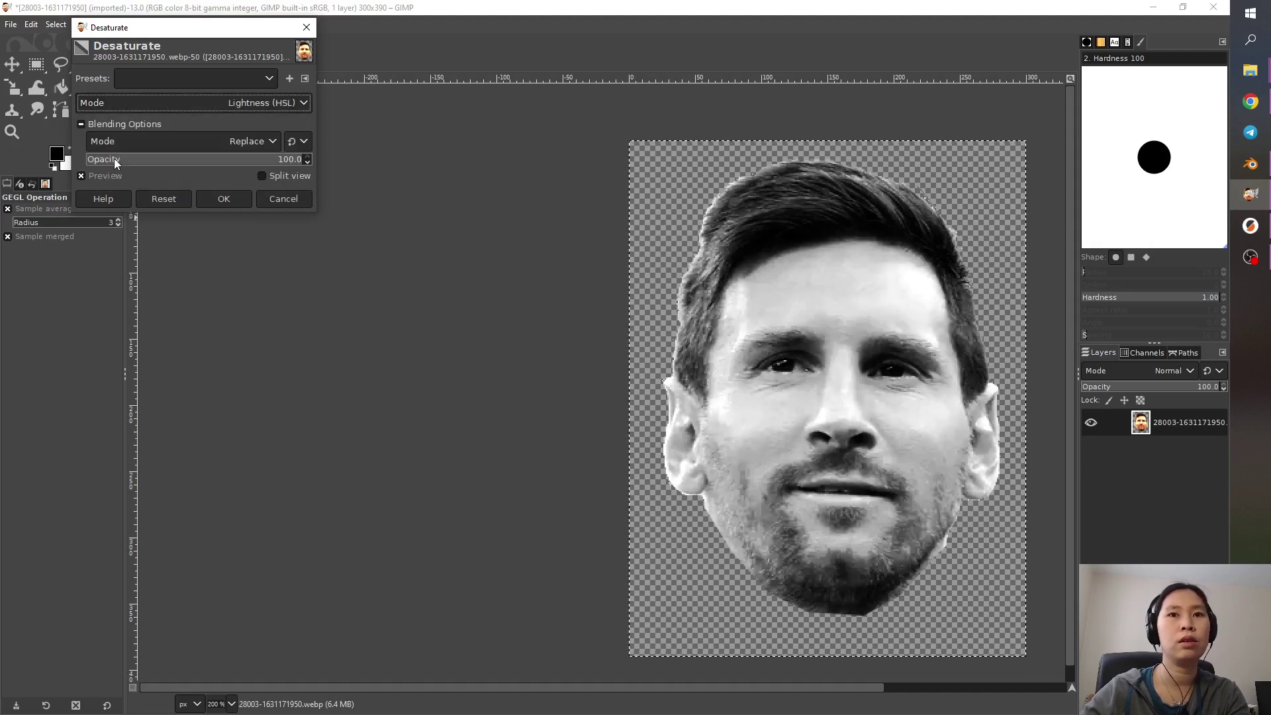
left_click(224, 199)
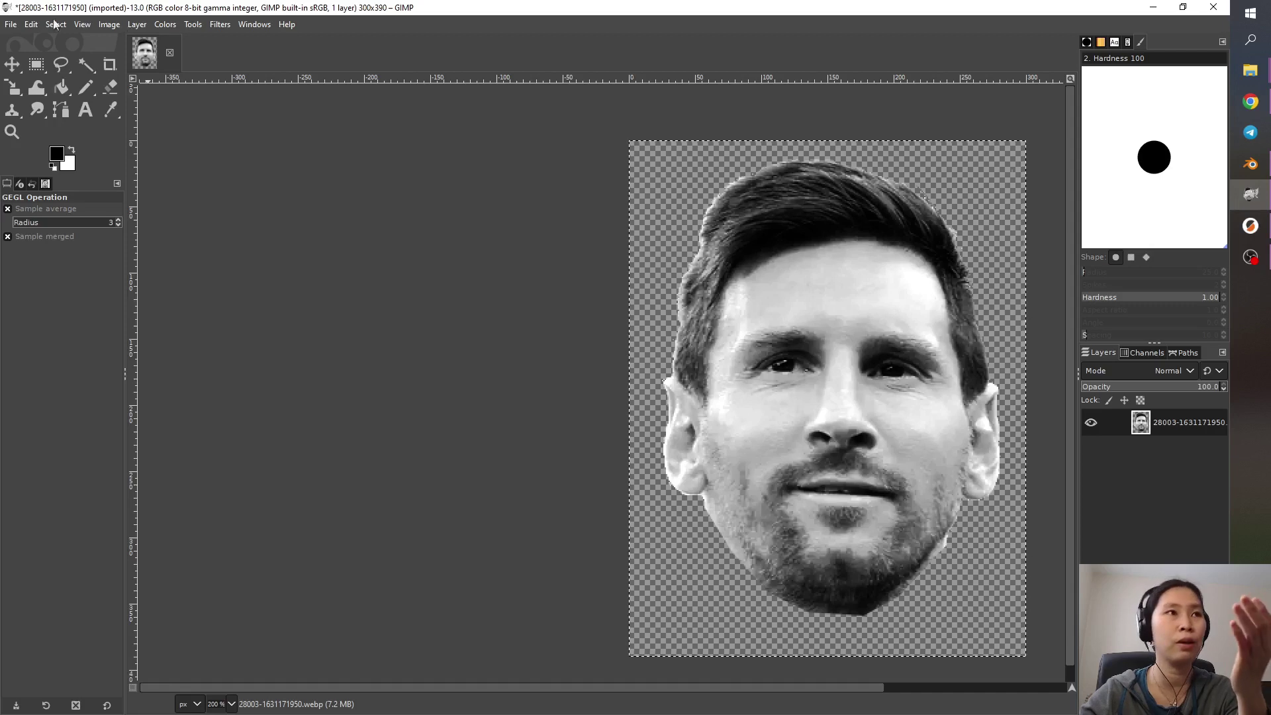
- Apply a Threshold to the head on the Value channel with a range of 93 to 255
left_click(118, 25)
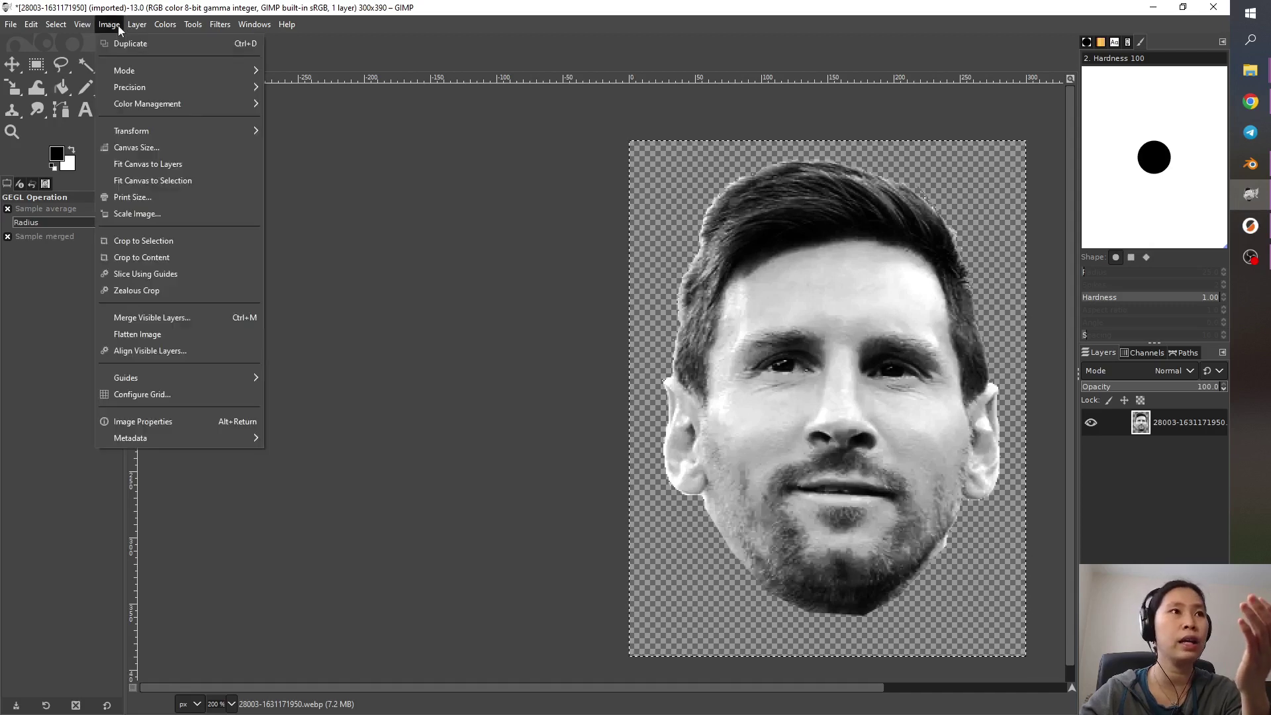
left_click(162, 24)
left_click(162, 24)
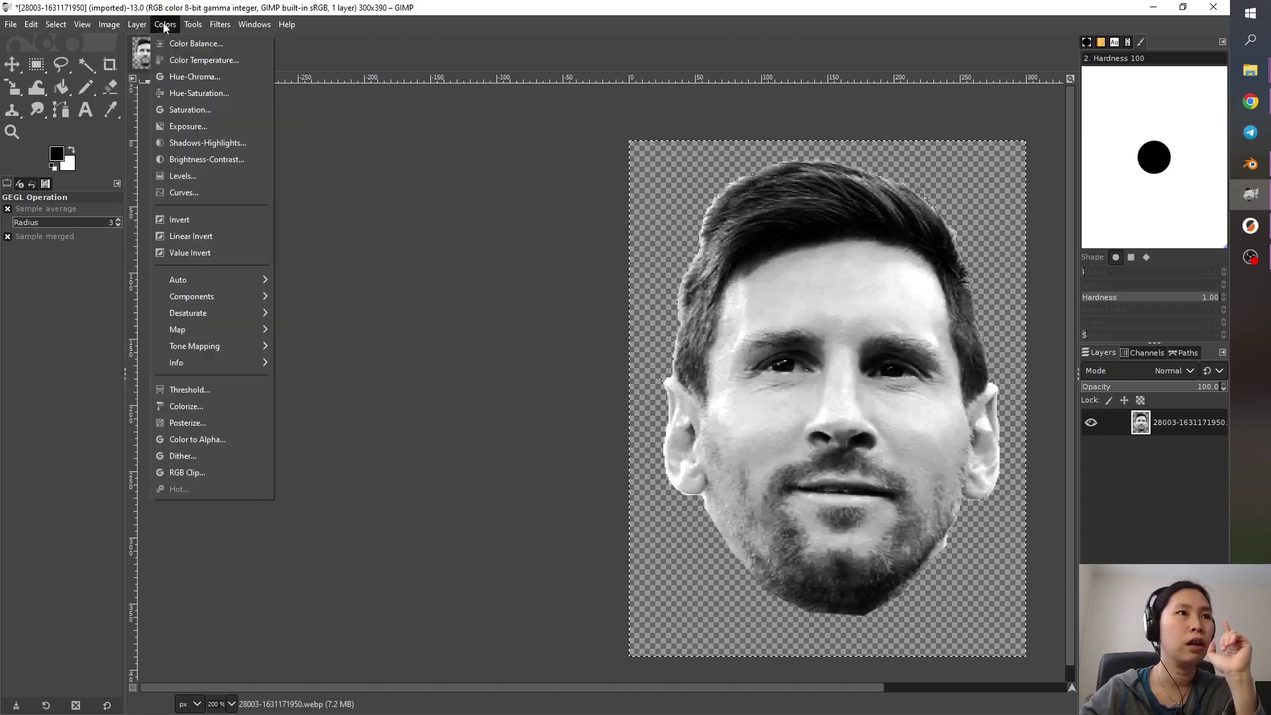
left_click(192, 391)
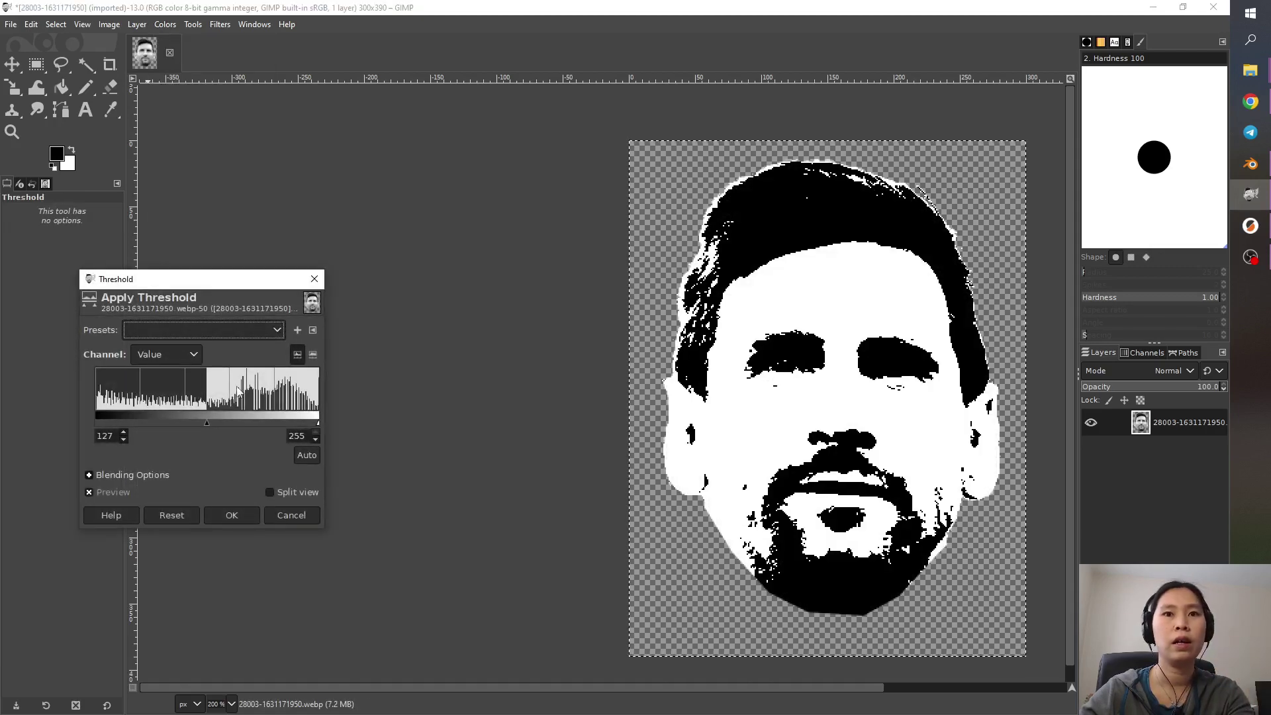
left_click_drag(205, 424, 185, 425)
left_click(317, 424)
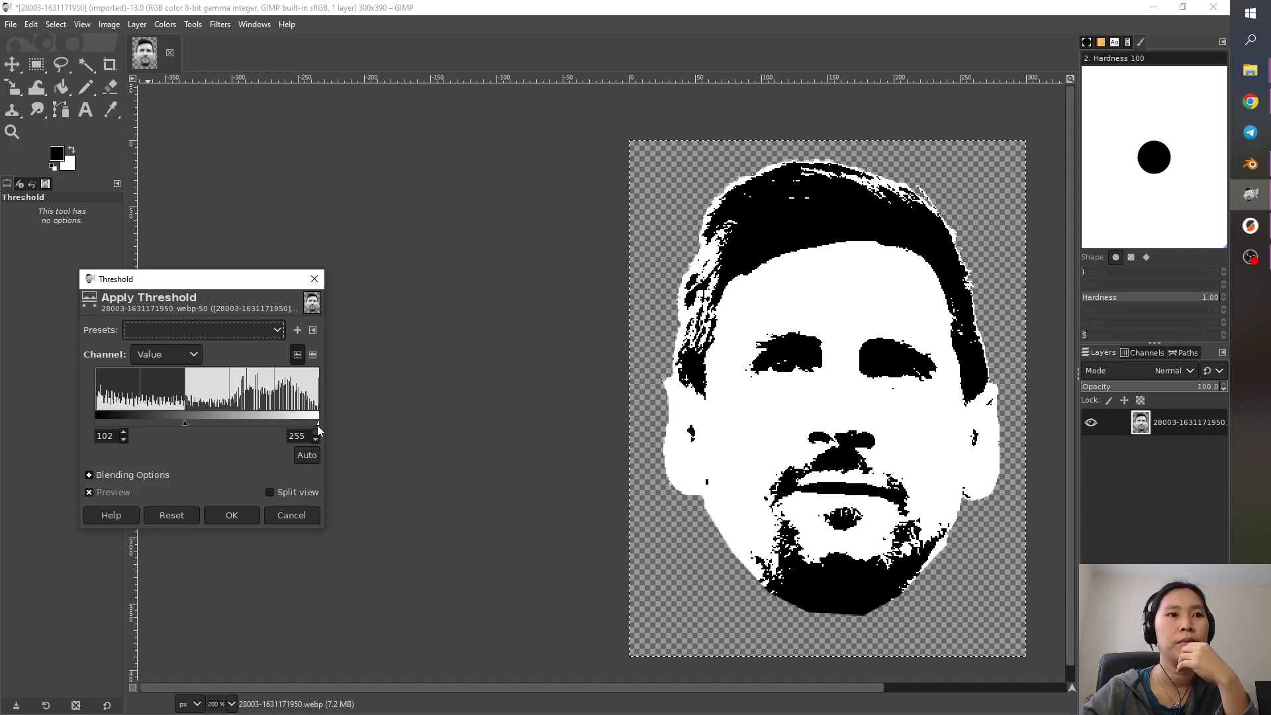
left_click_drag(317, 425, 319, 429)
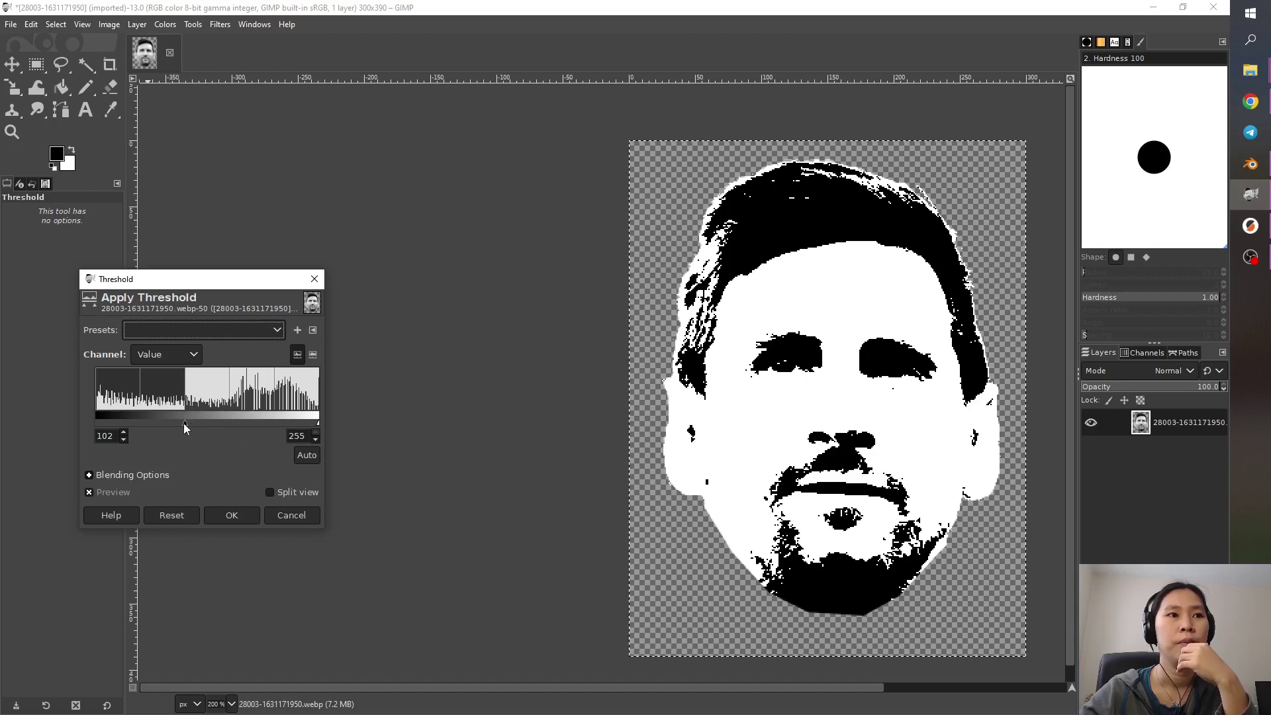
mouse_move(184, 423)
left_mouse_down()
mouse_move(211, 412)
mouse_move(192, 417)
left_mouse_up()
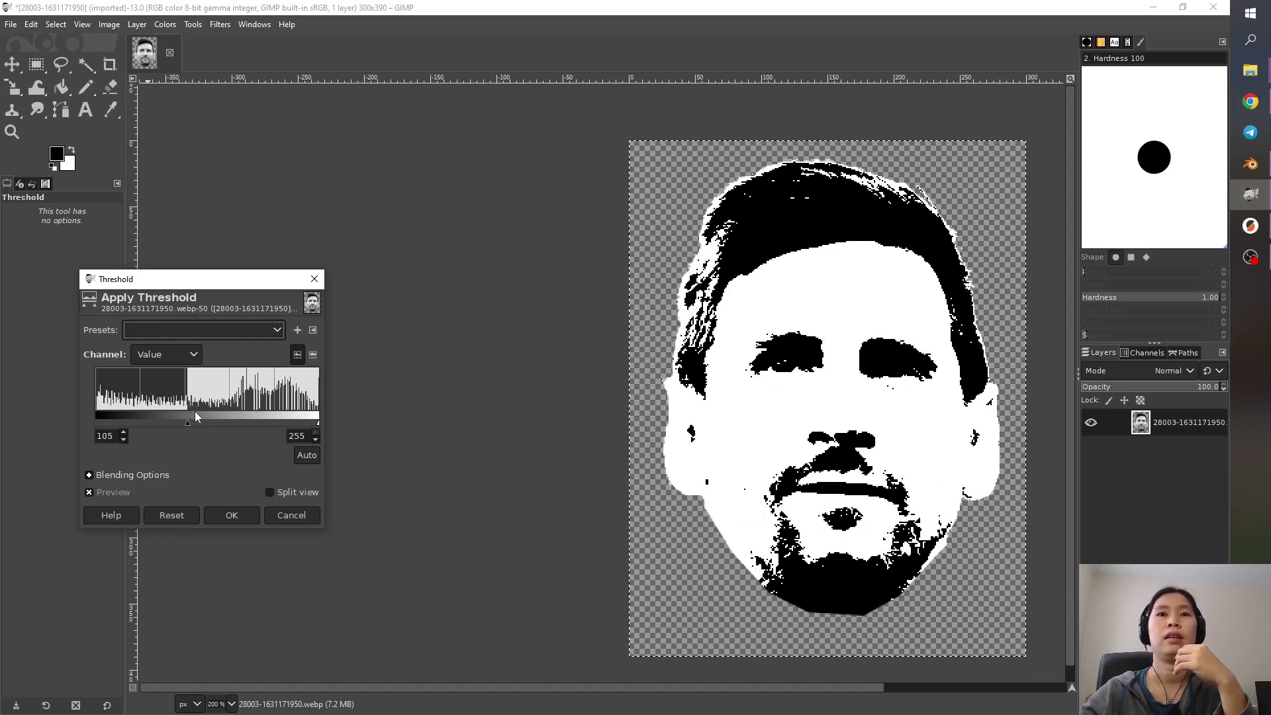
left_click_drag(186, 424, 183, 423)
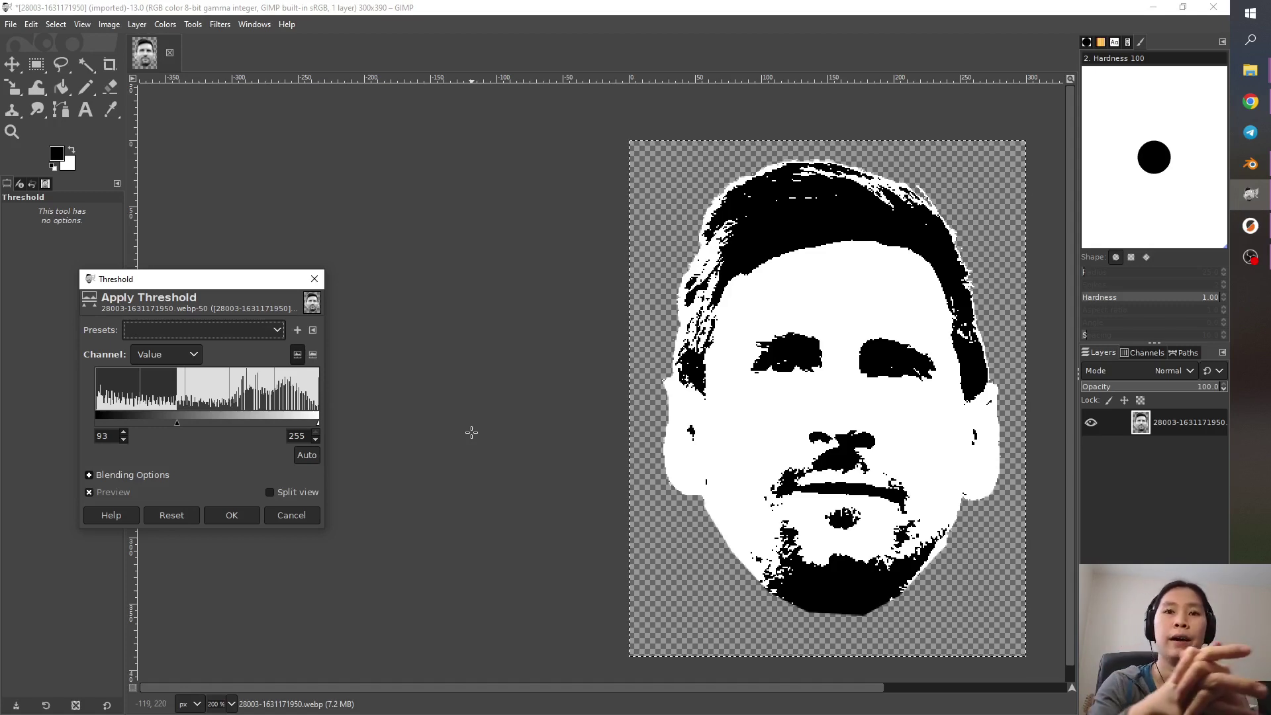
left_click(241, 514)
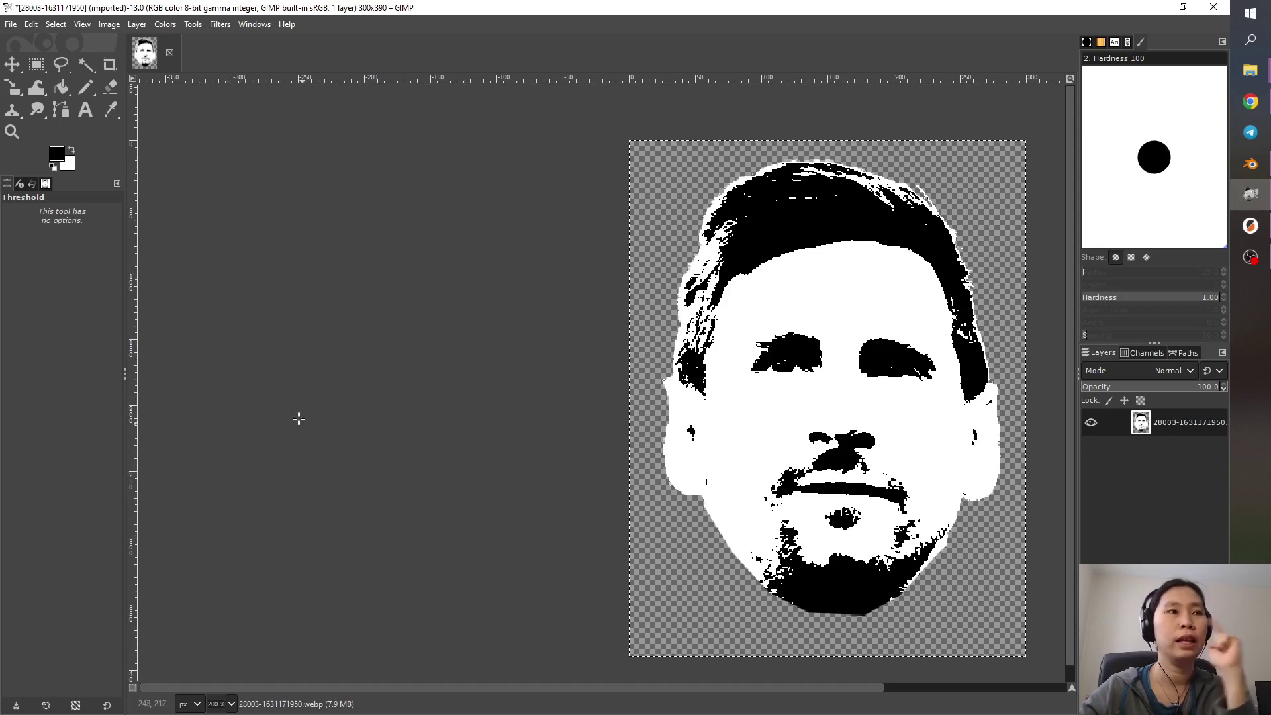
- Erase the uneven jaw edge below the ear on the image's right side with the size 6 Eraser
left_click(110, 86)
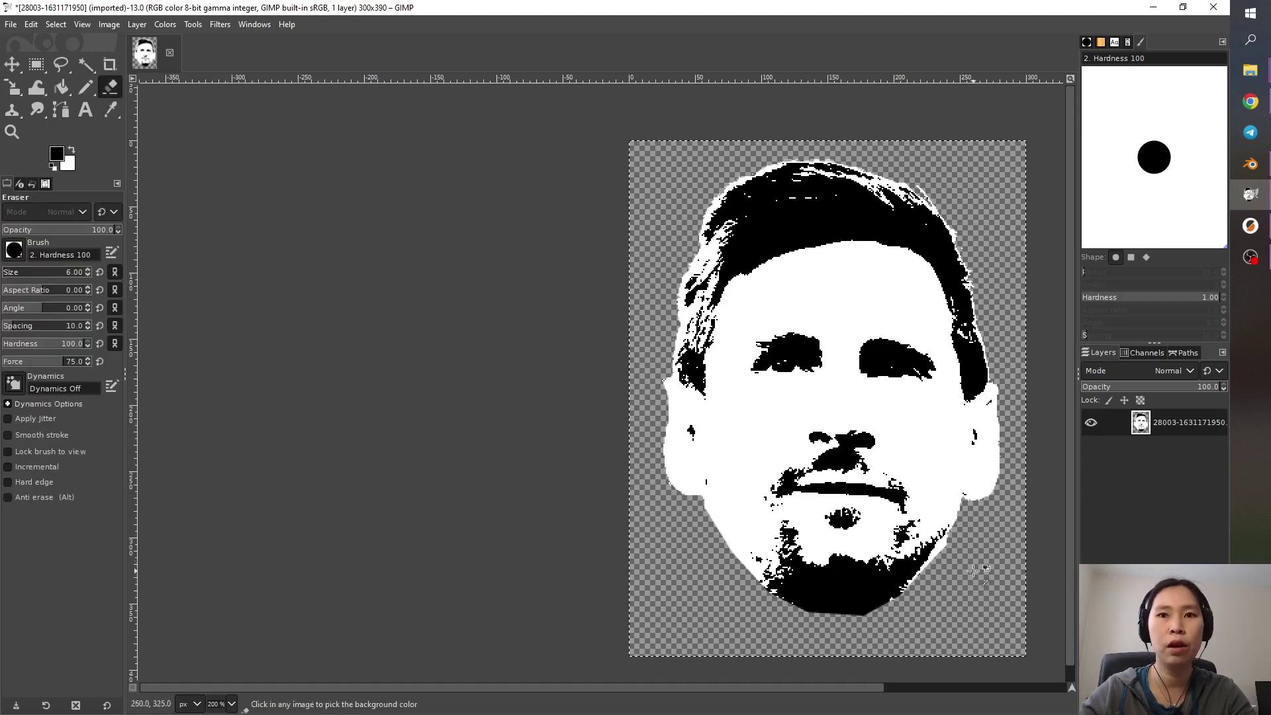
scroll(970, 563, "up", 3, "ctrl")
mouse_move(907, 491)
left_mouse_down()
mouse_move(871, 542)
mouse_move(930, 488)
mouse_move(945, 387)
left_mouse_up()
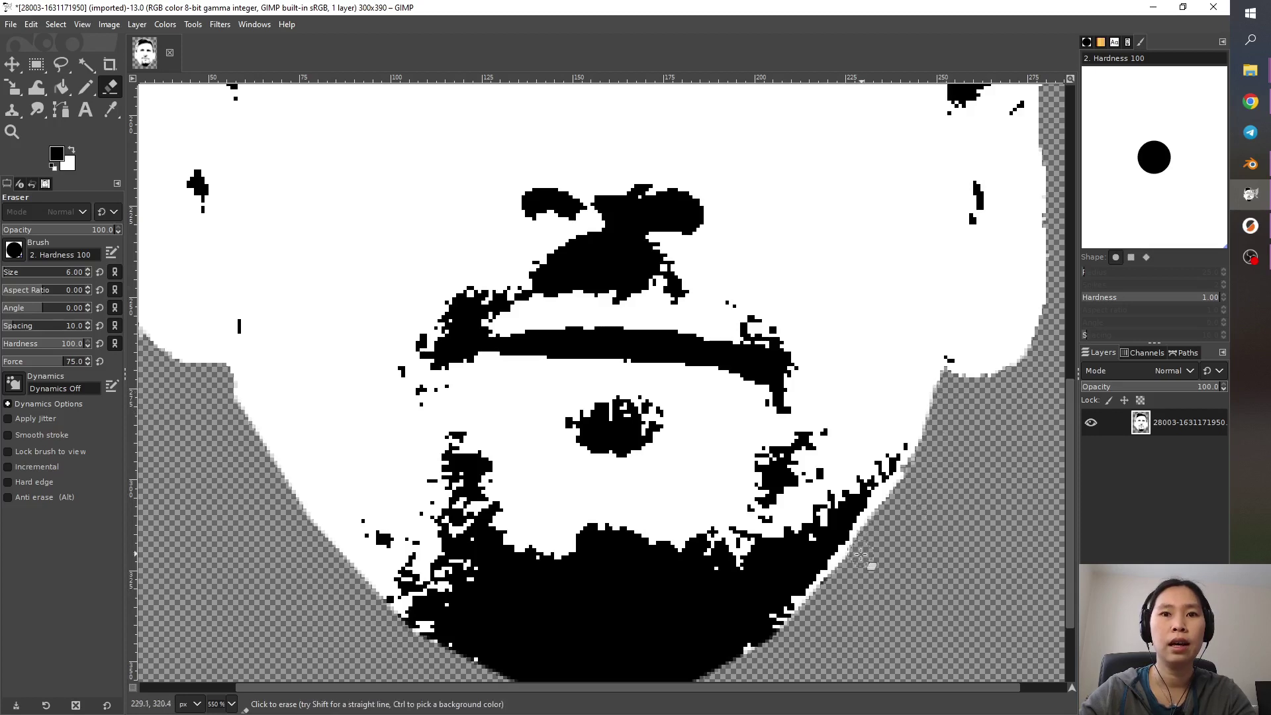
- Erase the rough fringe along the jaw below the ear on the image's left side
scroll(869, 540, "down", 1, "ctrl")
scroll(358, 448, "up", 3)
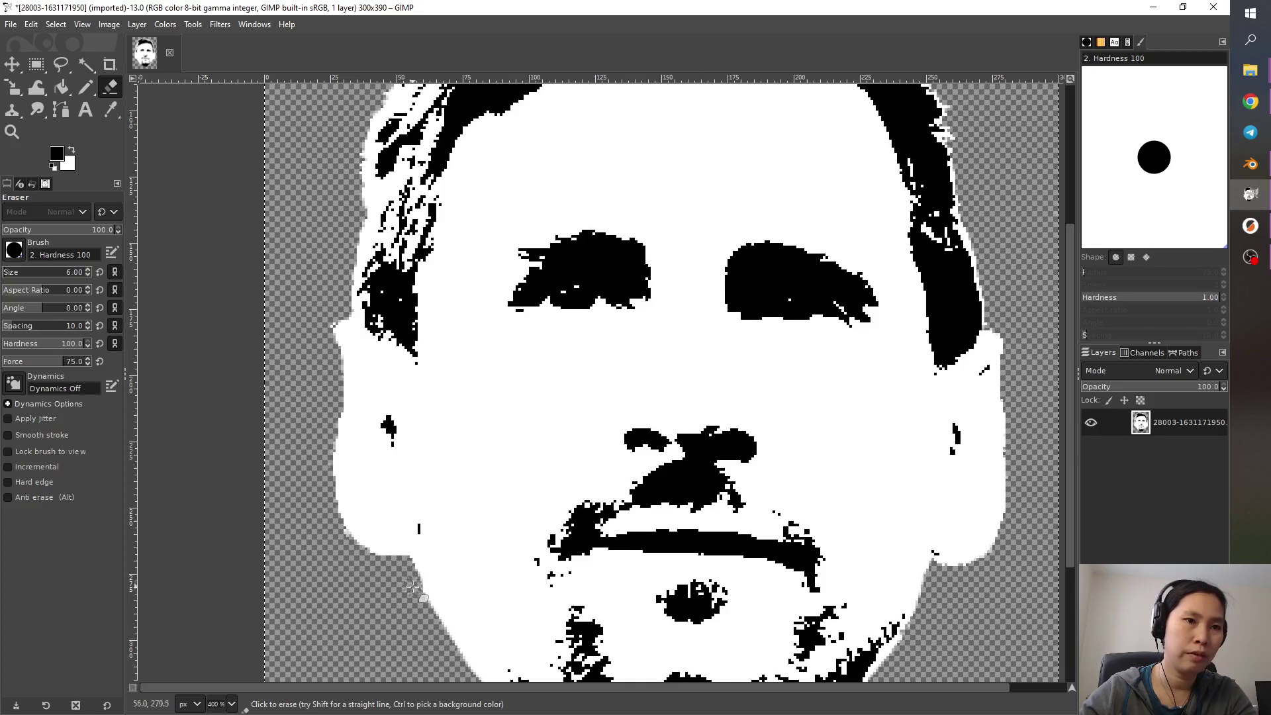
scroll(407, 563, "down", 2, "ctrl")
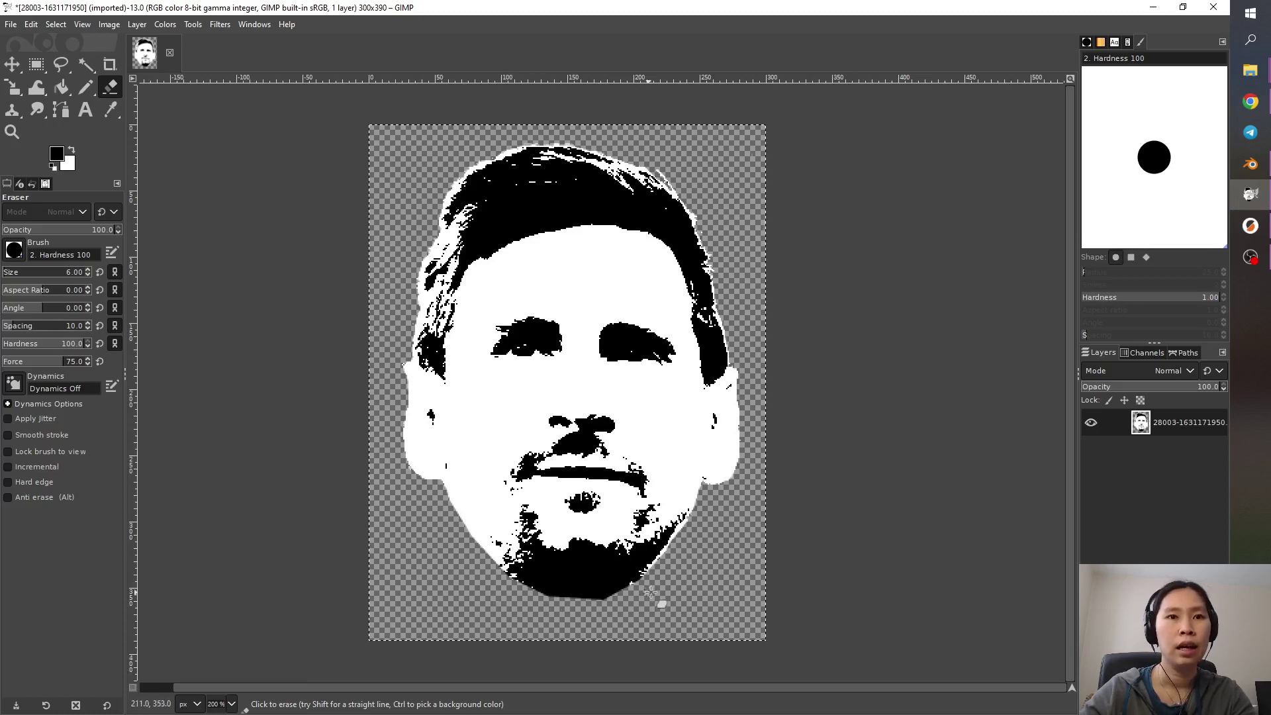
scroll(657, 599, "up", 2, "ctrl")
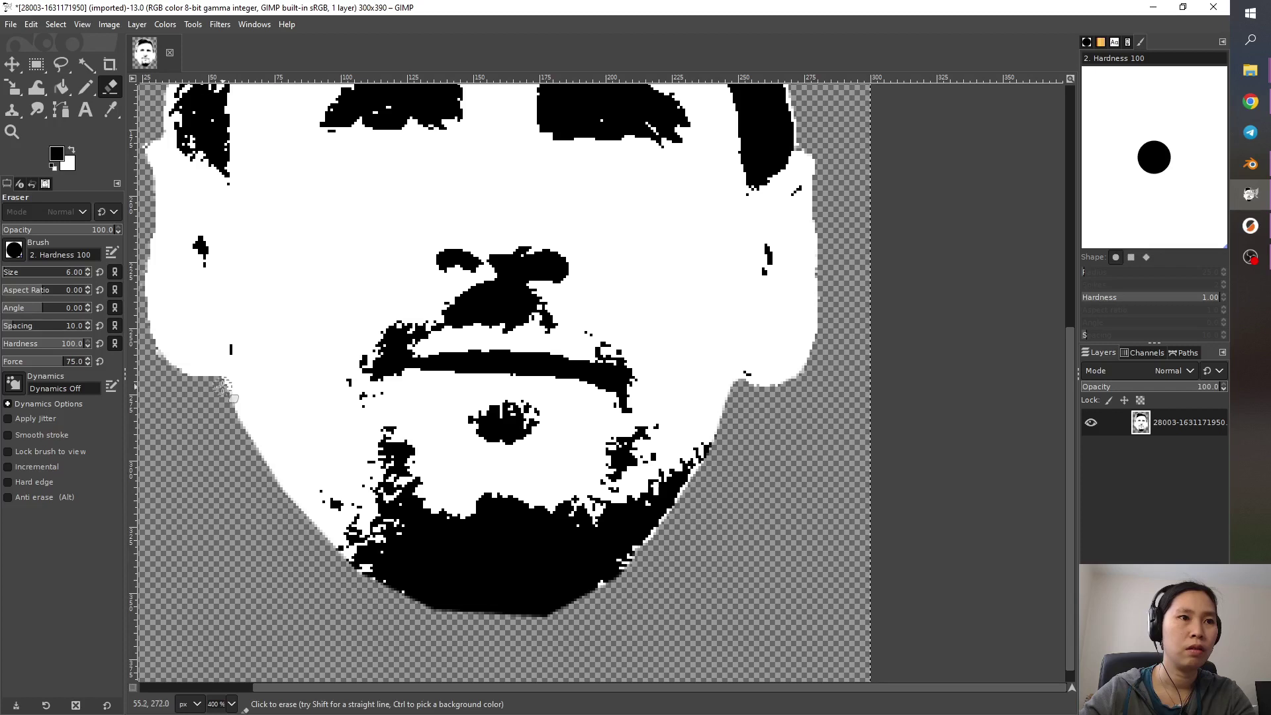
left_click_drag(223, 385, 268, 485)
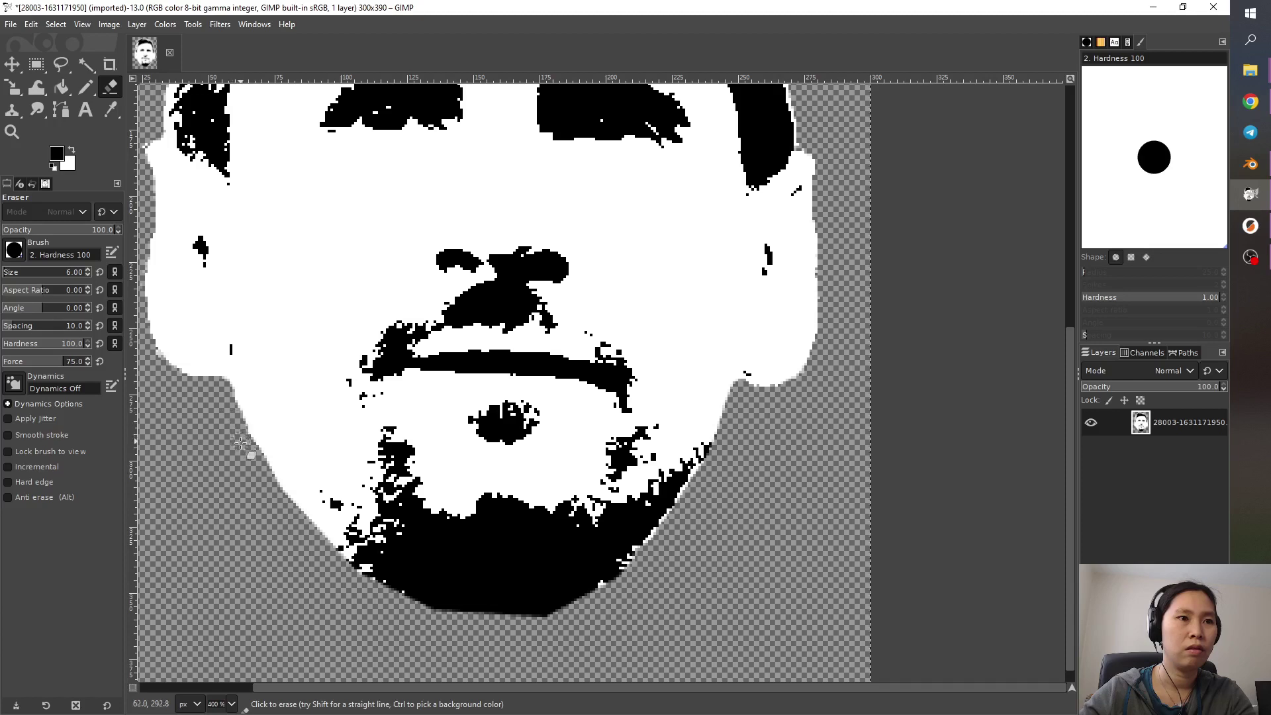
- Erase the remaining rough fringe on the jaw and the stray hair pixels along the upper edge on the image's right side
left_click_drag(273, 485, 275, 489)
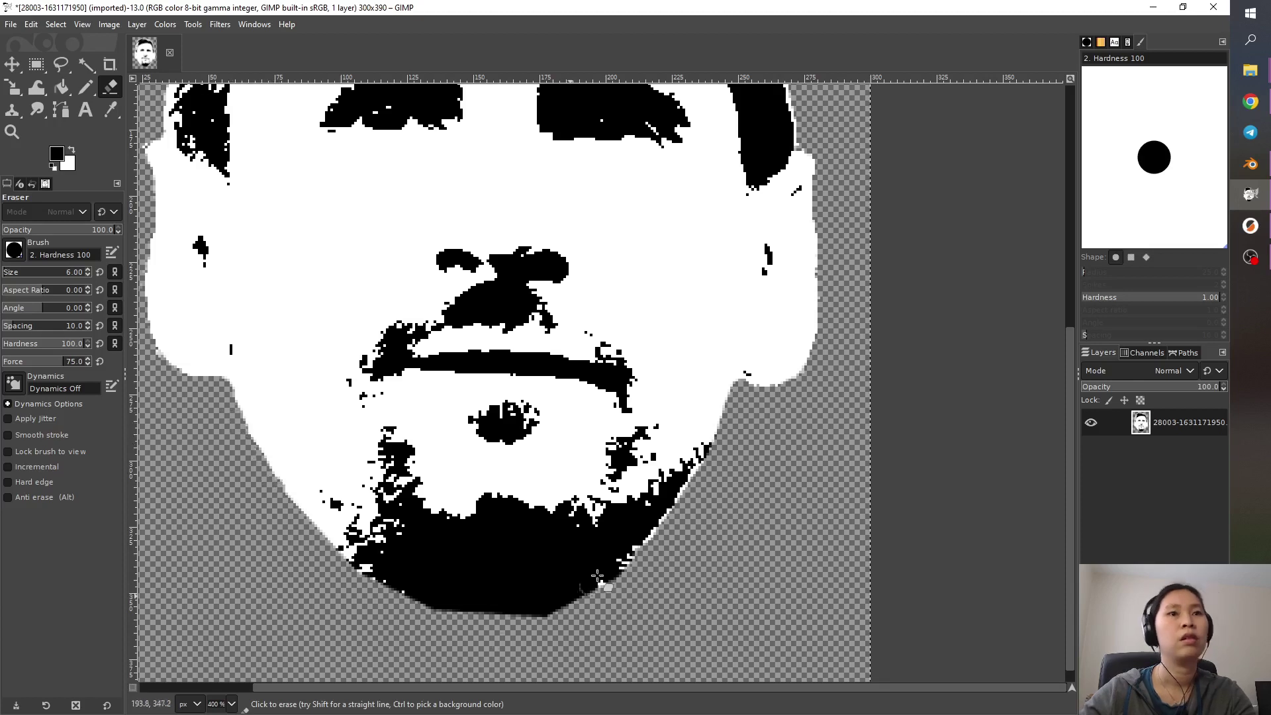
key("2")
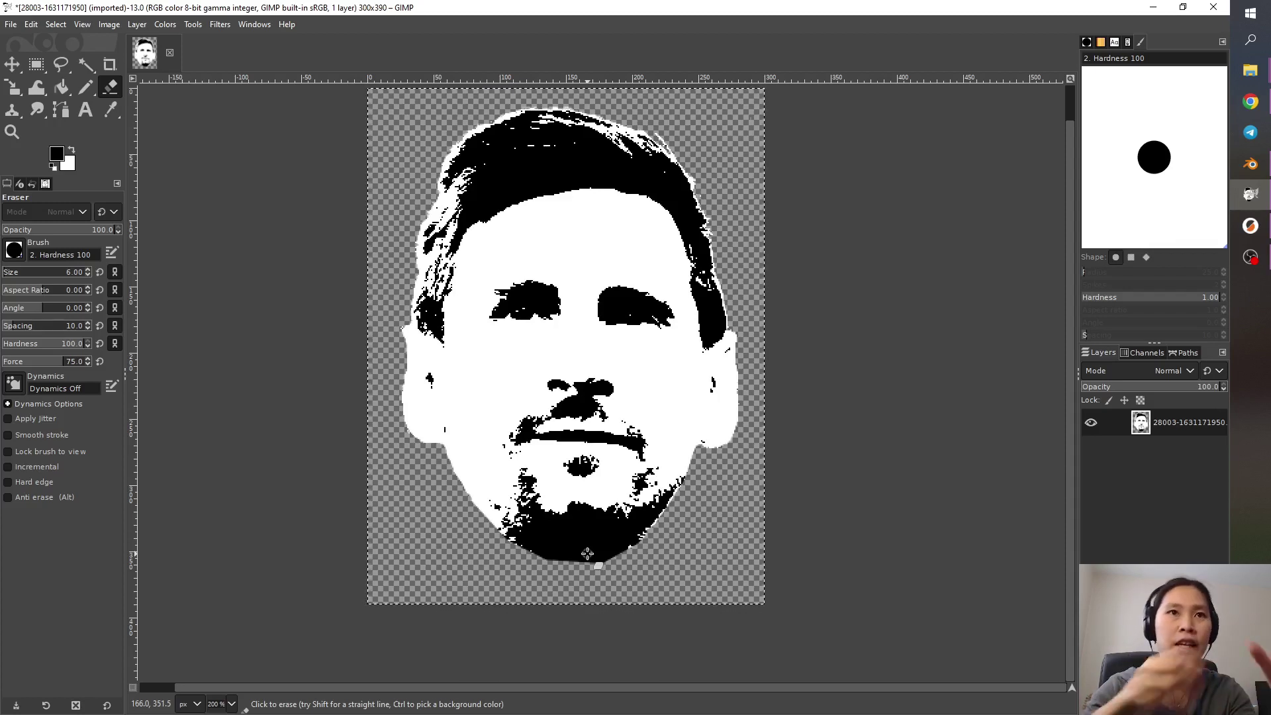
scroll(699, 122, "up", 1)
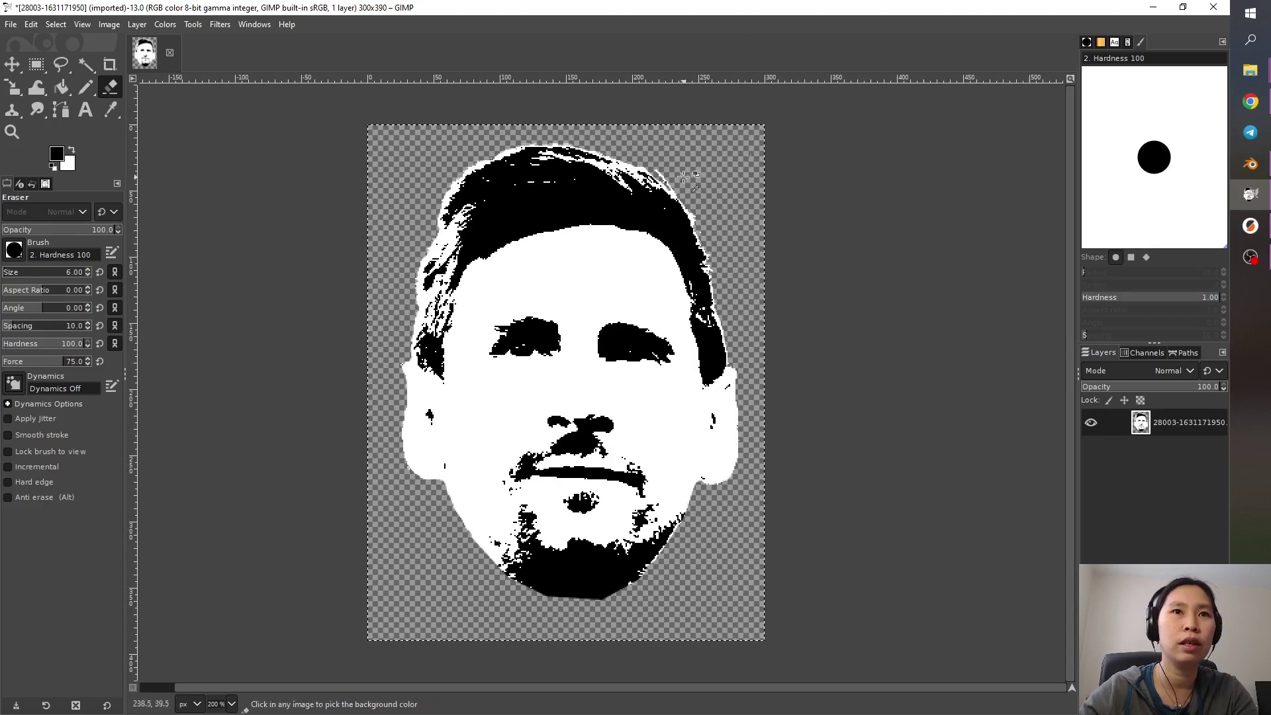
scroll(680, 173, "up", 5, "ctrl")
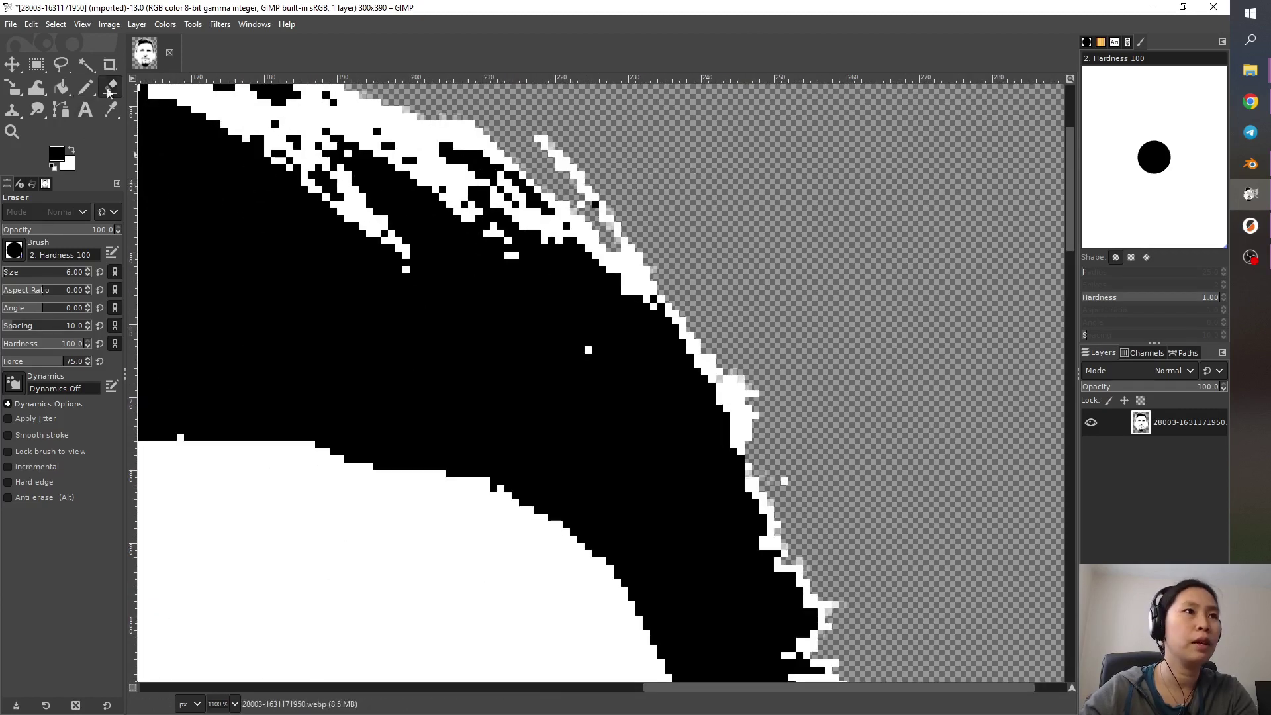
mouse_move(568, 149)
left_mouse_down()
mouse_move(645, 259)
mouse_move(756, 344)
mouse_move(808, 490)
left_mouse_up()
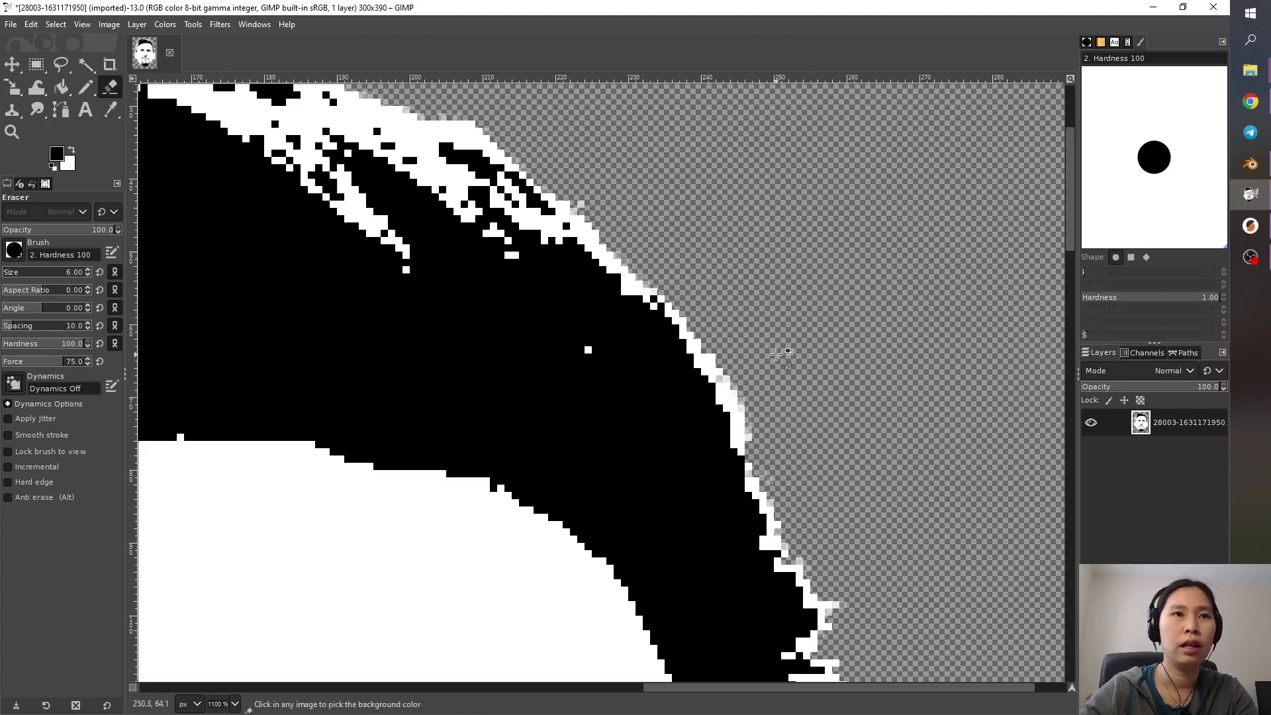
scroll(777, 349, "down", 4, "ctrl")
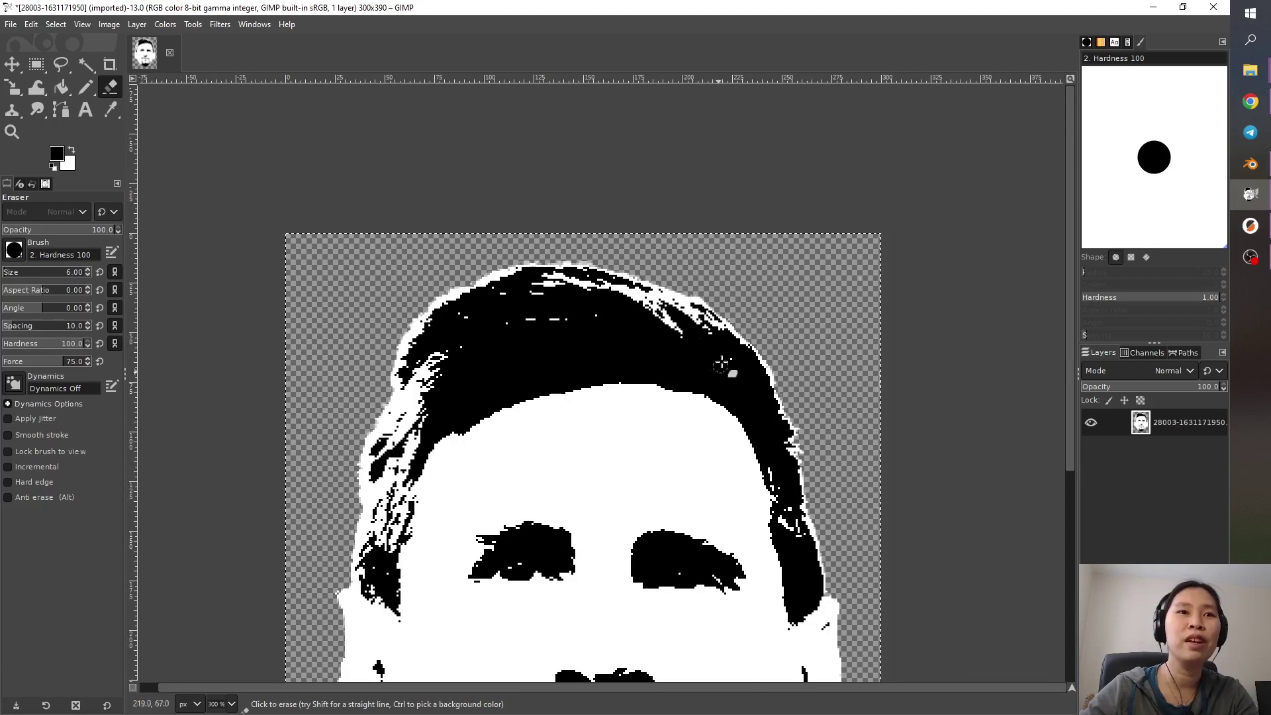
scroll(775, 371, "down", 5)
scroll(759, 419, "down", 2, "ctrl")
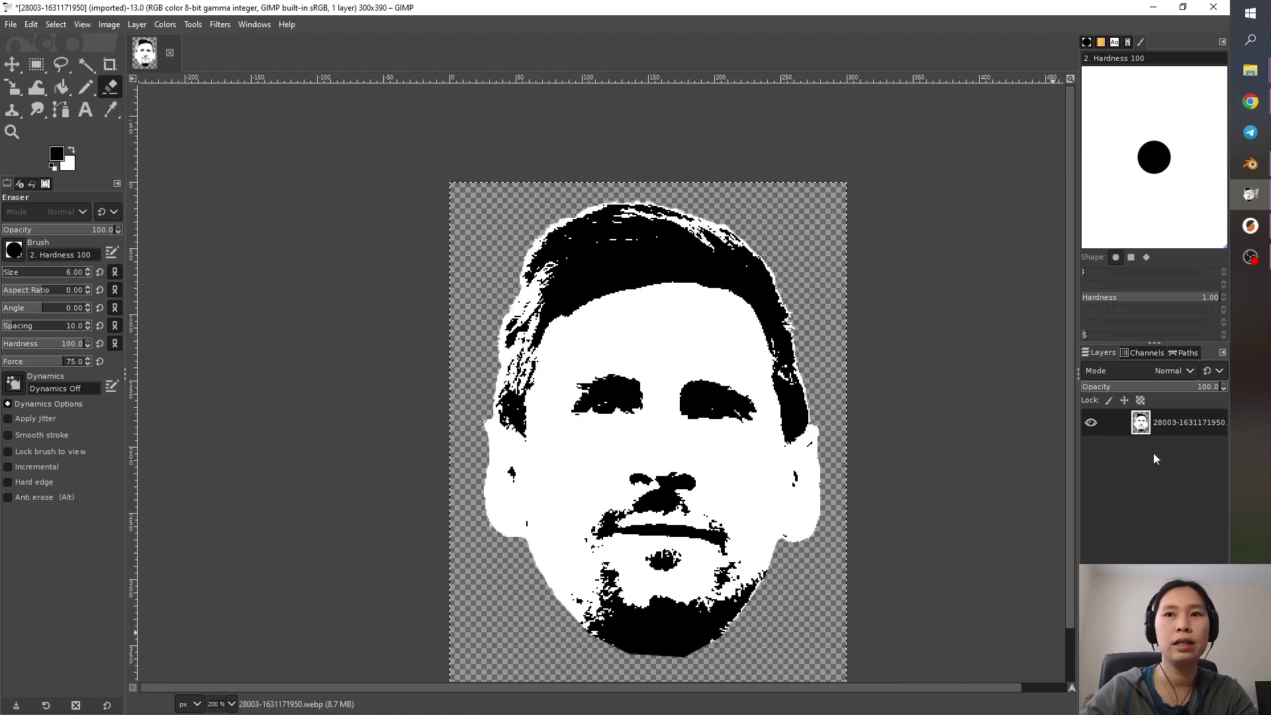
- Duplicate the head layer and use Select by Color to subtract the transparent background, leaving only the head selected
right_click(1156, 424)
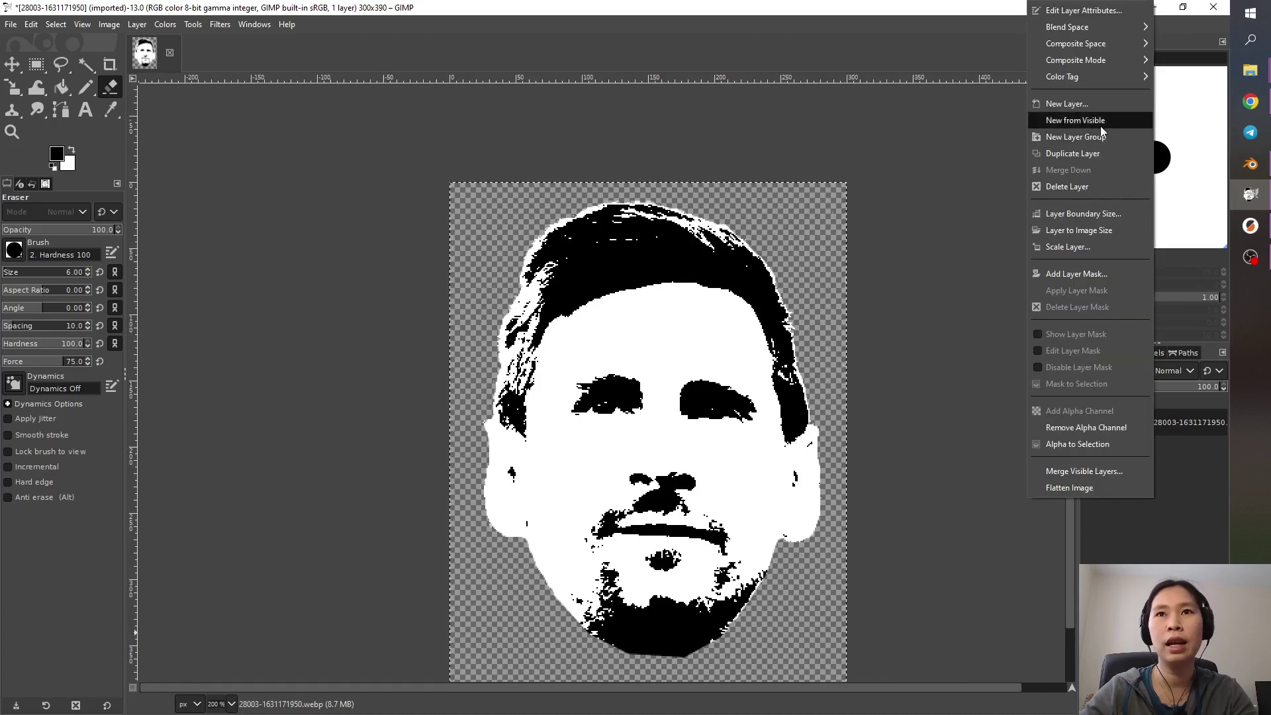
left_click(1091, 156)
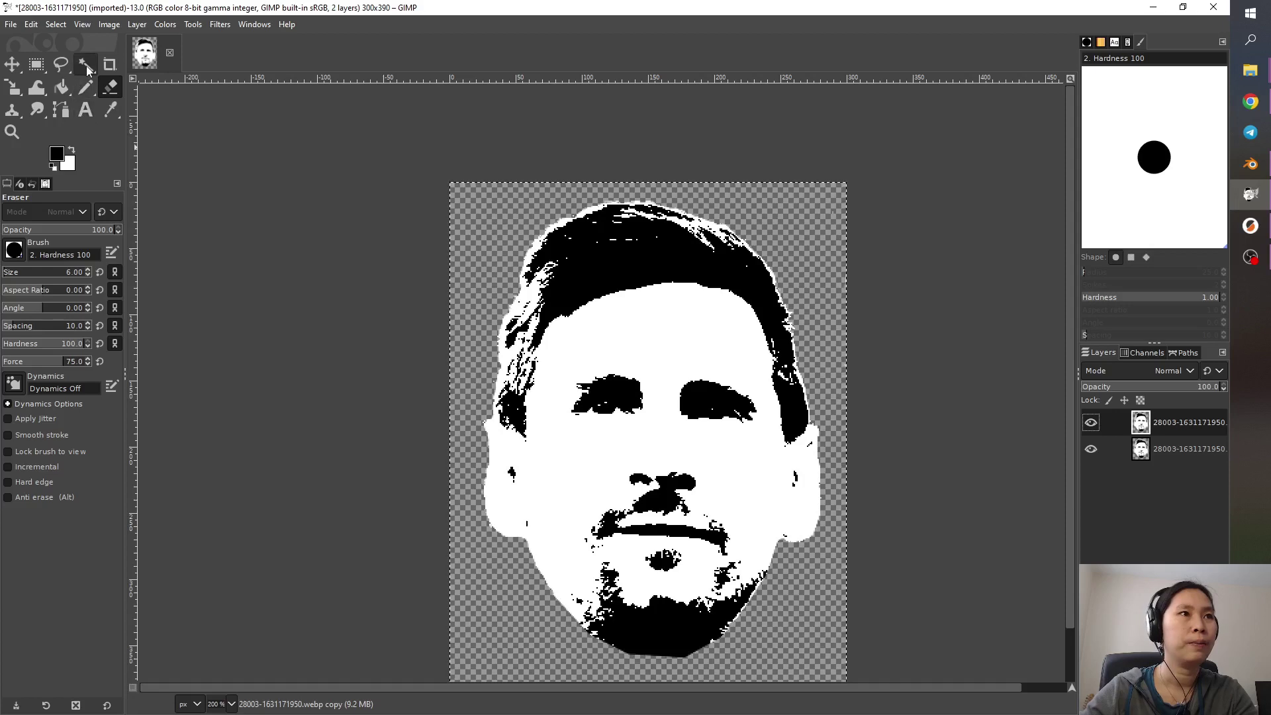
mouse_move(88, 69)
left_click(155, 87)
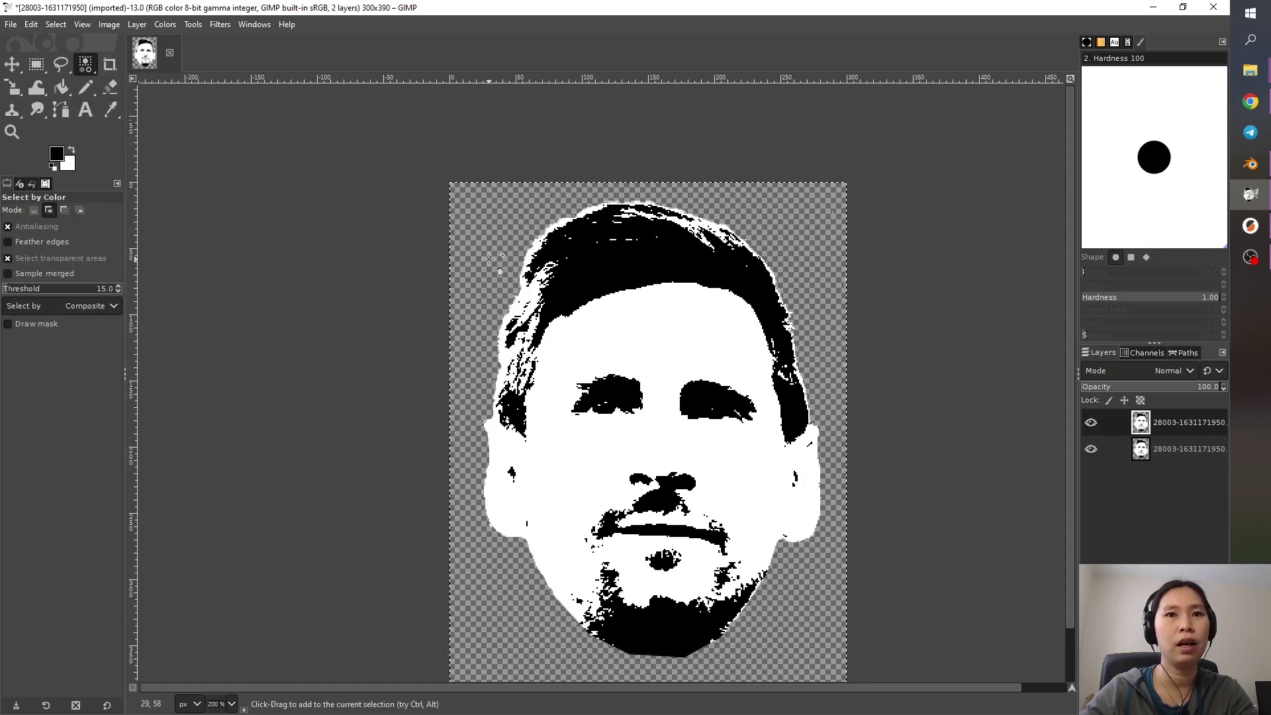
key("ctrl+z")
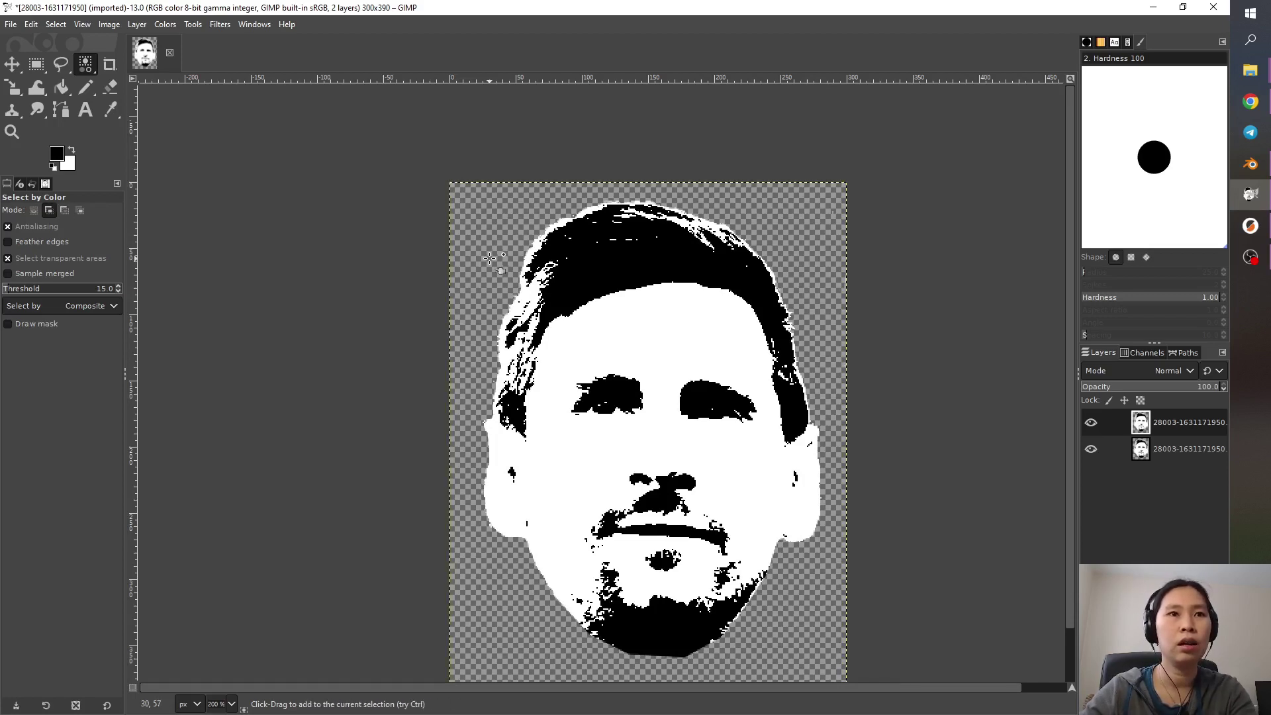
left_click(490, 258)
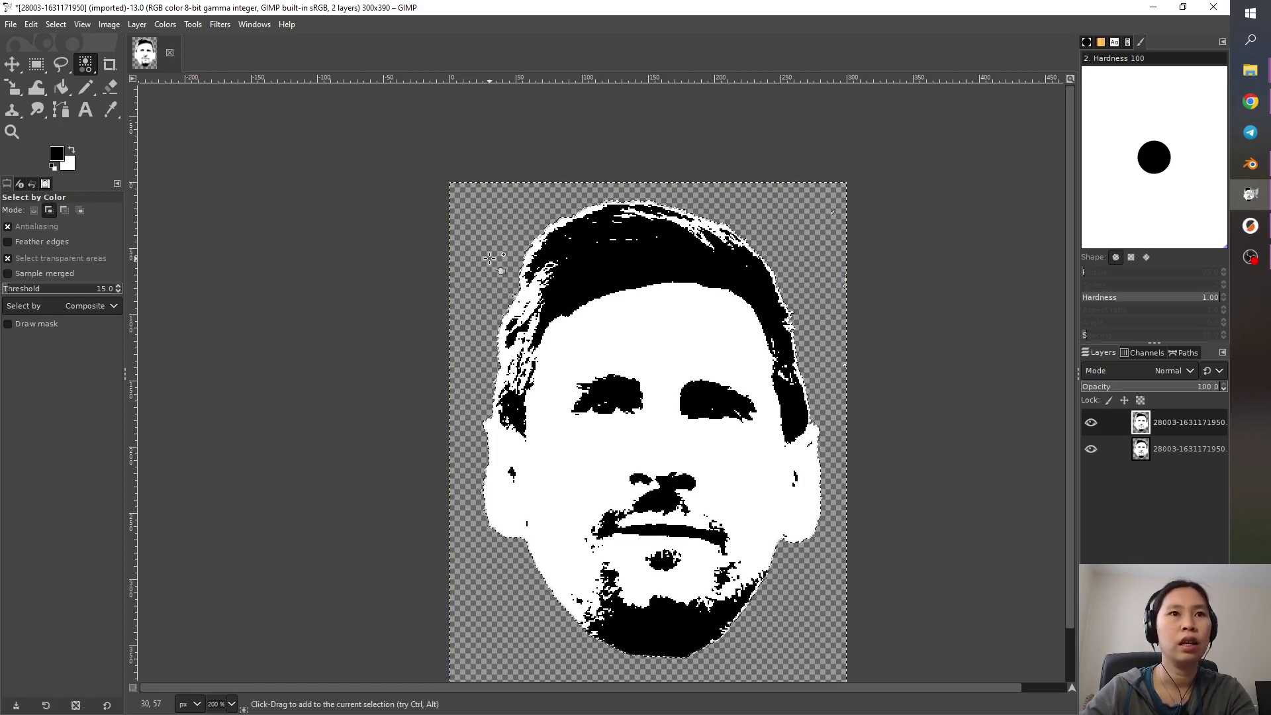
key("ctrl")
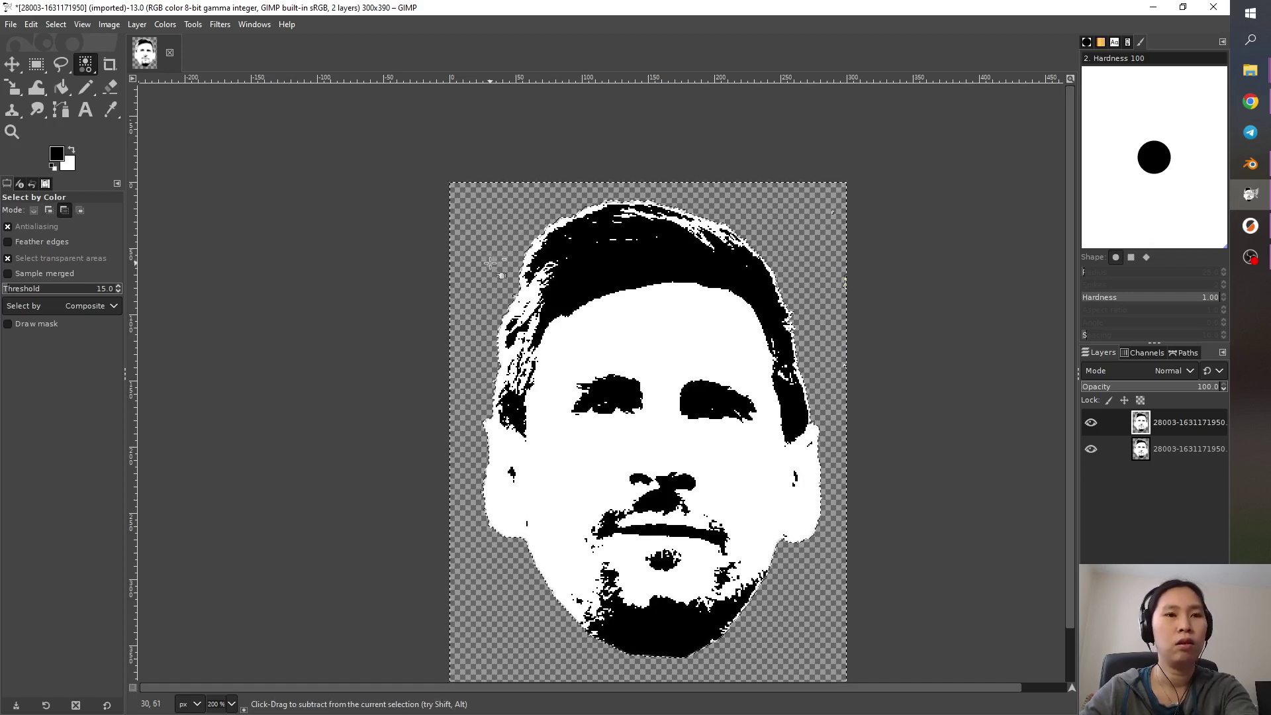
left_click(491, 263, "ctrl")
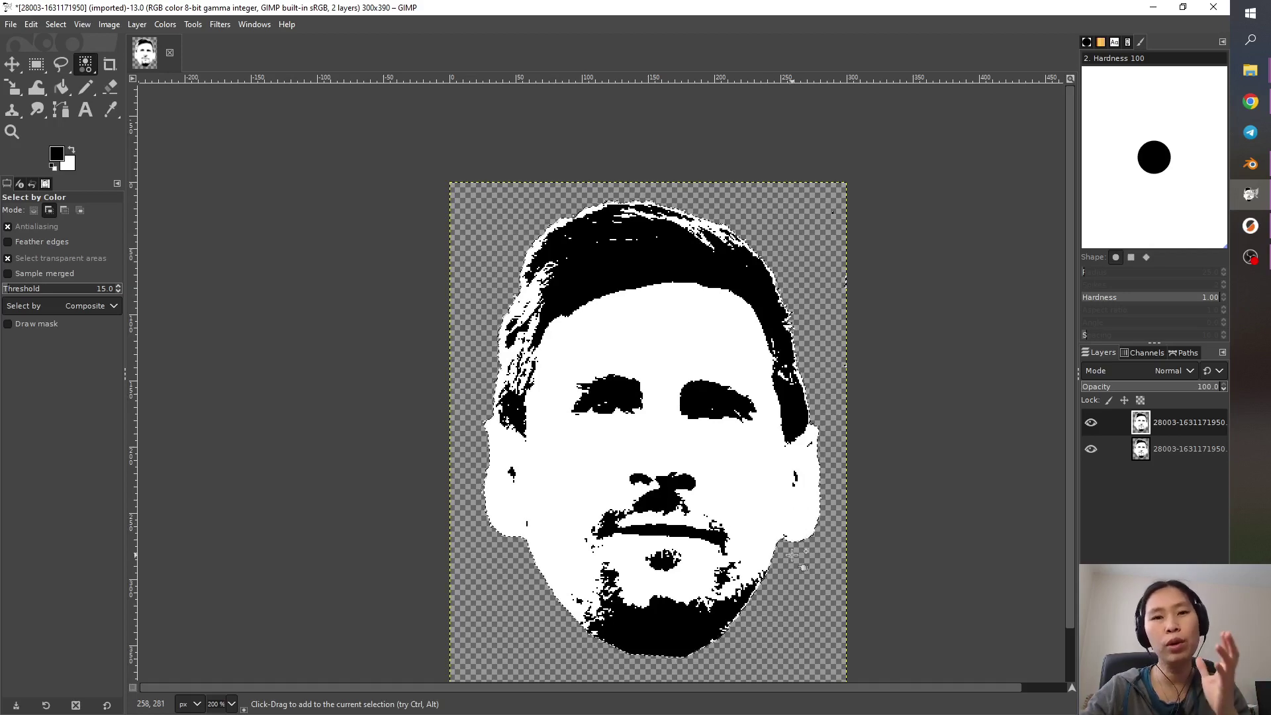
- Switch to PrusaSlicer to examine the sliced preview of the outlined heads, and return to GIMP
mouse_move(1250, 227)
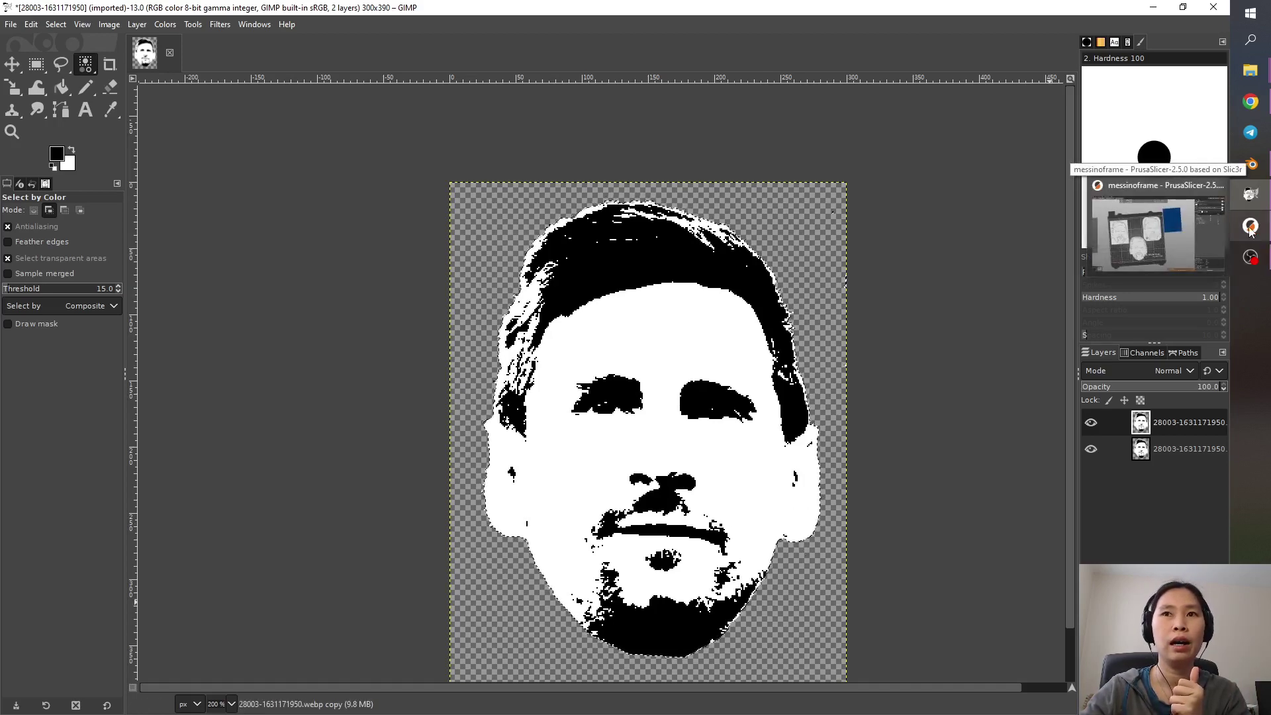
left_click(1250, 231)
left_click(67, 693)
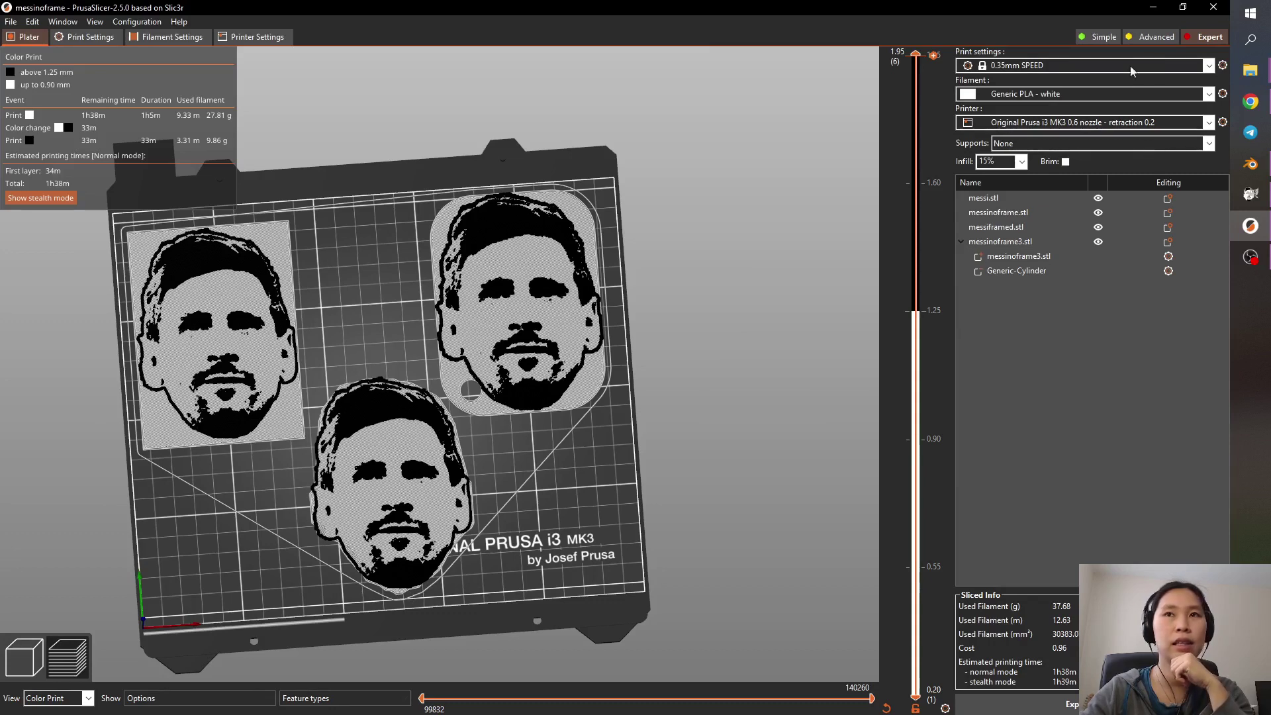
left_click(1153, 8)
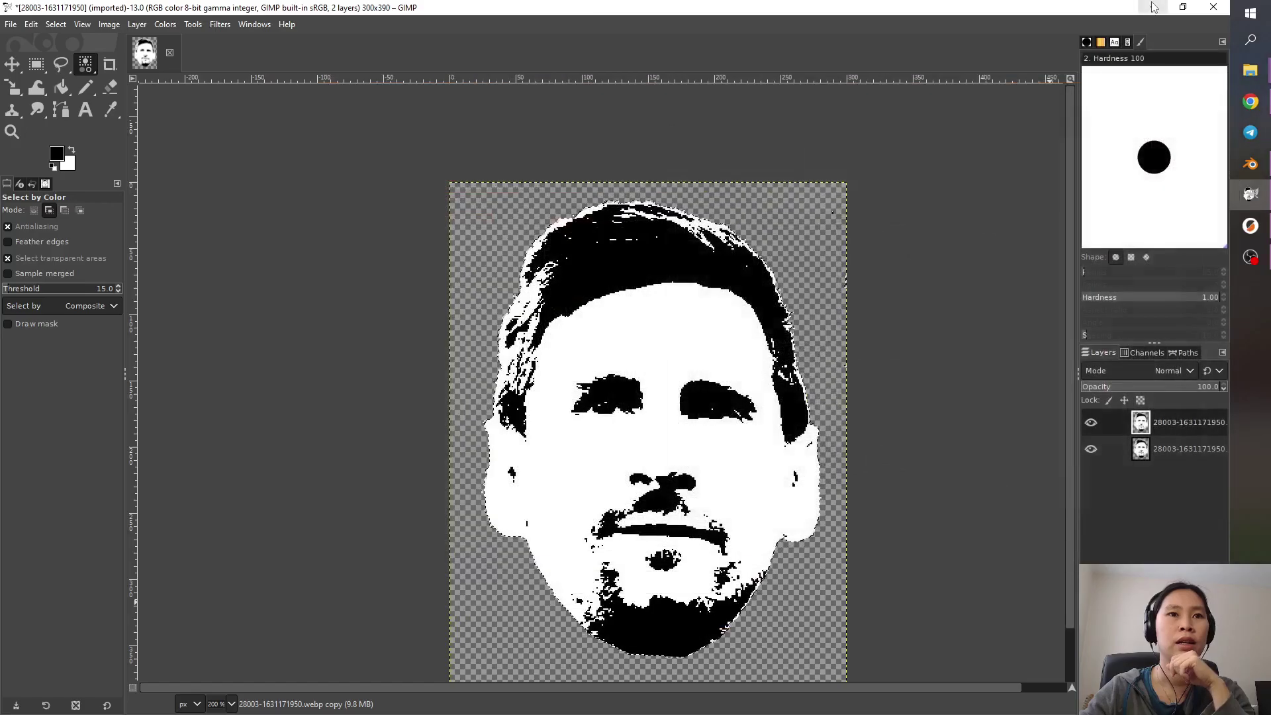
- Grow the head selection by 3 px and bucket-fill it with black on the duplicated layer
left_click(57, 24)
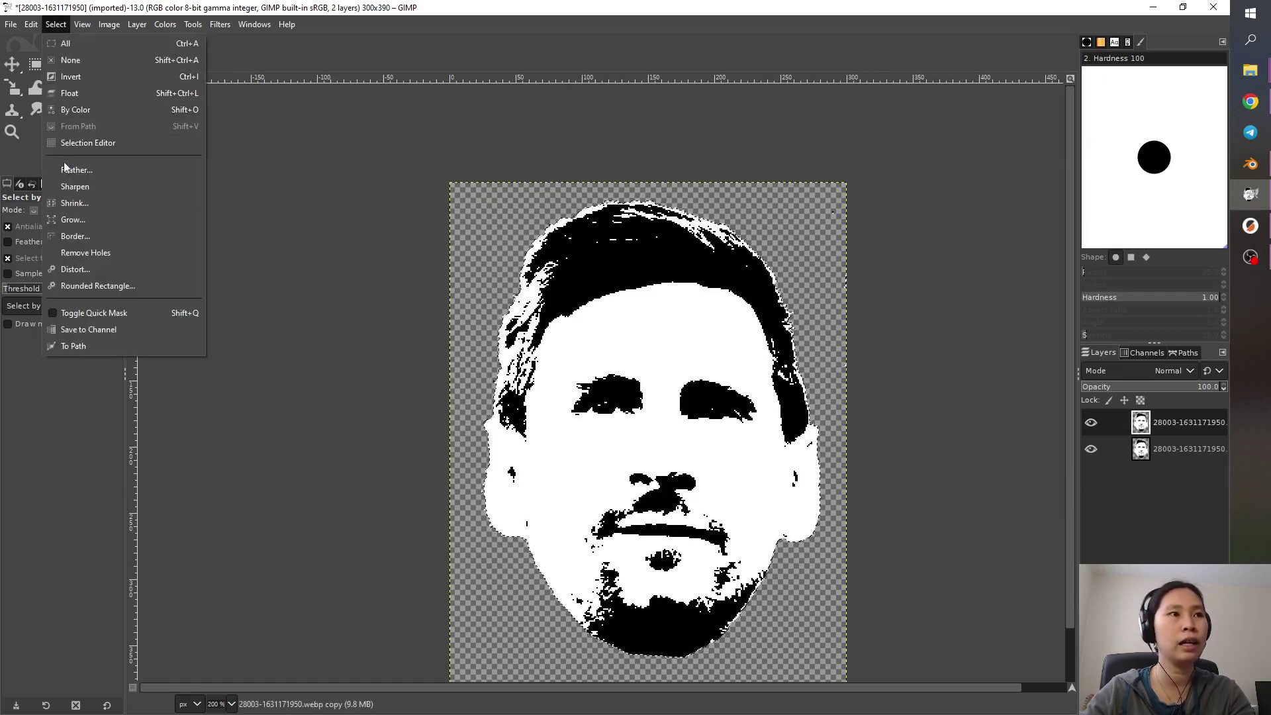
left_click(69, 221)
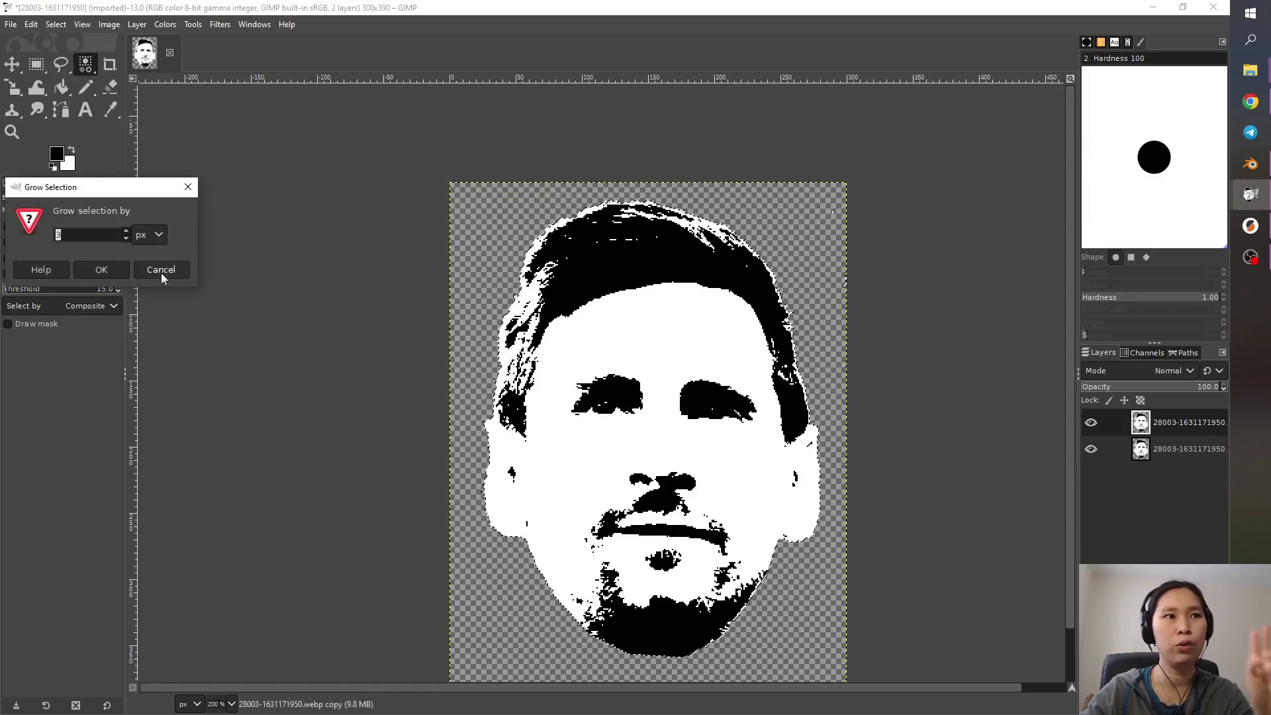
left_click(124, 268)
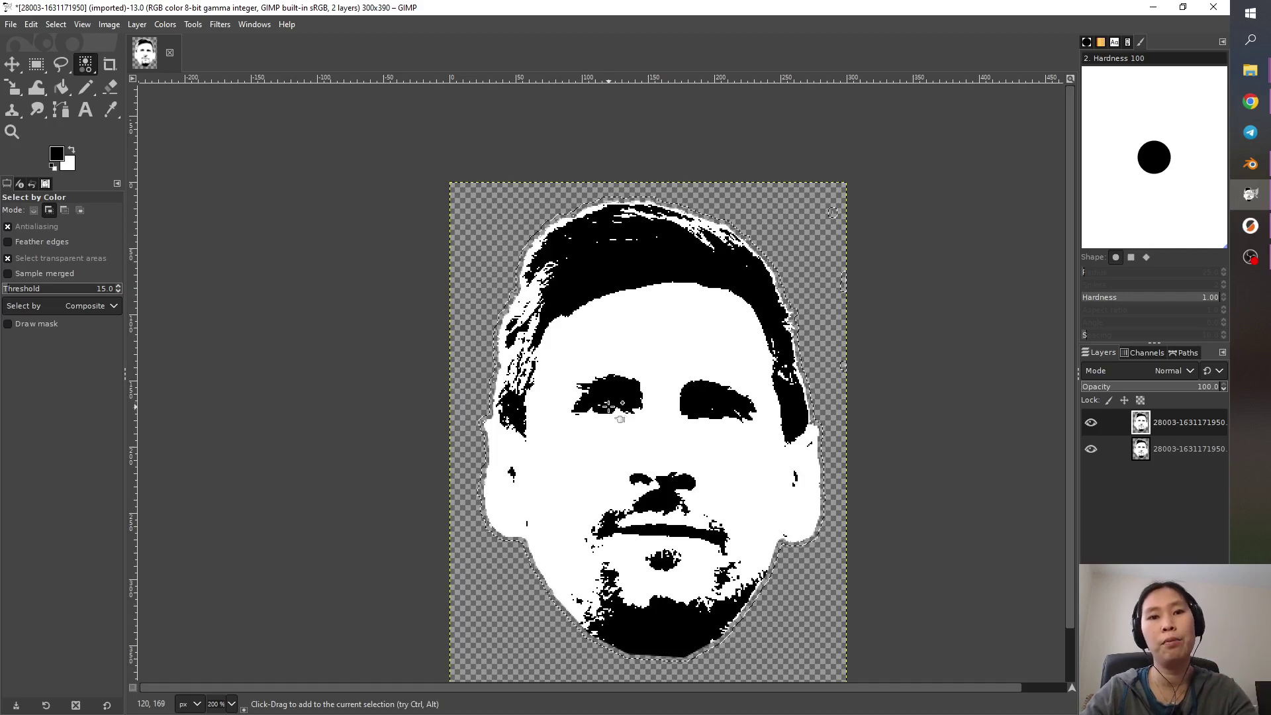
left_click(60, 84)
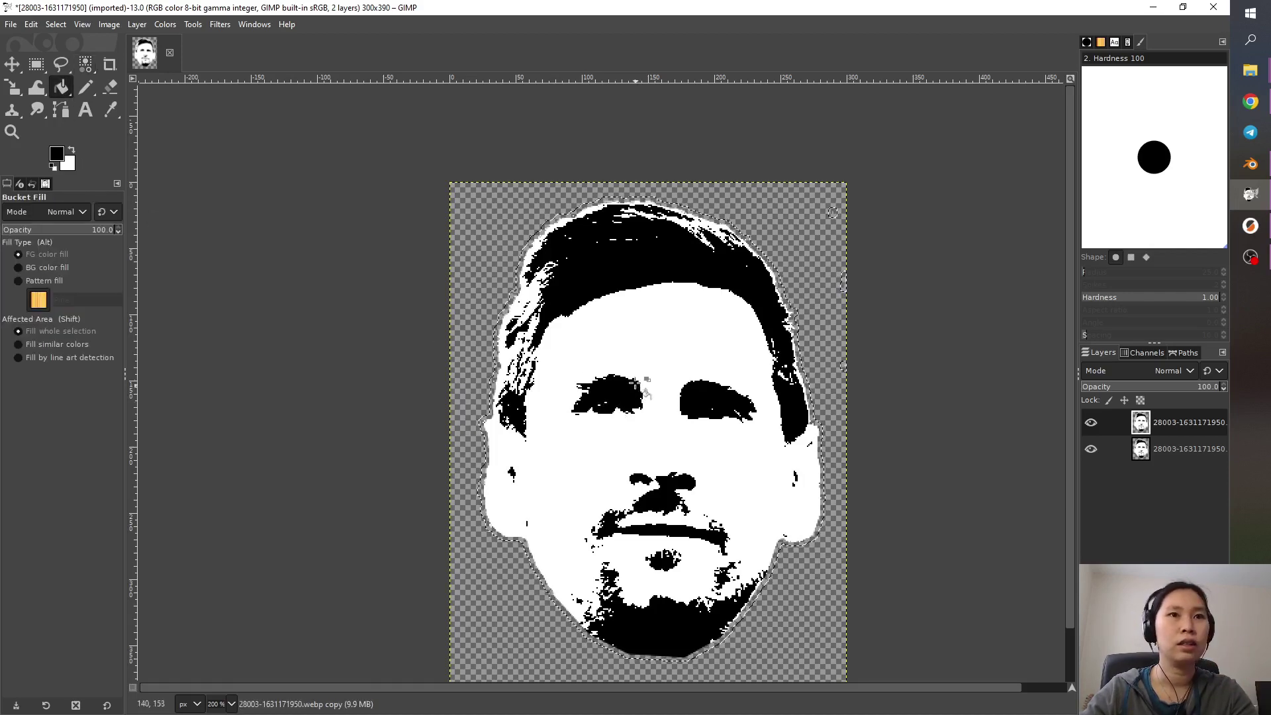
left_click(634, 382)
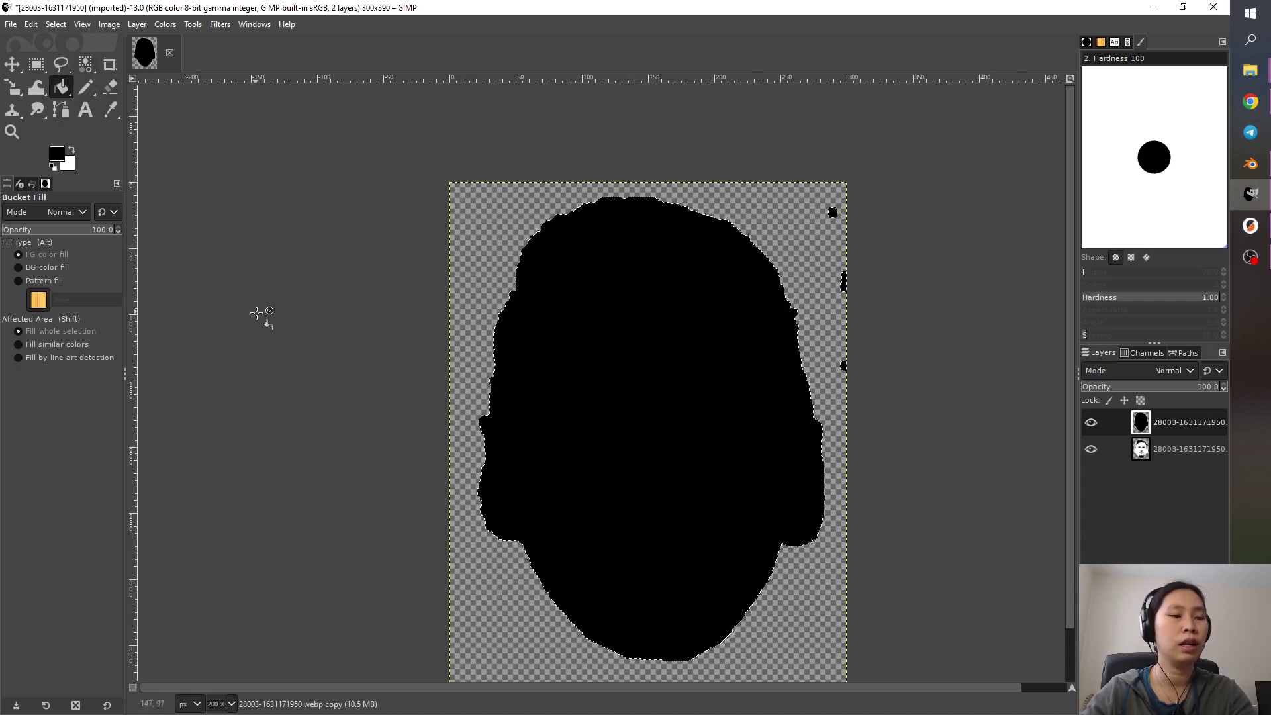
- Select the whole canvas area with Rectangle Select and erase the stray black specks beside the silhouette near the image's right edge
left_click(37, 64)
left_click_drag(448, 175, 901, 687)
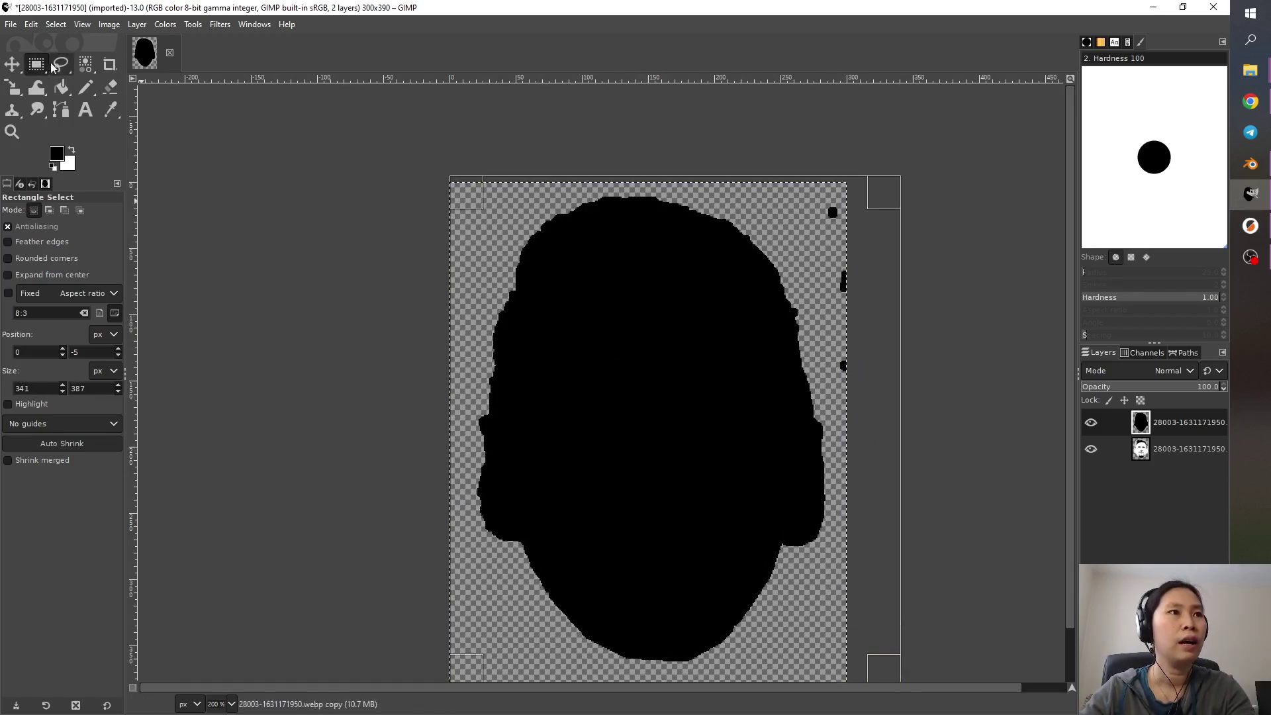
left_click(111, 89)
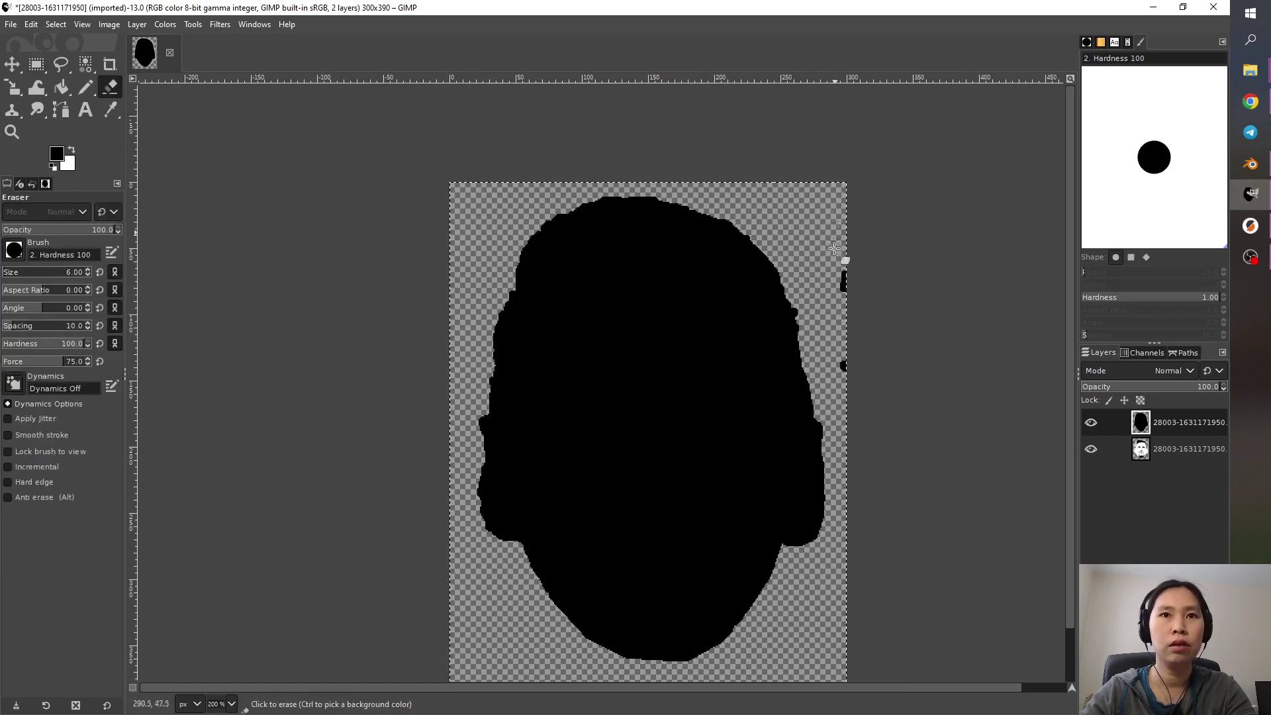
scroll(838, 232, "up", 3, "ctrl")
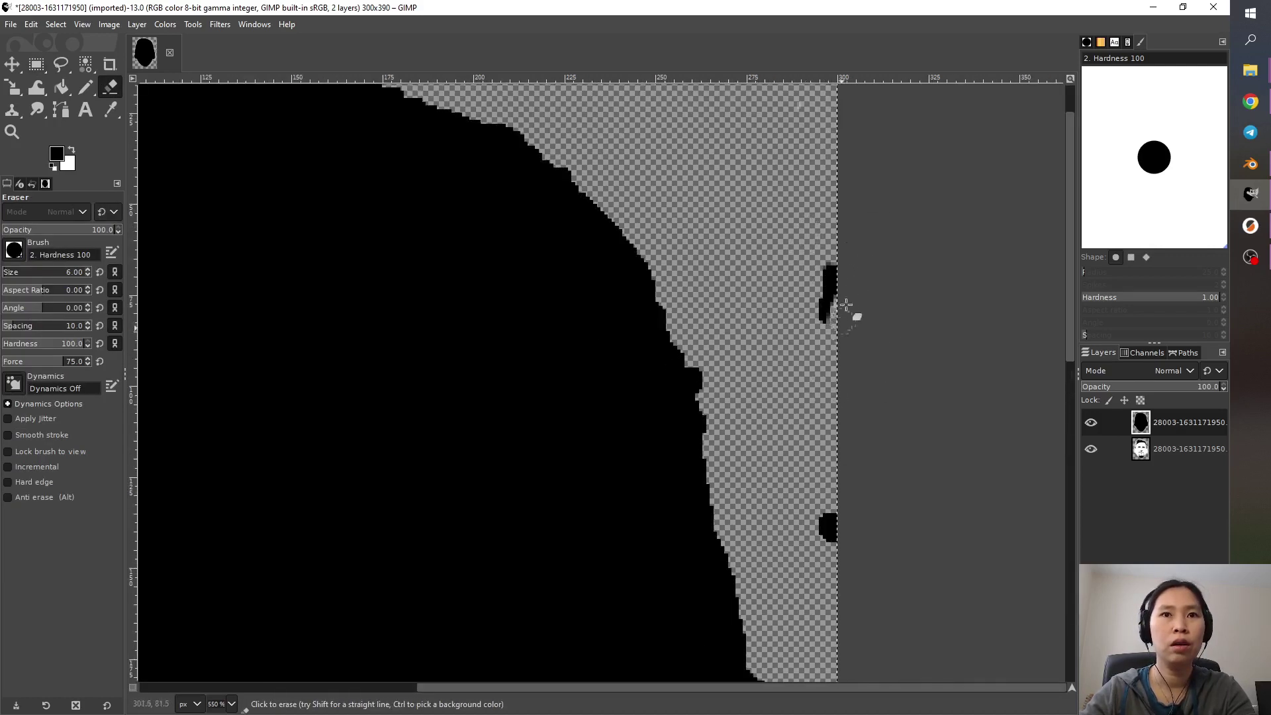
left_click_drag(828, 265, 825, 334)
left_click_drag(829, 511, 833, 548)
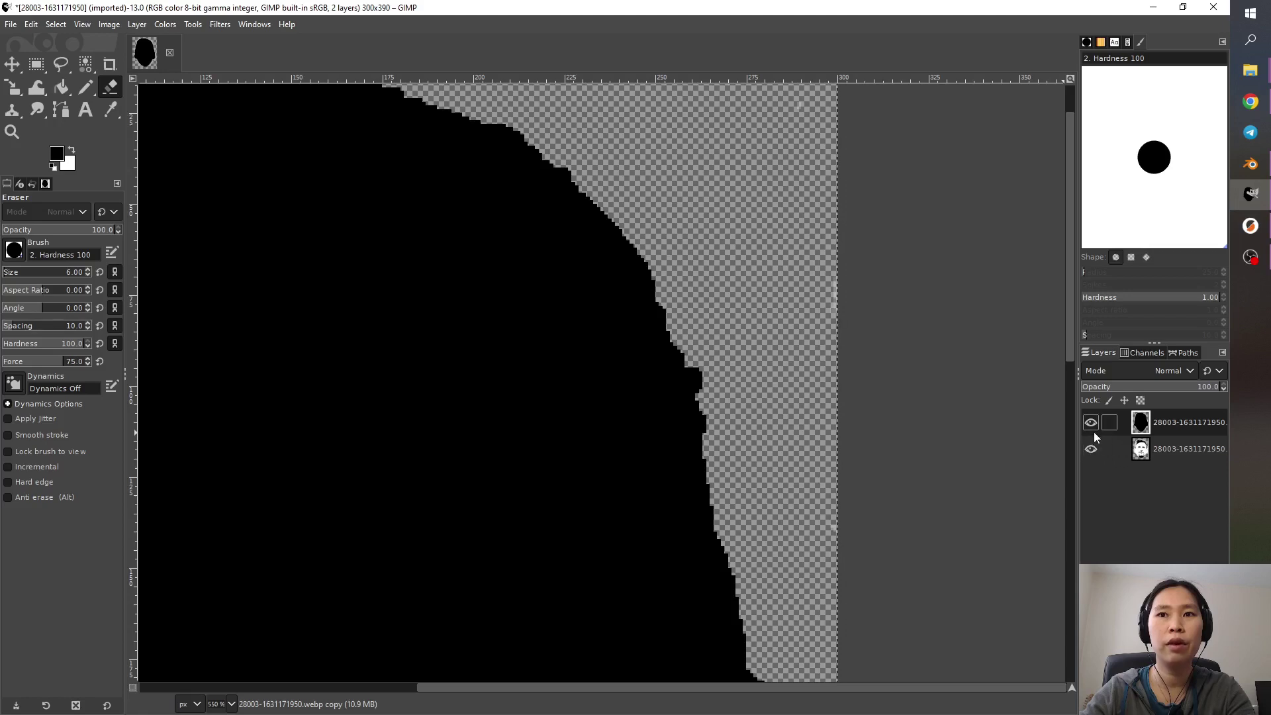
- Move the original black-and-white head layer above the black silhouette layer to form a black outline around the head
left_click(1160, 448)
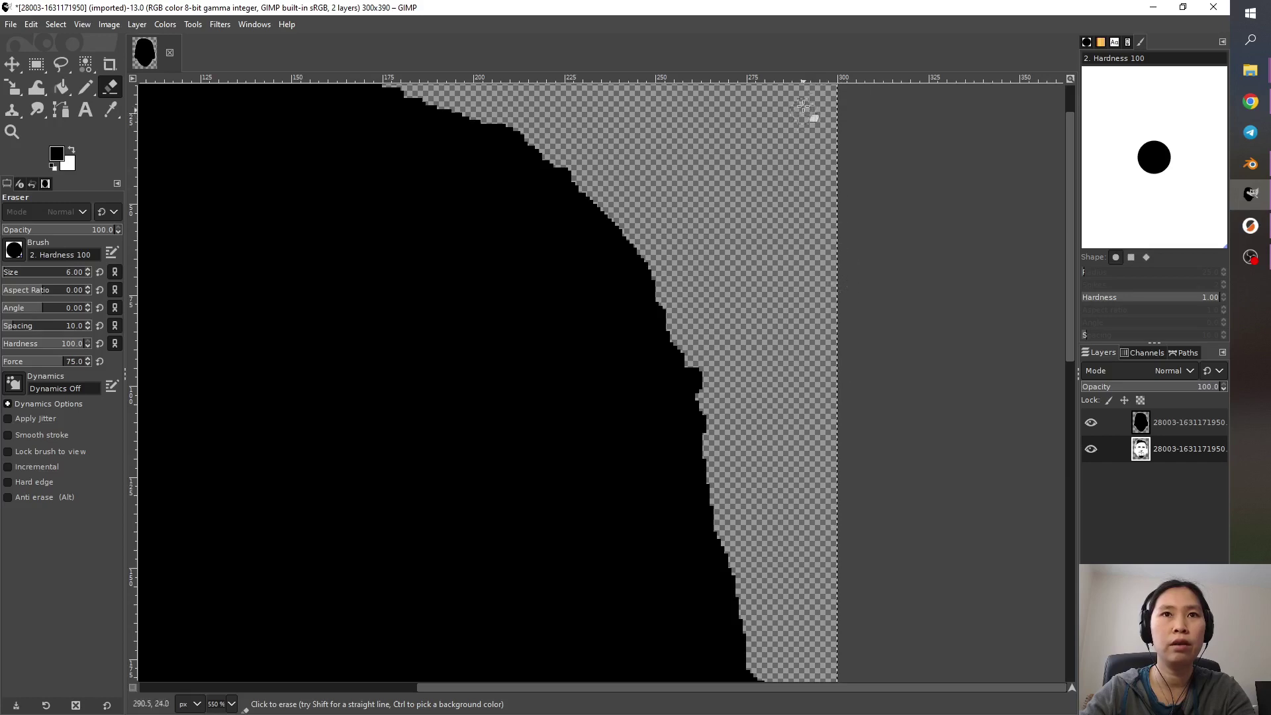
scroll(823, 298, "down", 2, "ctrl")
scroll(781, 432, "down", 5)
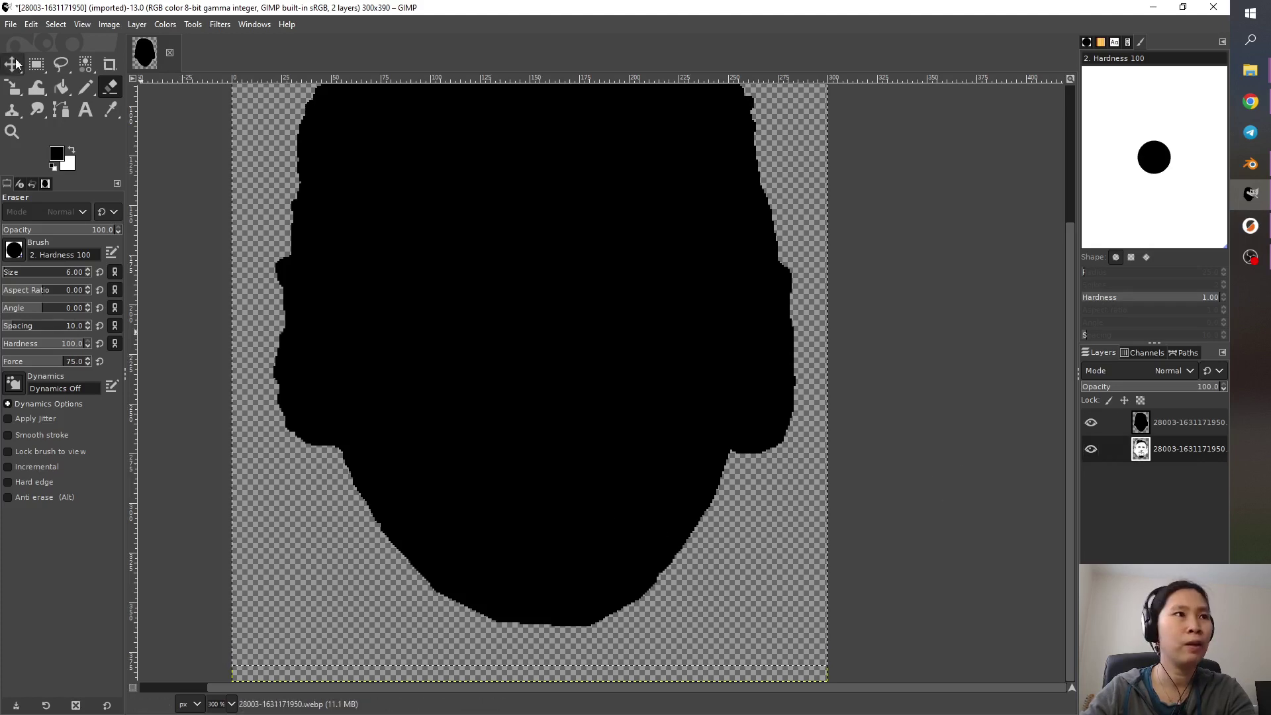
key("m")
left_click_drag(1181, 450, 1190, 421)
scroll(887, 463, "down", 2, "ctrl")
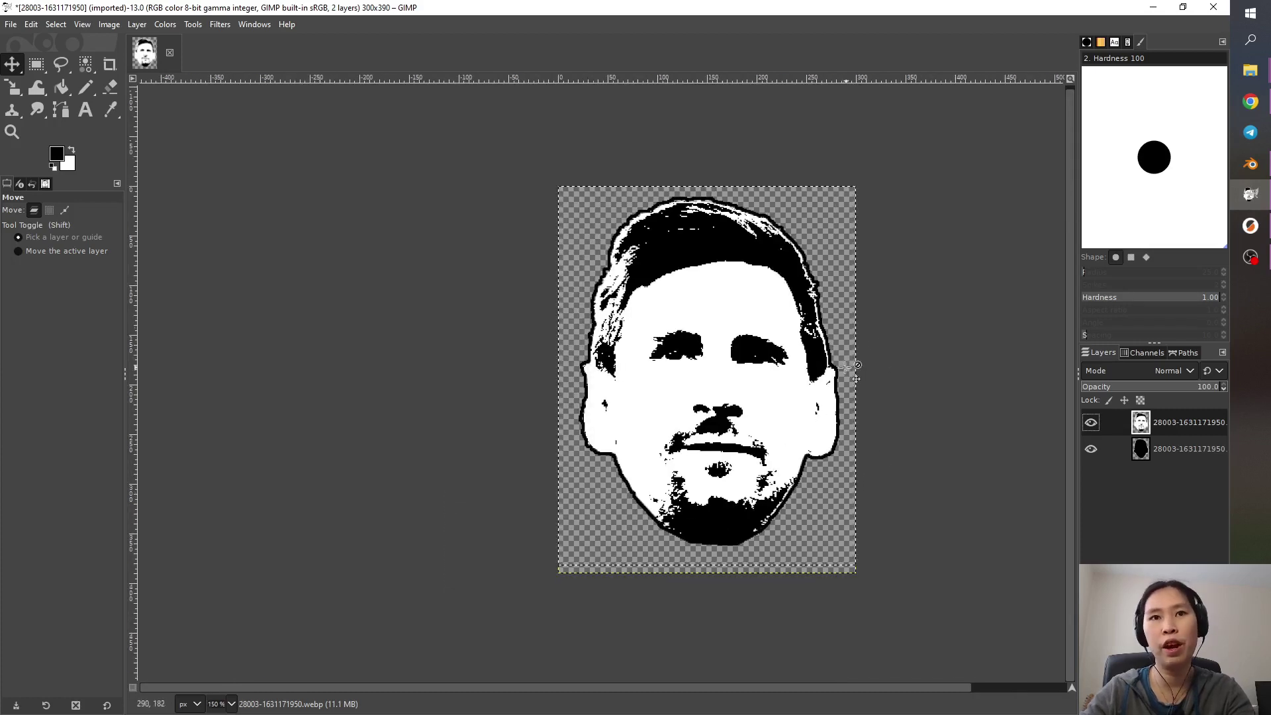
- Add a new 300 × 390 px layer filled with white and place it at the bottom of the layer stack
left_click(1147, 453)
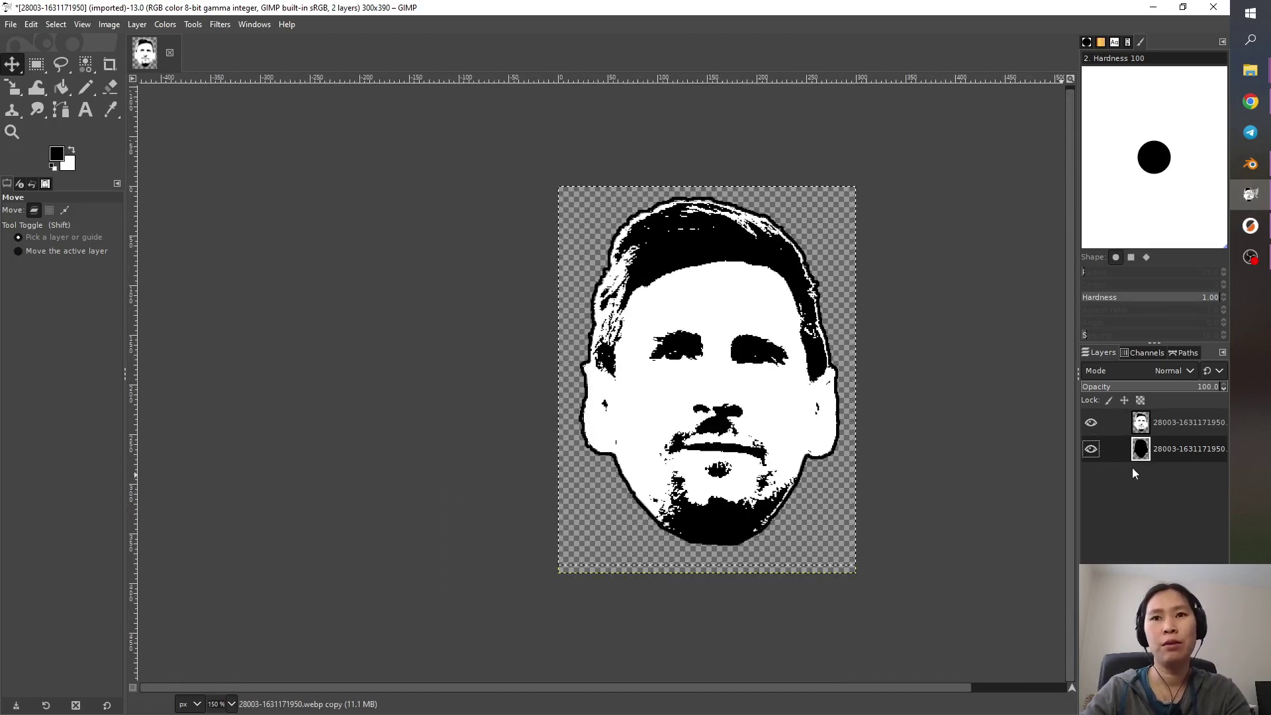
right_click(1126, 488)
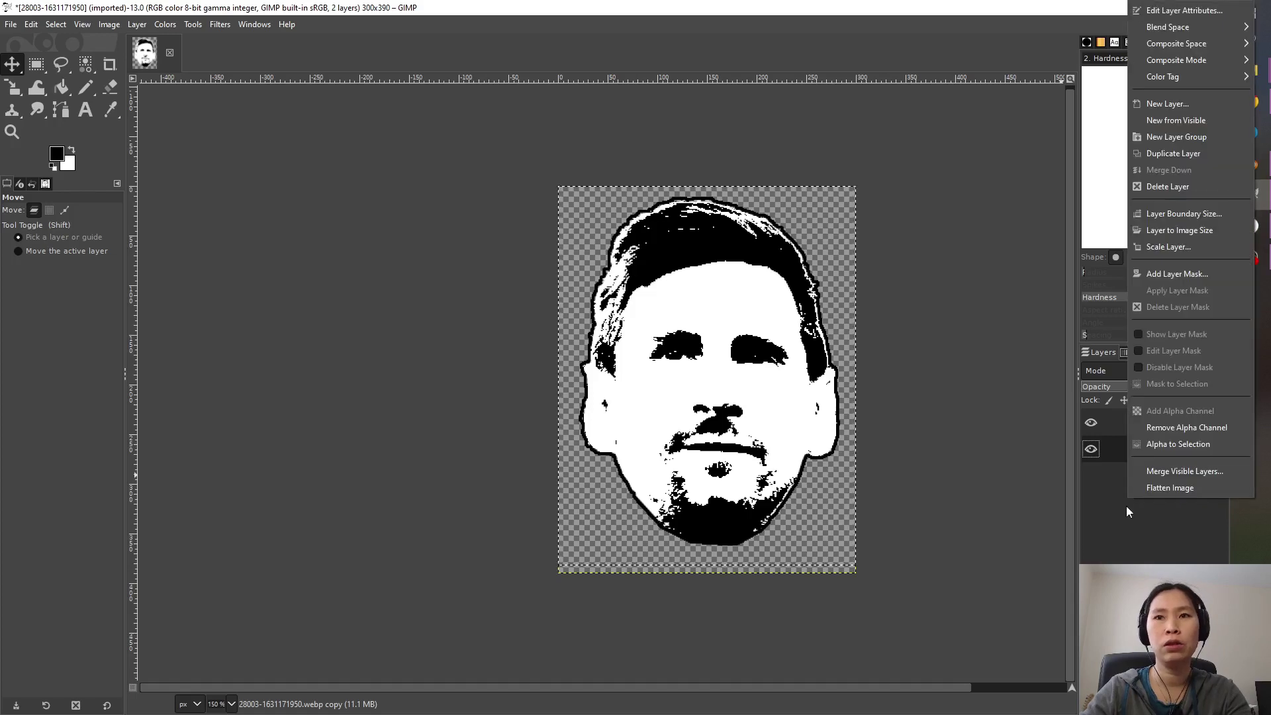
left_click(1167, 104)
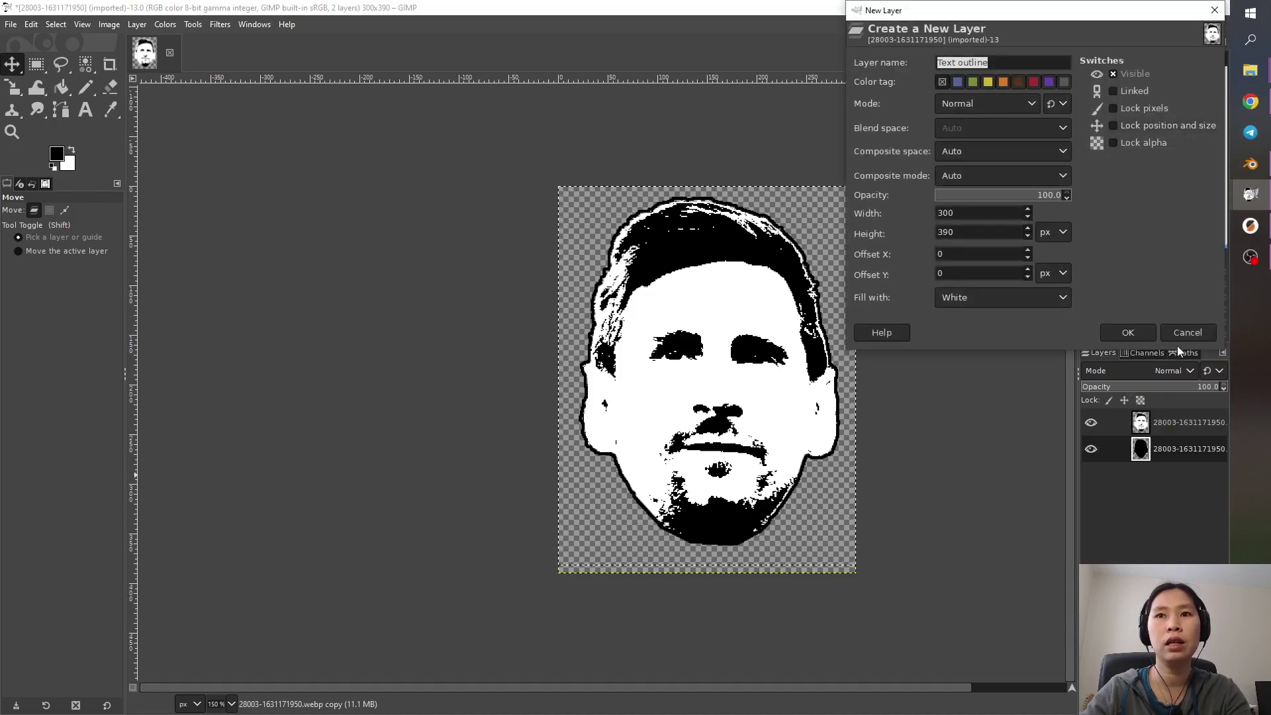
left_click(1132, 334)
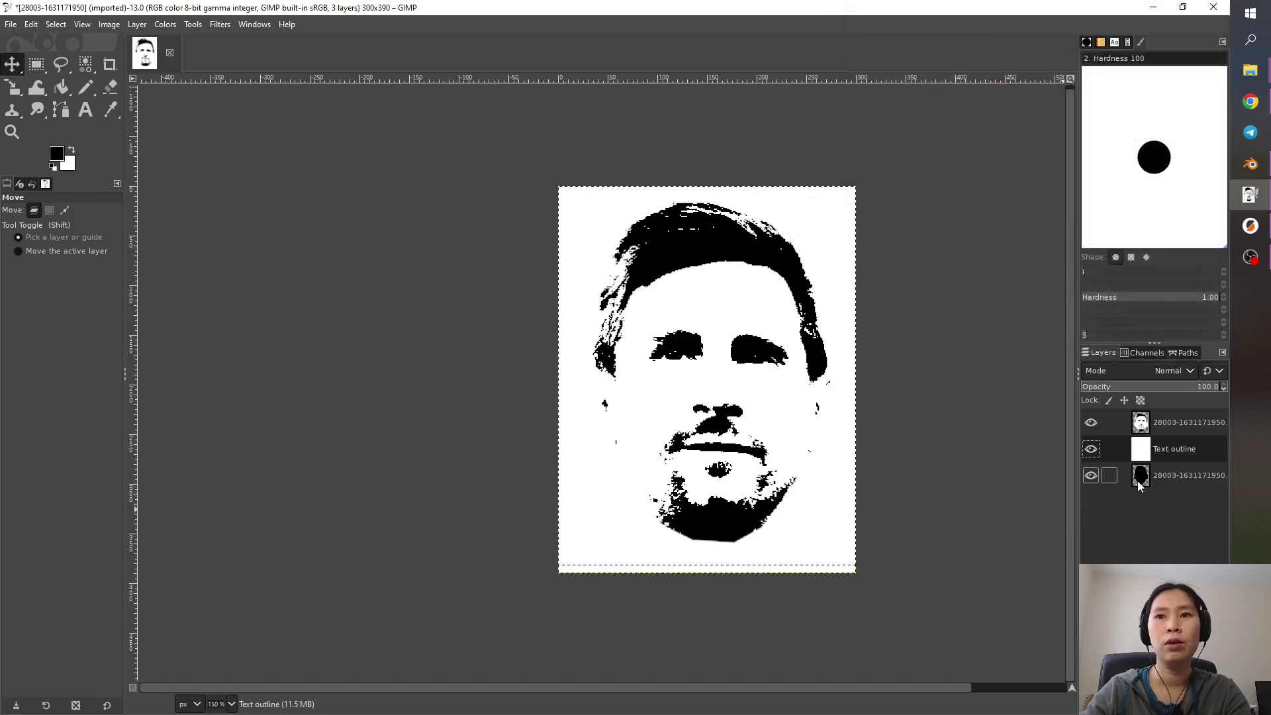
left_click_drag(1165, 451, 1161, 496)
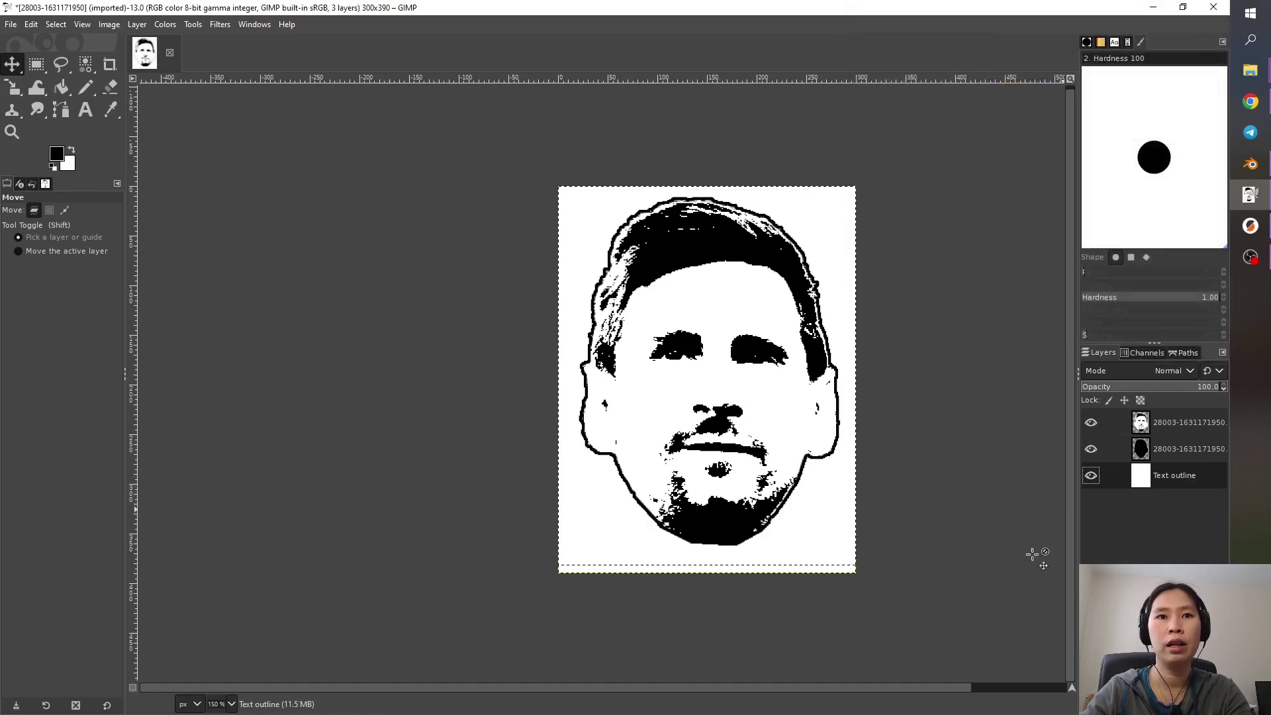
- Export the finished black-and-white head image as messi2022.png
left_click(30, 68)
left_click(12, 25)
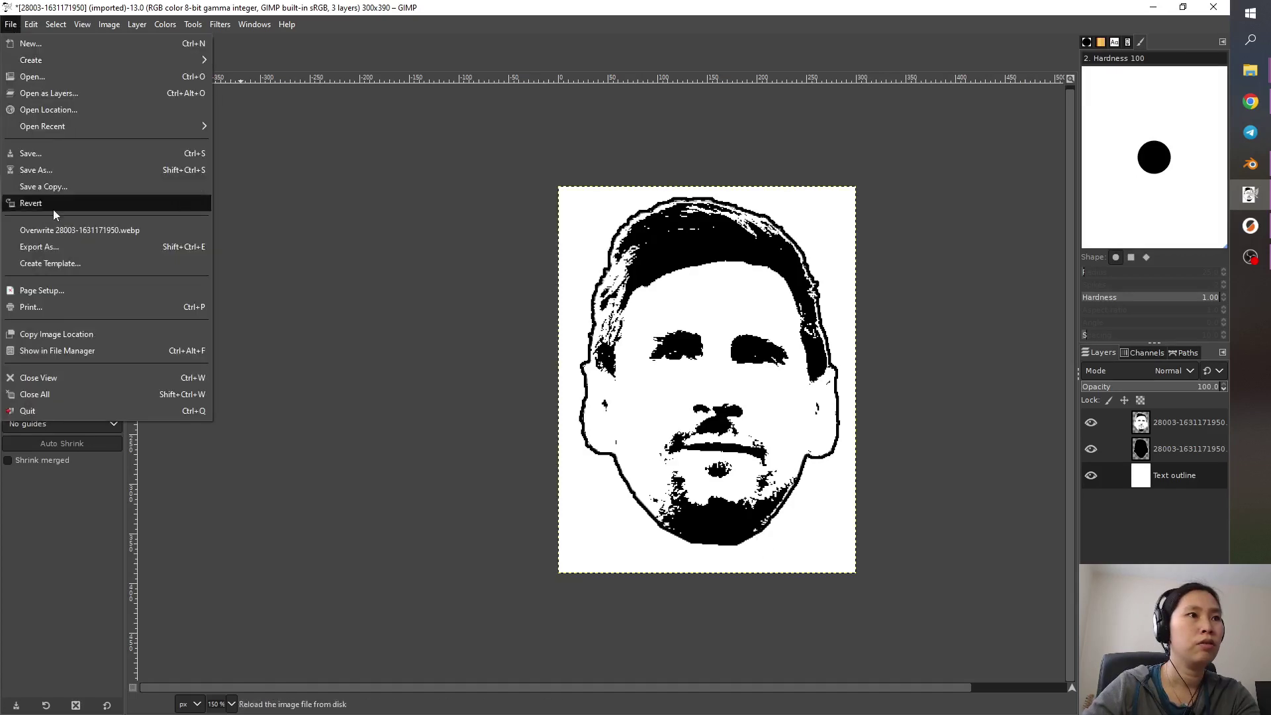
left_click(63, 247)
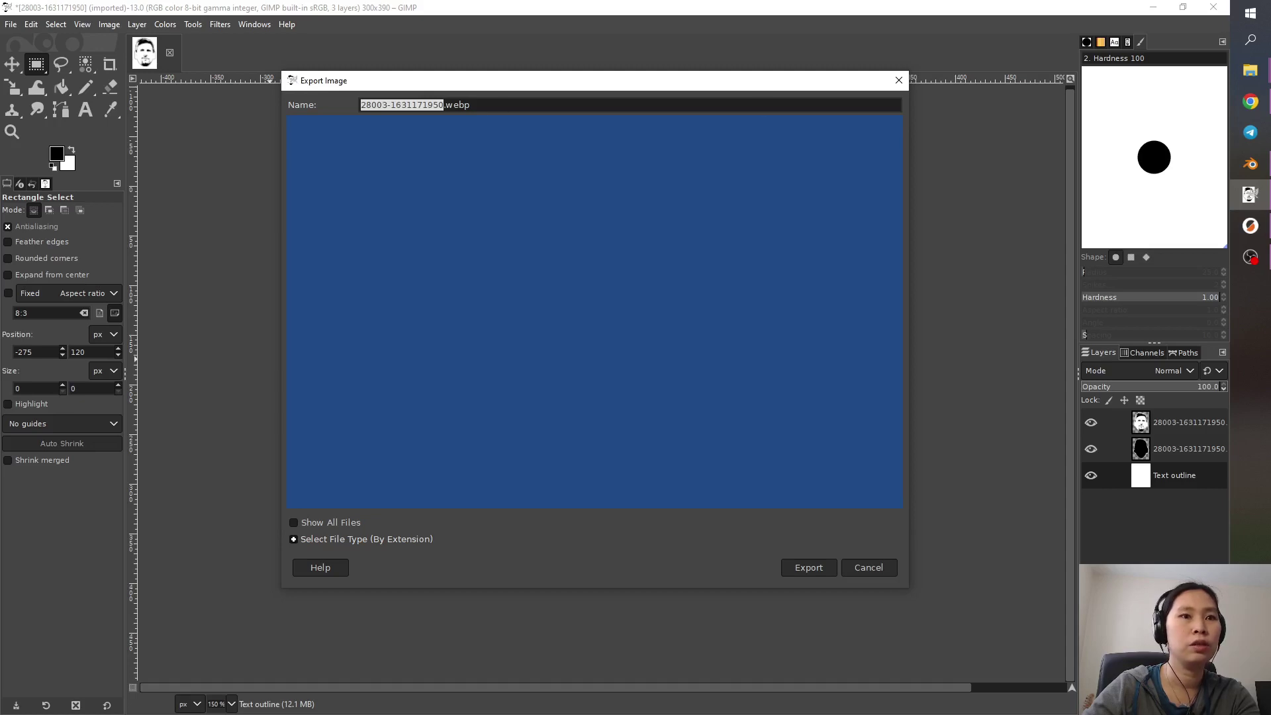
left_click_drag(482, 103, 448, 104)
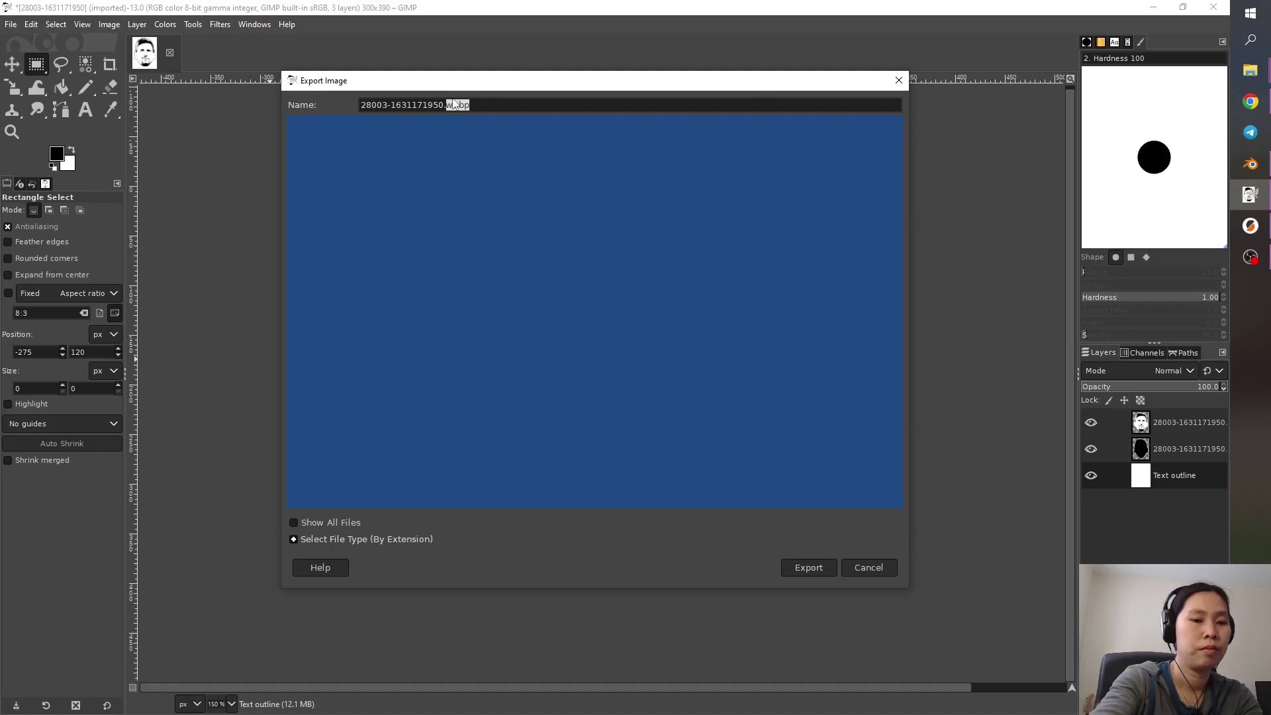
type("png")
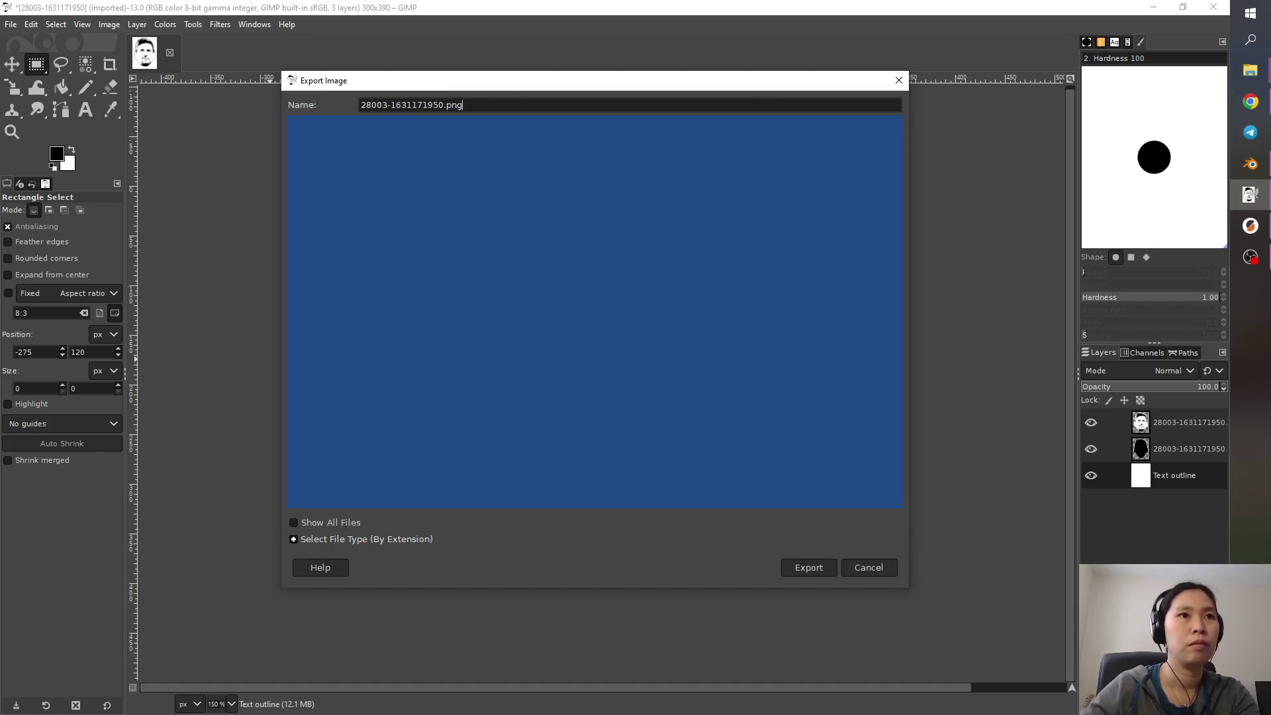
left_click_drag(441, 105, 317, 100)
type("mess")
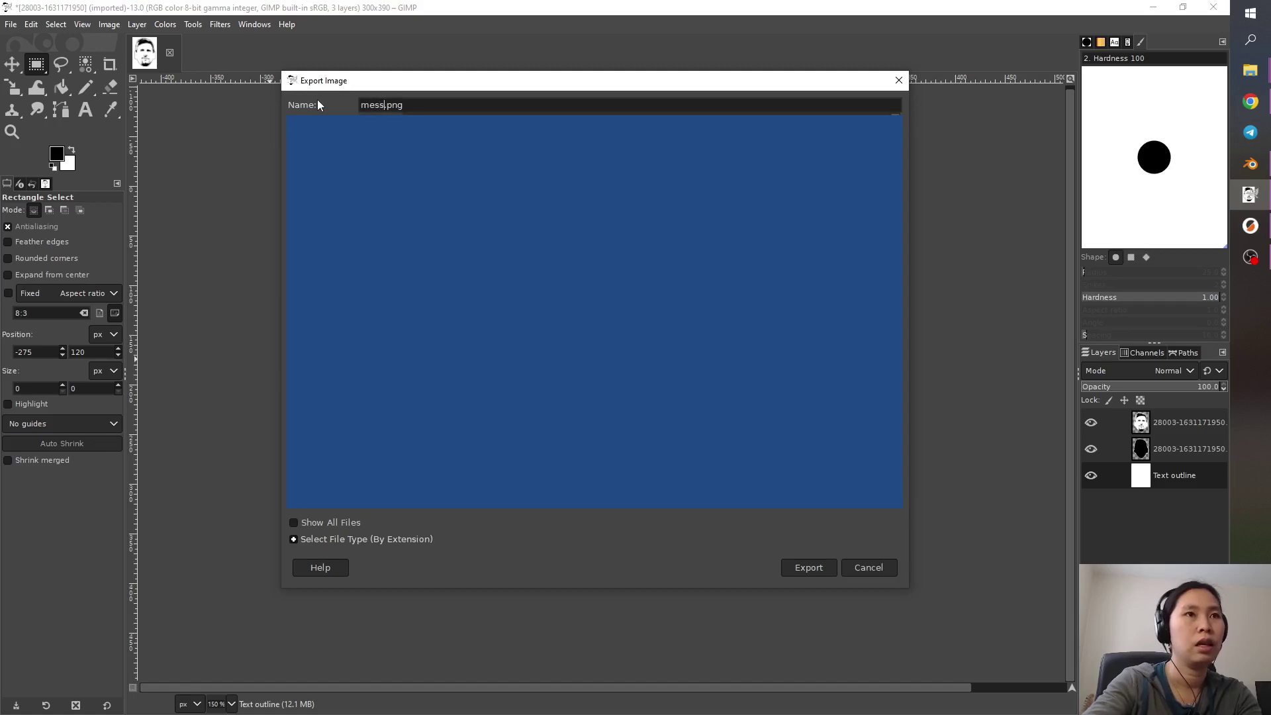
type("i")
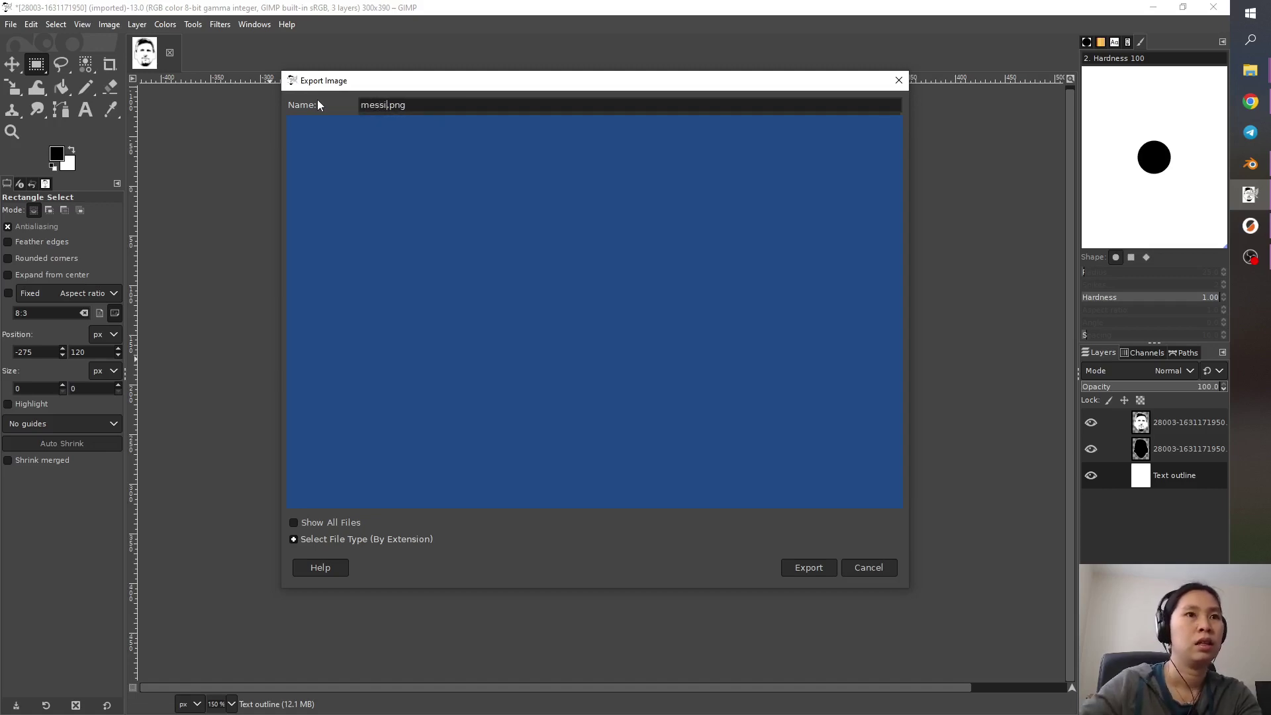
type("2022")
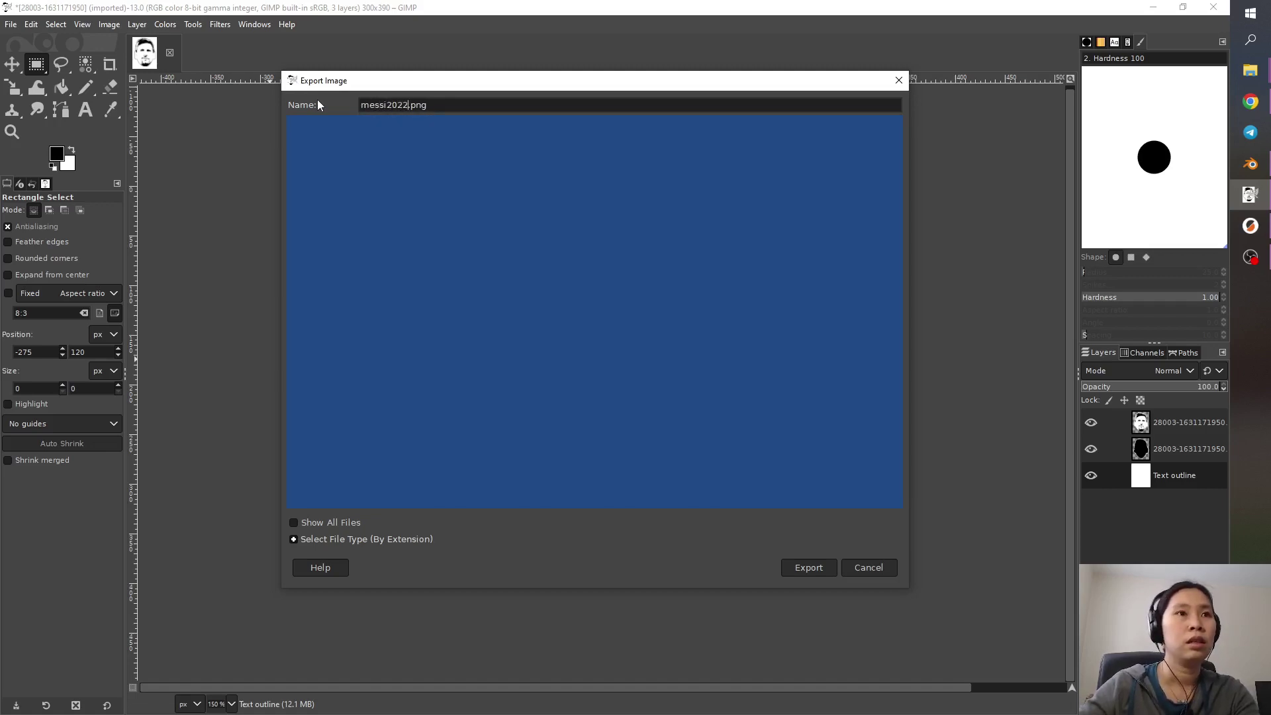
left_click(814, 566)
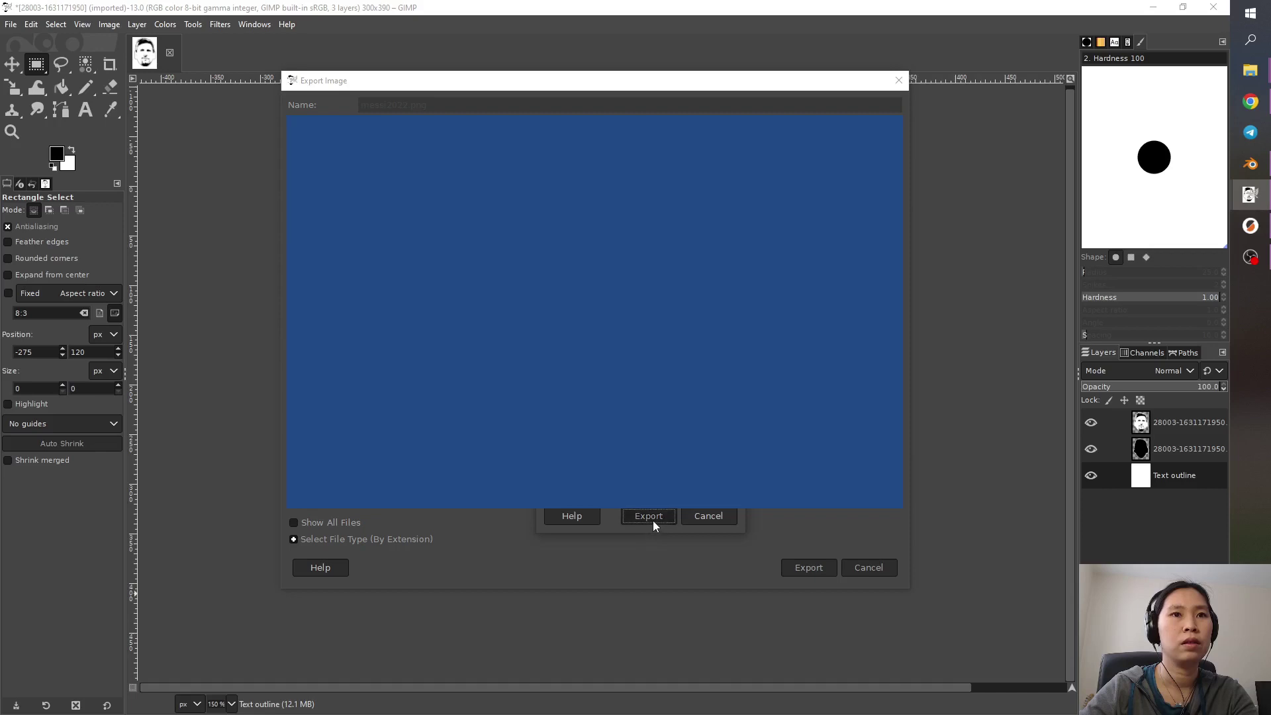
left_click(652, 520)
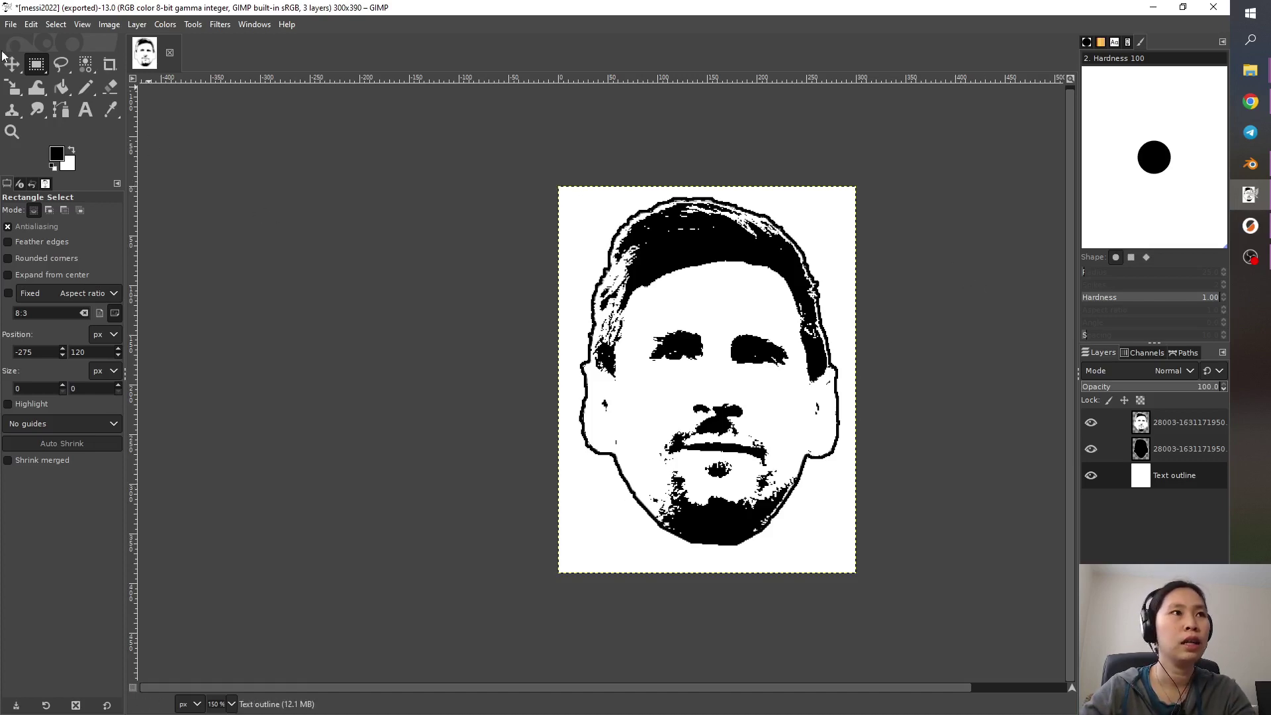
left_click(10, 24)
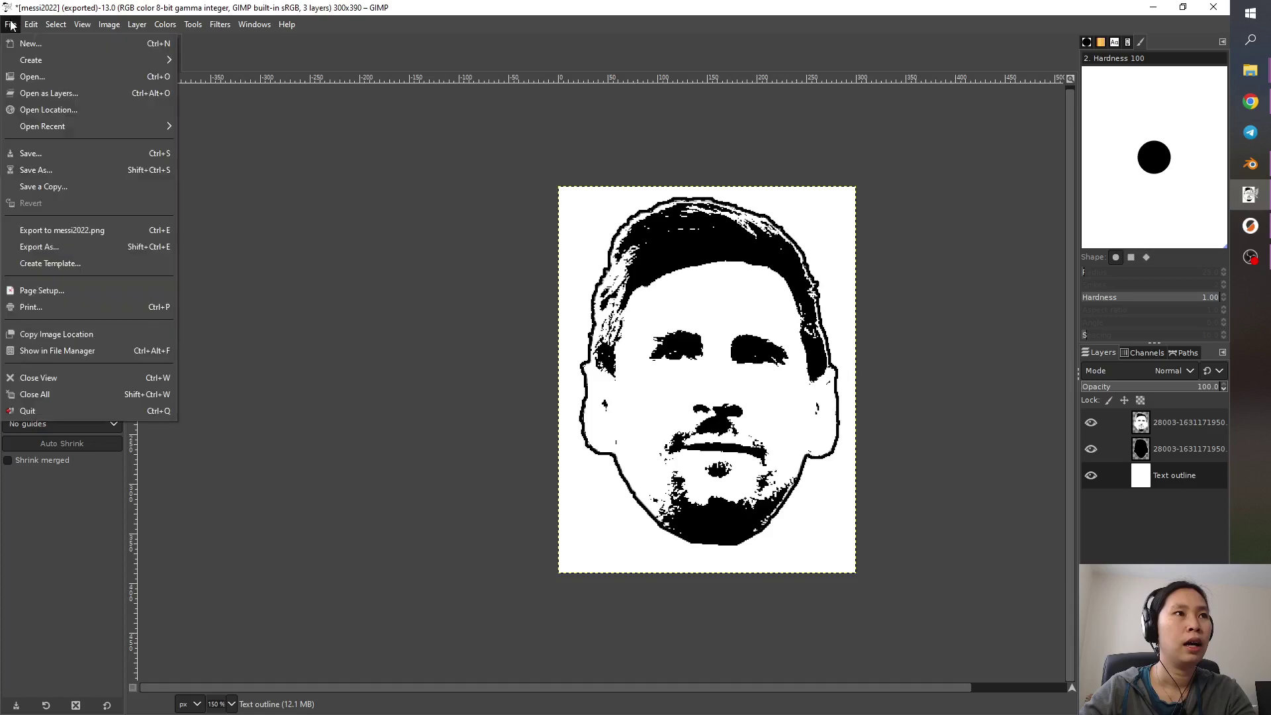
left_click(27, 76)
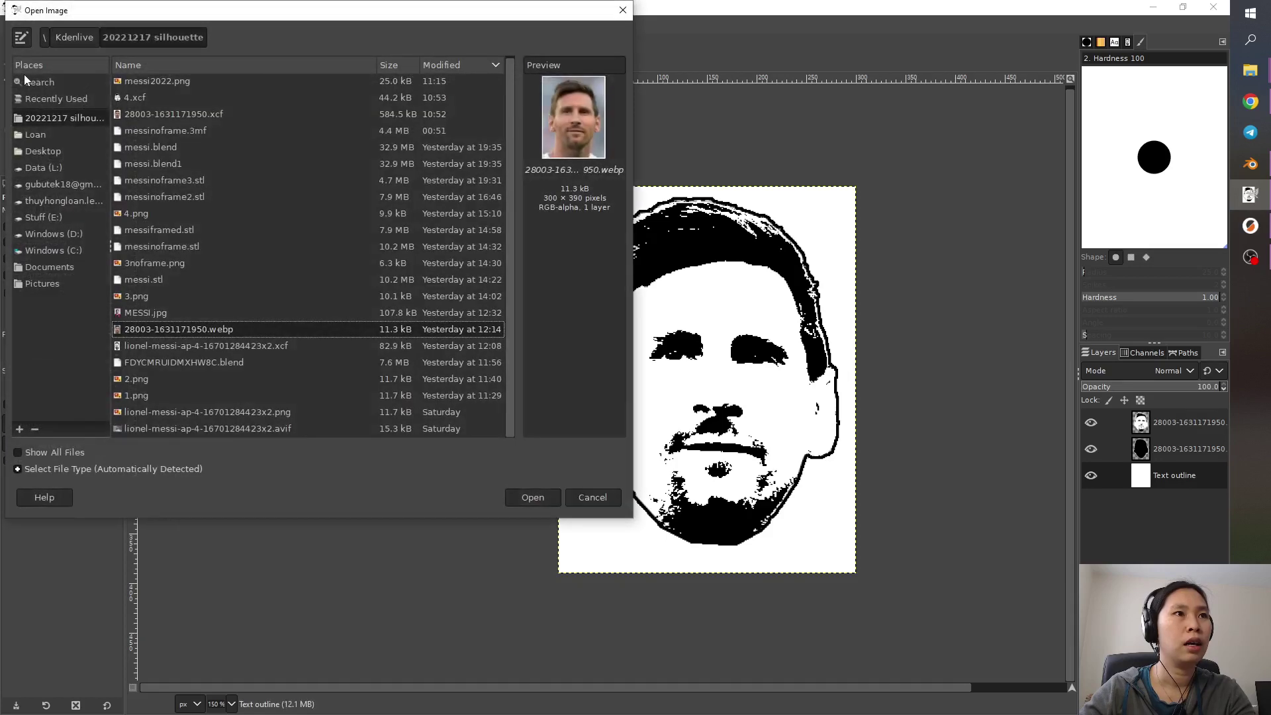
left_click(590, 498)
- Check the image's pixel width and height in the new-image settings without creating an image
left_click(11, 24)
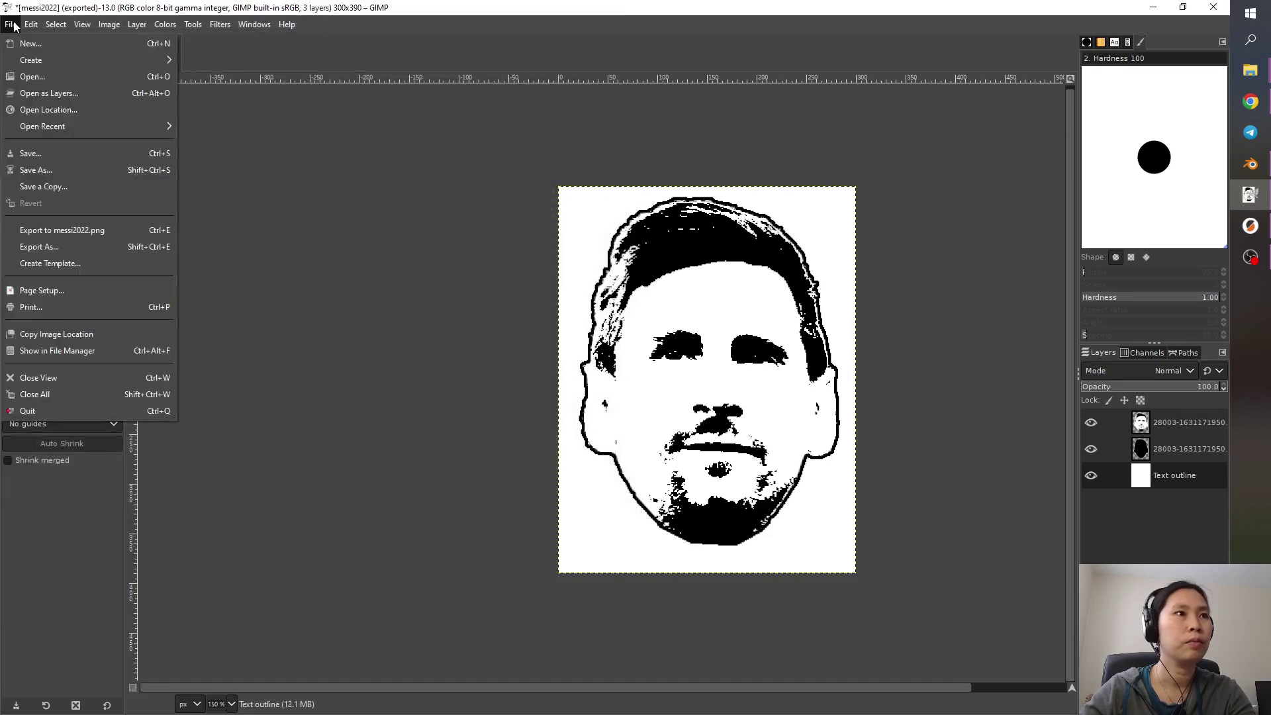
left_click(25, 44)
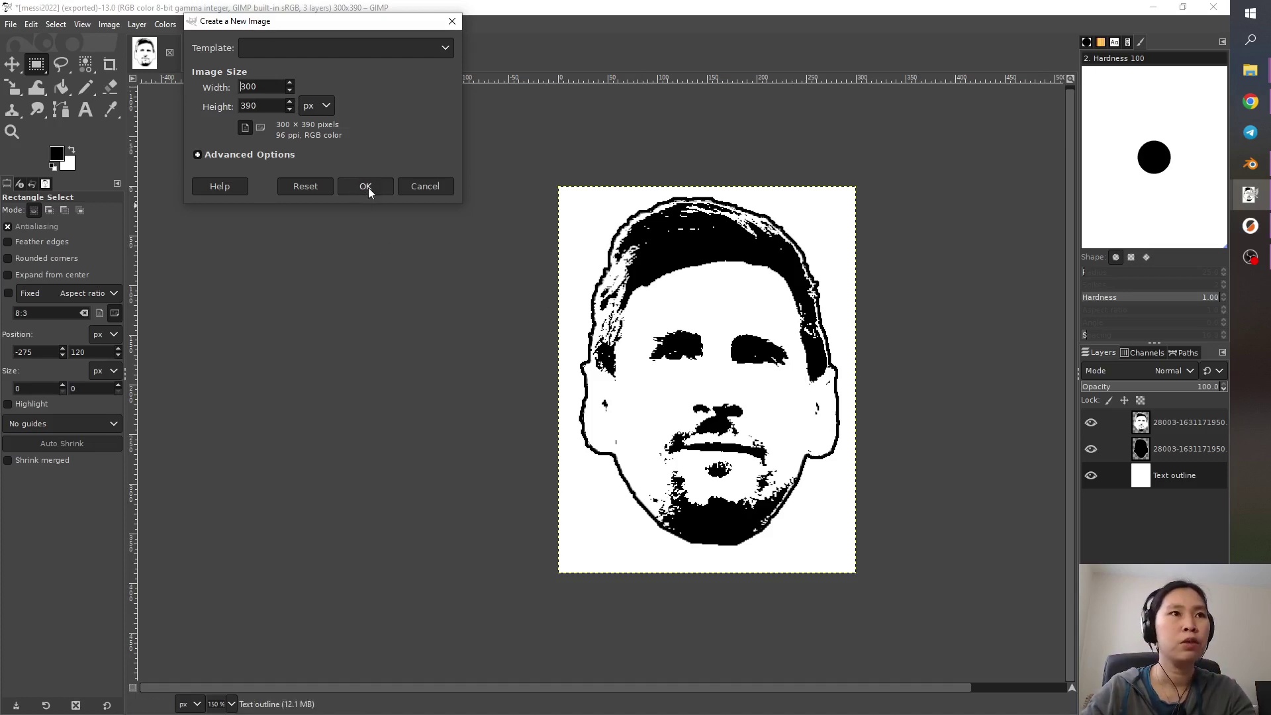
left_click(424, 187)
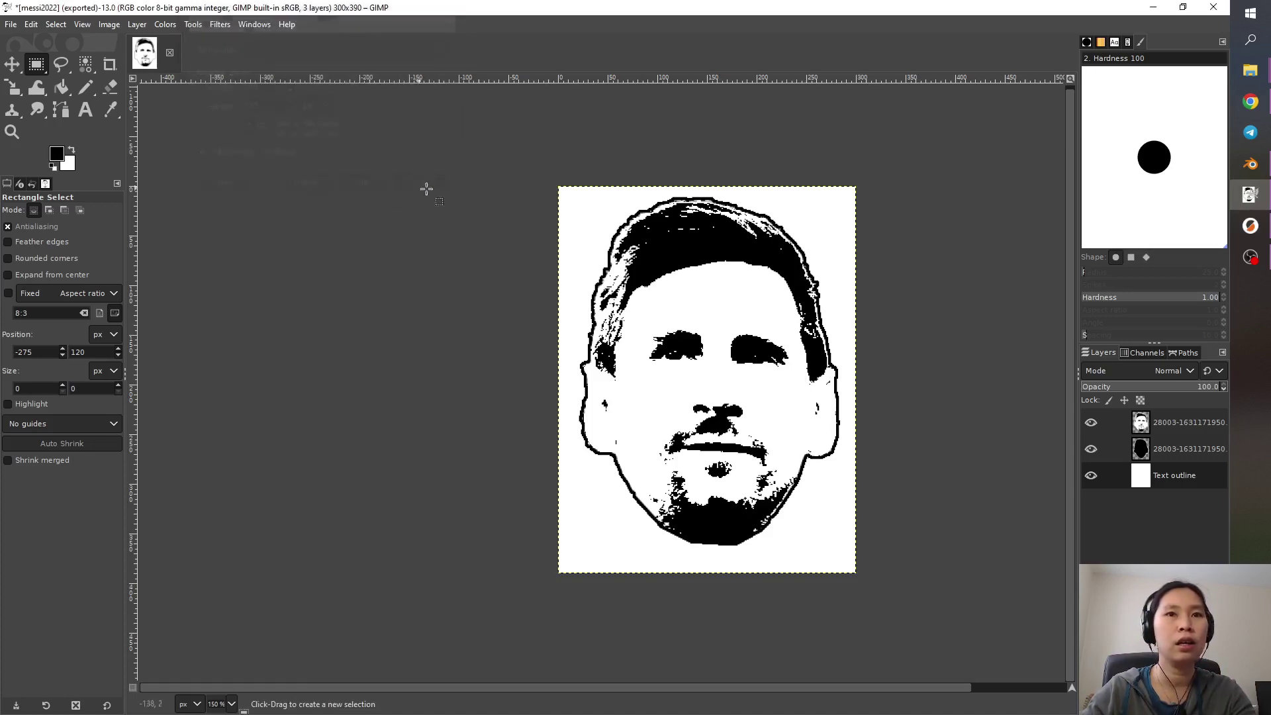
- Switch to a new Blender session and dismiss its splash screen to start from the empty scene
right_click(1251, 163)
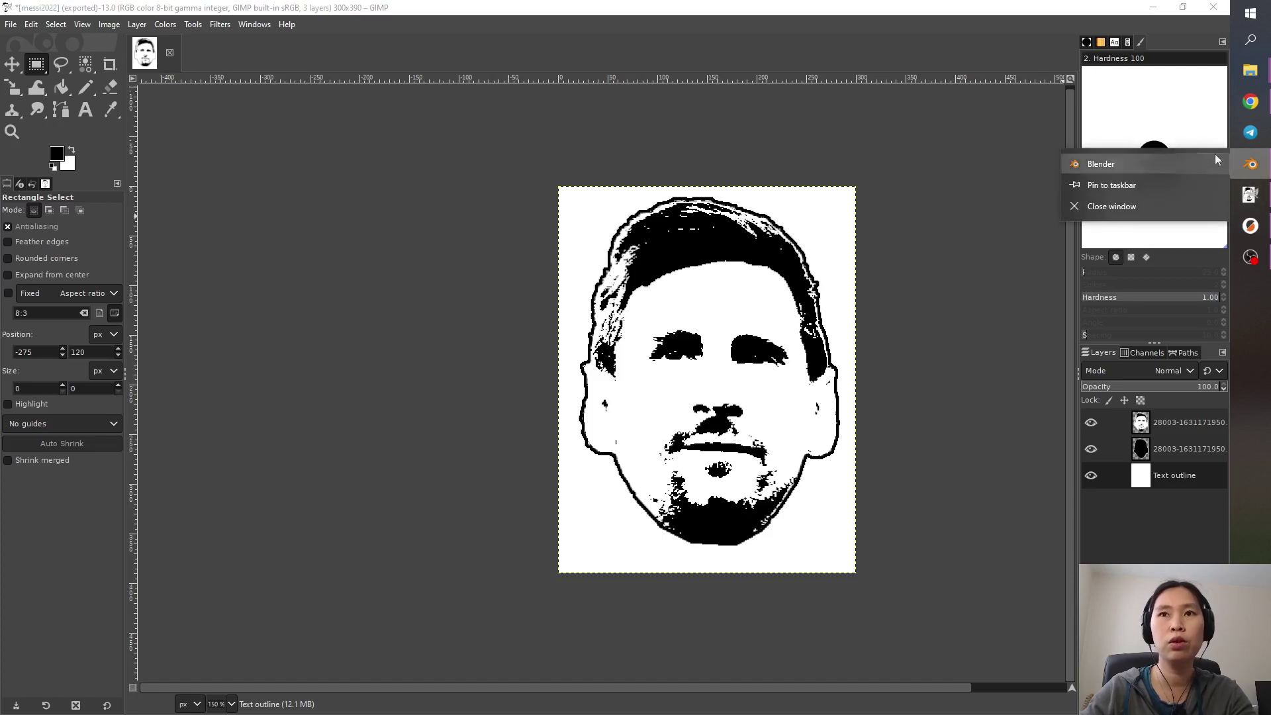
left_click(1118, 166)
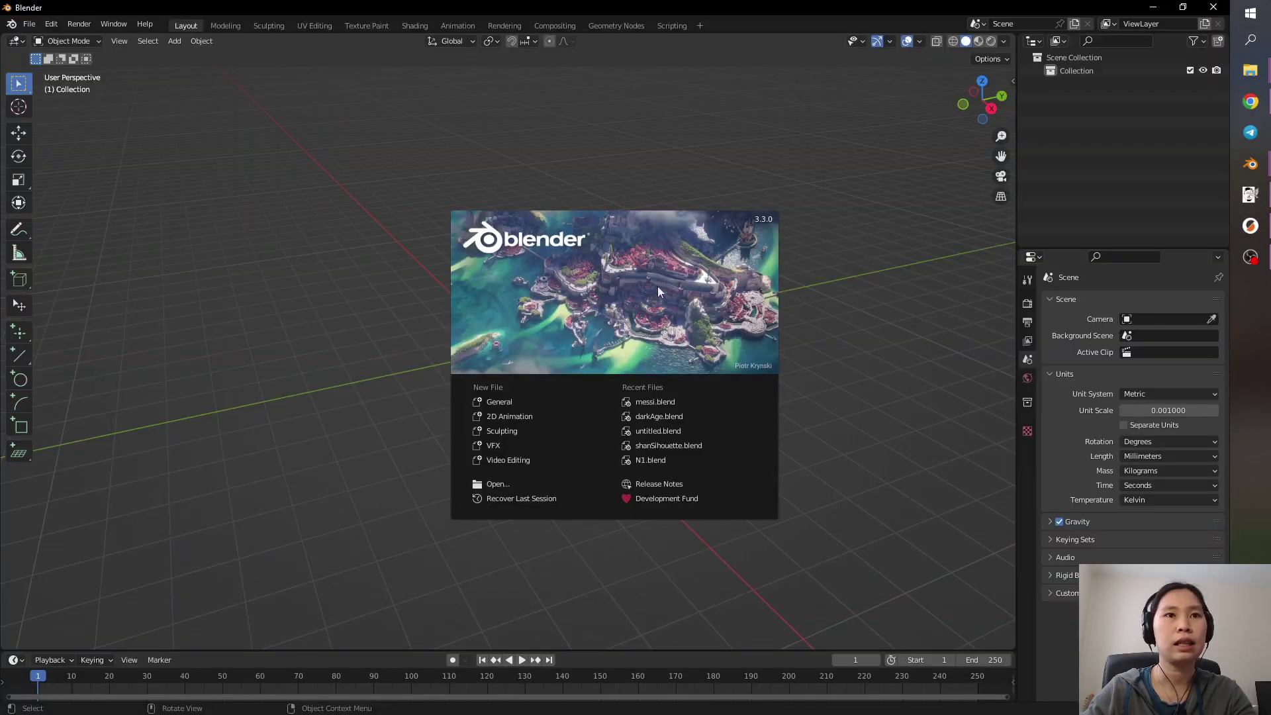
left_click(309, 449)
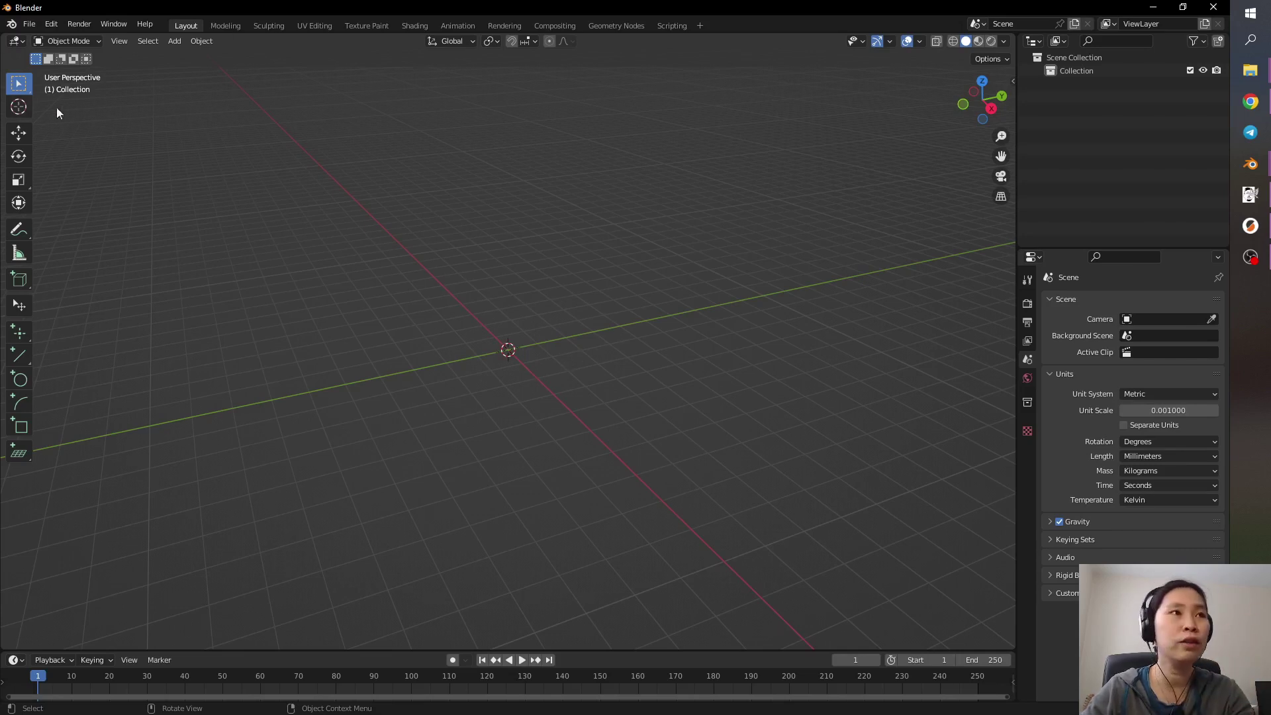
- Import messi2022.png as an image plane with an absolute height of 39 mm
left_click(29, 24)
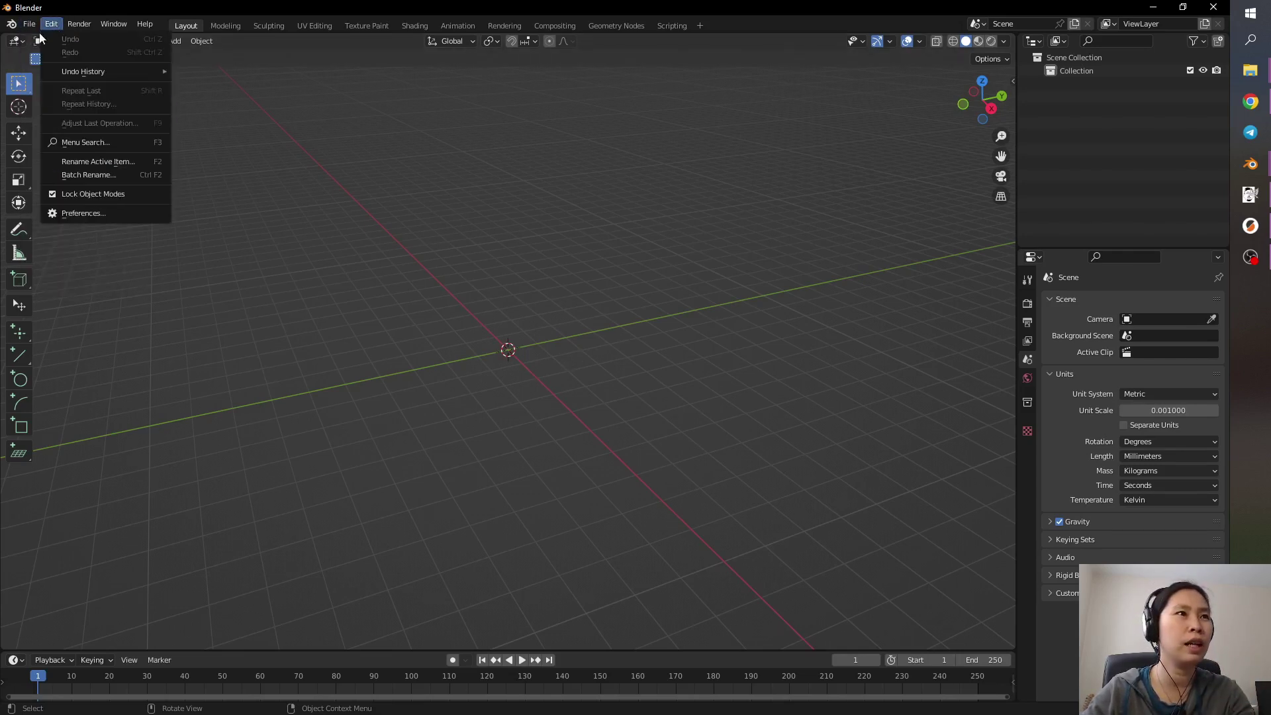
mouse_move(96, 221)
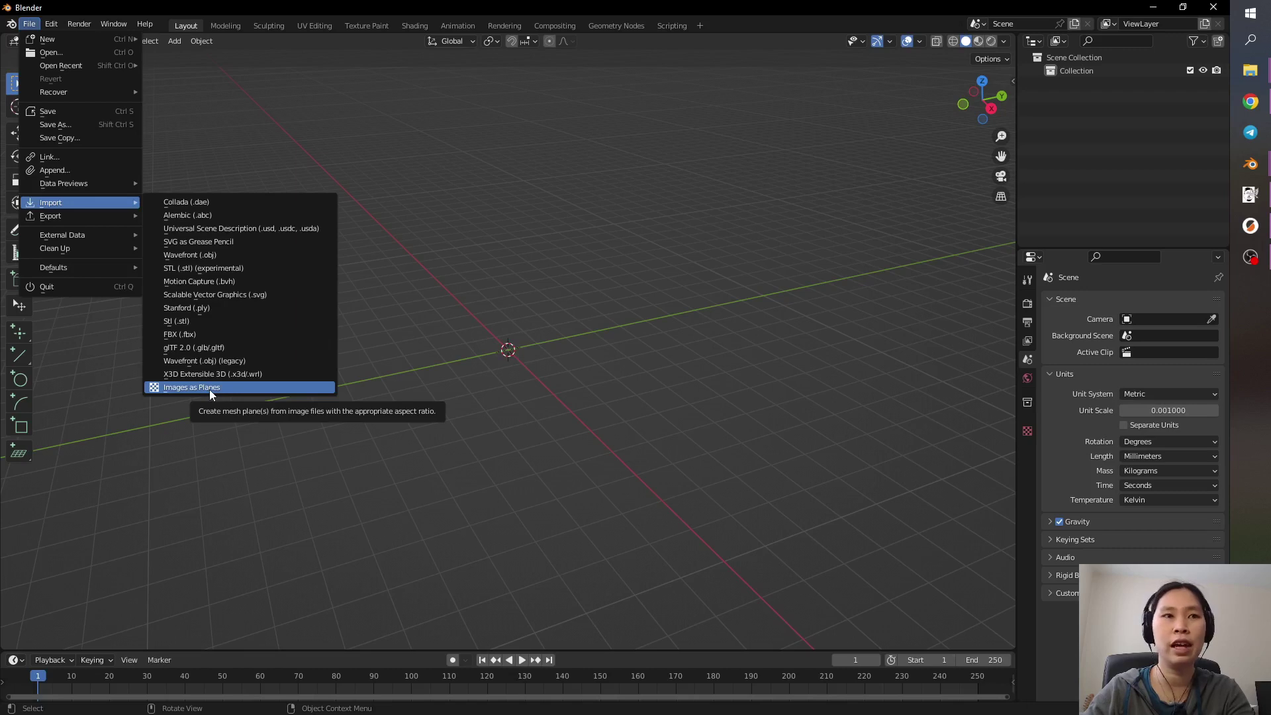
left_click(209, 389)
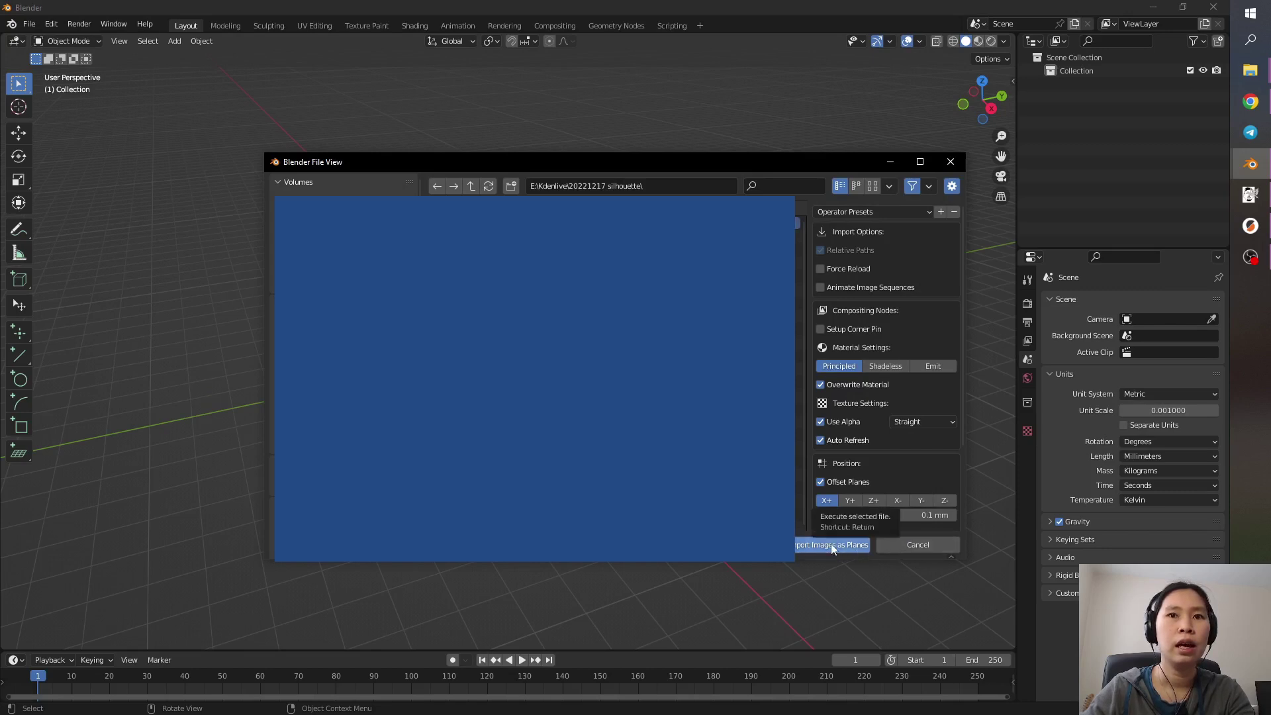
scroll(911, 445, "down", 2)
scroll(911, 450, "down", 2)
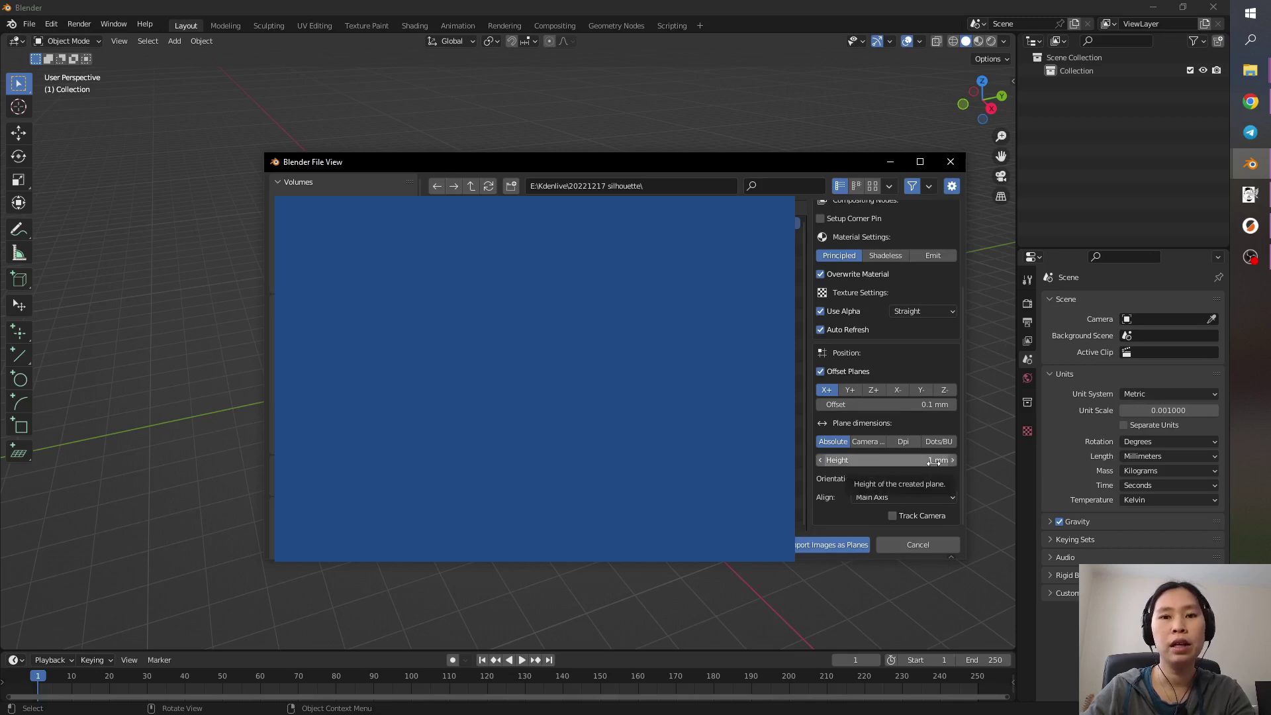
left_click(933, 462)
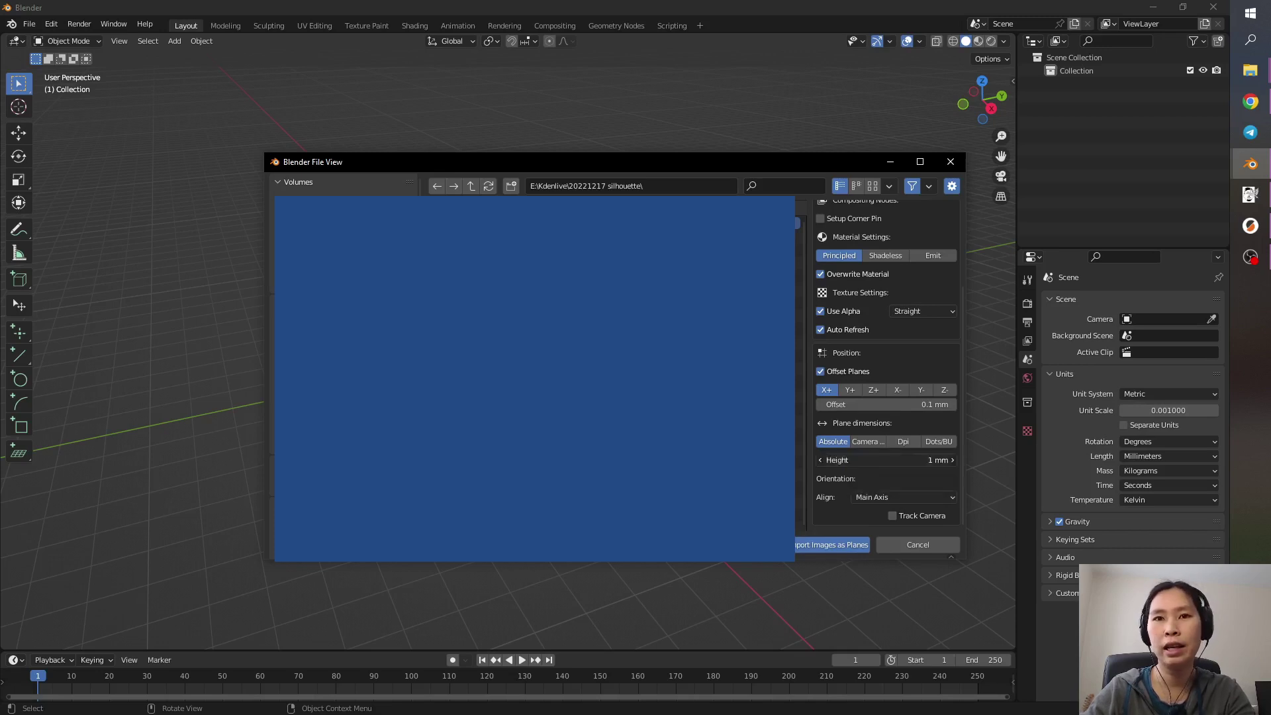
type("39")
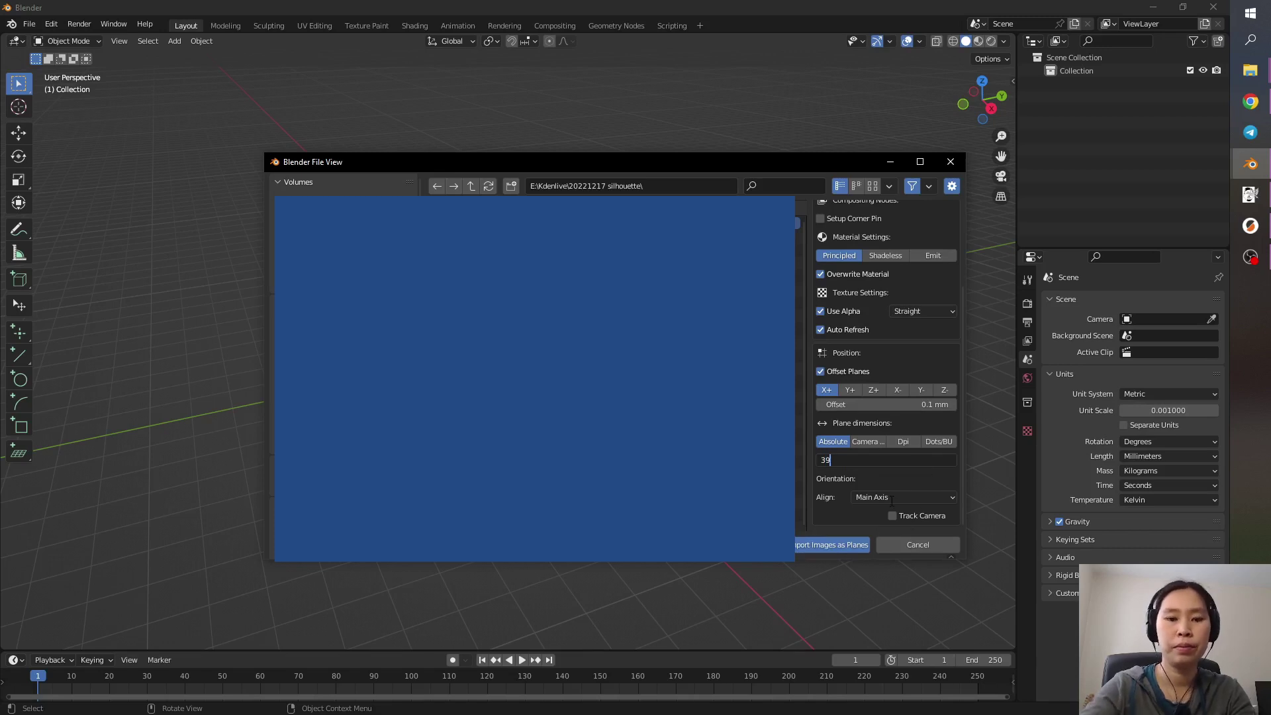
type("mm")
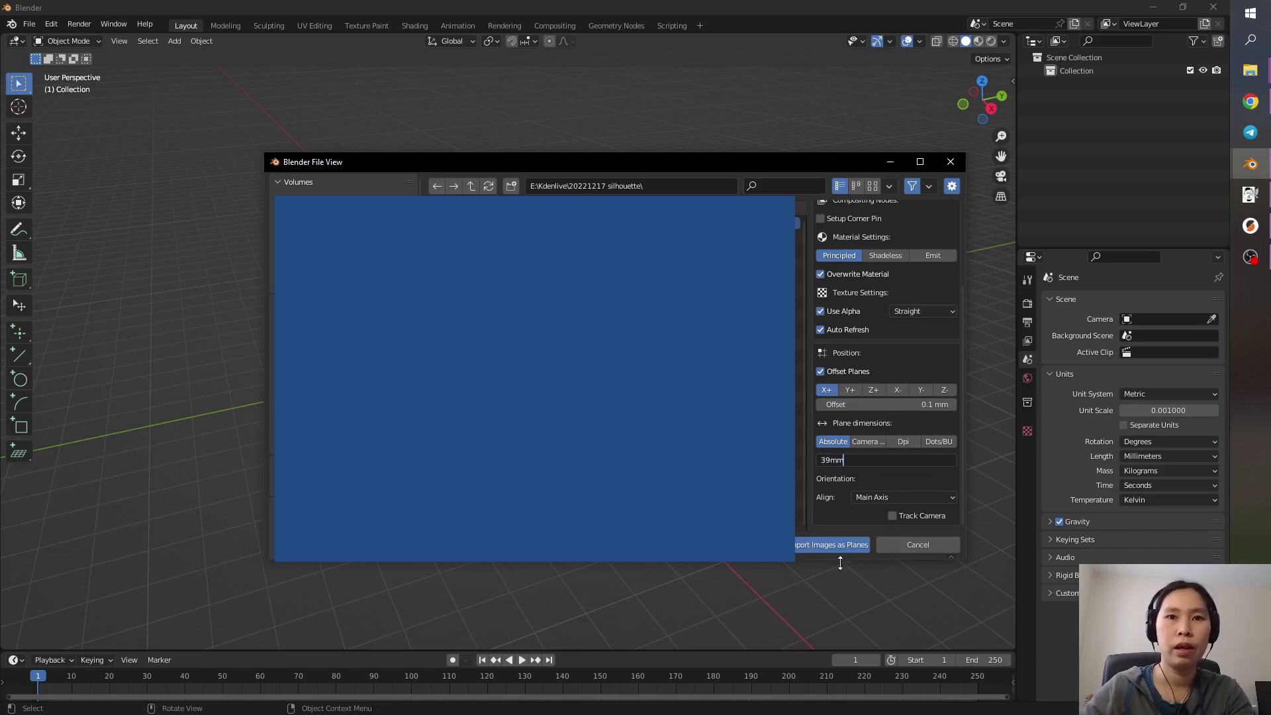
key("Return")
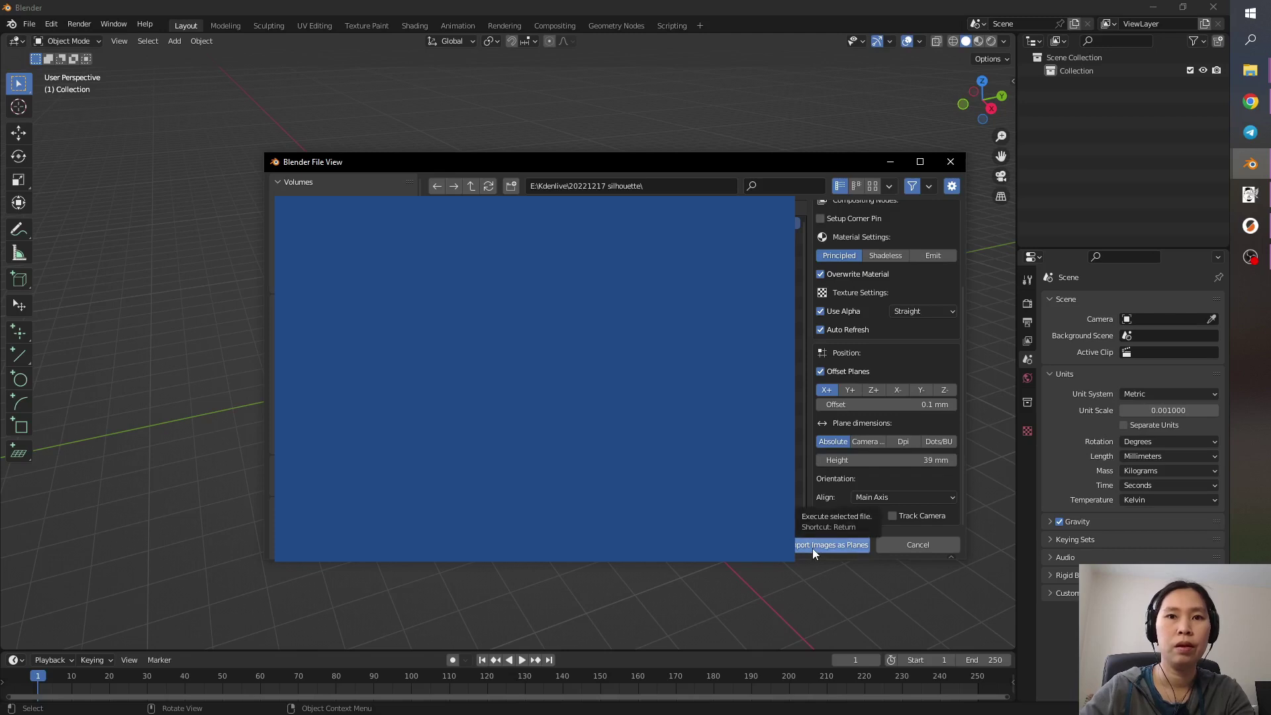
left_click(812, 548)
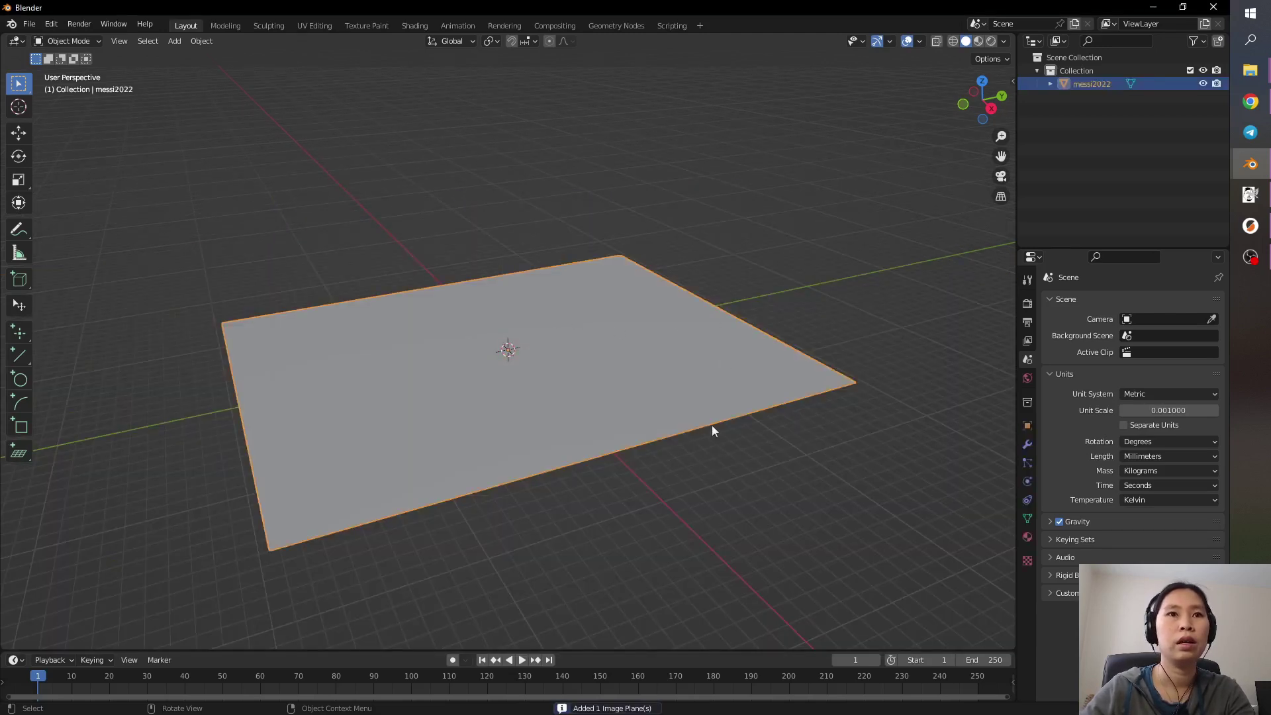
- Inspect the imported plane from straight above and display its transform dimensions
key("KP_1")
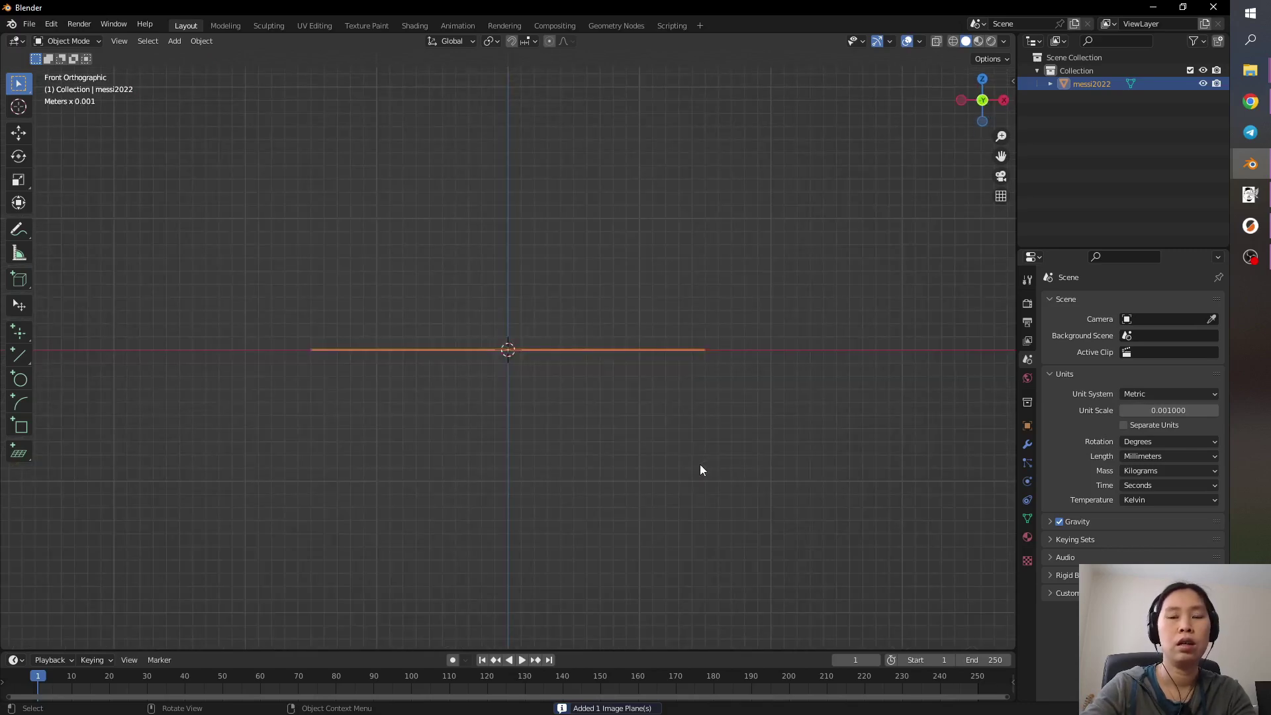
key("KP_7")
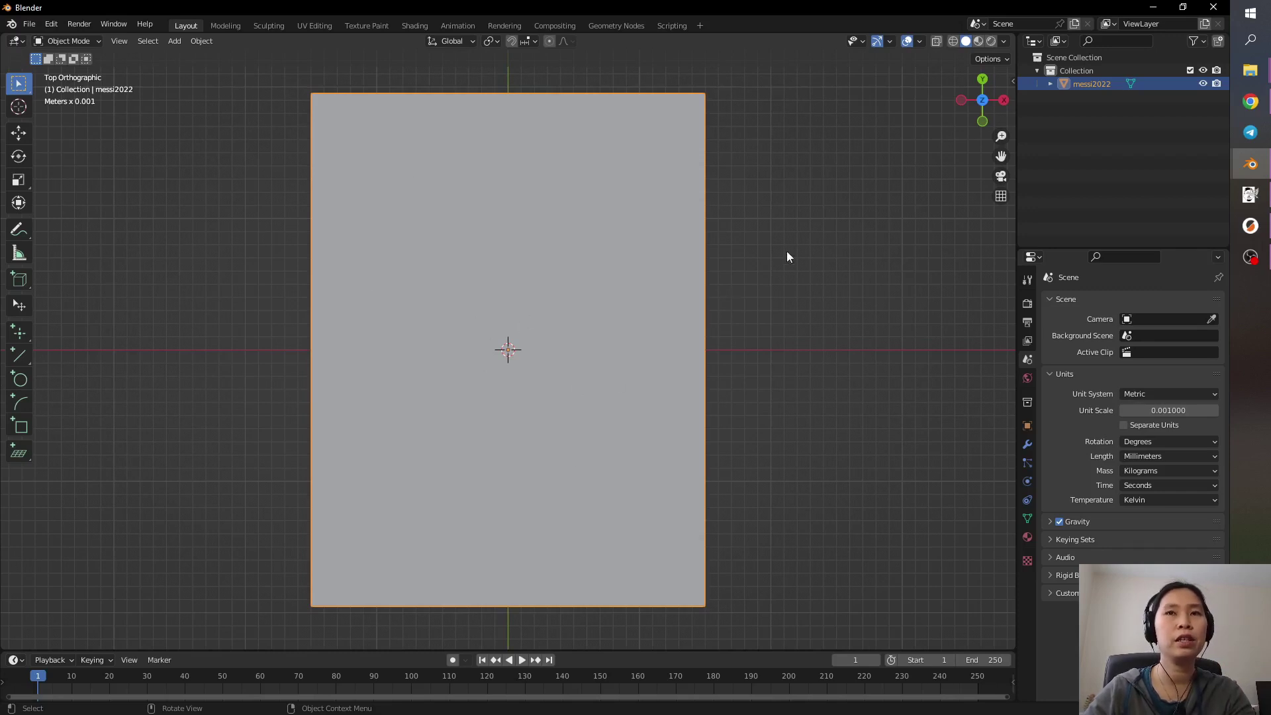
left_click(1011, 82)
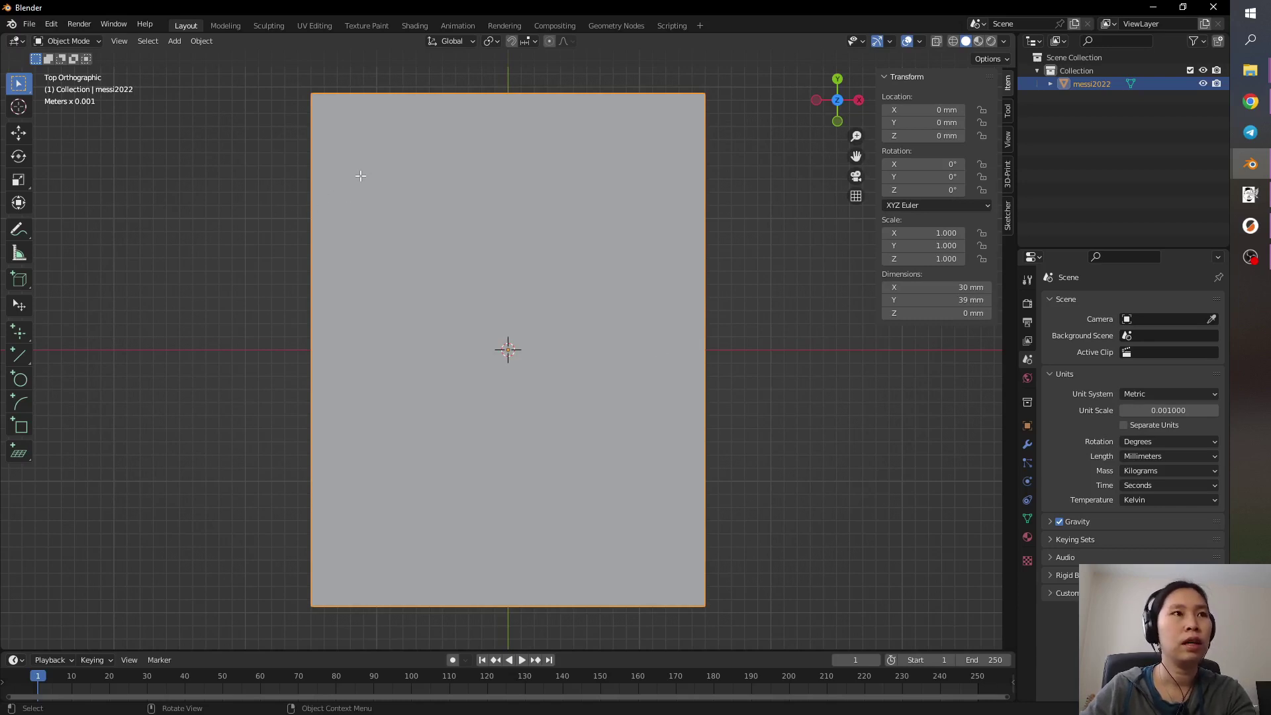
- Enter edit mode on the image plane, switch to edge selection and select its upper and lower horizontal edges
key("Tab")
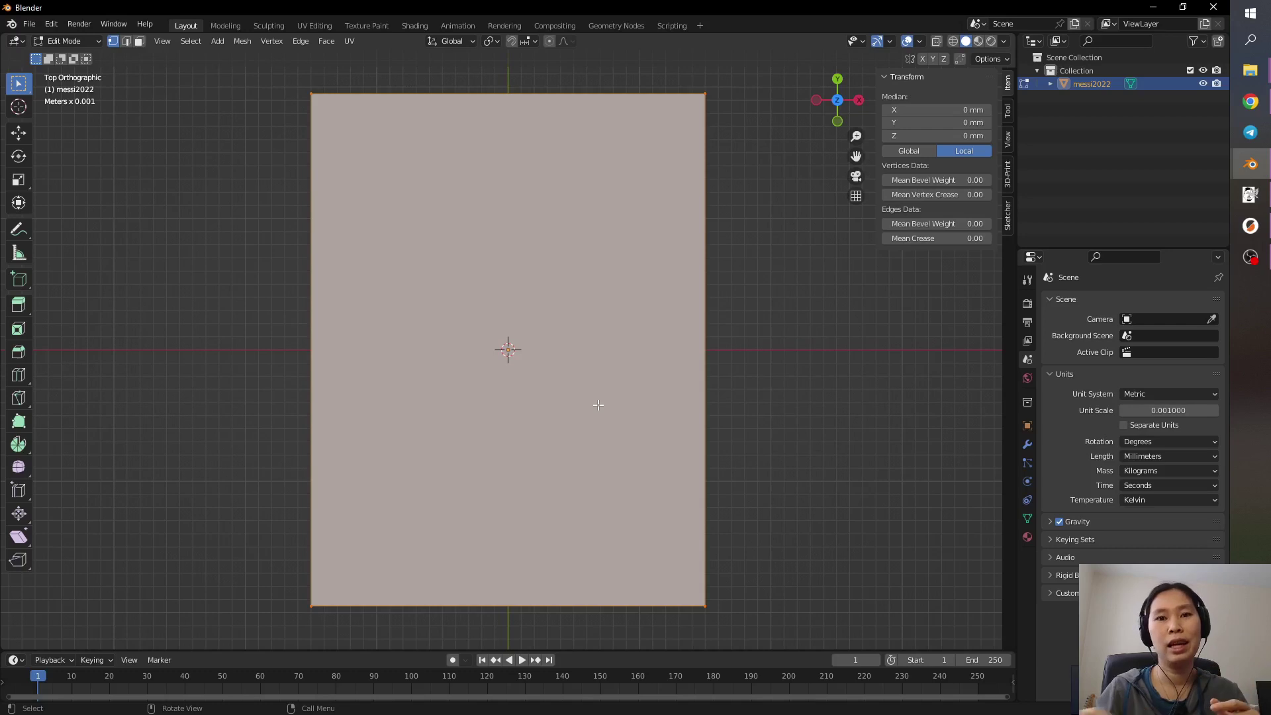
left_click(309, 104)
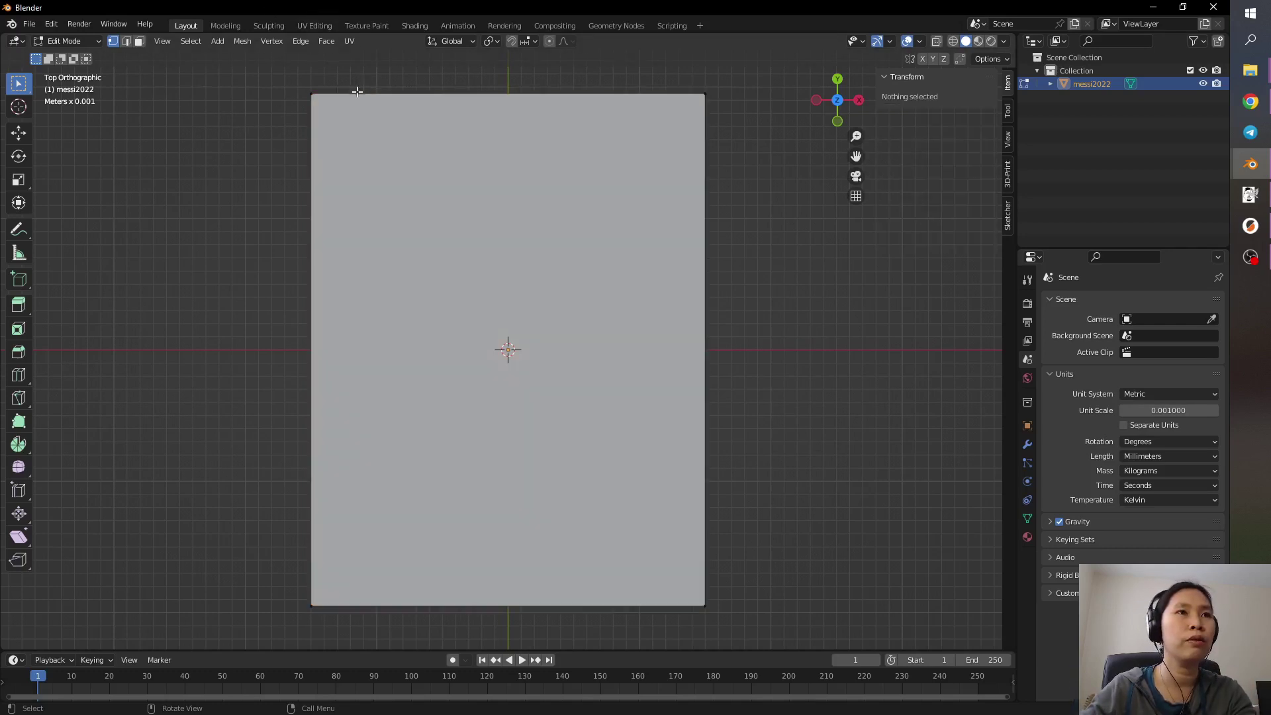
left_click(357, 91)
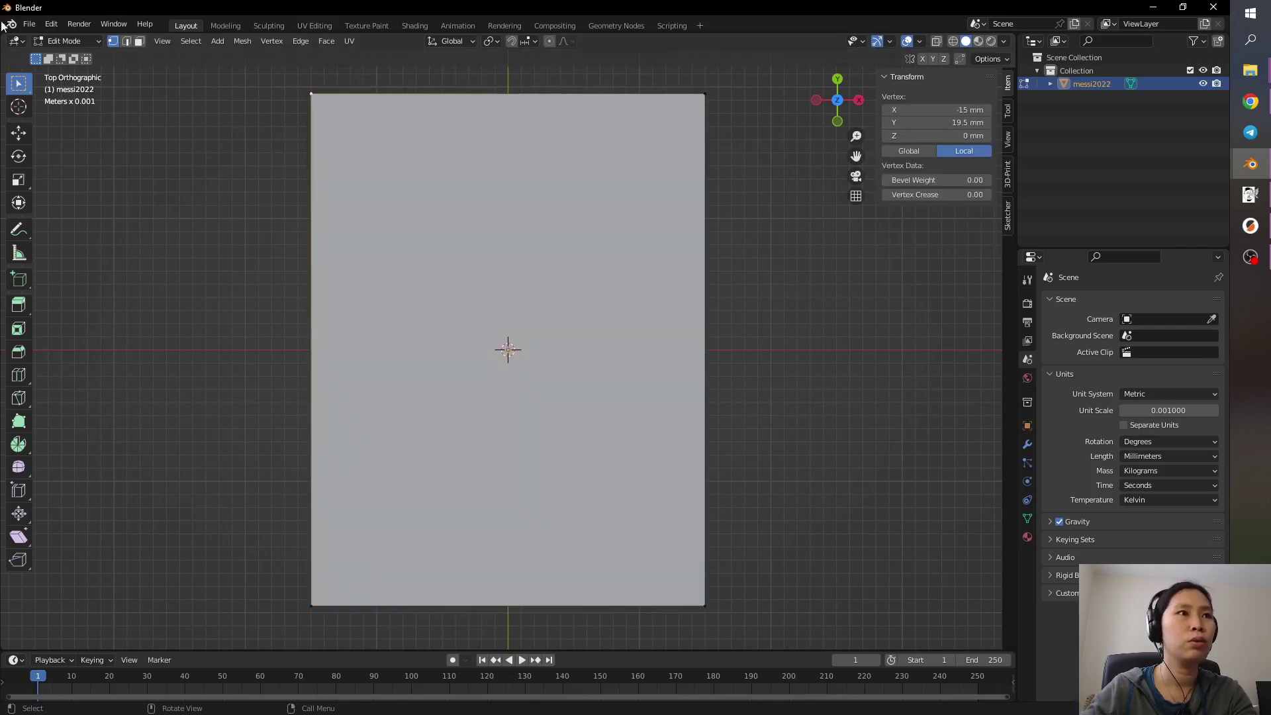
left_click(125, 41)
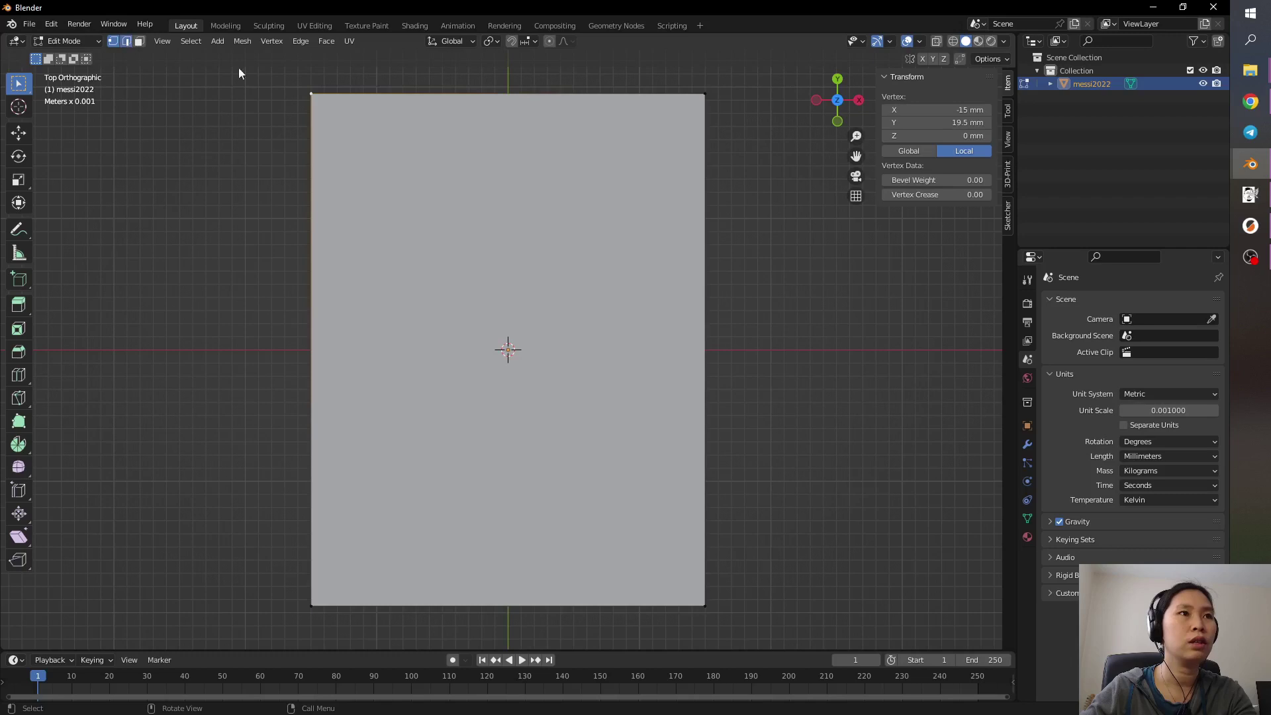
left_click(442, 95)
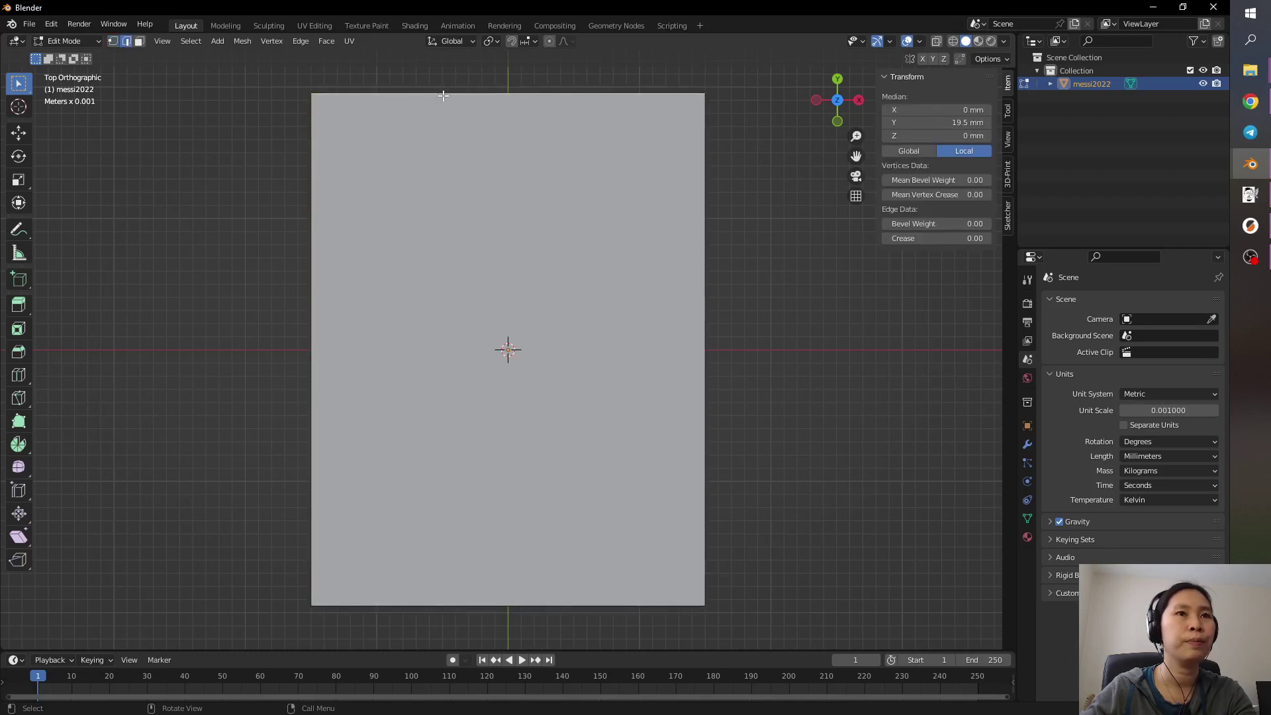
left_click(380, 606, "shift")
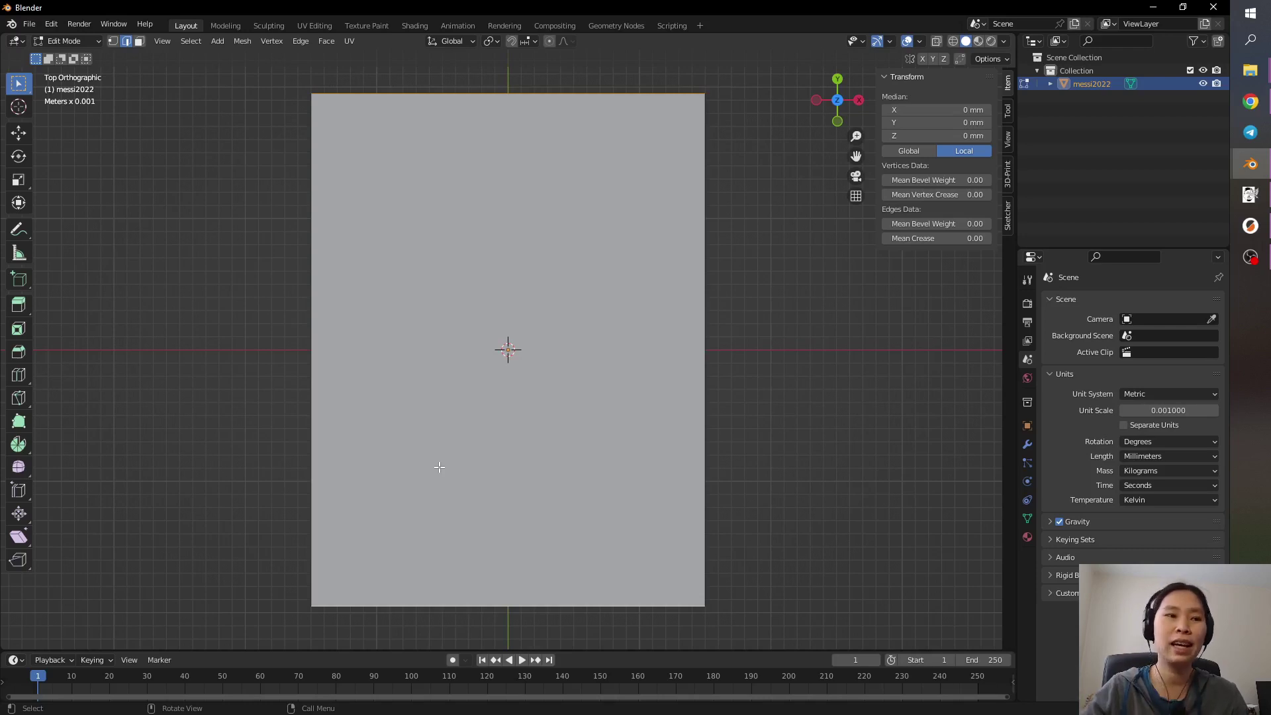
- Subdivide the selected upper and lower edges of the plane with 29 cuts
right_click(383, 209)
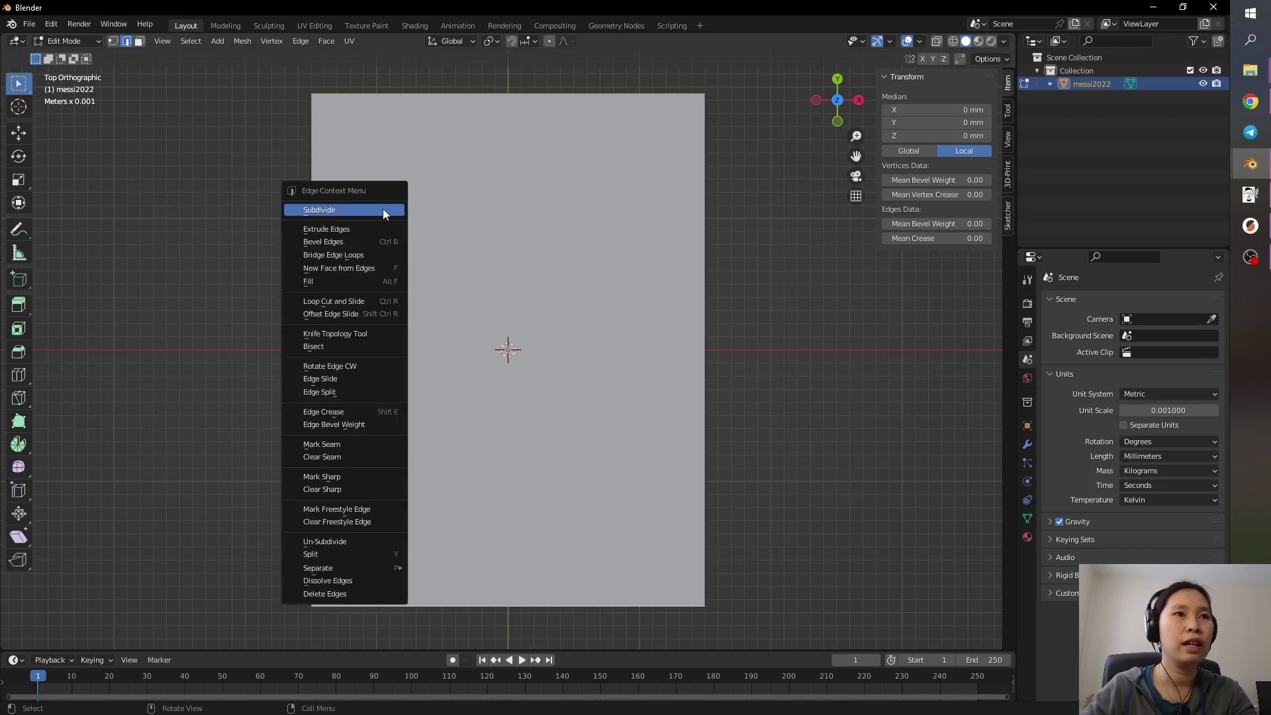
left_click(383, 209)
left_click(102, 638)
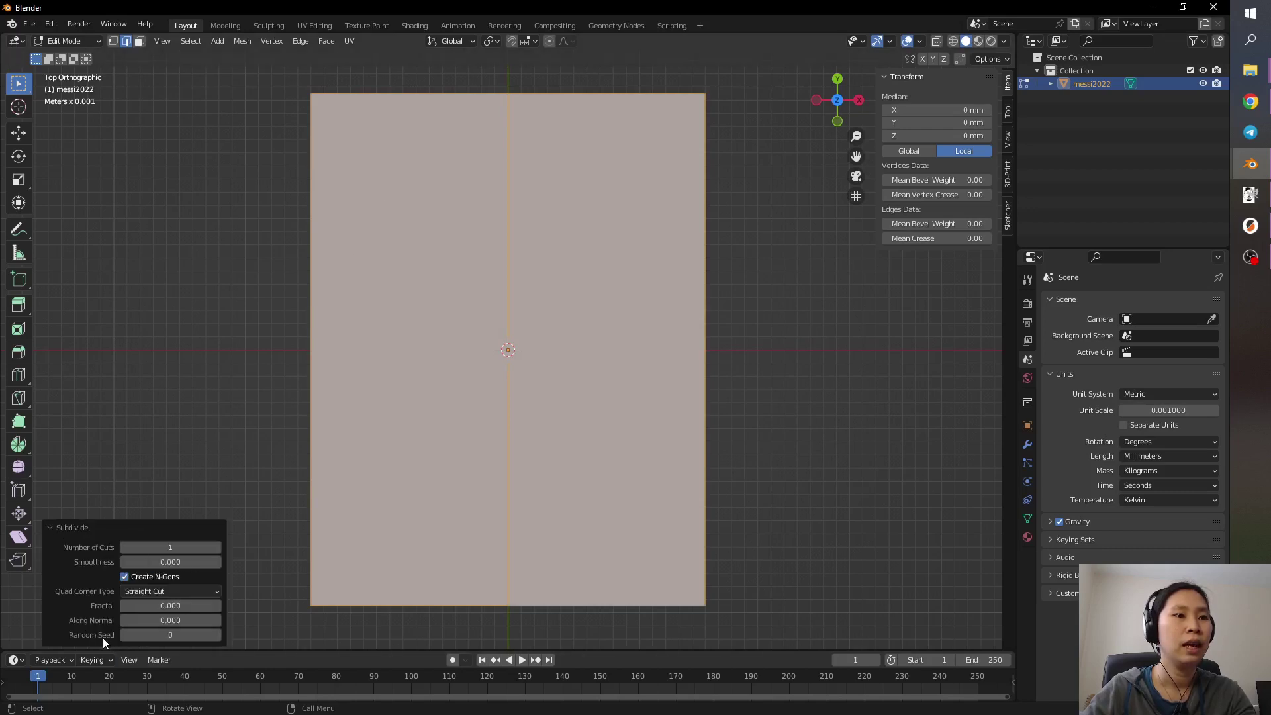
left_click(171, 547)
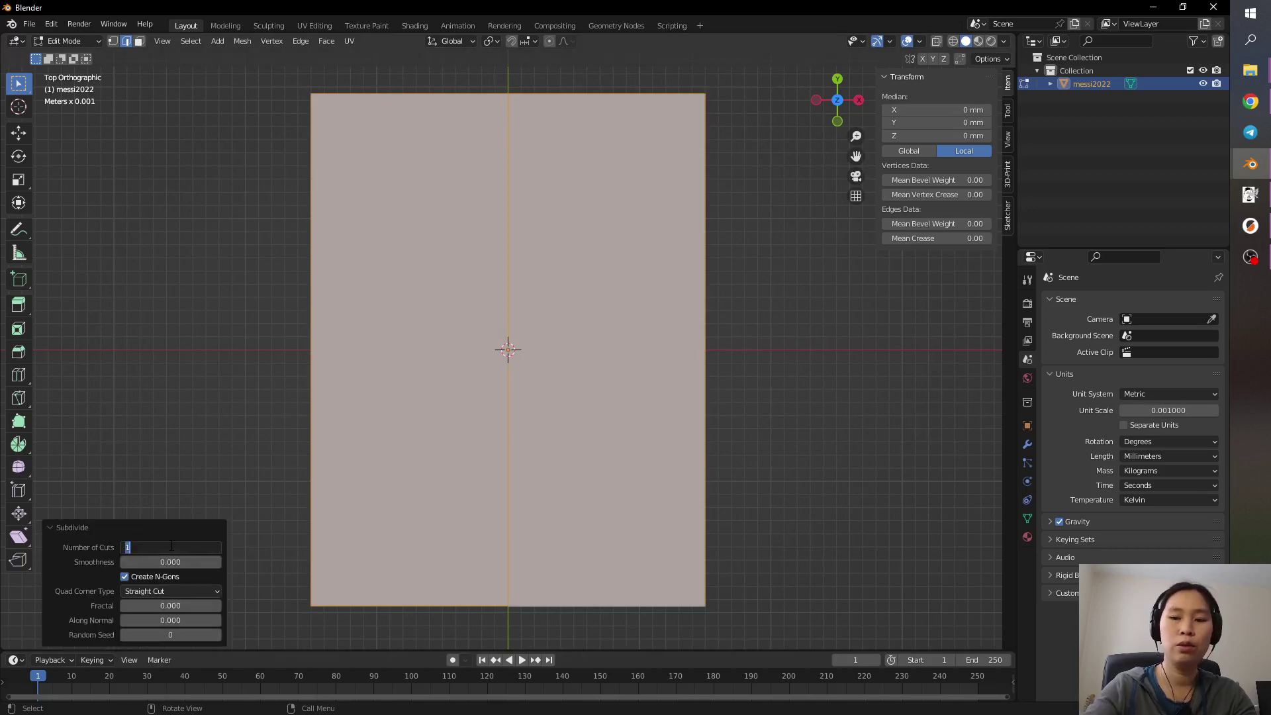
type("29")
key("Return")
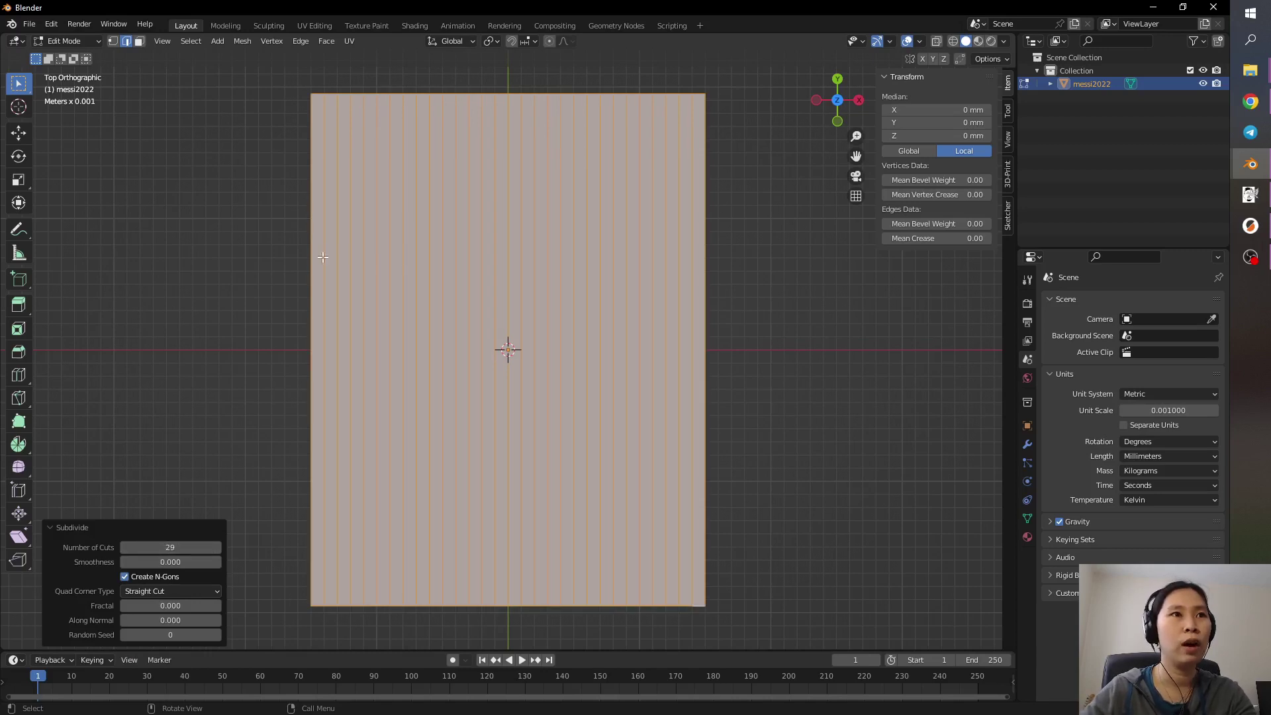
- Select all the plane's vertical edges and subdivide them with 38 cuts to form a grid
left_click(280, 270)
left_click_drag(266, 189, 768, 295)
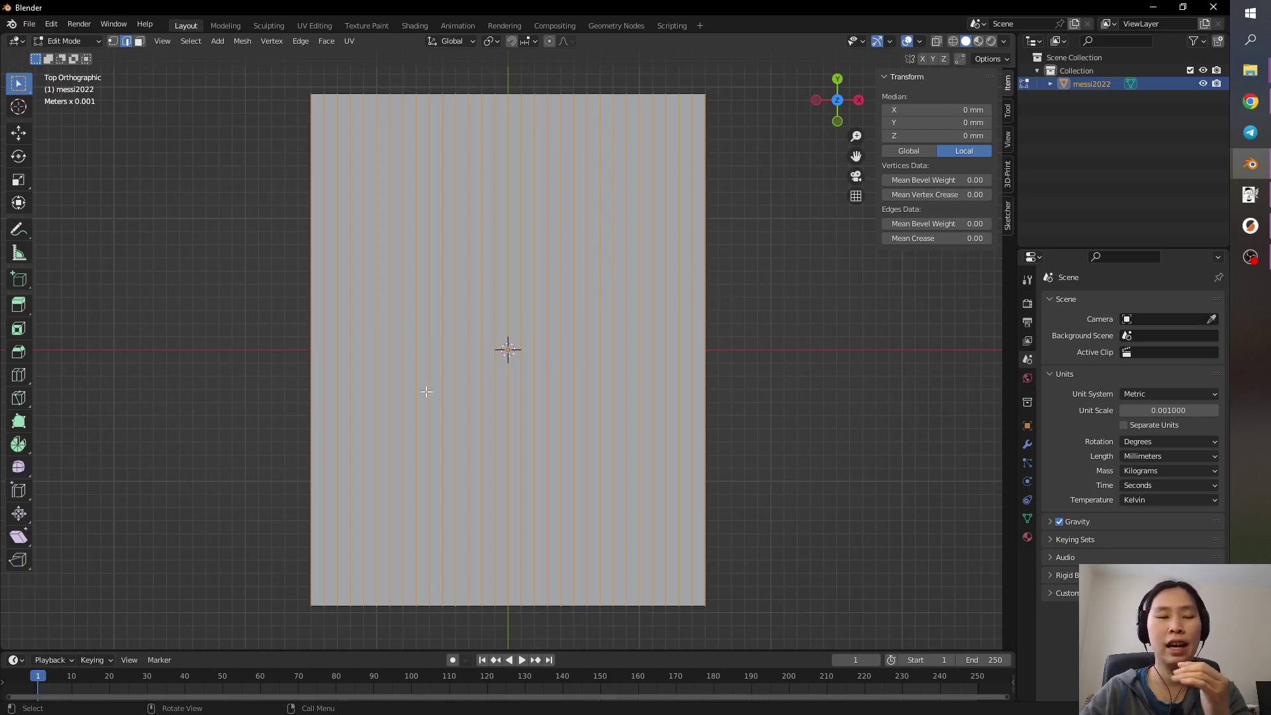
right_click(366, 217)
left_click(368, 217)
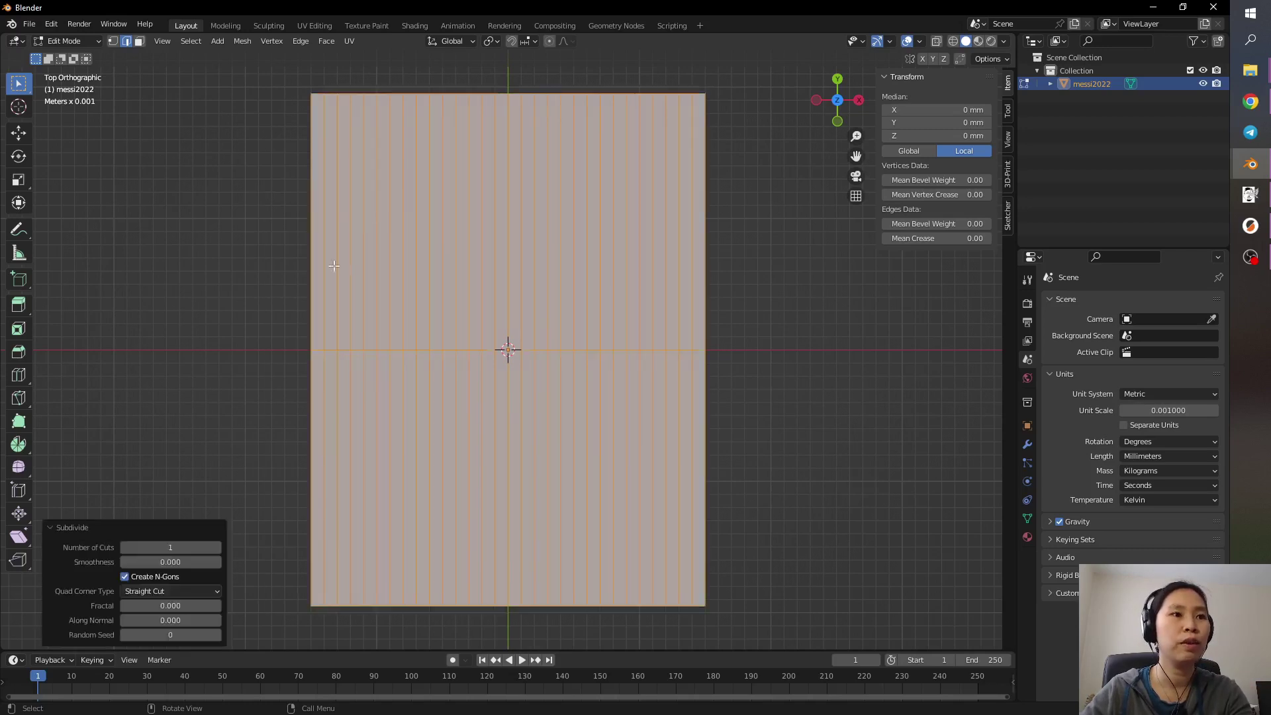
left_click(182, 547)
type("38")
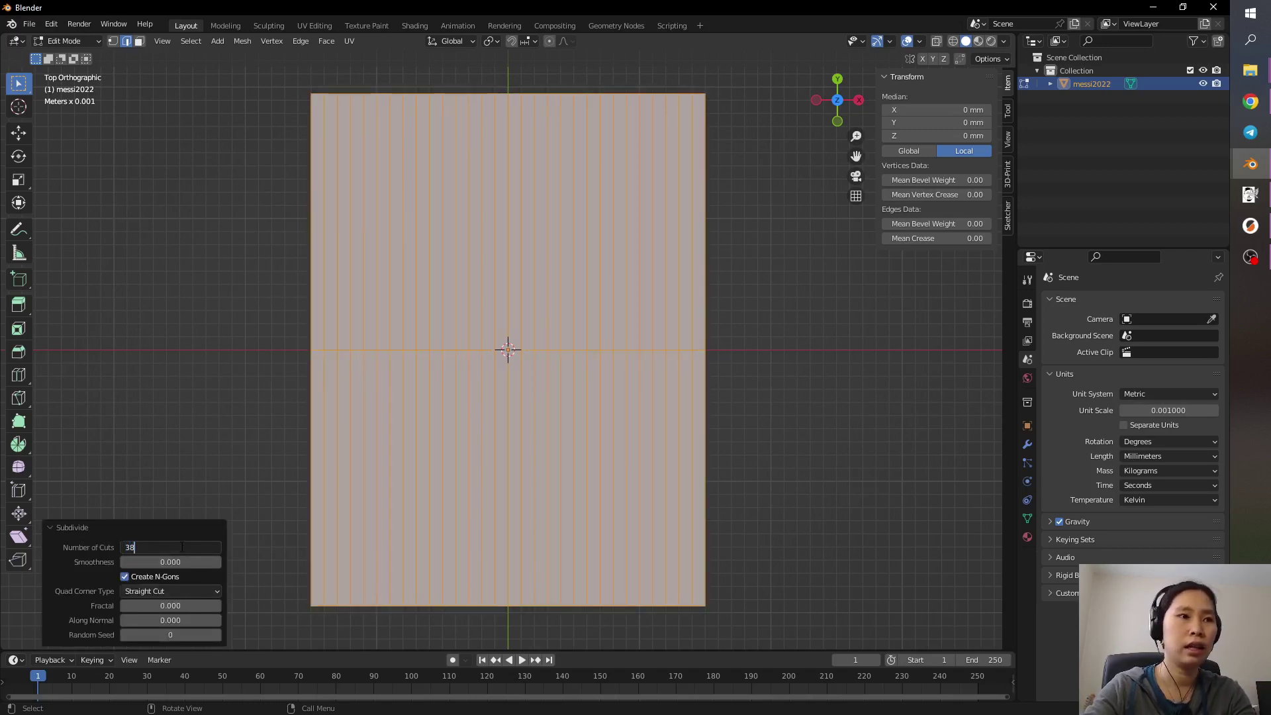
key("Return")
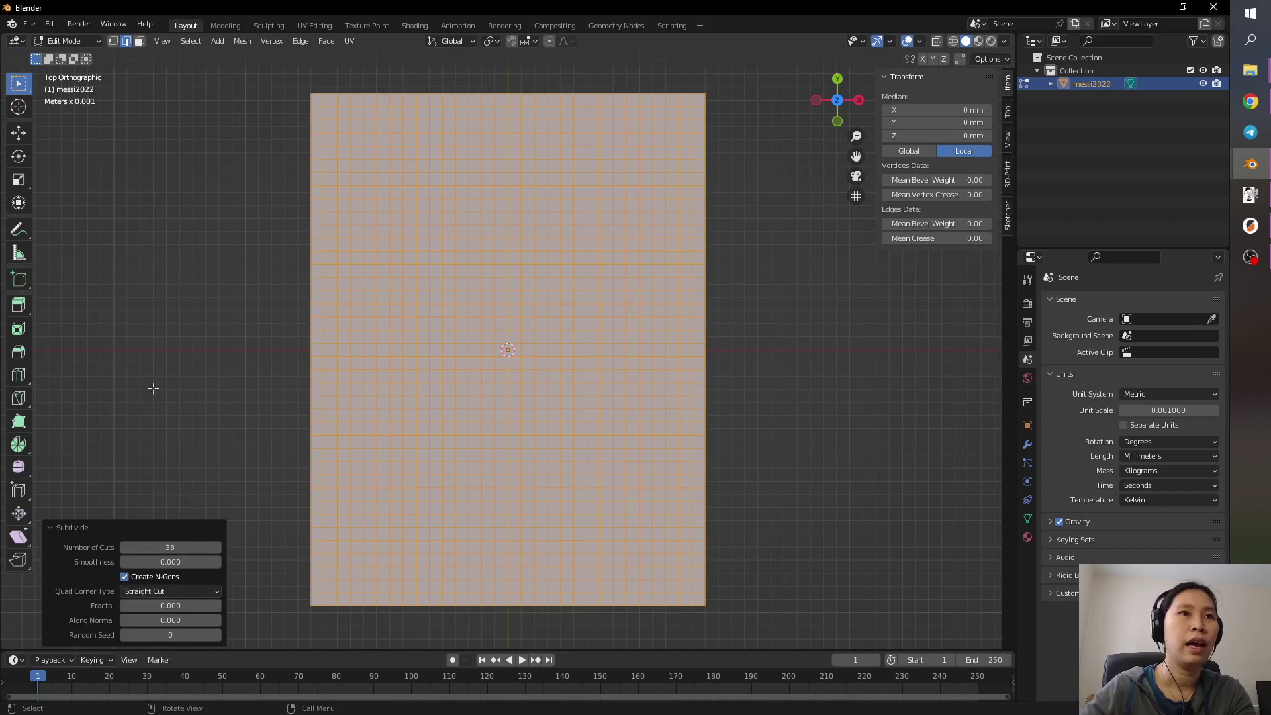
- Select the whole grid mesh and subdivide it again with 4 cuts for a denser grid
scroll(328, 83, "up", 2)
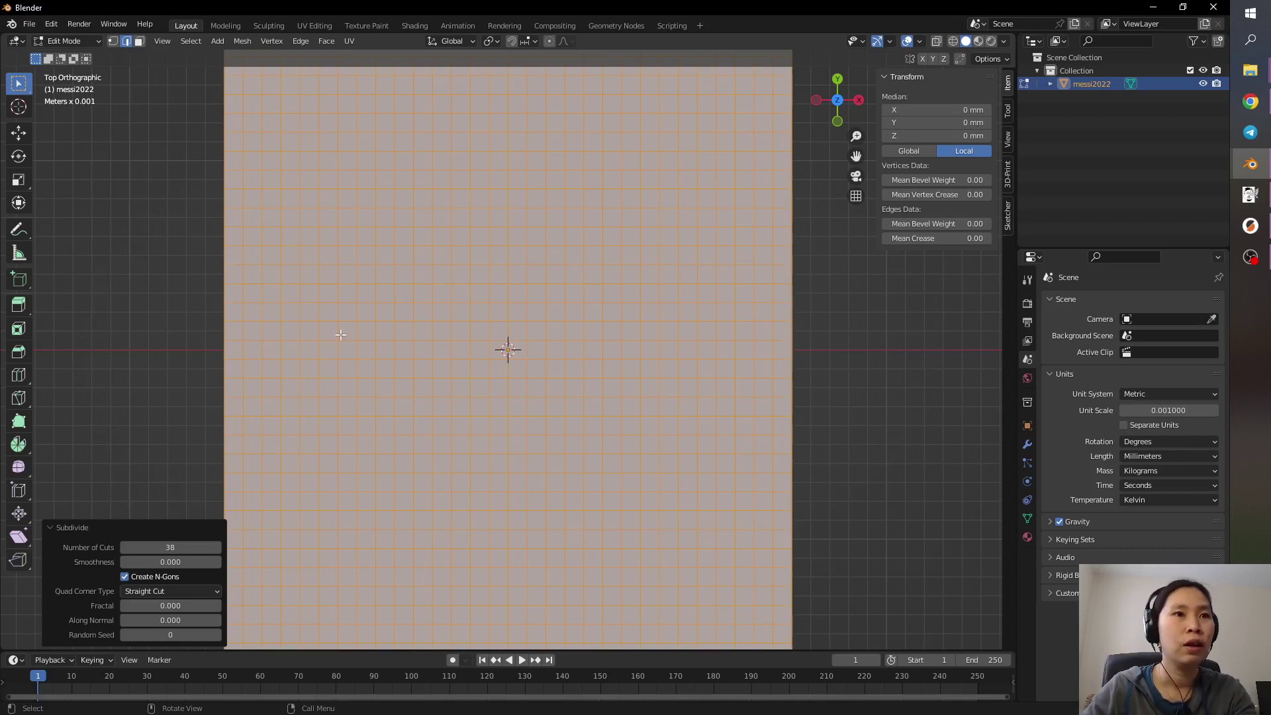
scroll(353, 352, "down", 2)
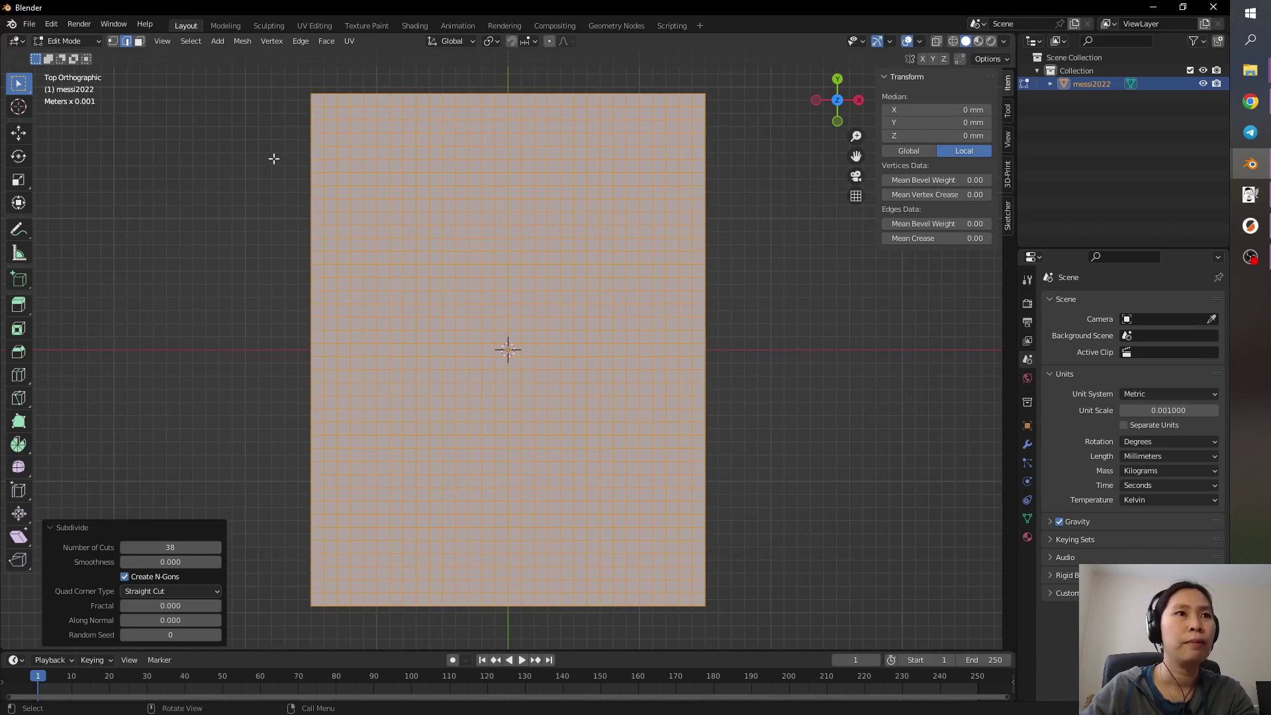
left_click(272, 192)
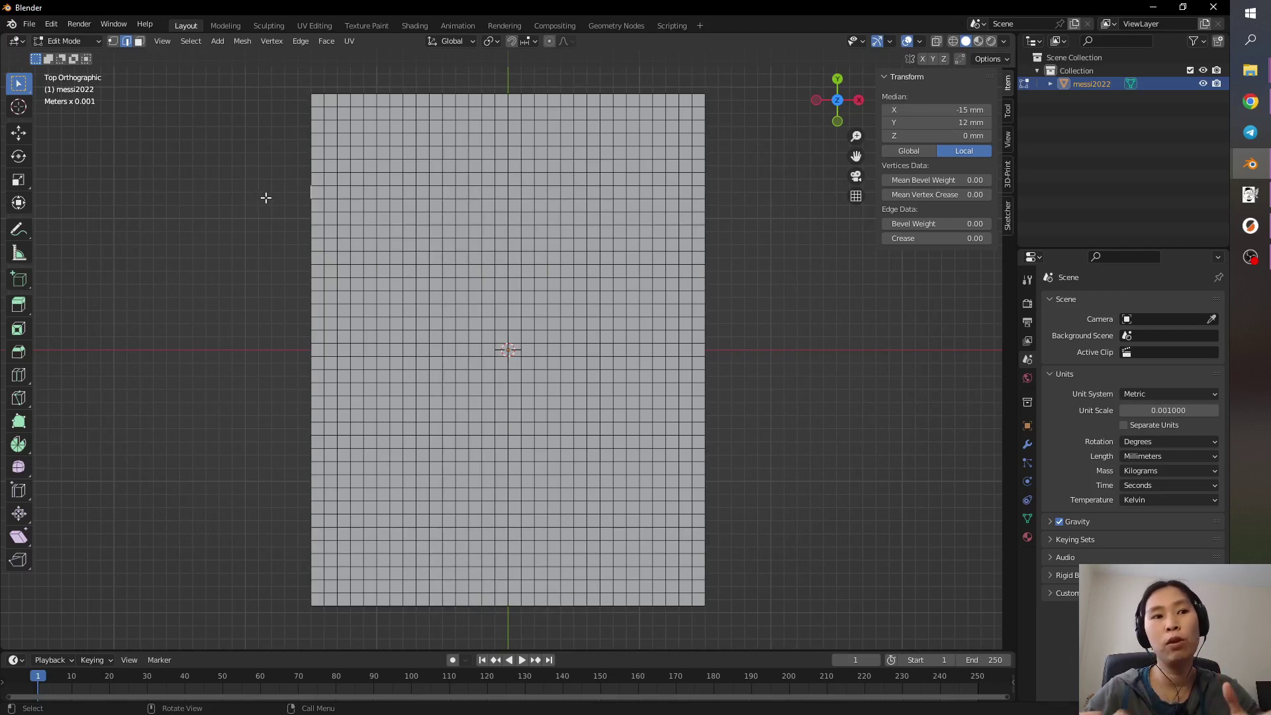
key("a")
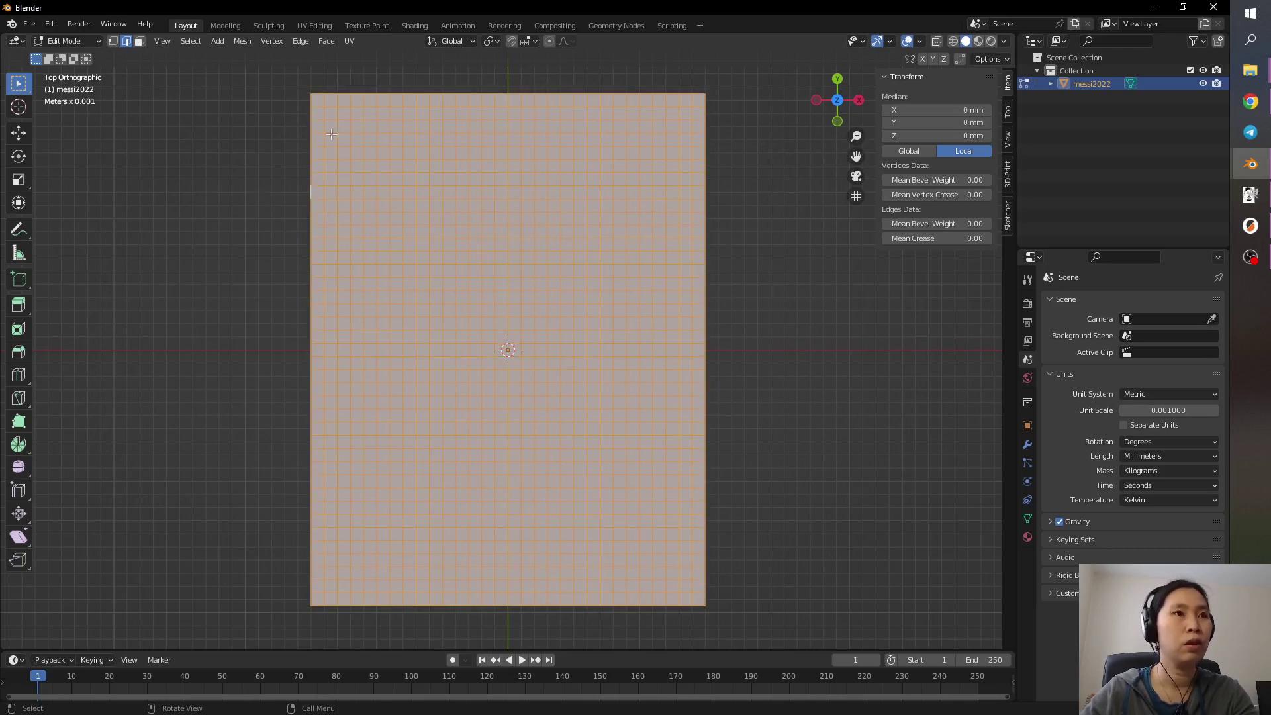
right_click(354, 153)
left_click(347, 154)
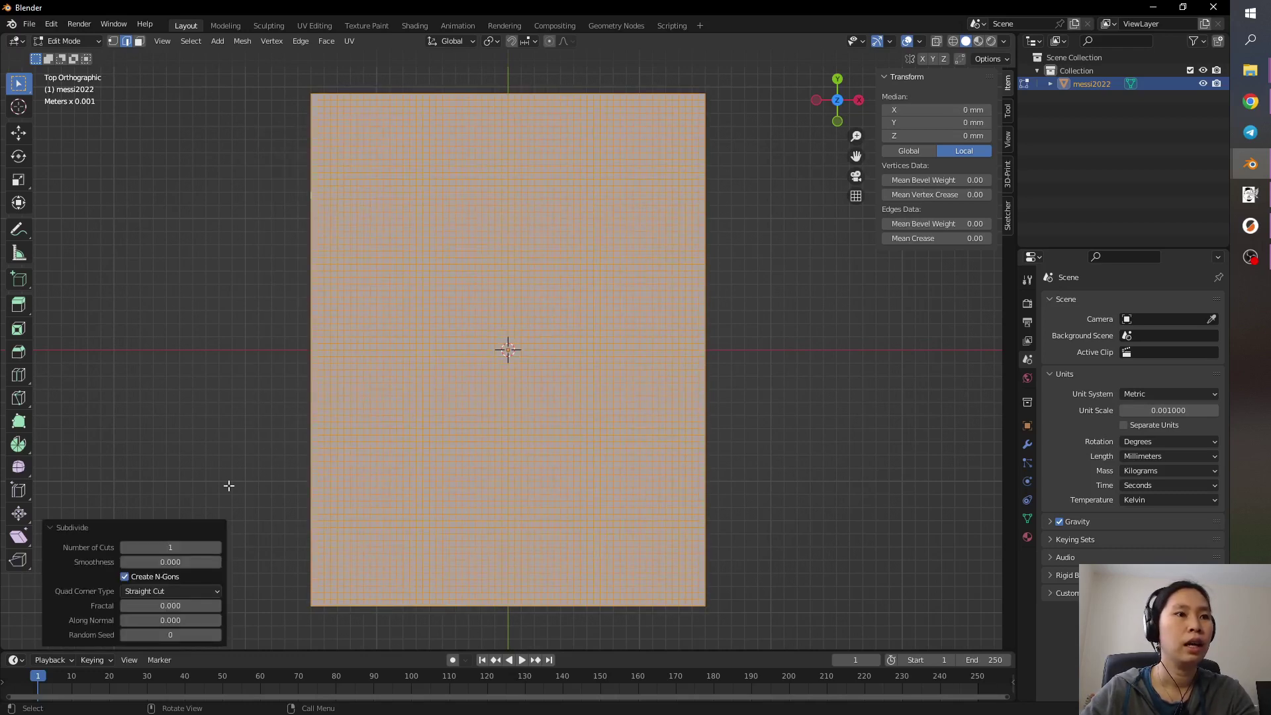
left_click(180, 546)
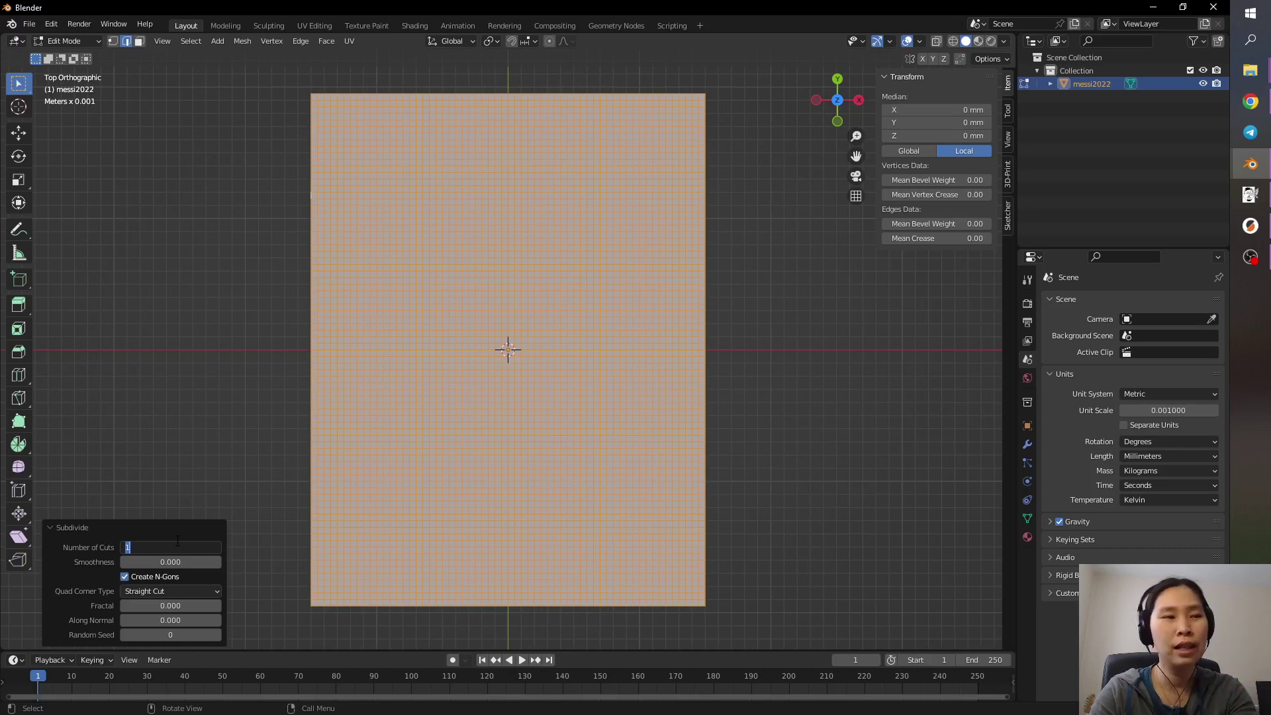
type("5")
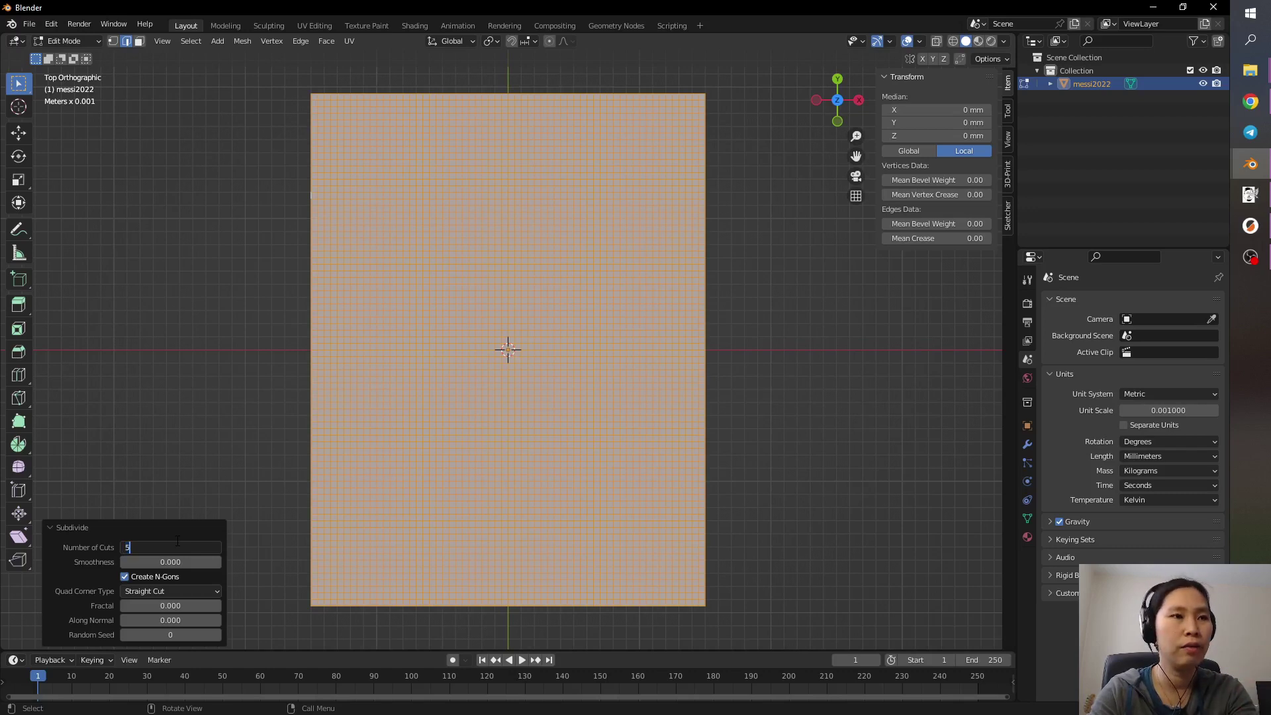
type("4")
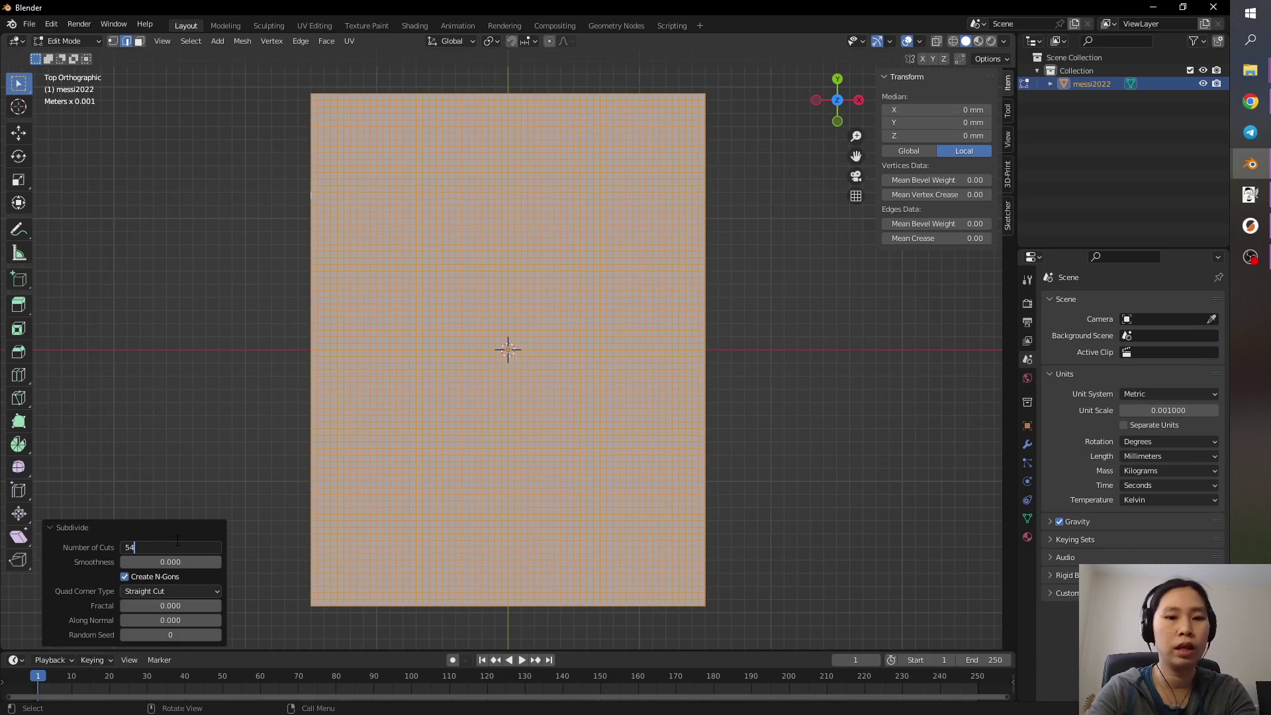
key("BackSpace")
key("BackSpace")
type("4")
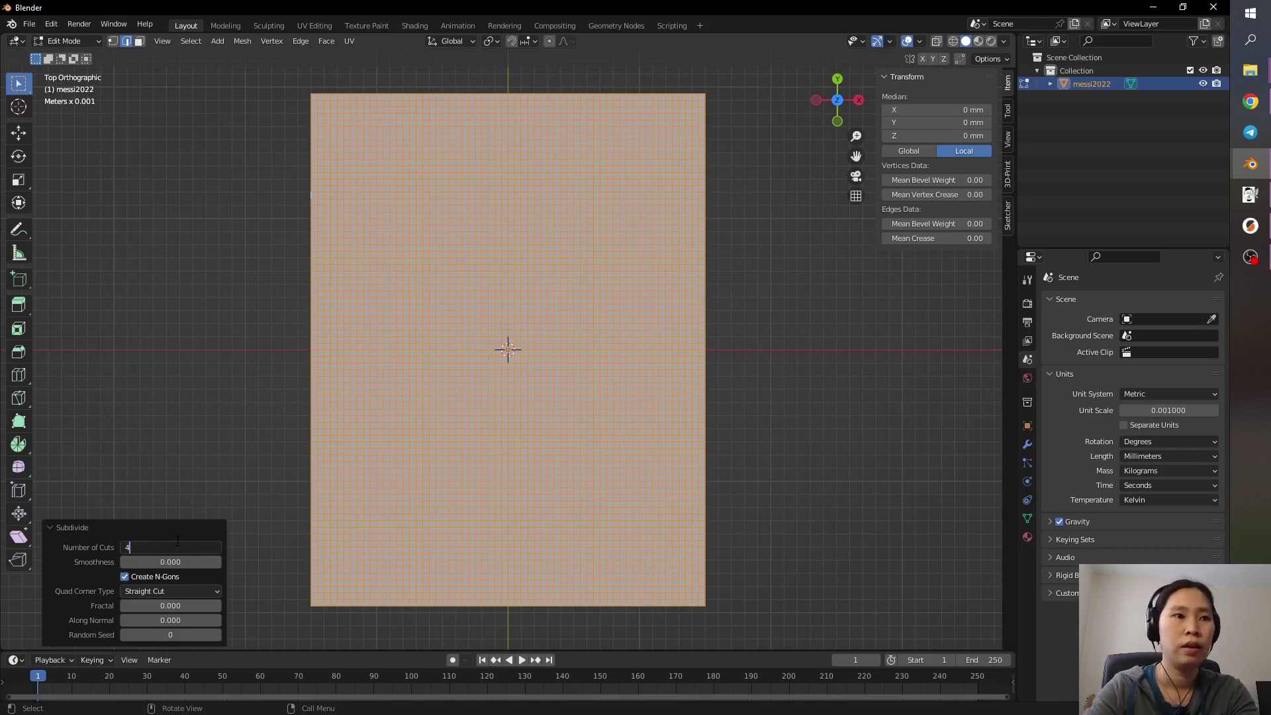
key("Return")
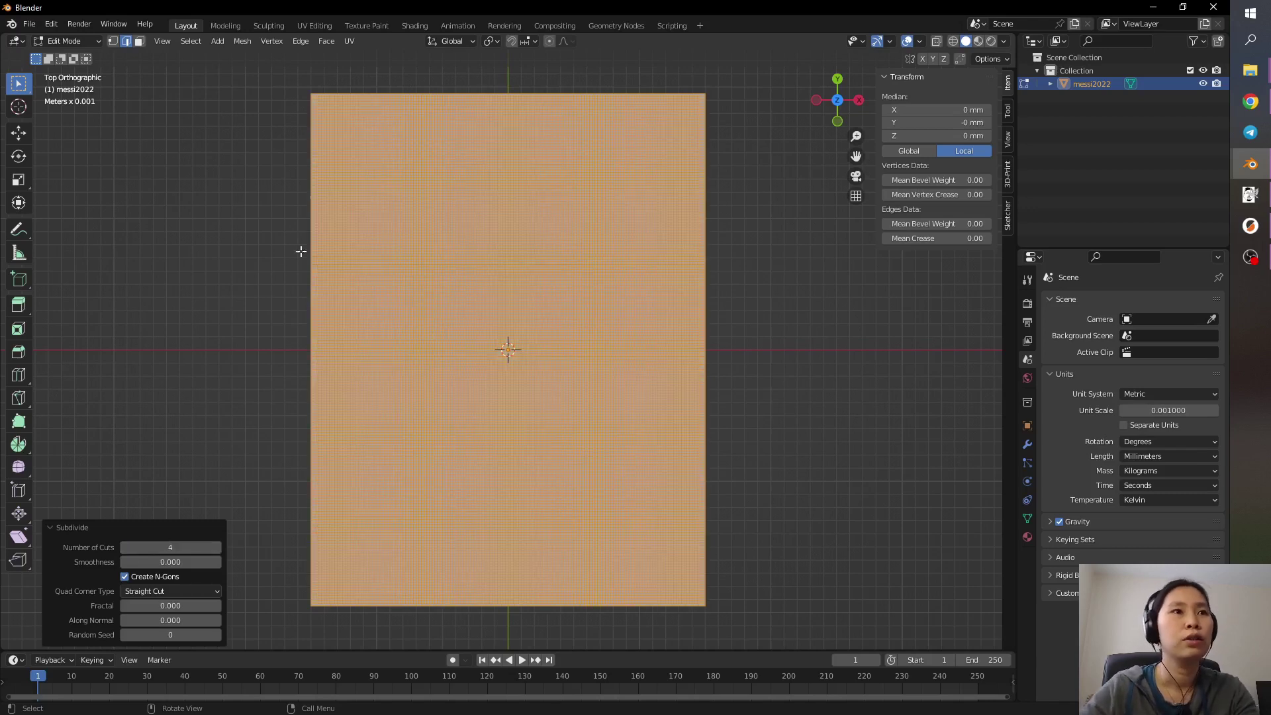
- Select the entire dense mesh and extrude it 0.5 mm along its normal to give the plane thickness
scroll(305, 245, "up", 6)
scroll(425, 281, "down", 4)
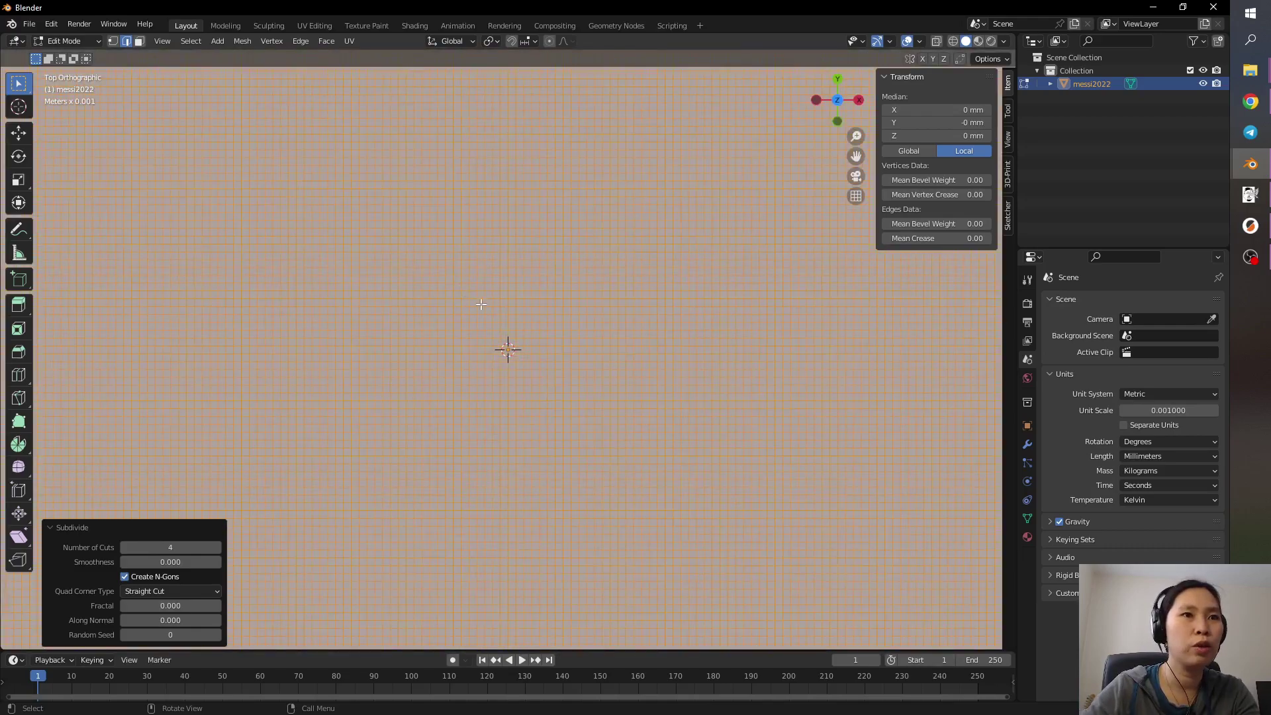
scroll(490, 315, "down", 3)
left_click(715, 417)
middle_click_drag(699, 417, 755, 323)
middle_click_drag(696, 370, 716, 459)
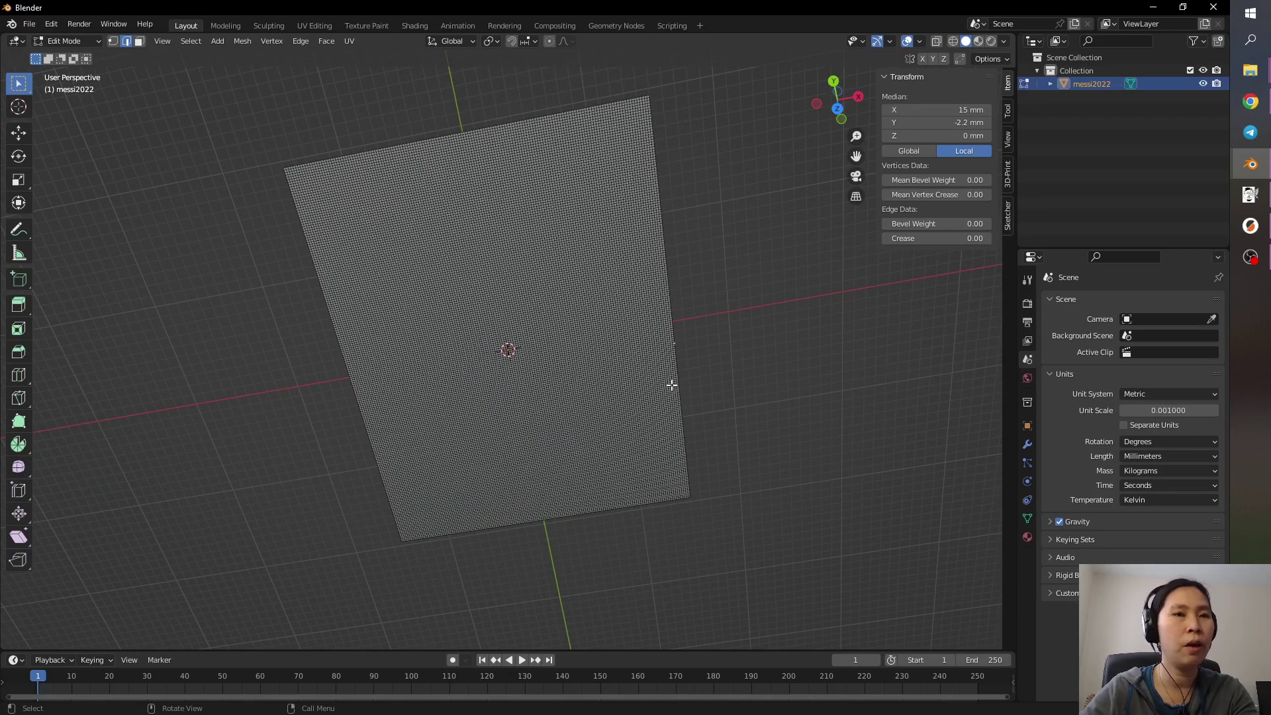
key("a")
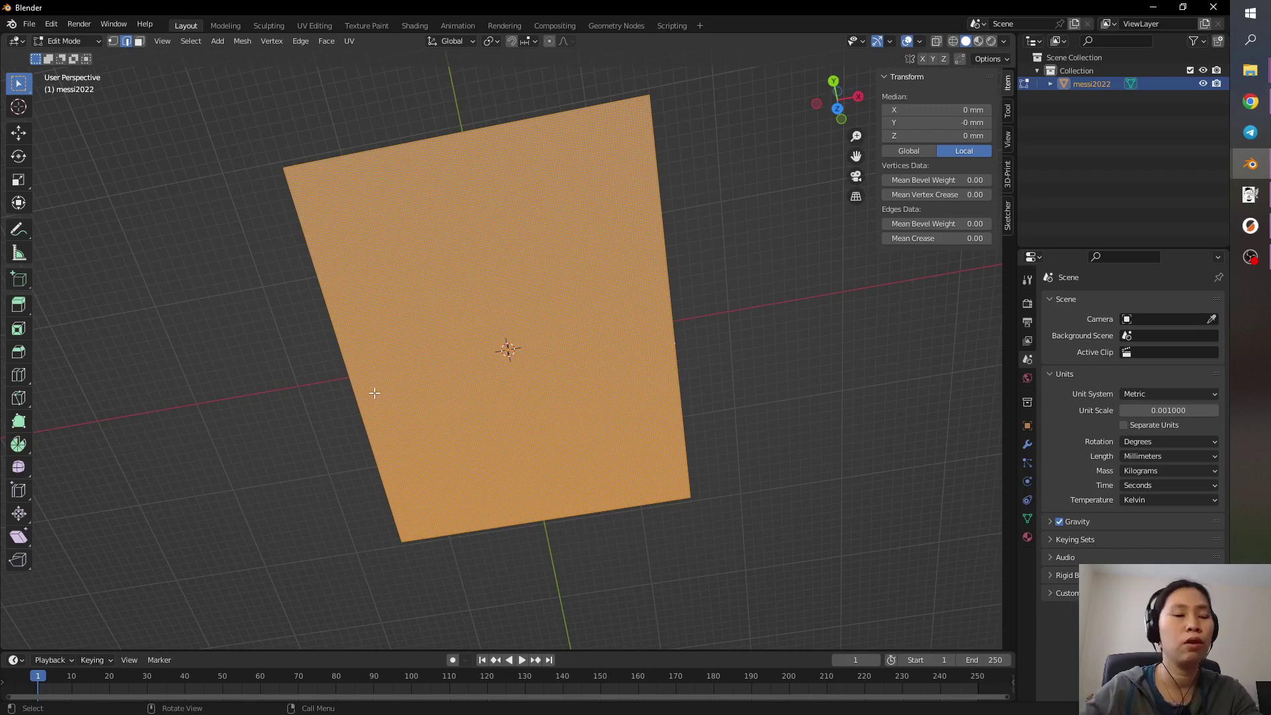
key("e")
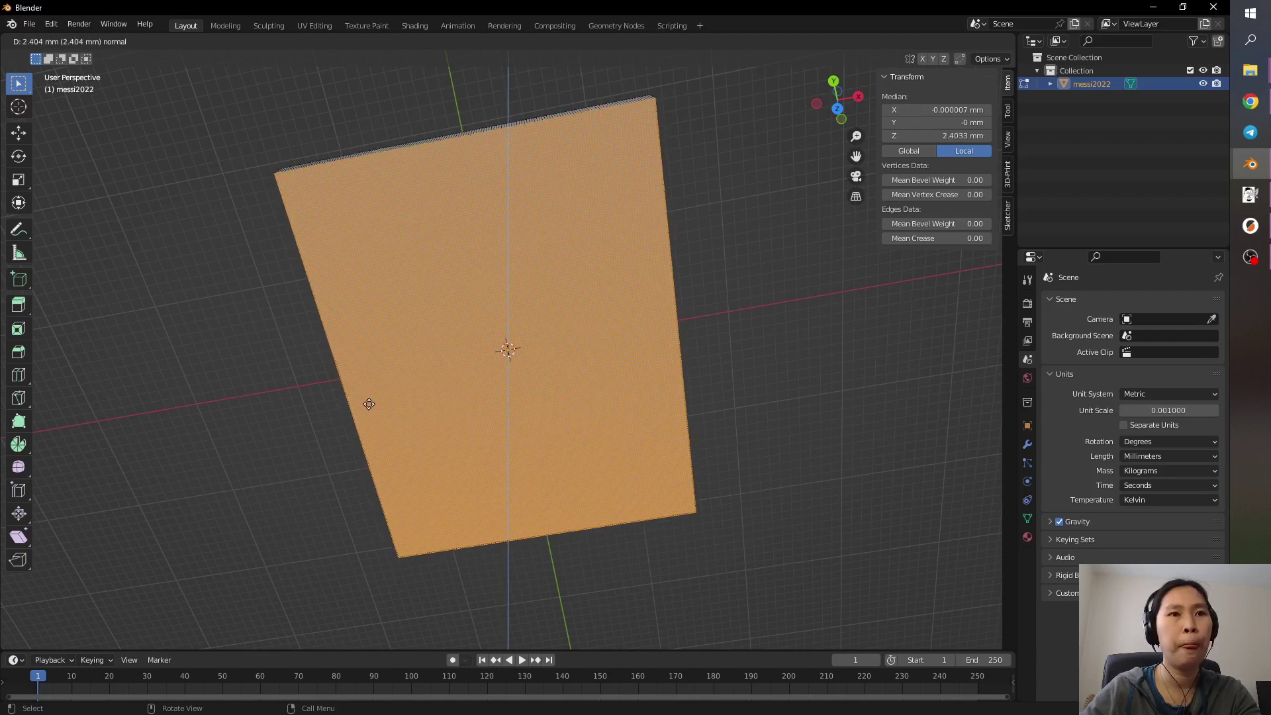
type("0")
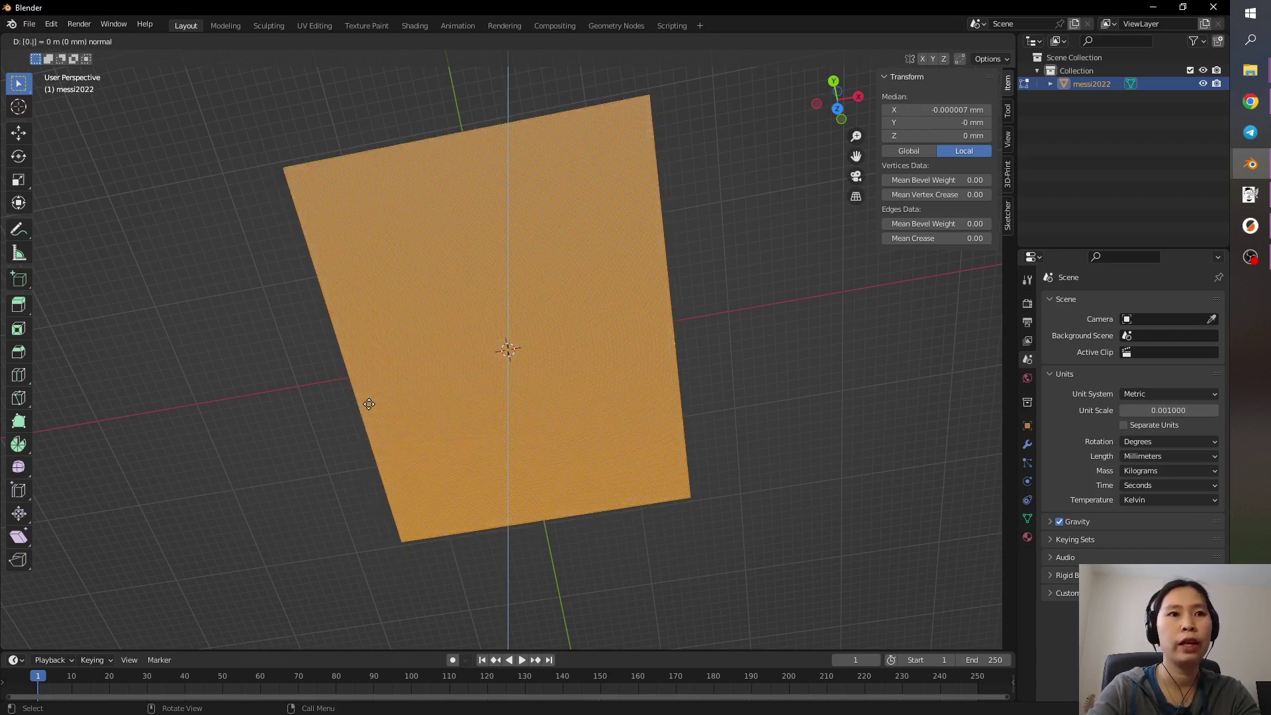
type(".")
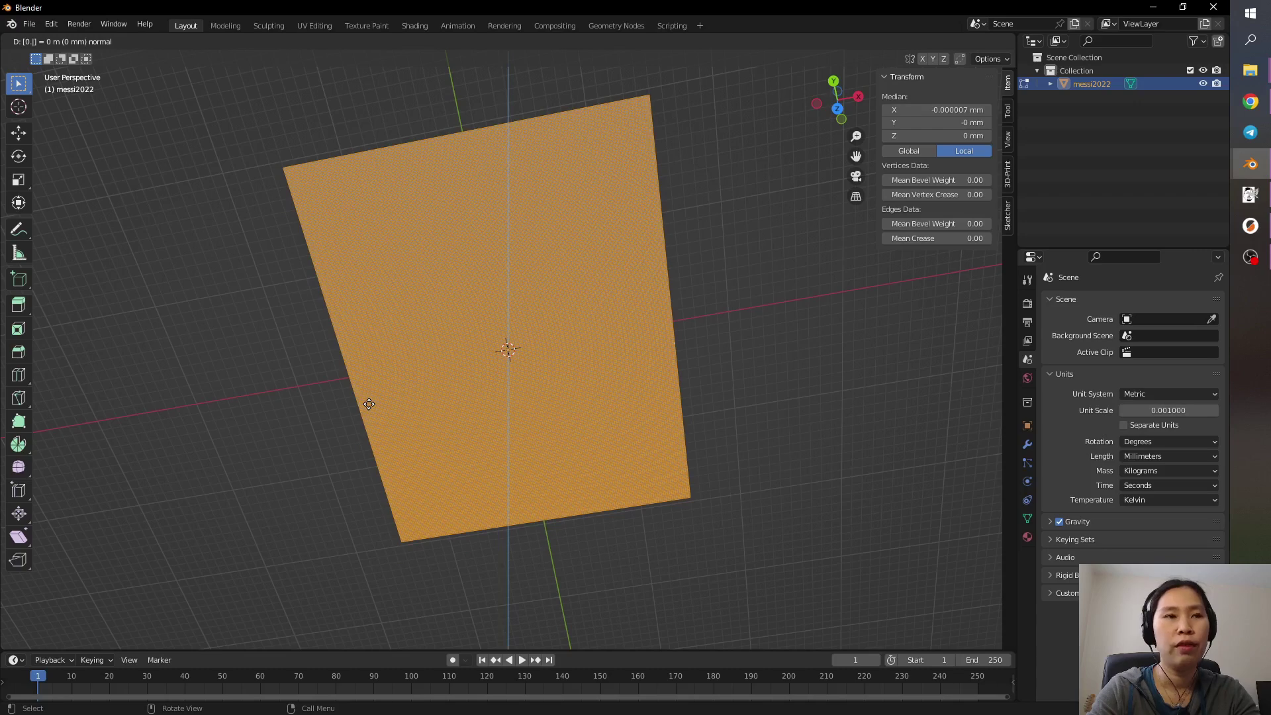
type("5")
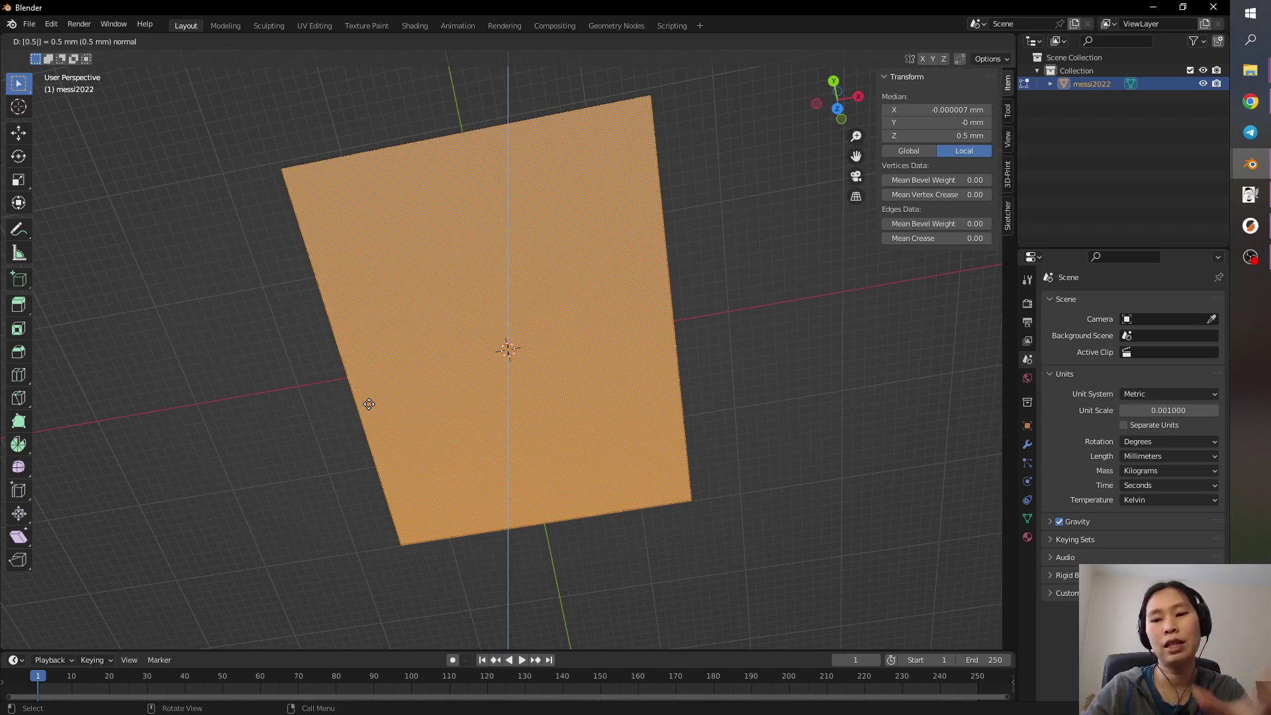
key("Return")
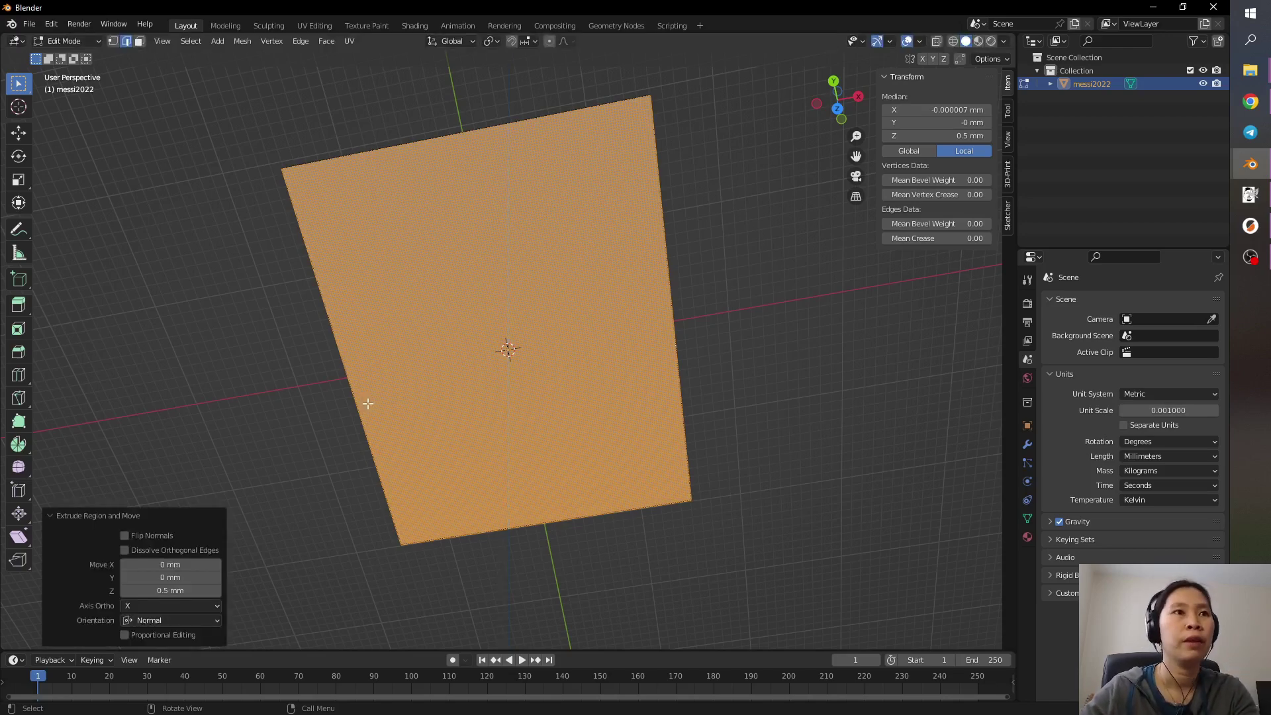
- Deselect the extruded mesh, check its thickness from underneath, and view it straight from above
scroll(309, 139, "up", 2)
scroll(259, 230, "down", 2)
middle_click_drag(258, 229, 644, 542)
left_click(644, 544)
middle_click_drag(568, 559, 659, 549)
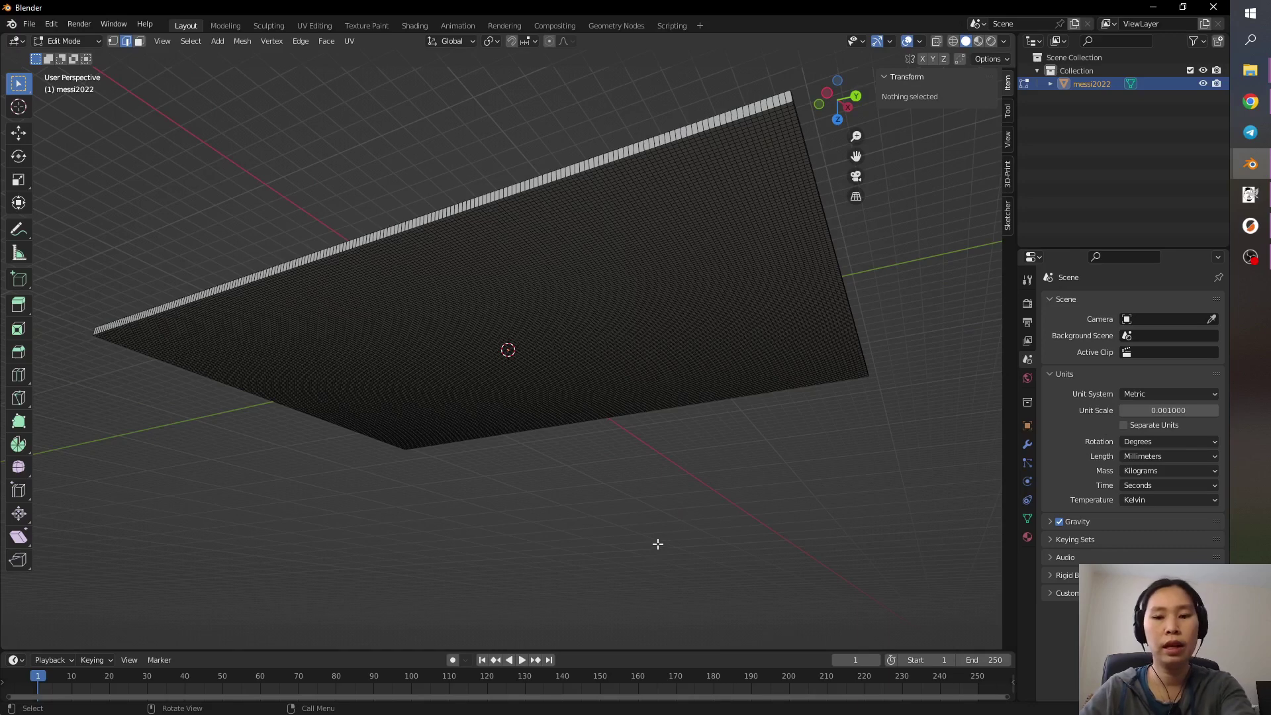
key("KP_7")
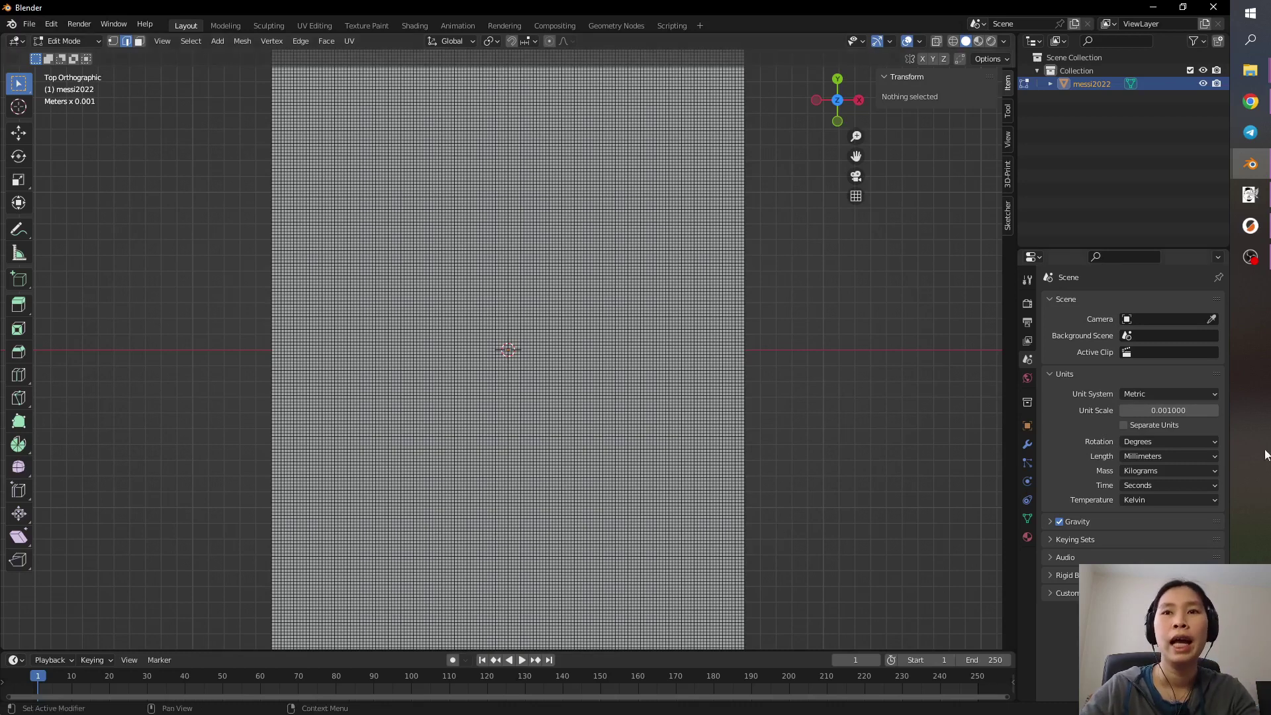
- Add a Displace modifier to the messi2022 plate and create a new texture for it
left_click(1027, 444)
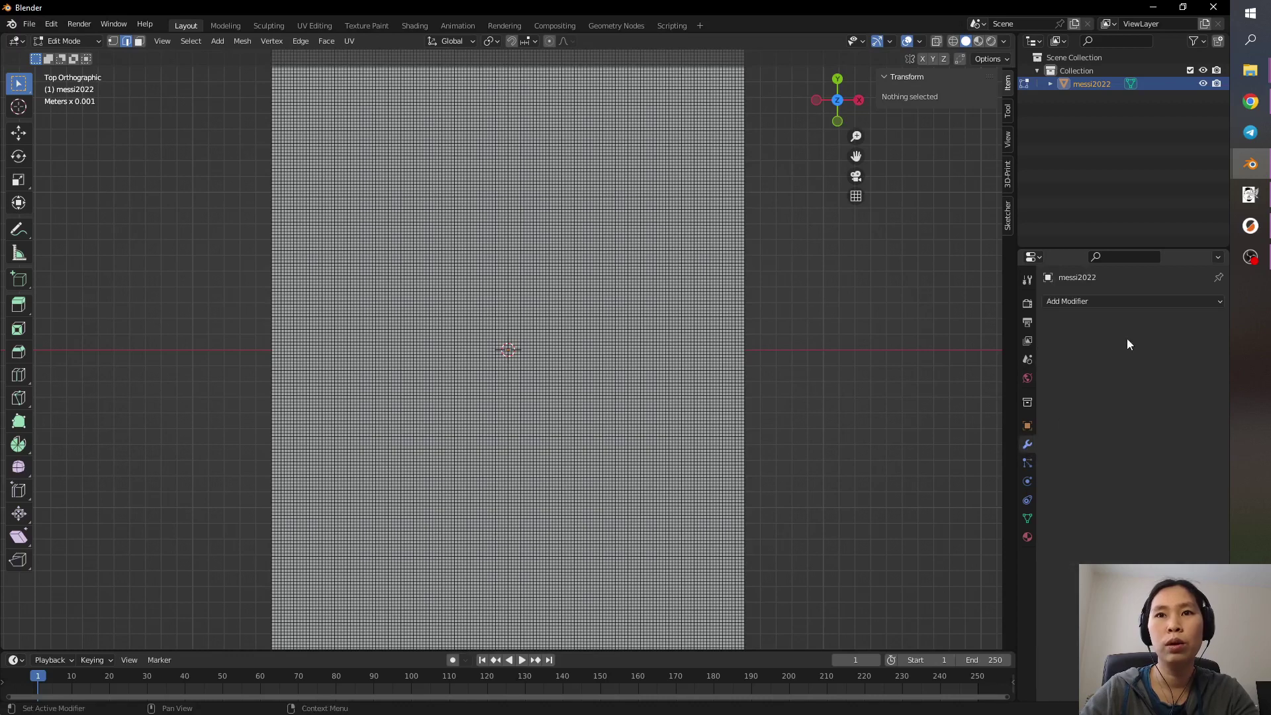
left_click(1129, 302)
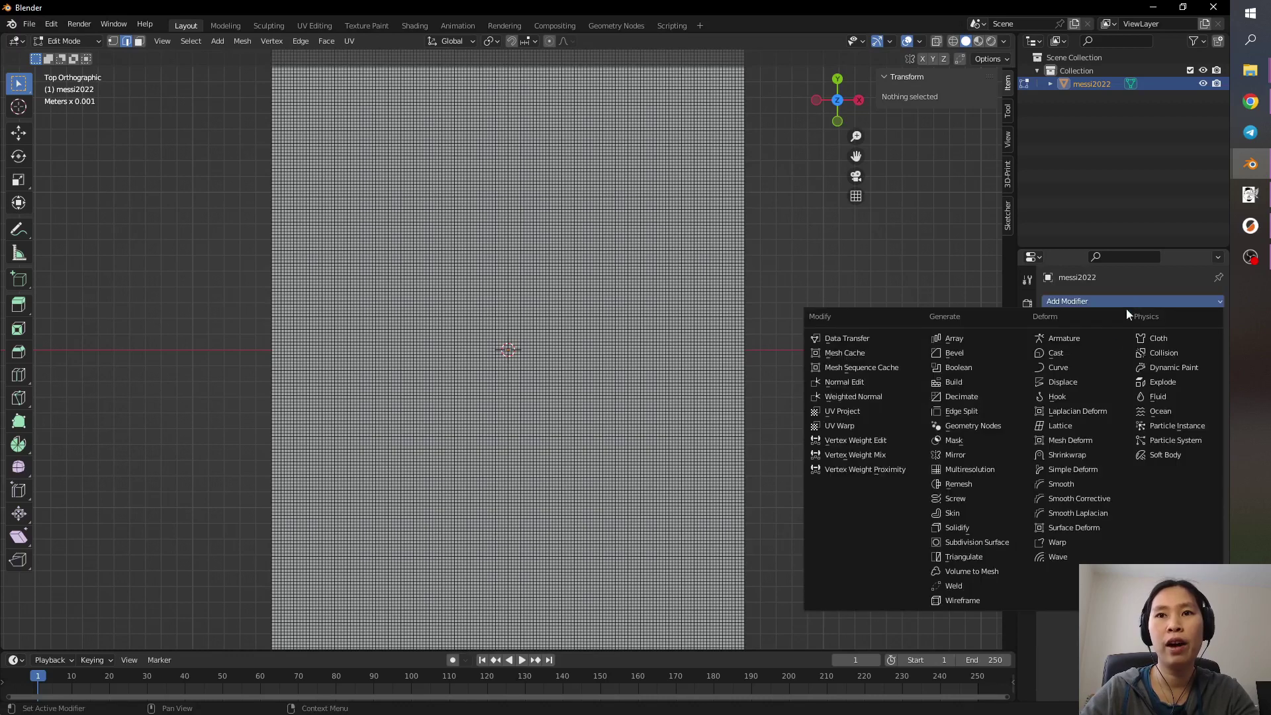
left_click(1078, 383)
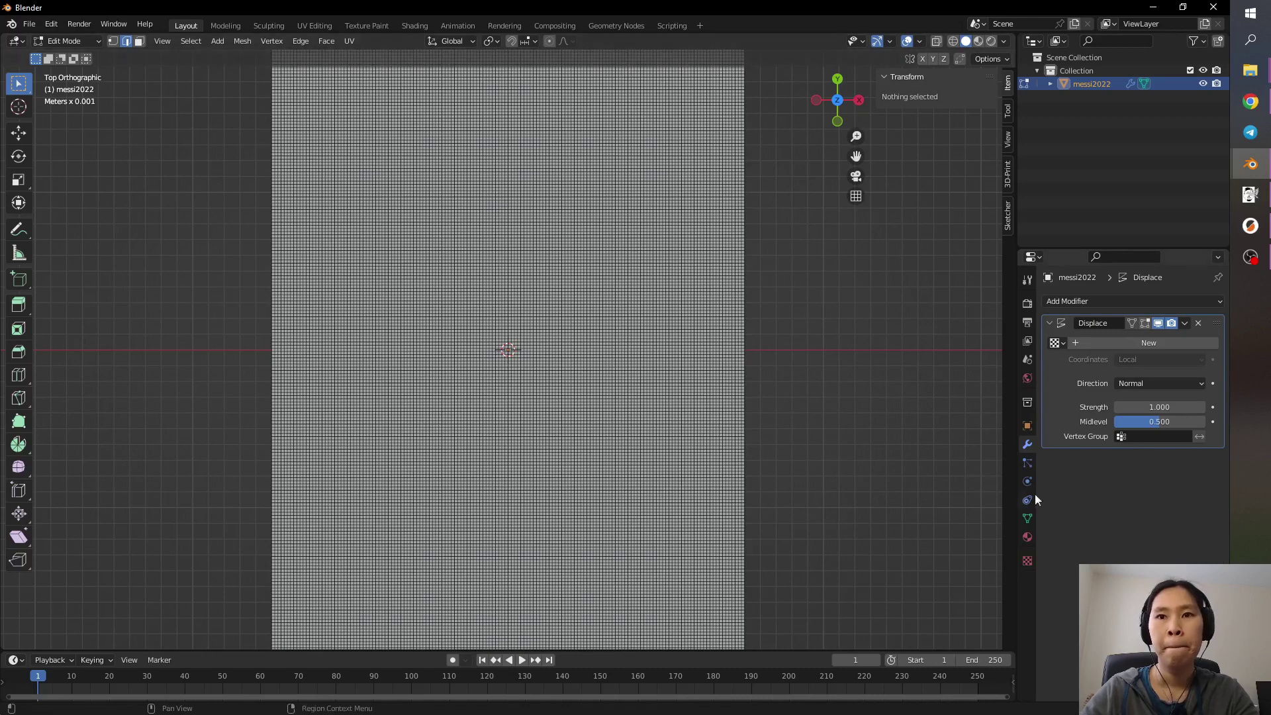
left_click(1086, 344)
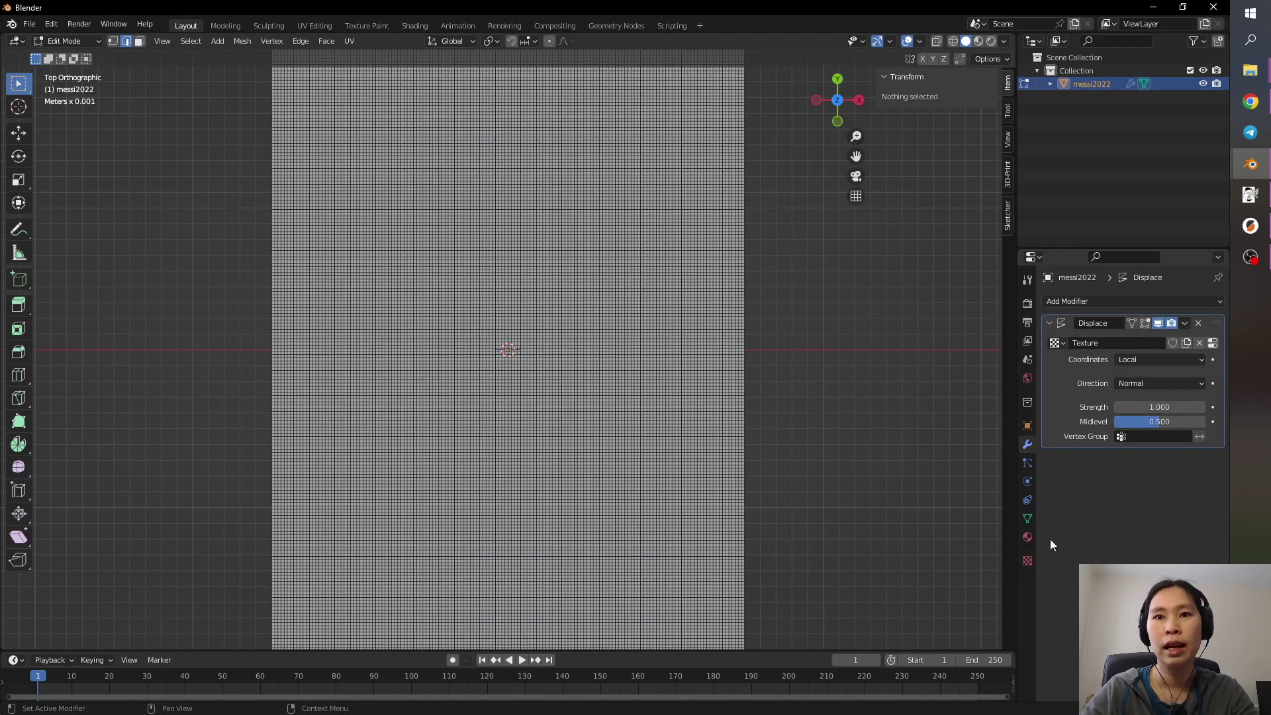
- Load messi2022.png from the 20221217 silhouette folder as the image of the Displace texture
left_click(1028, 560)
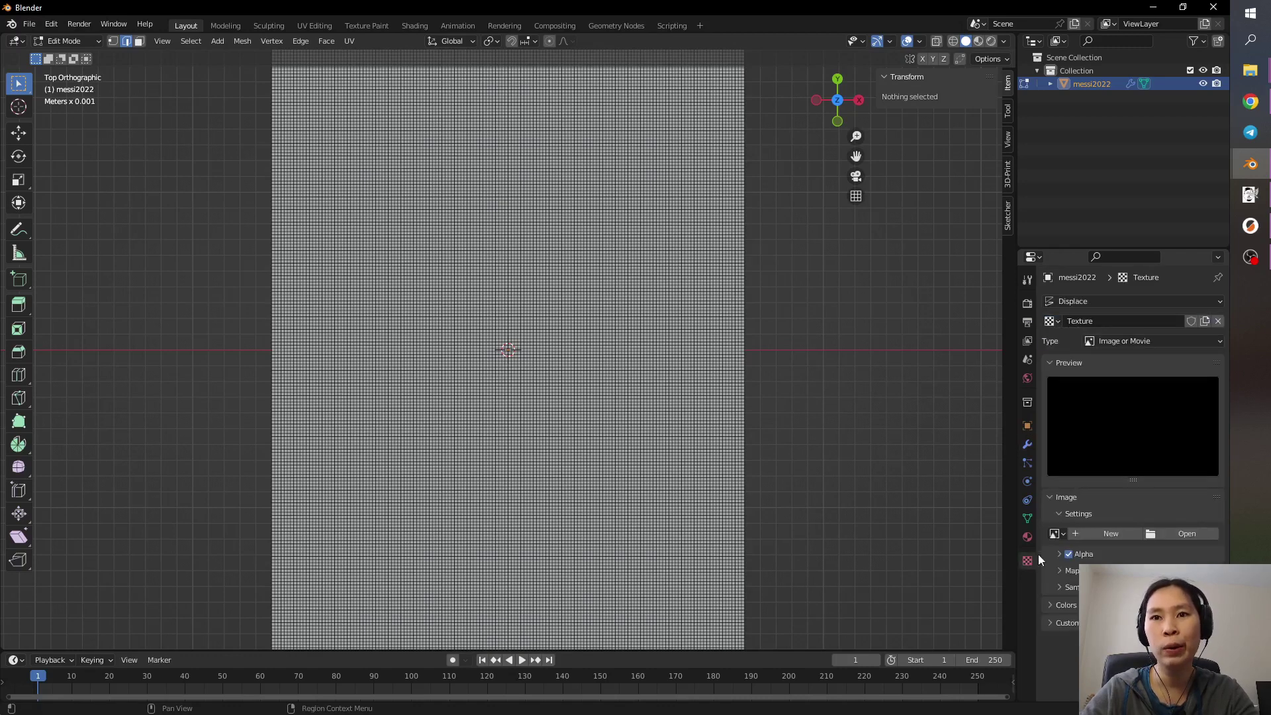
left_click(1111, 534)
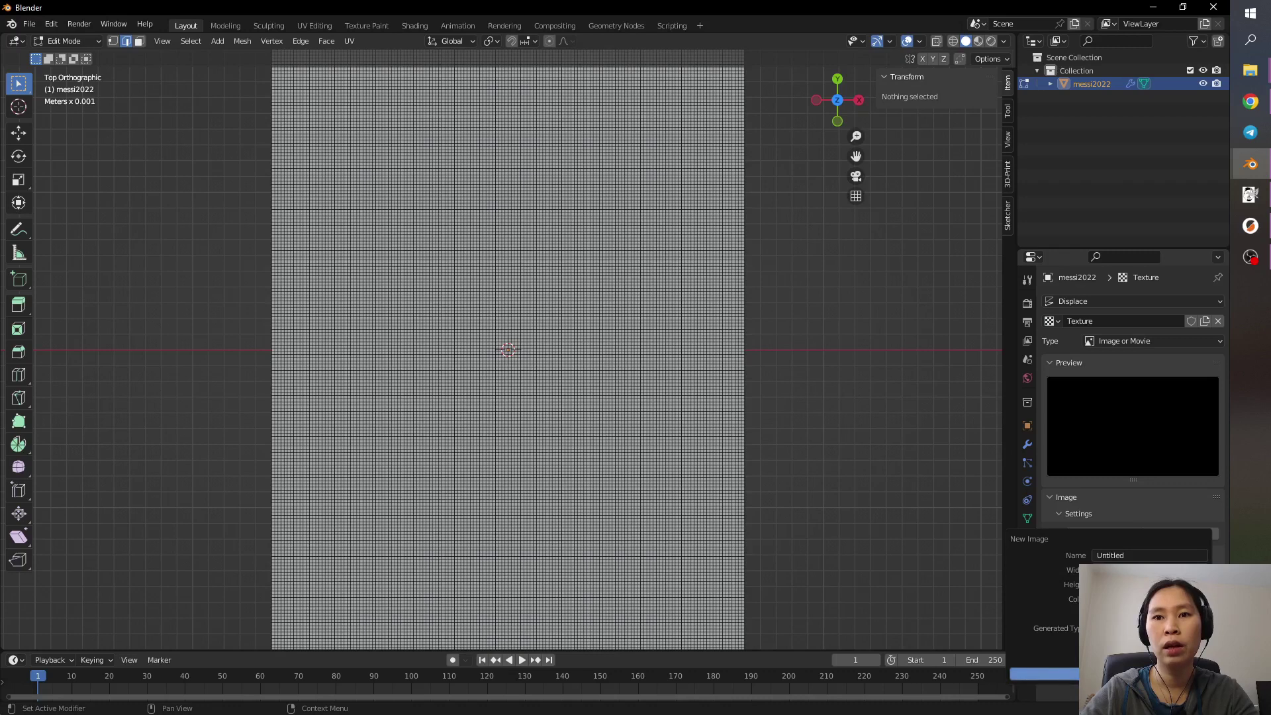
left_click(1111, 673)
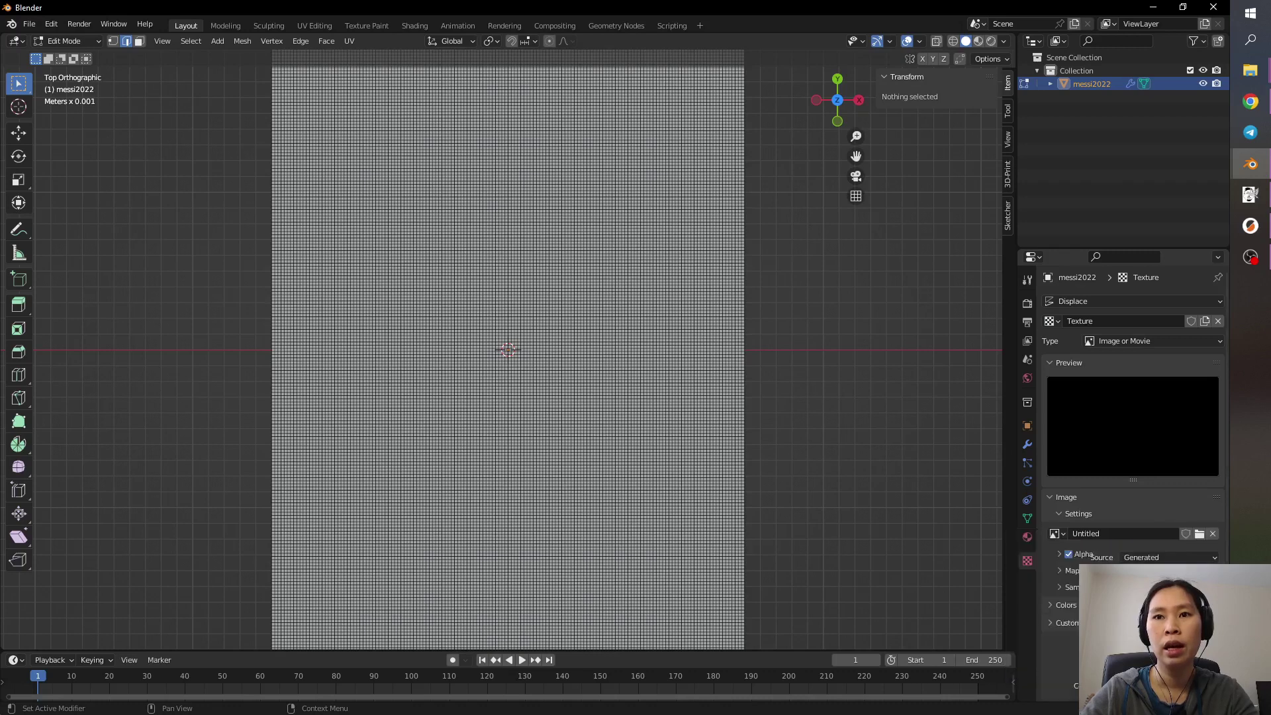
left_click(1198, 534)
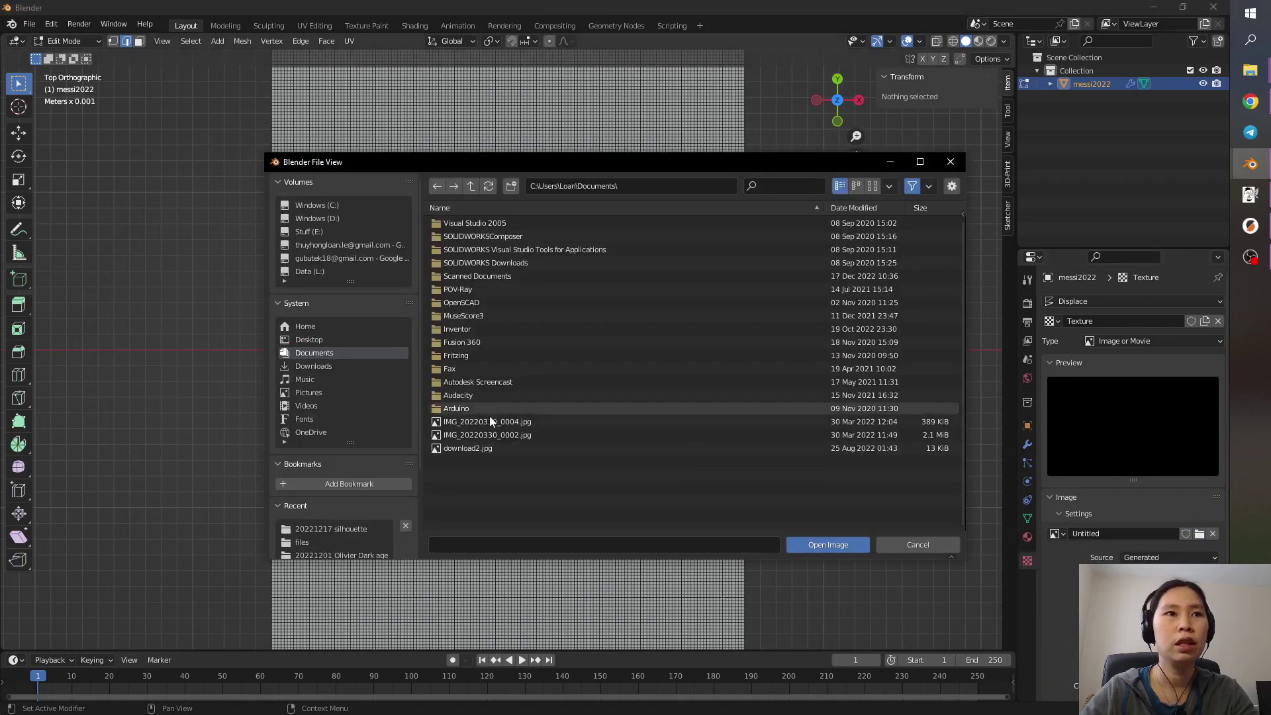
left_click(316, 527)
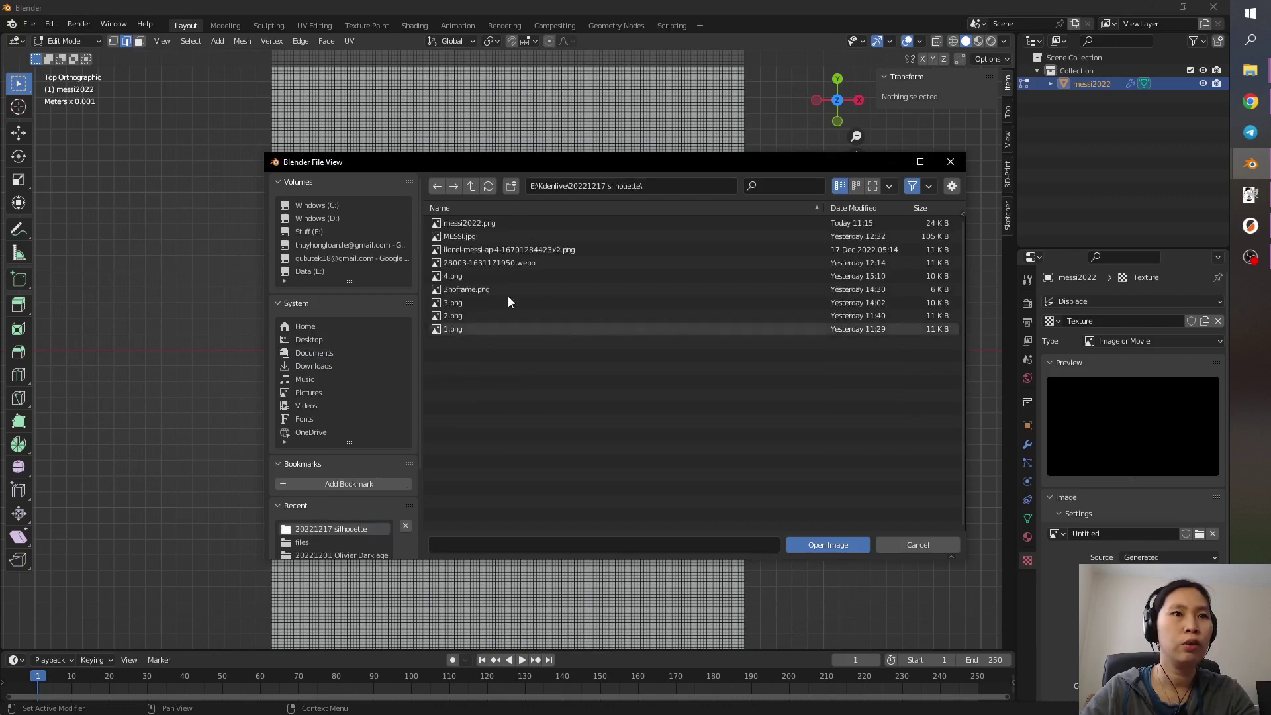
left_click(475, 224)
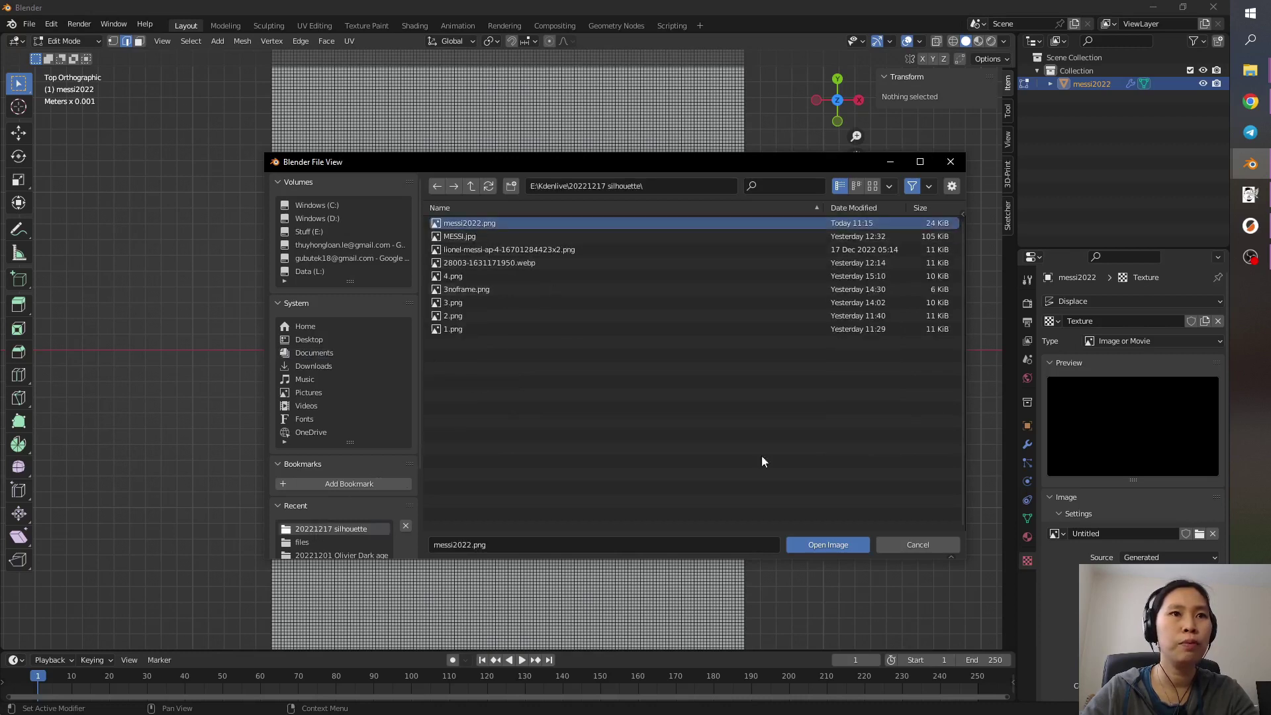
left_click(840, 546)
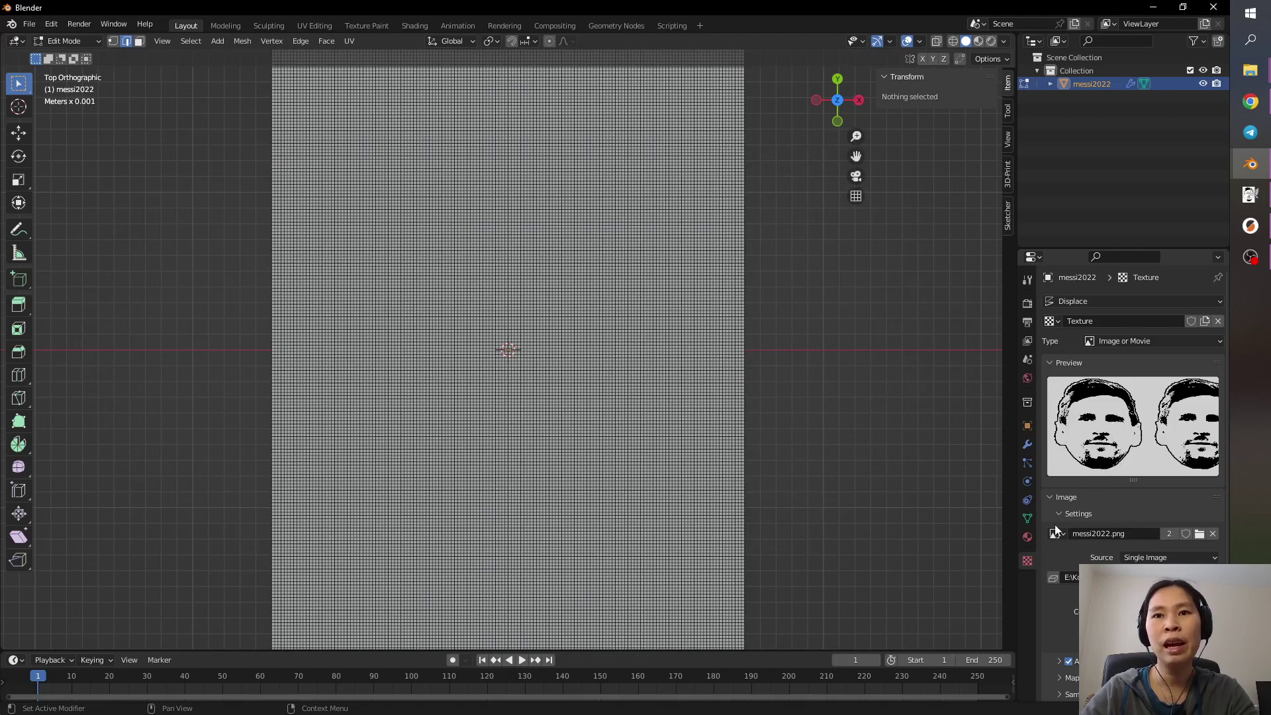
- Return to Object Mode and set the Displace modifier's texture coordinates to UV
left_click(1028, 444)
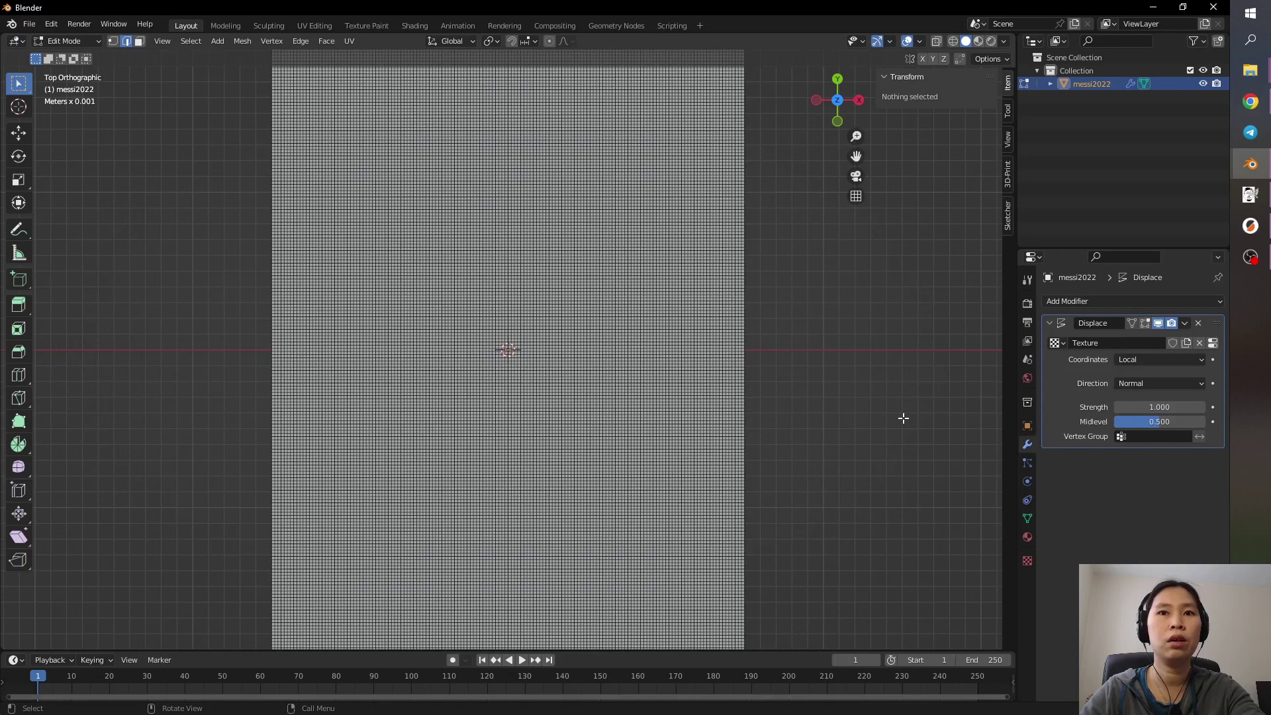
key("Tab")
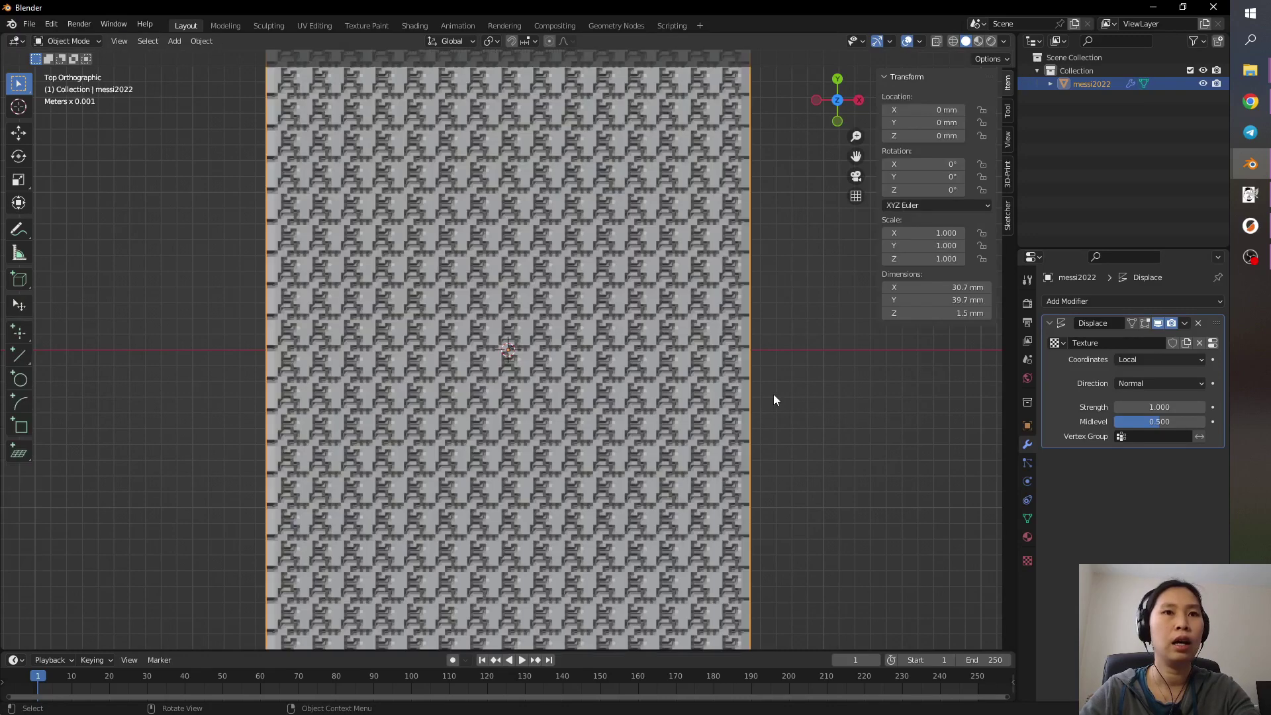
middle_click_drag(812, 446, 766, 403)
mouse_move(784, 502)
middle_mouse_down()
mouse_move(798, 447)
mouse_move(804, 493)
mouse_move(766, 503)
mouse_move(785, 492)
middle_mouse_up()
left_click(1128, 358)
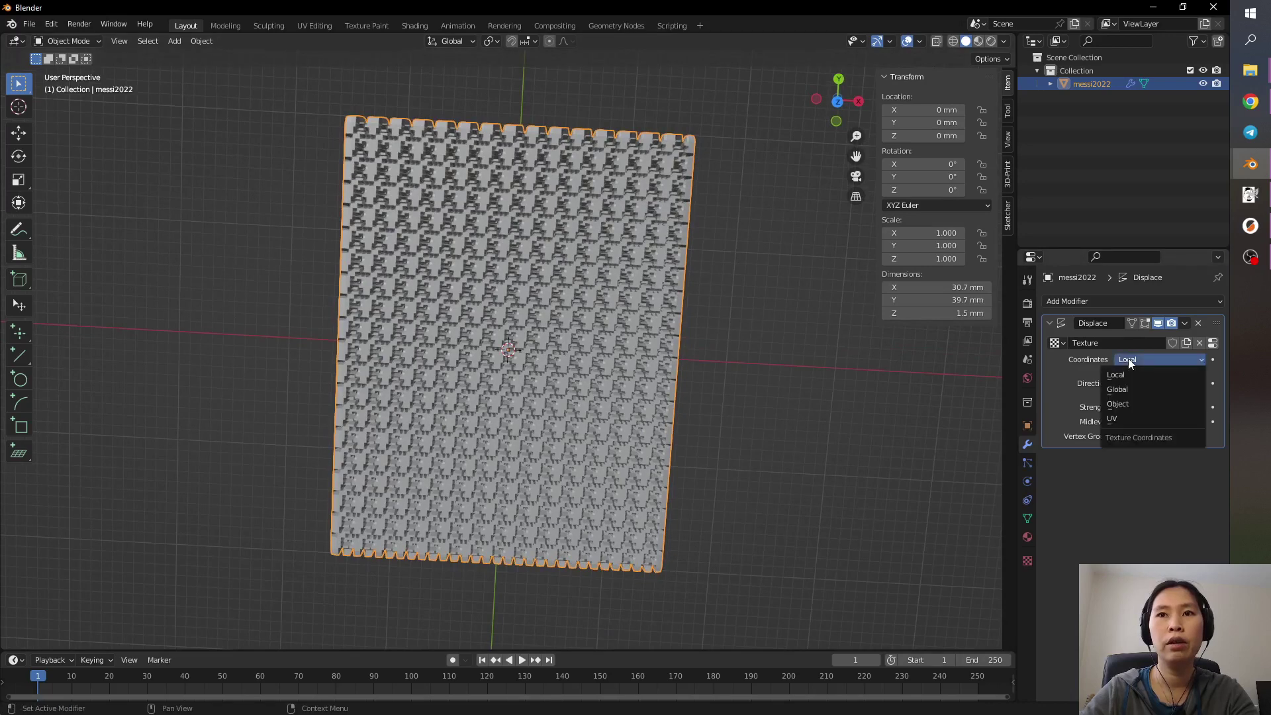
left_click(1112, 419)
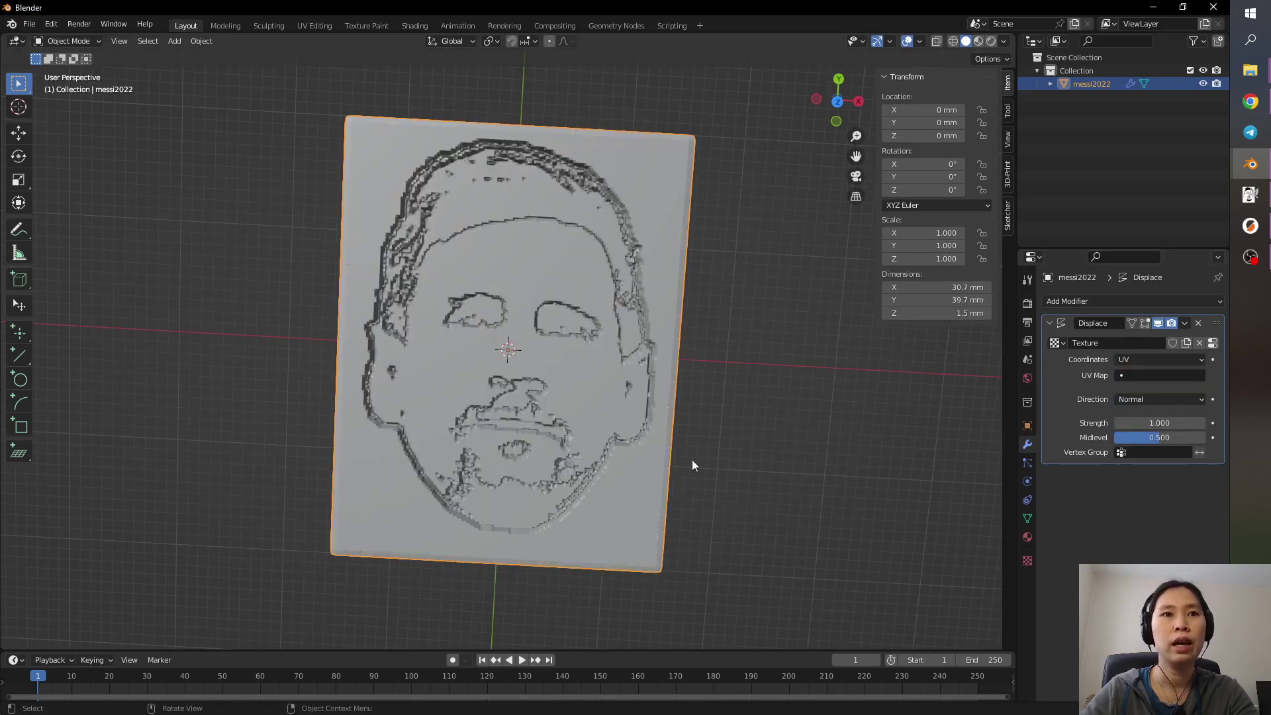
- Deselect the plate and examine the displaced portrait relief and plate edges from several angles
middle_click_drag(761, 460, 781, 611)
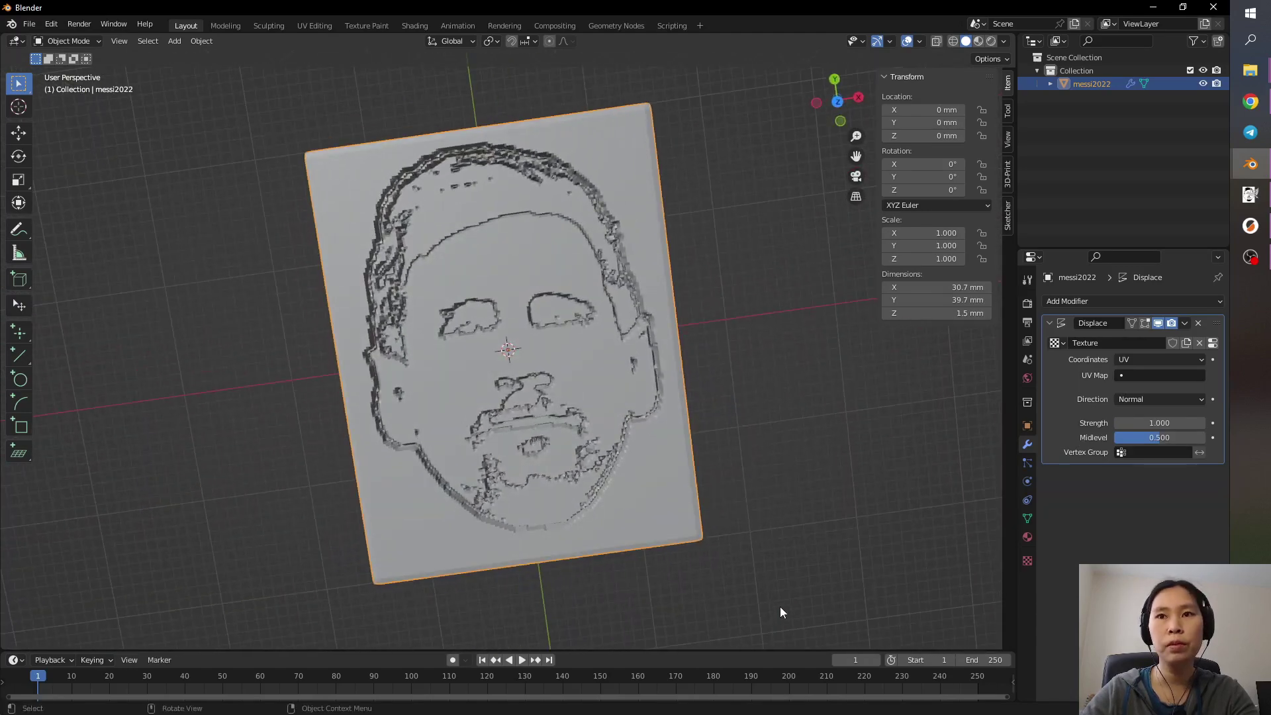
left_click(786, 508)
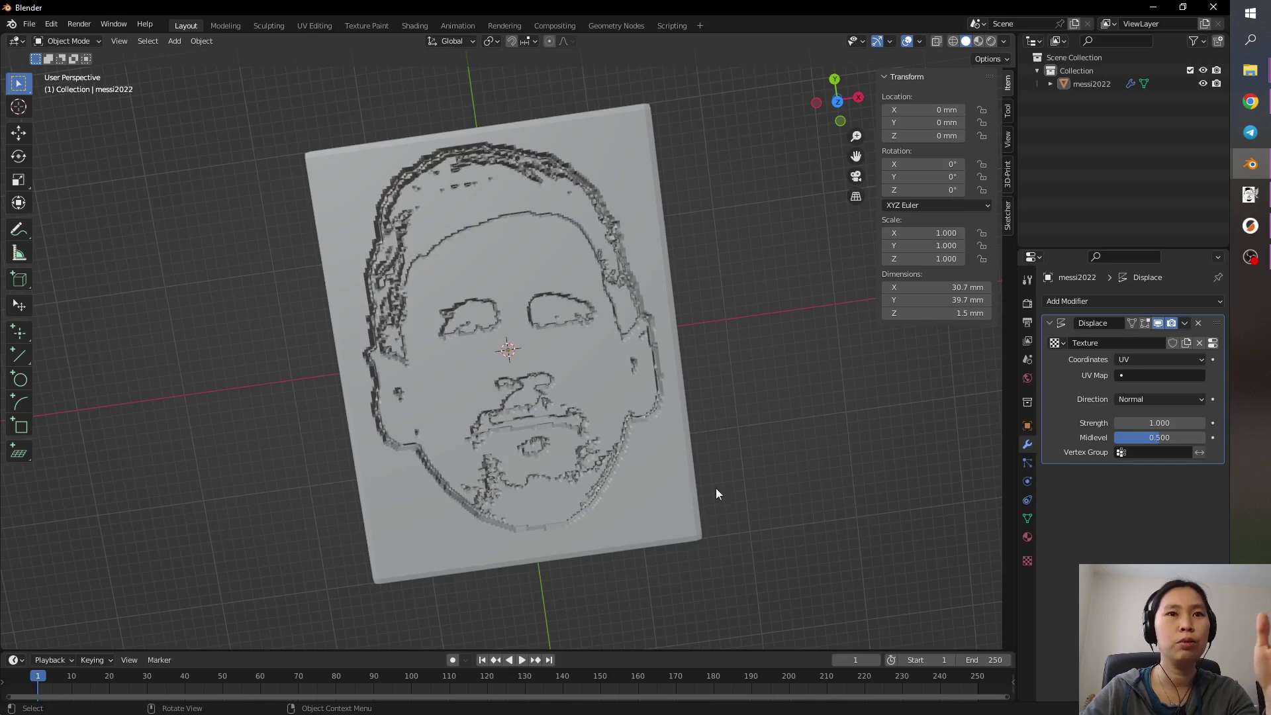
middle_click_drag(770, 442, 713, 339)
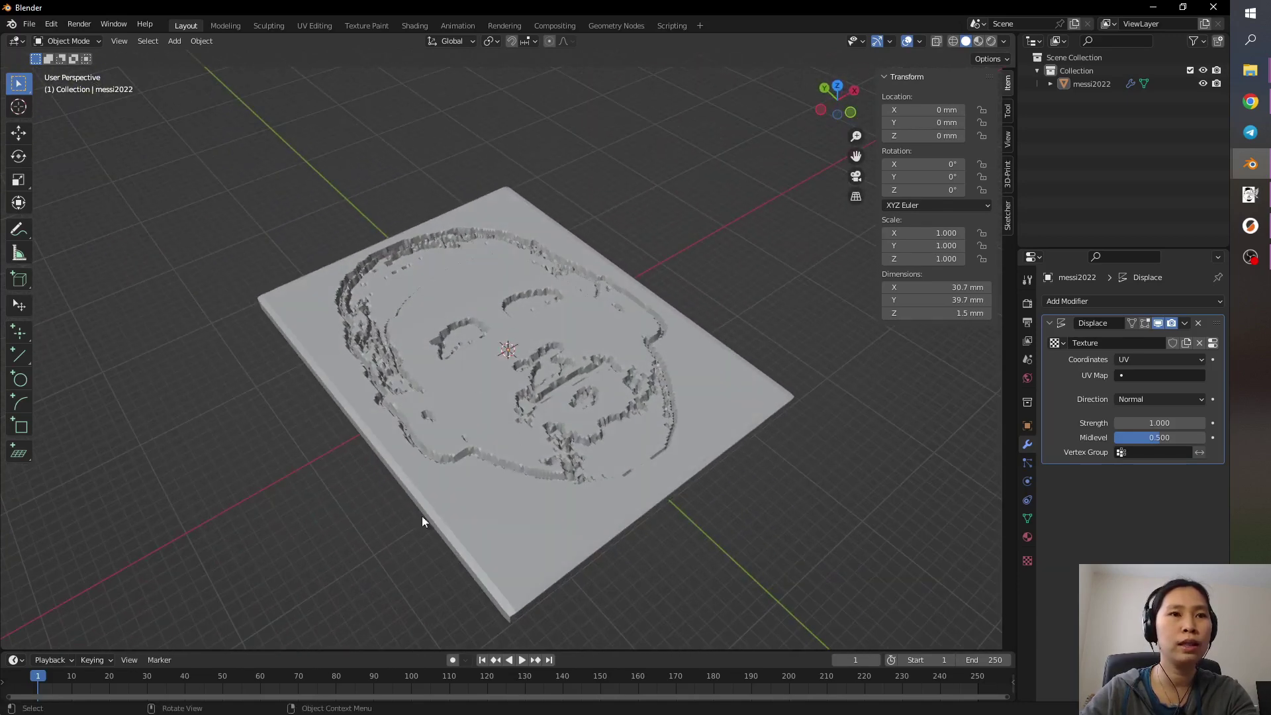
middle_click_drag(422, 521, 421, 358)
middle_click_drag(546, 375, 645, 456)
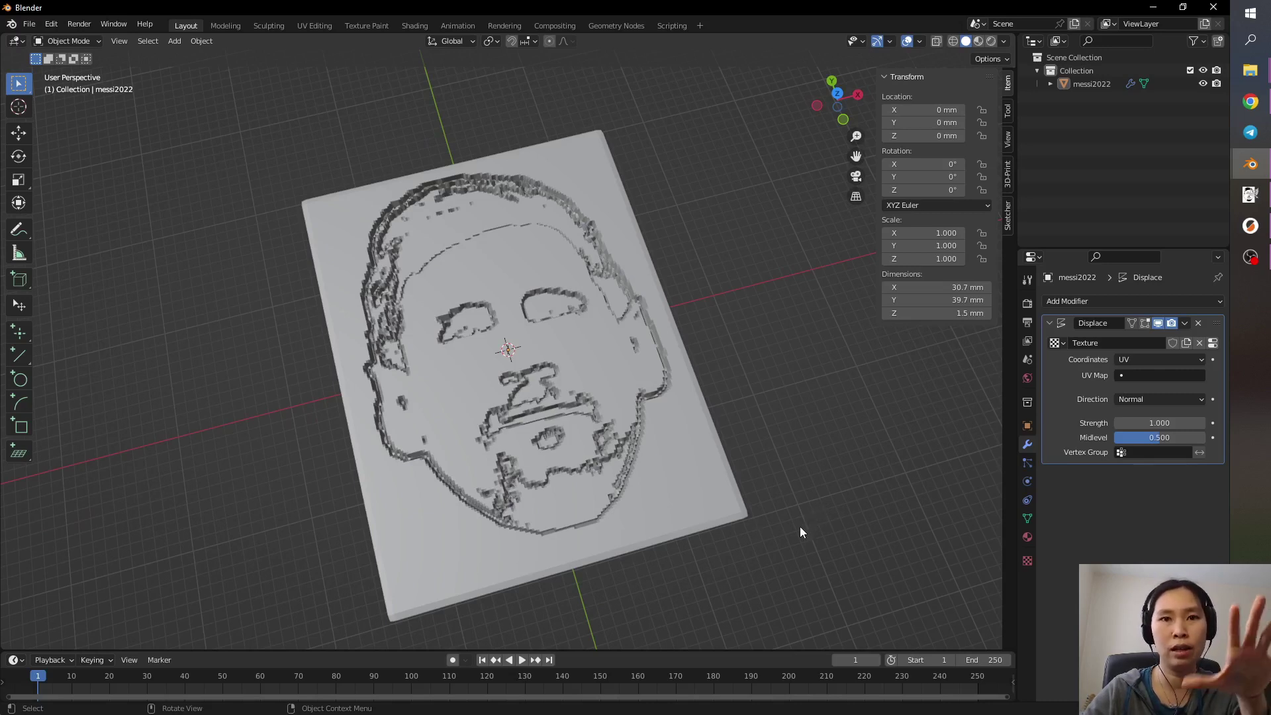
- In Edit Mode with X-ray enabled, select only the plate's upper layer of geometry from the front view
middle_click_drag(792, 550, 728, 462)
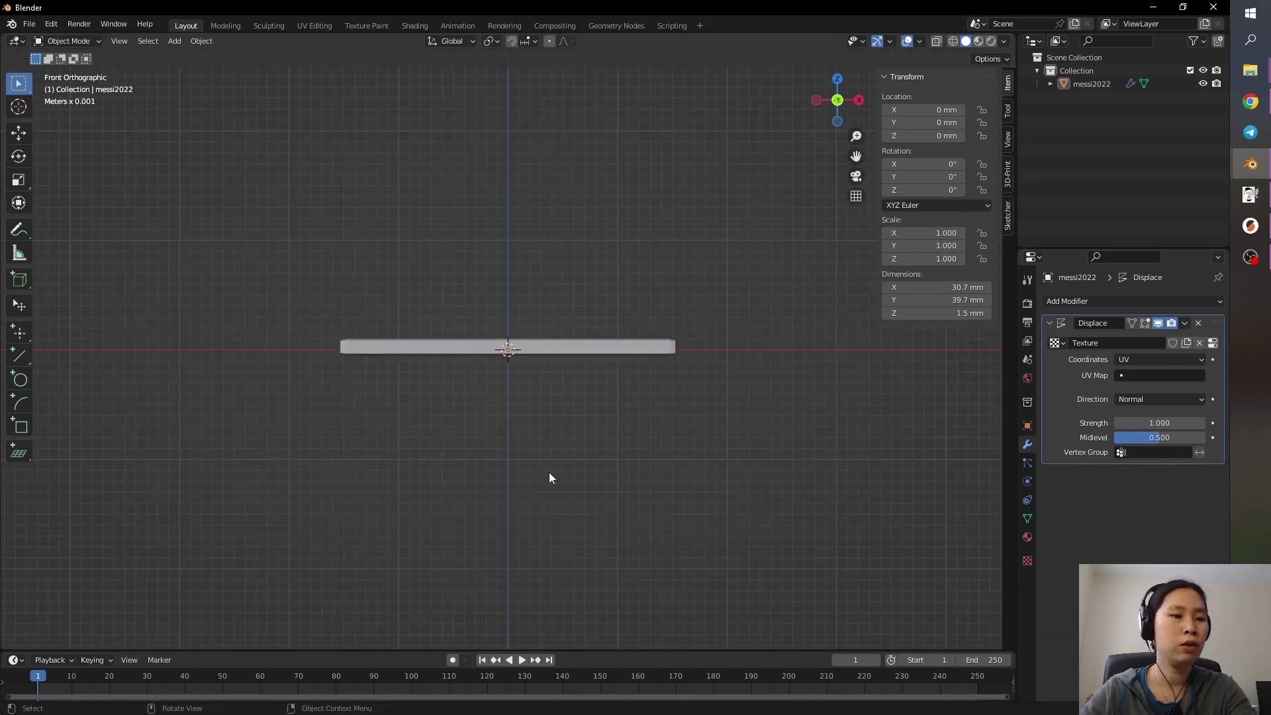
key("Tab")
scroll(501, 362, "up", 2)
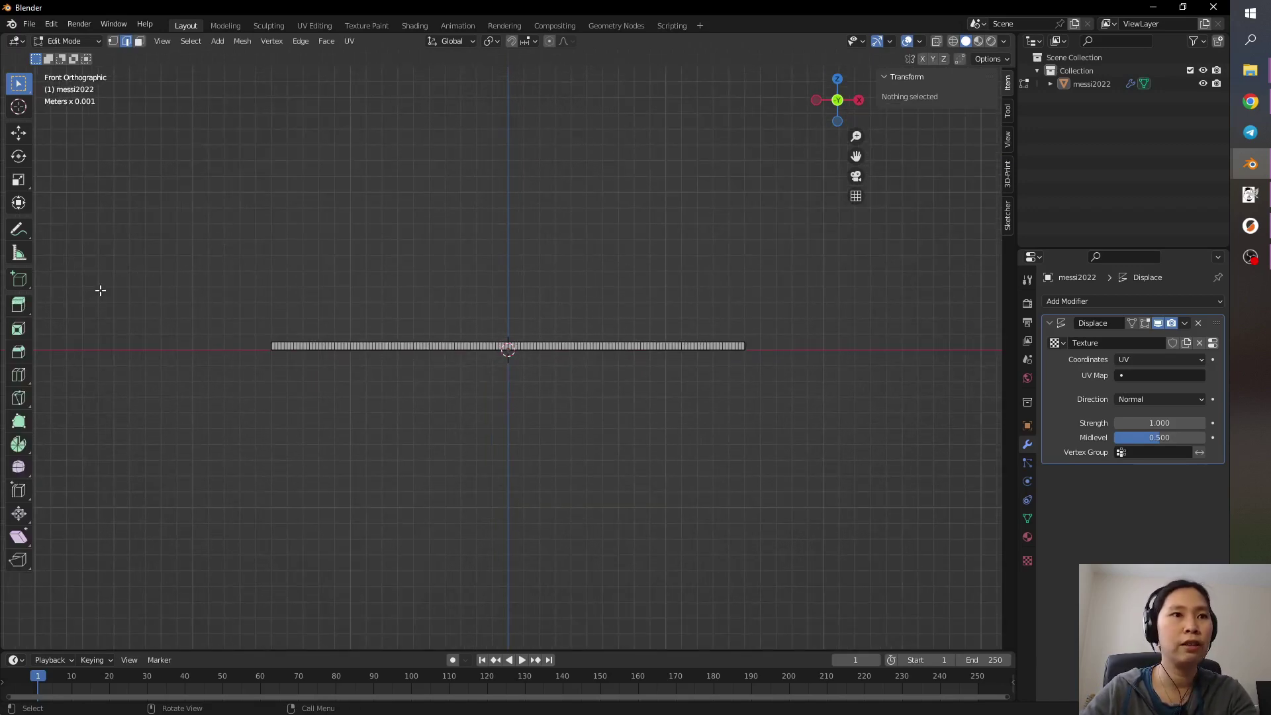
left_click(936, 41)
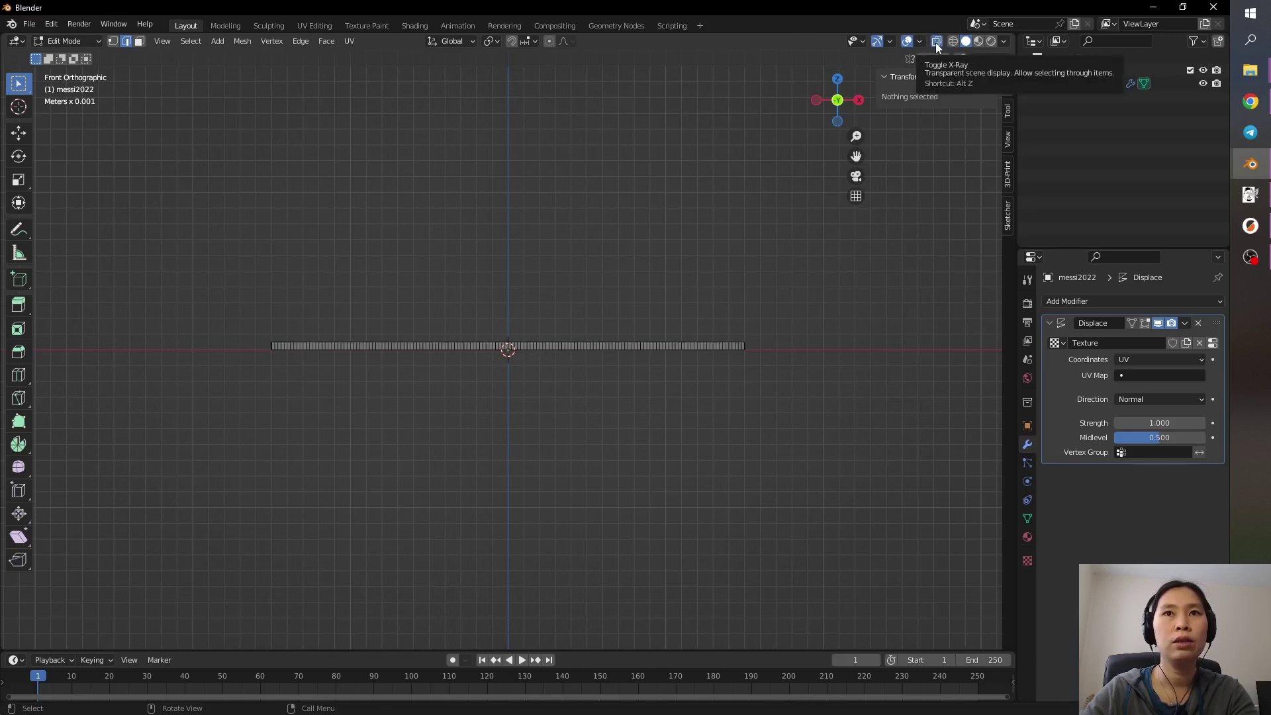
scroll(365, 425, "up", 1)
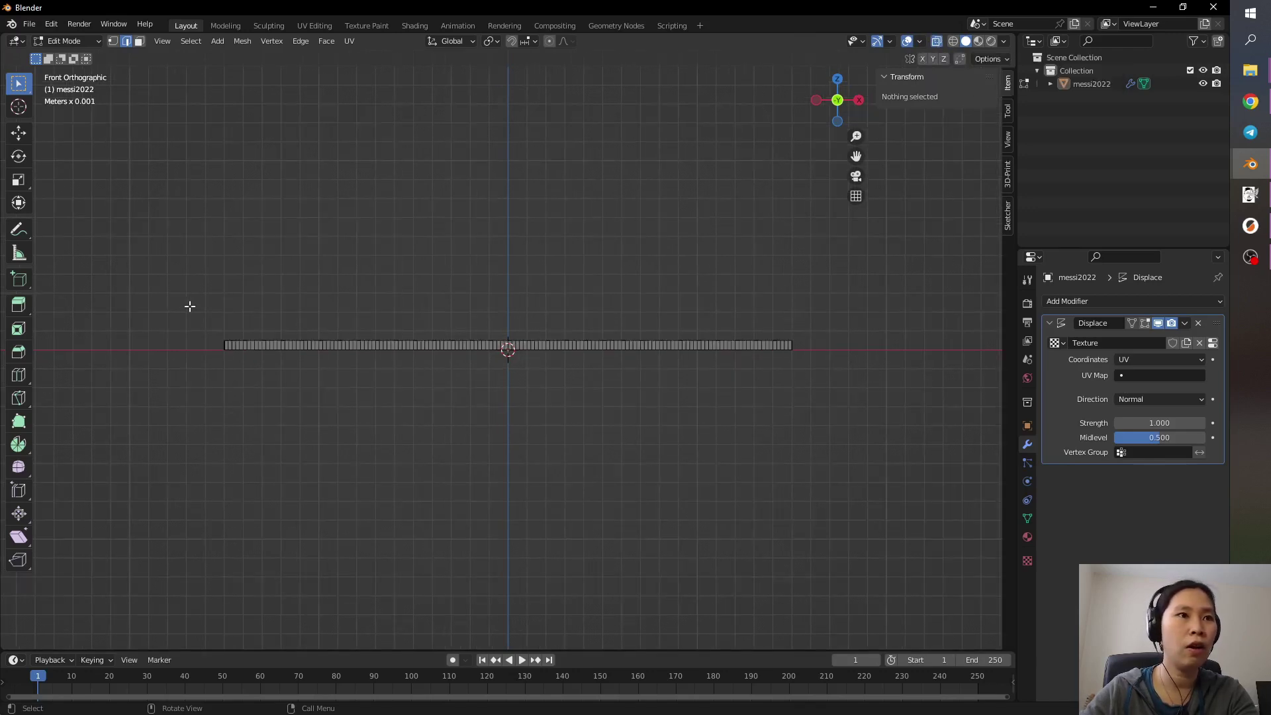
left_click_drag(194, 303, 819, 346)
middle_click_drag(691, 444, 685, 482)
scroll(685, 483, "down", 3)
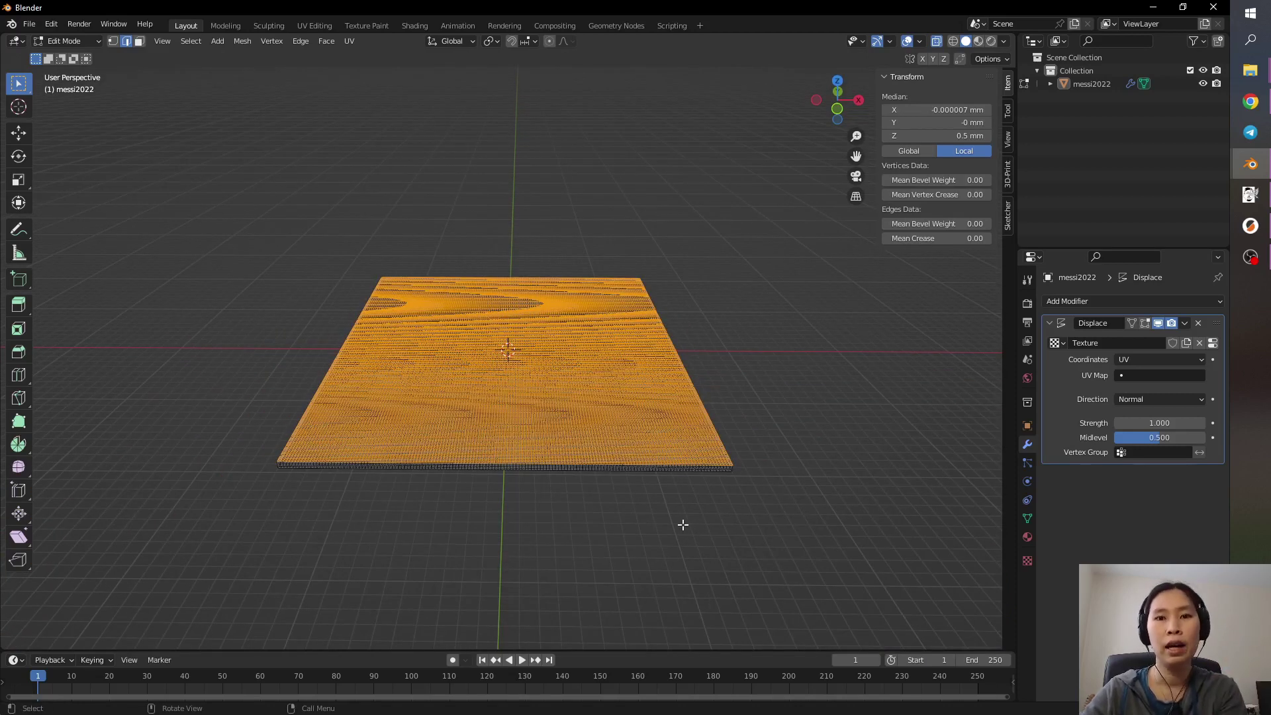
- Create a vertex group named topLayer and assign the selected upper layer to it
left_click(1026, 518)
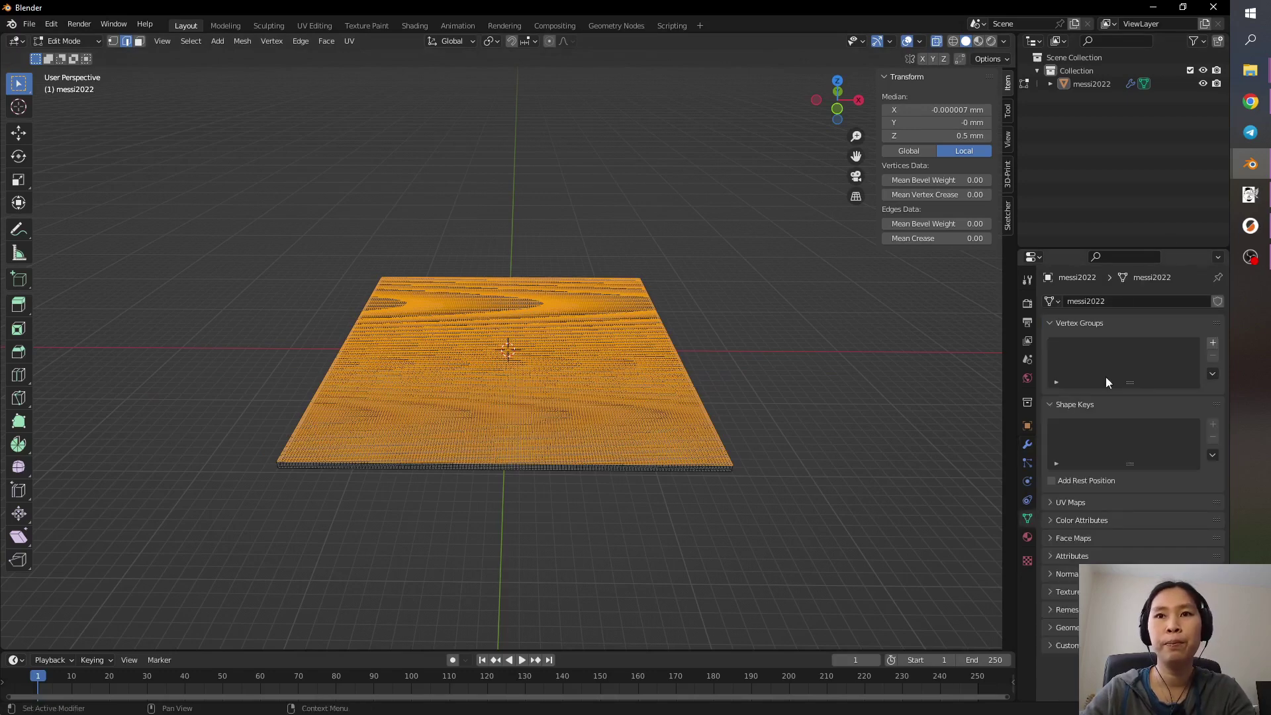
left_click(1213, 344)
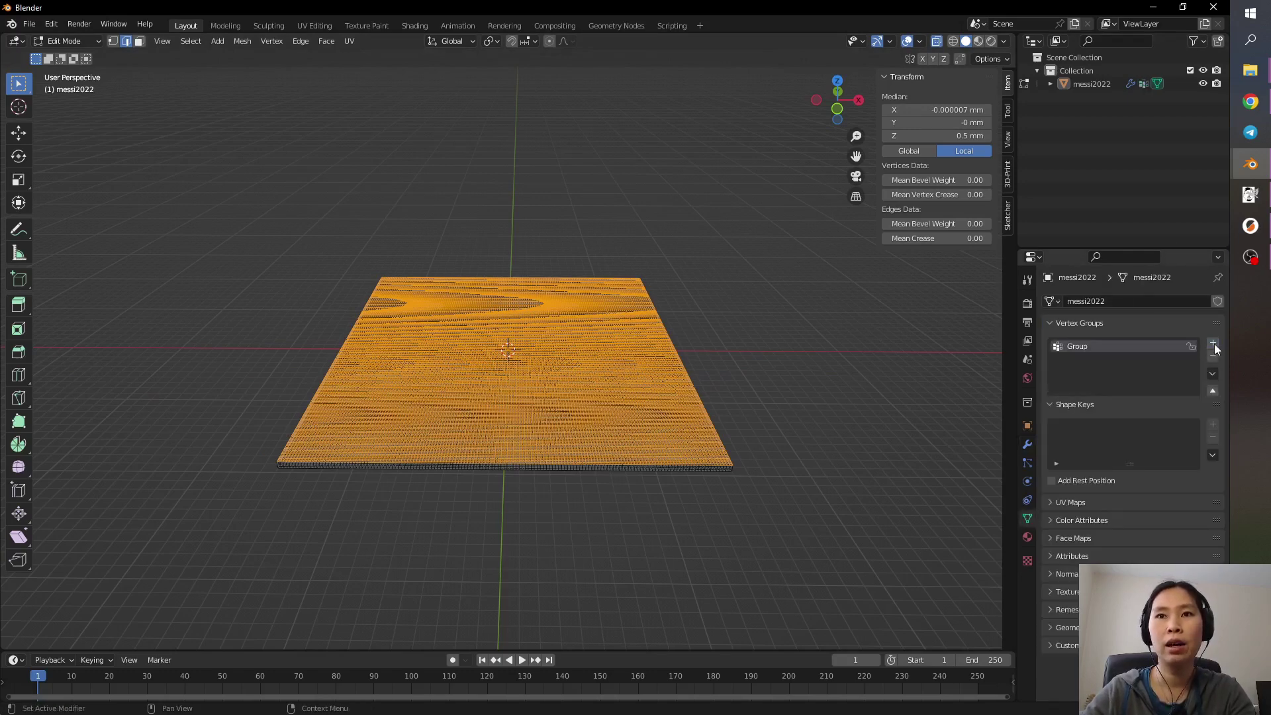
double_click(1087, 346)
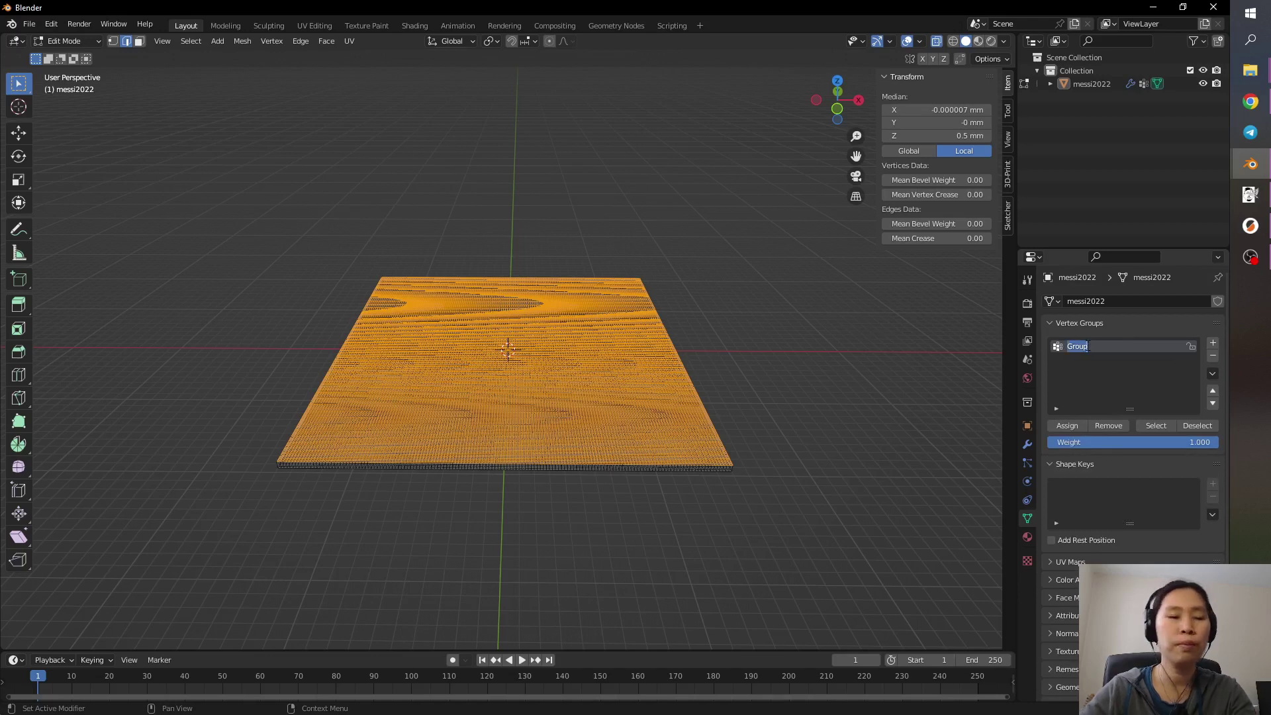
type("top")
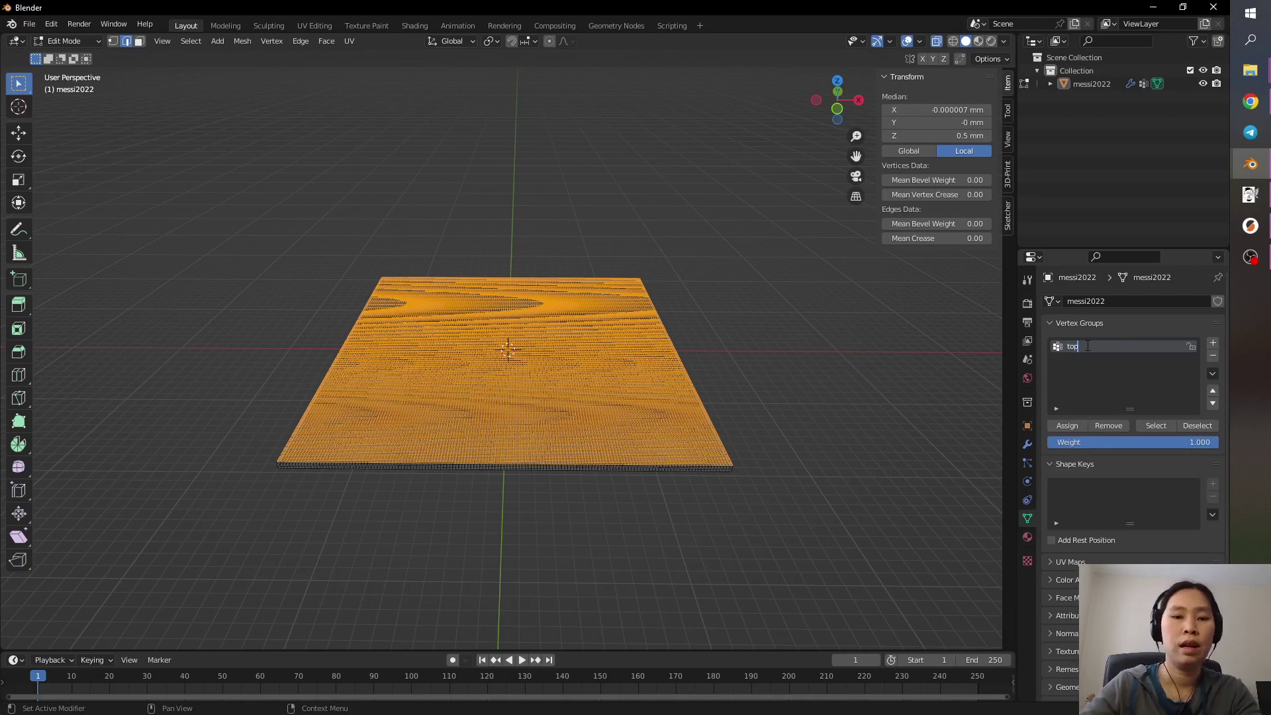
type("Layer")
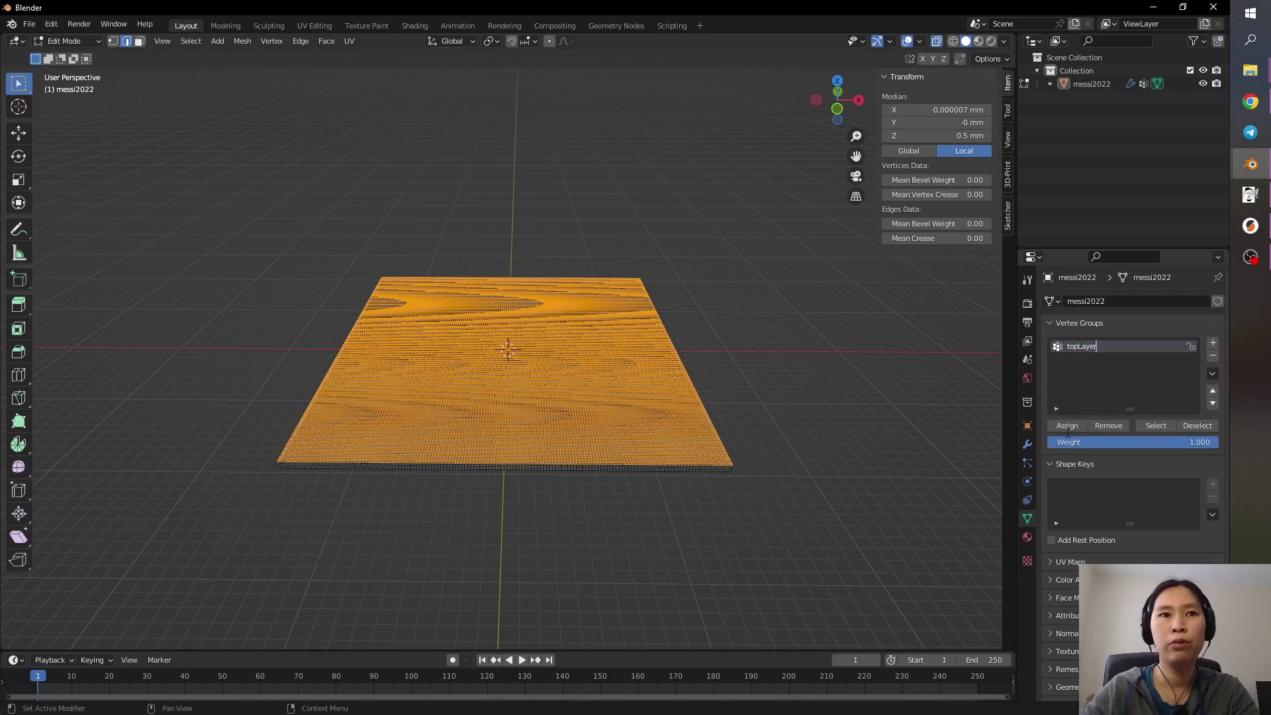
left_click(1067, 428)
left_click(1067, 428)
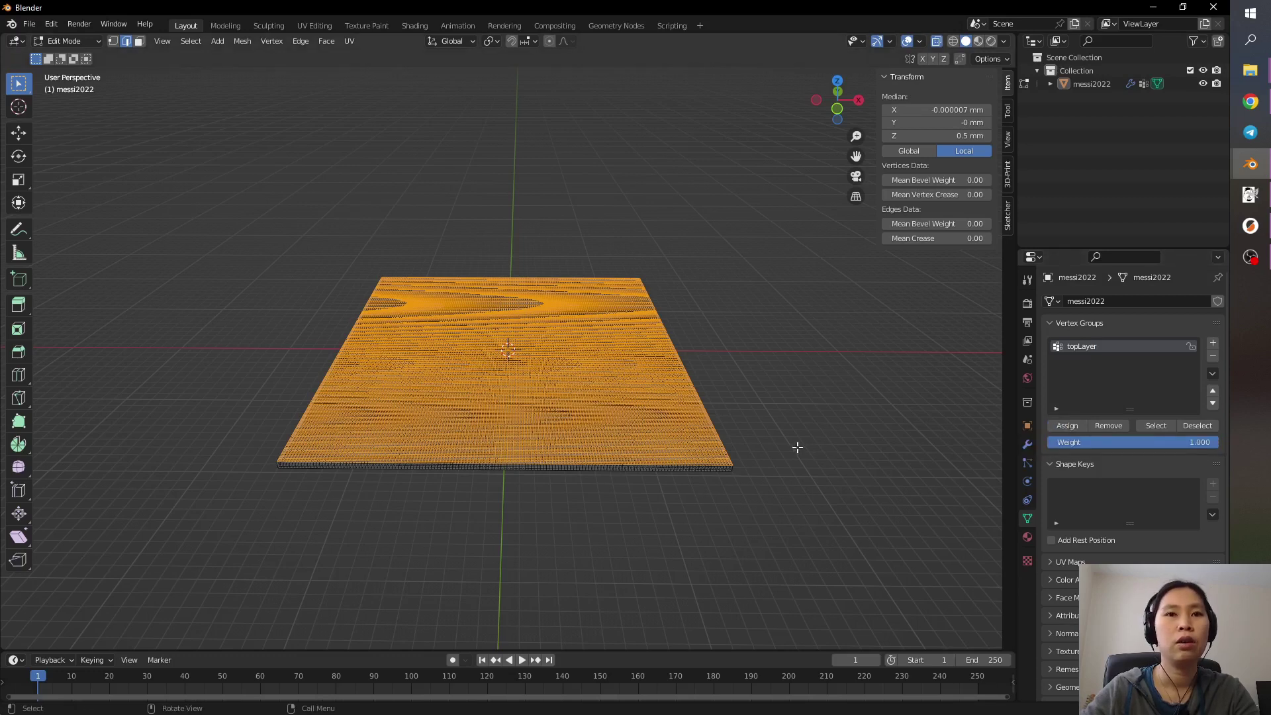
- Return to Object Mode and limit the Displace modifier to the topLayer vertex group
left_click(1027, 444)
key("Tab")
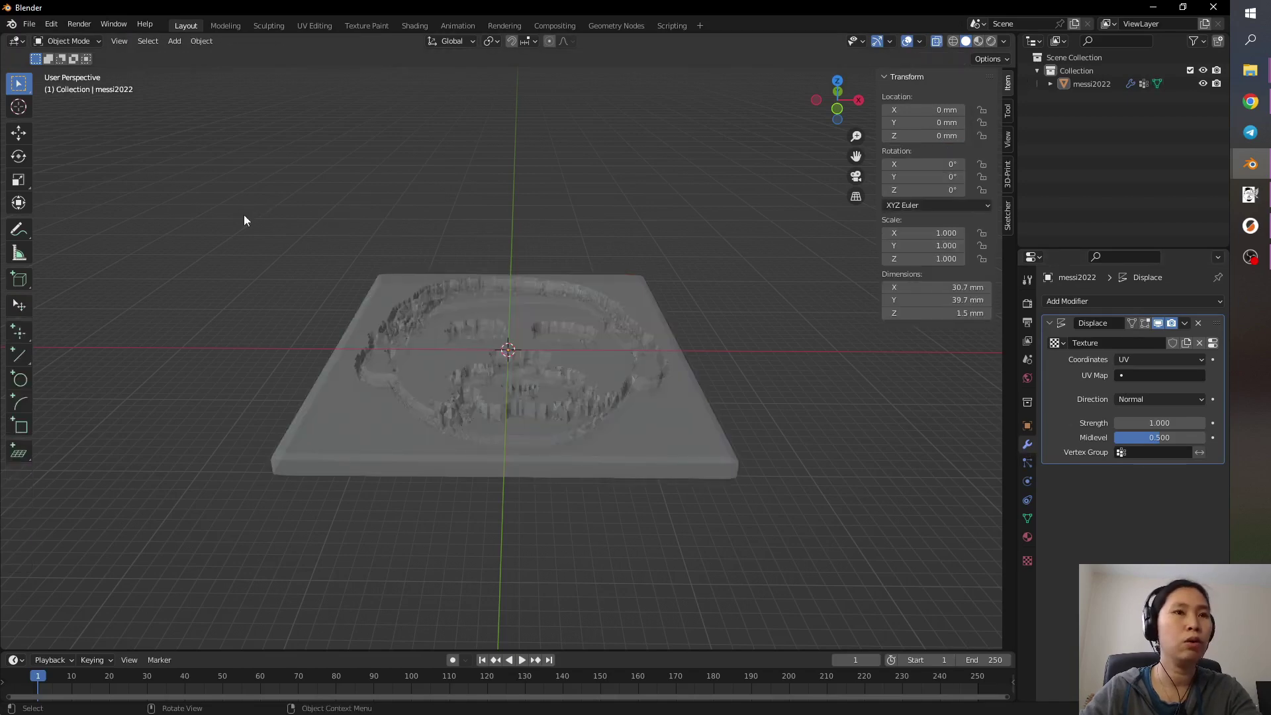
middle_click_drag(772, 458, 796, 488)
middle_click_drag(787, 501, 781, 500)
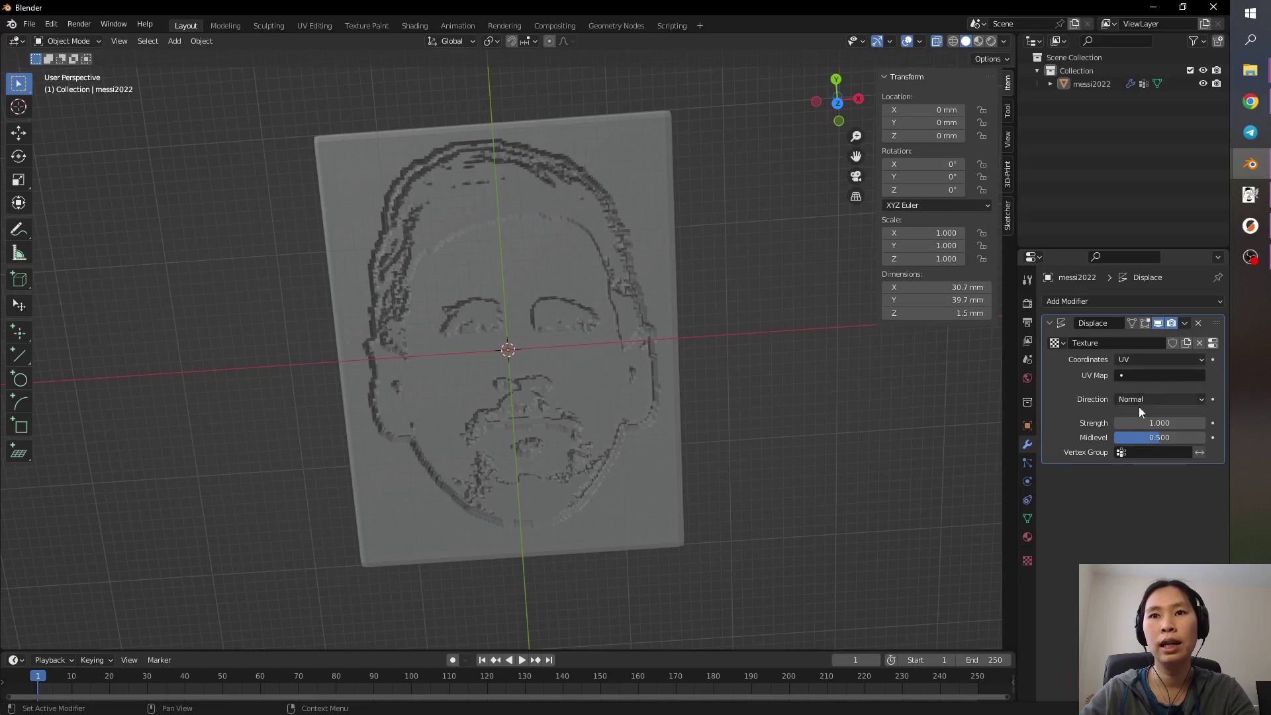
left_click(1148, 456)
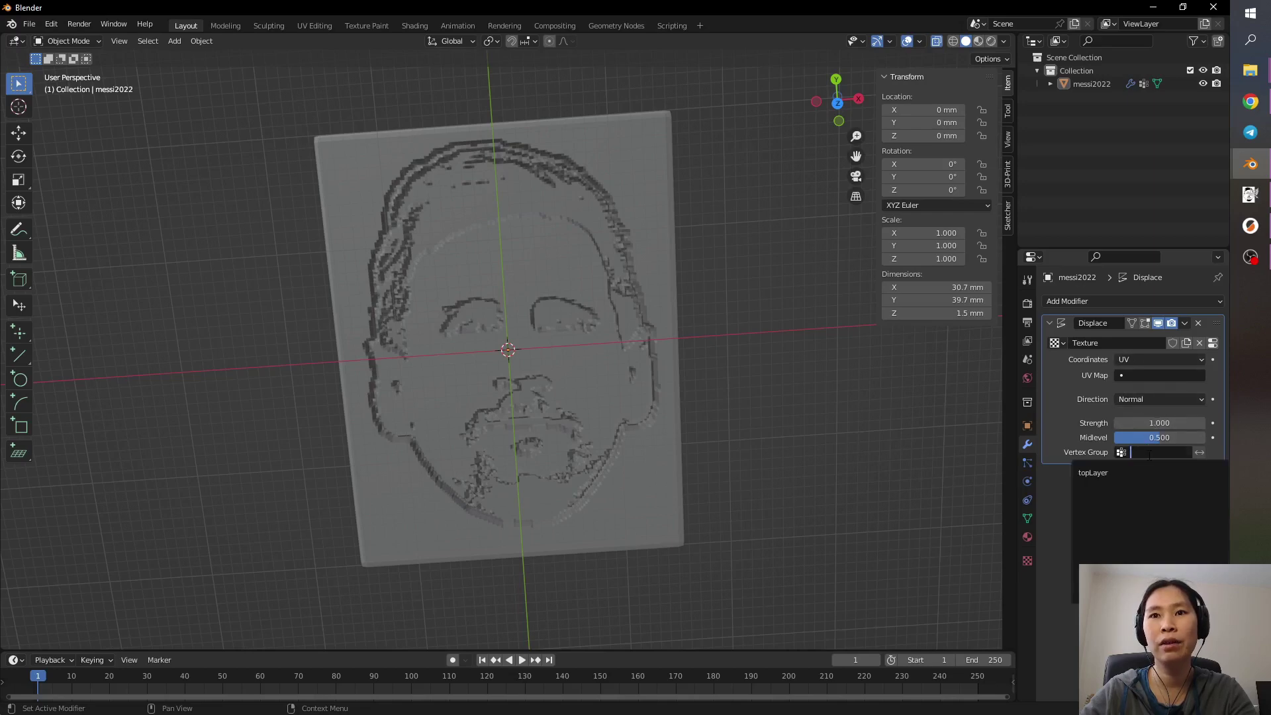
left_click(1100, 472)
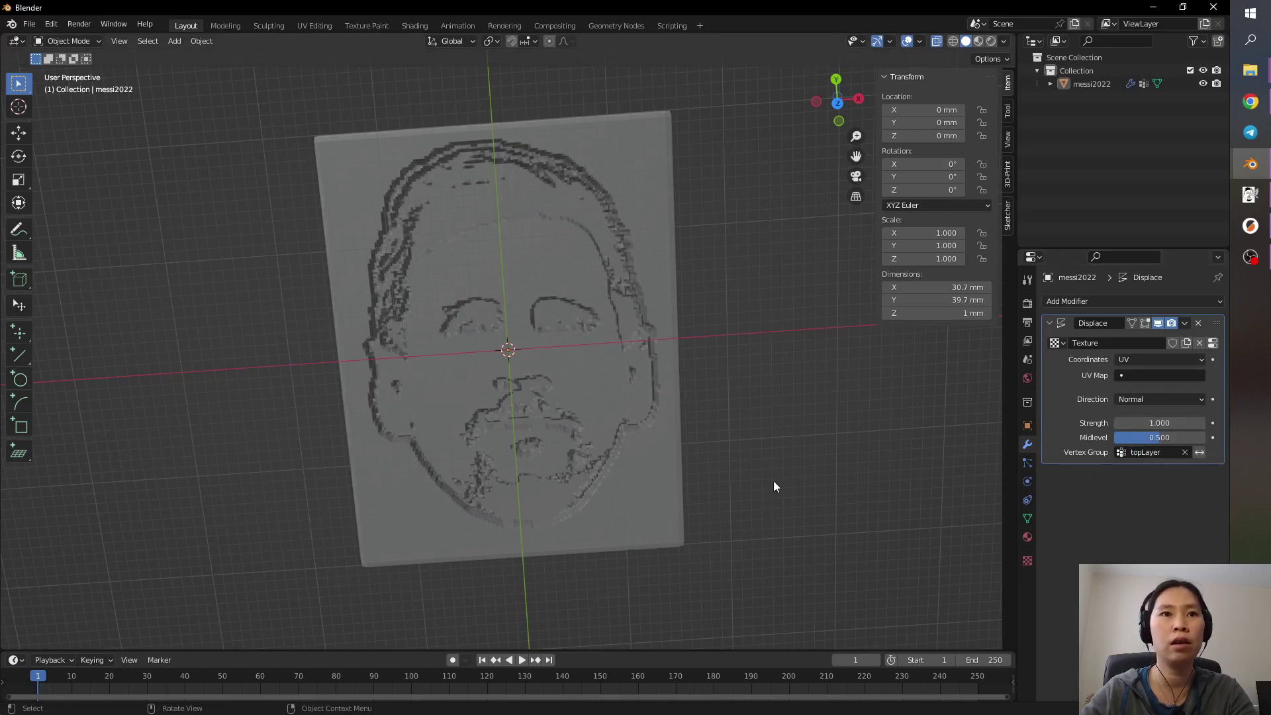
- Turn off X-ray and examine the displaced relief and plate edges from the side and from above
middle_click_drag(775, 487, 756, 610)
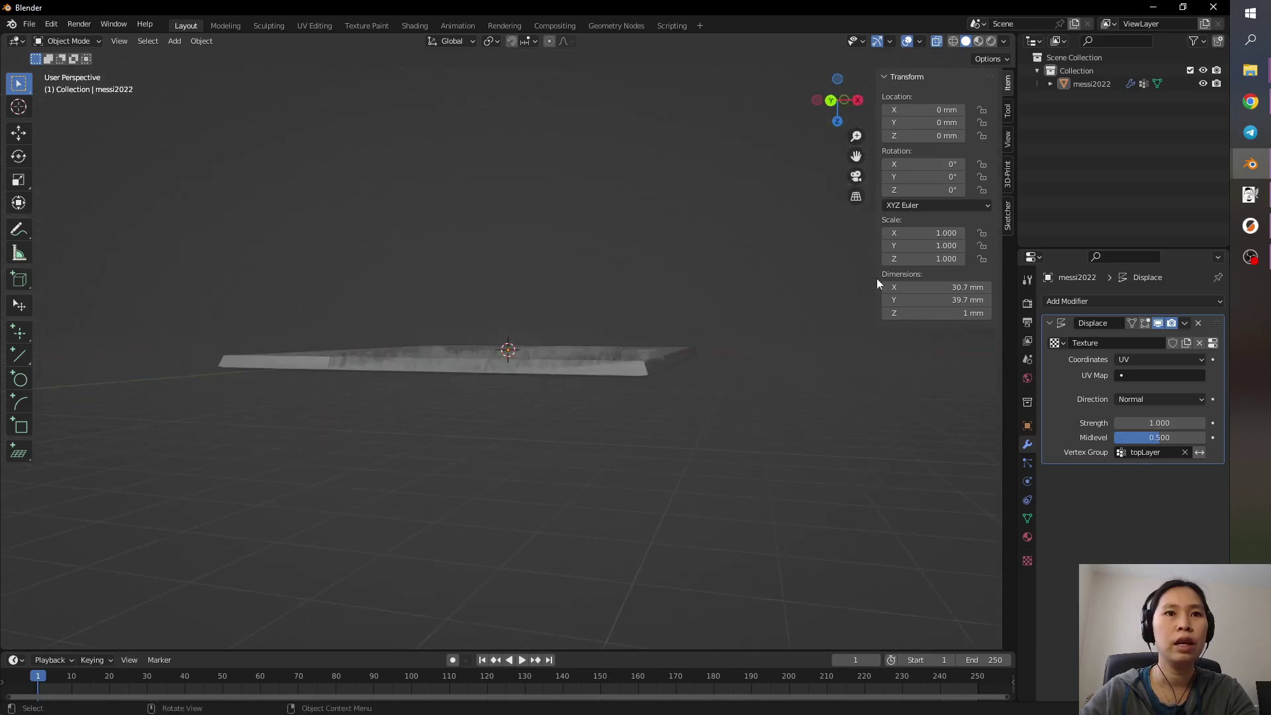
left_click(936, 41)
middle_click_drag(734, 337, 473, 294)
middle_click_drag(626, 434, 618, 482)
scroll(618, 482, "up", 3)
scroll(811, 415, "down", 3)
middle_click_drag(812, 415, 780, 526)
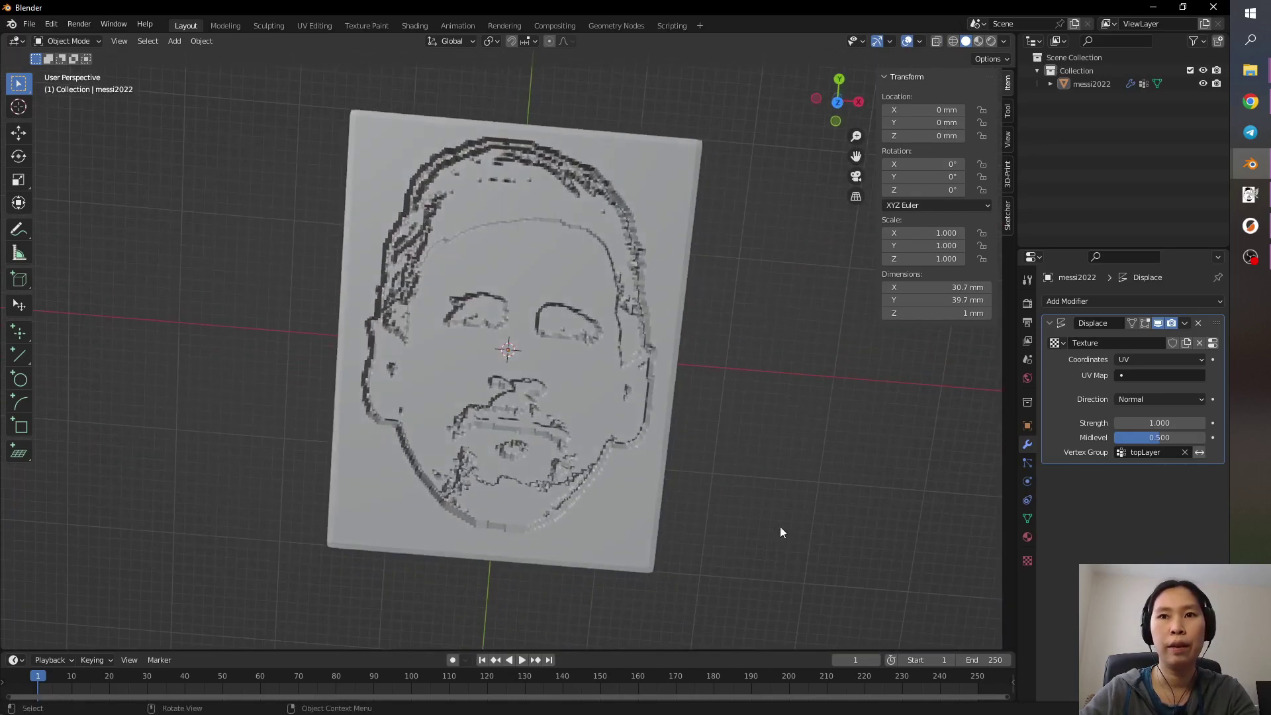
- Set the Displace modifier's UV map to UVMap and its direction to Z
left_click(1150, 375)
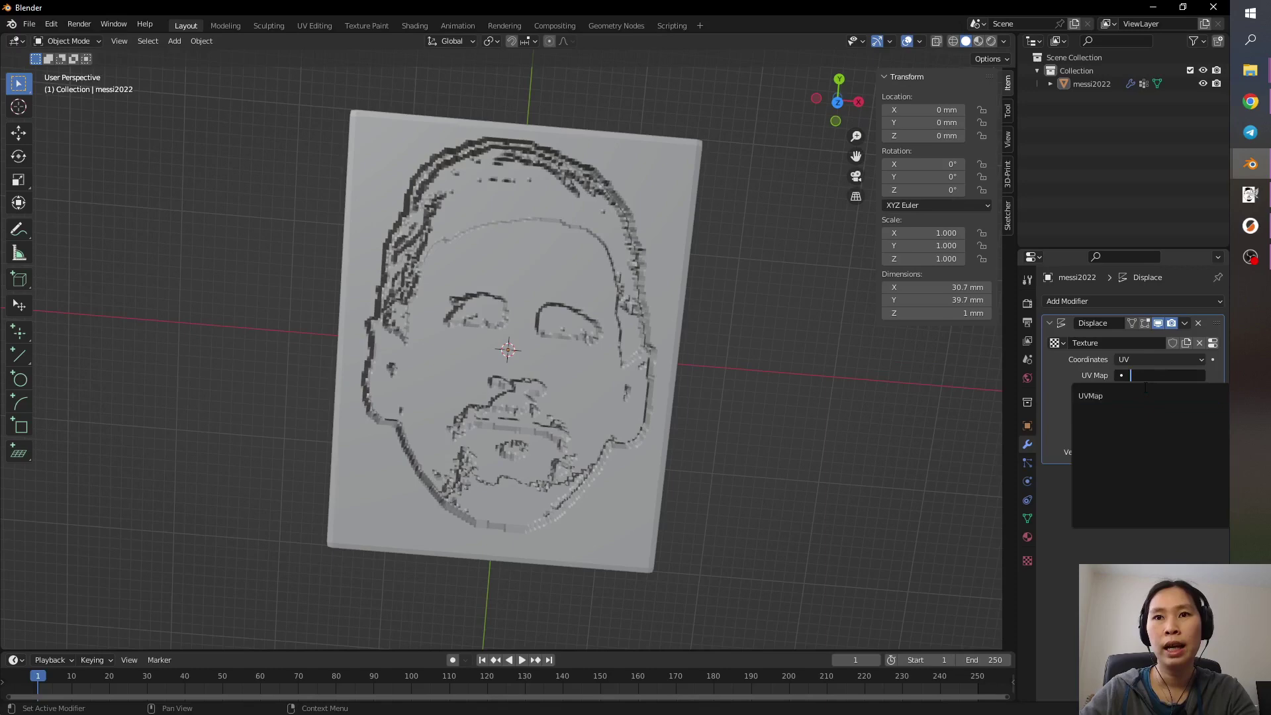
left_click(1113, 397)
left_click(1153, 400)
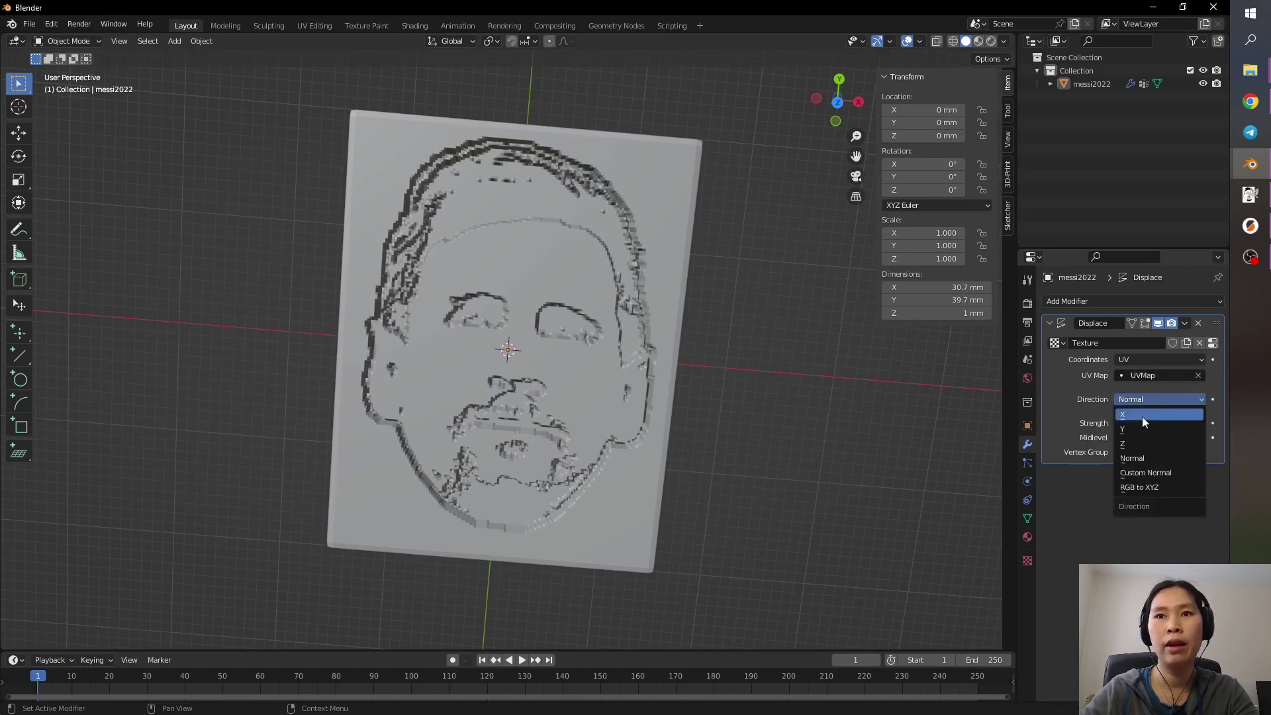
left_click(1137, 443)
middle_click_drag(792, 425, 781, 467)
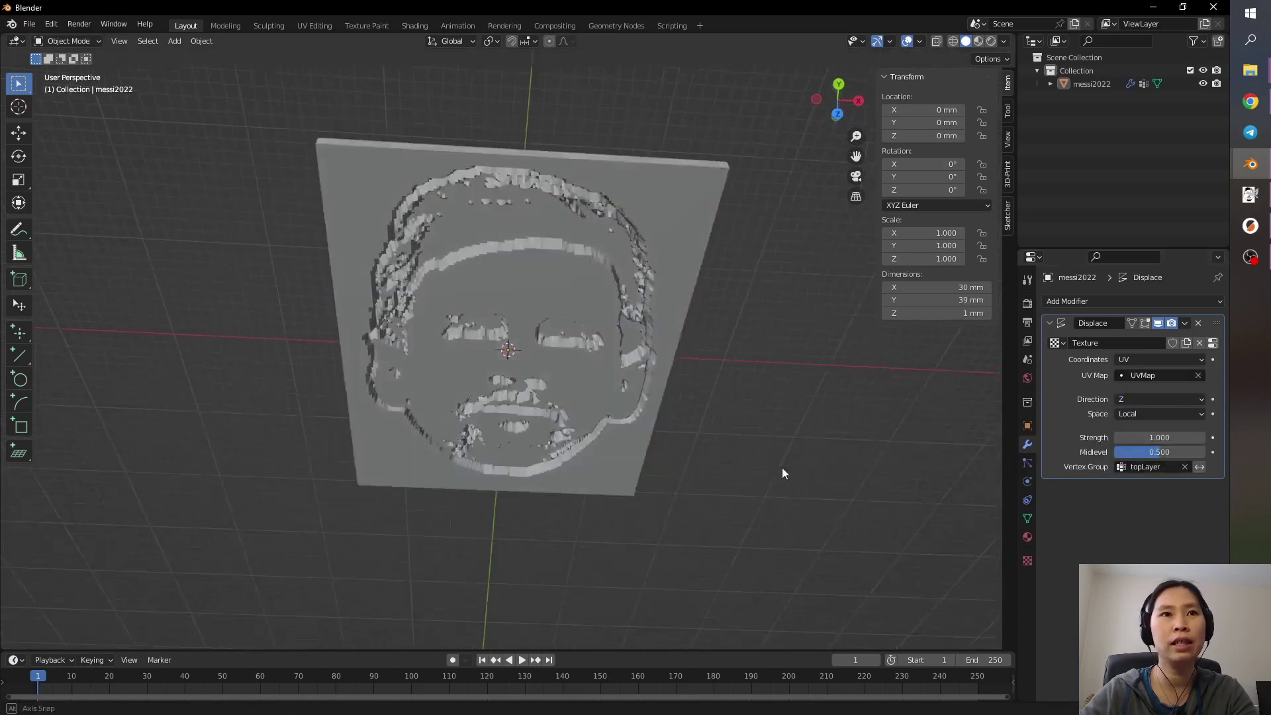
- Set the Displace modifier's midlevel to 1 and check the relief from the top and from the side
key("KP_7")
left_click(1165, 457)
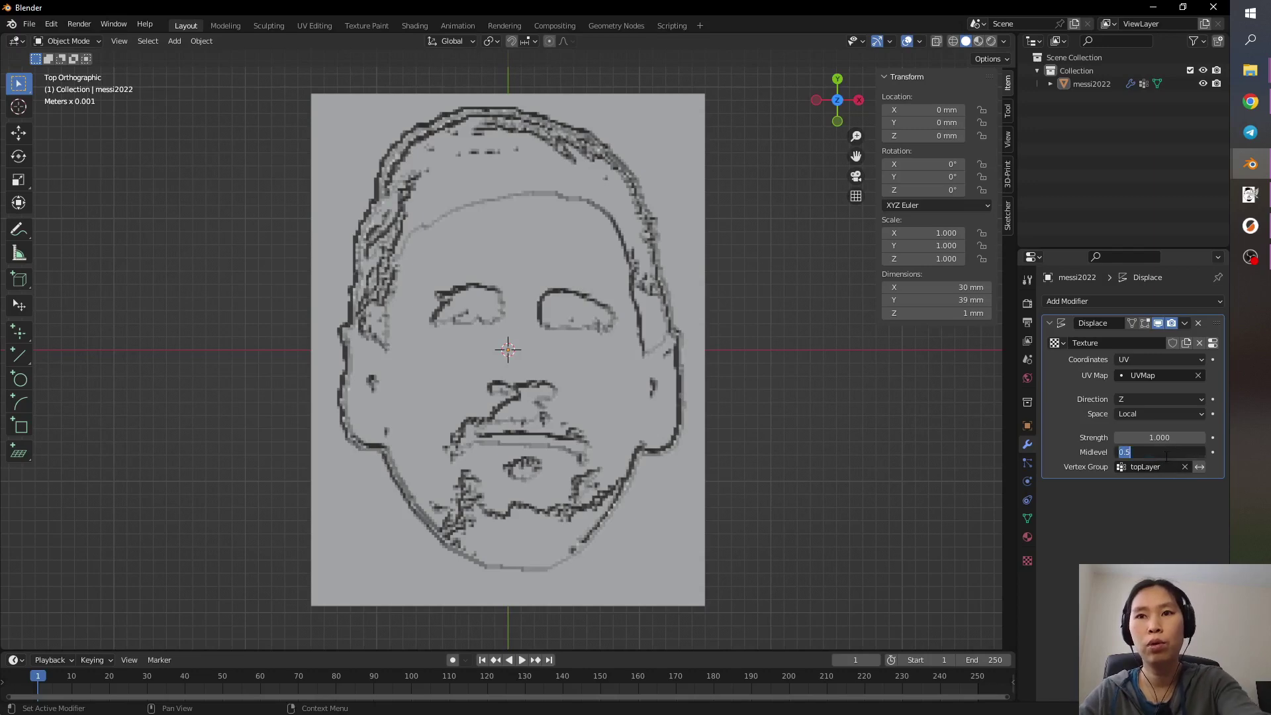
type("1")
key("Return")
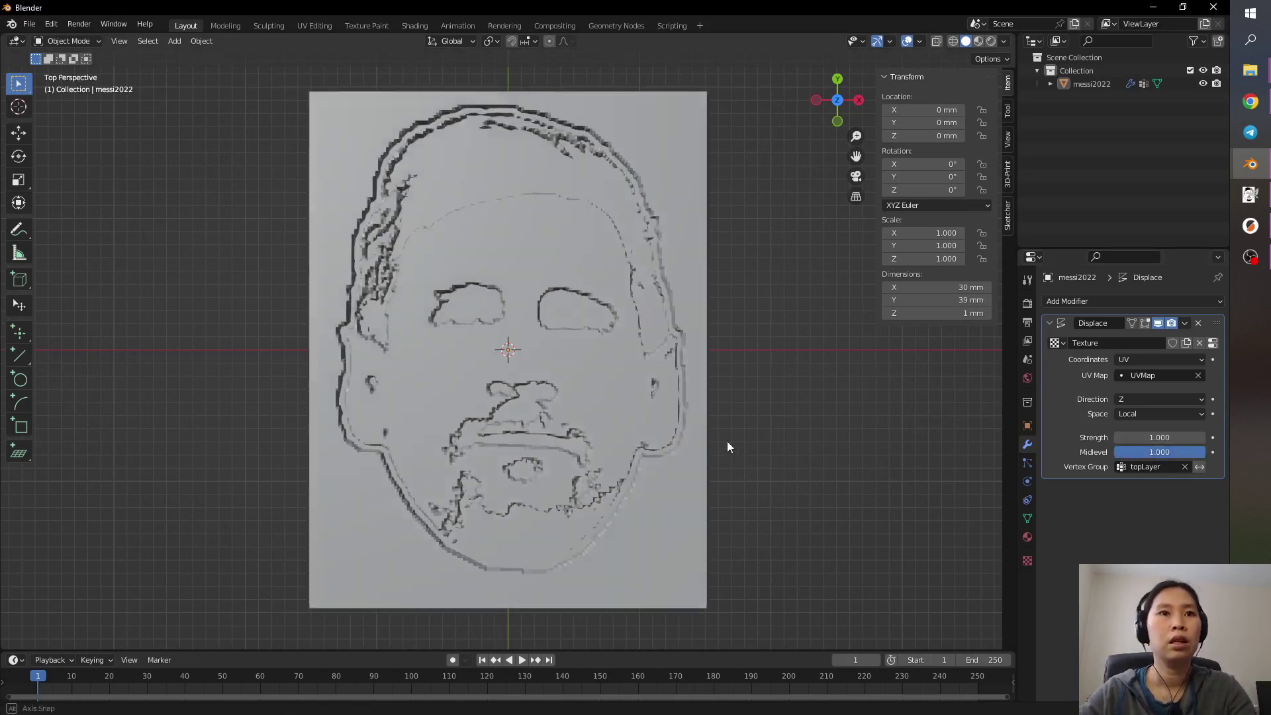
middle_click_drag(727, 441, 716, 593)
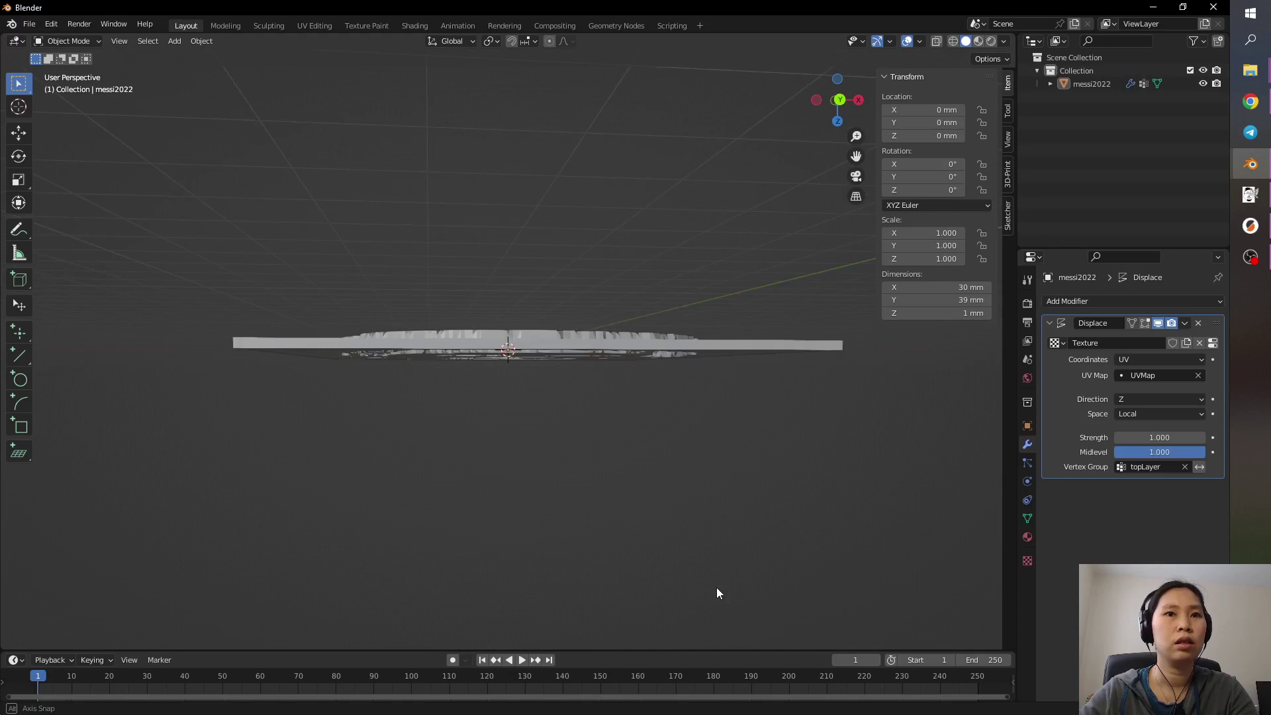
- Set the Displace modifier's strength to -0.5 and check the portrait relief from the side and in top view
left_click(1167, 438)
type("-0")
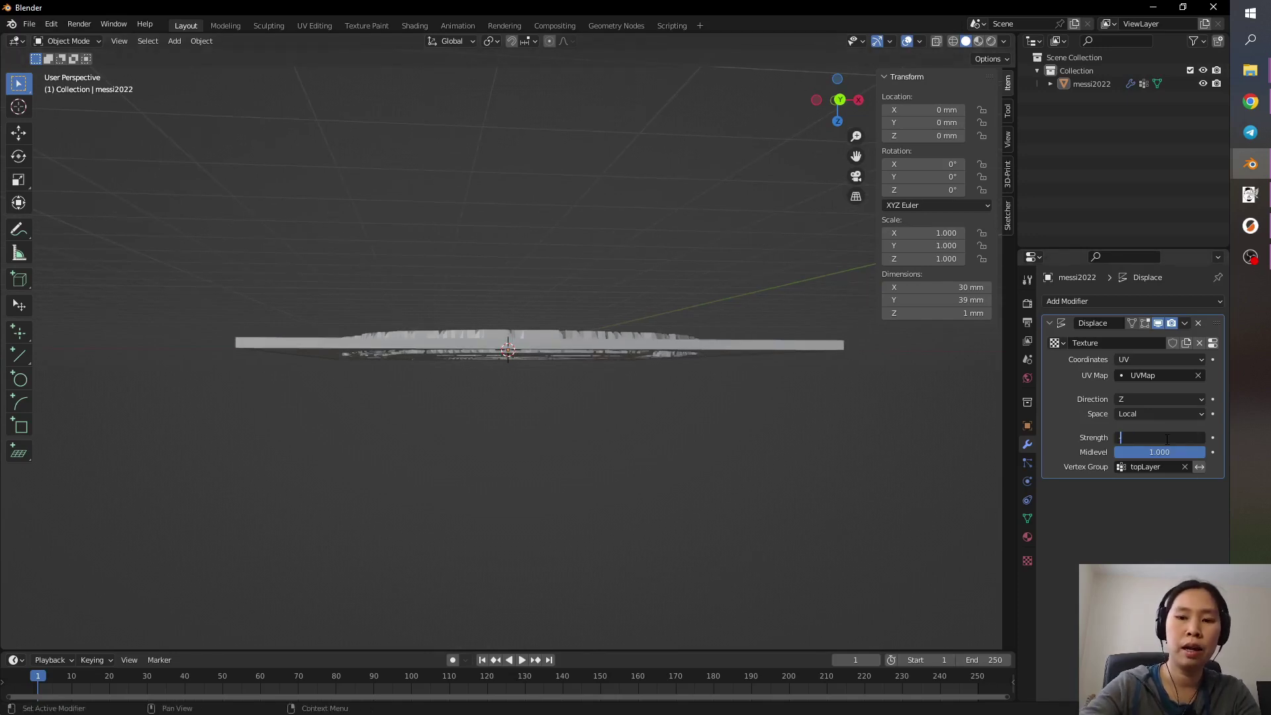
type(".5")
key("Return")
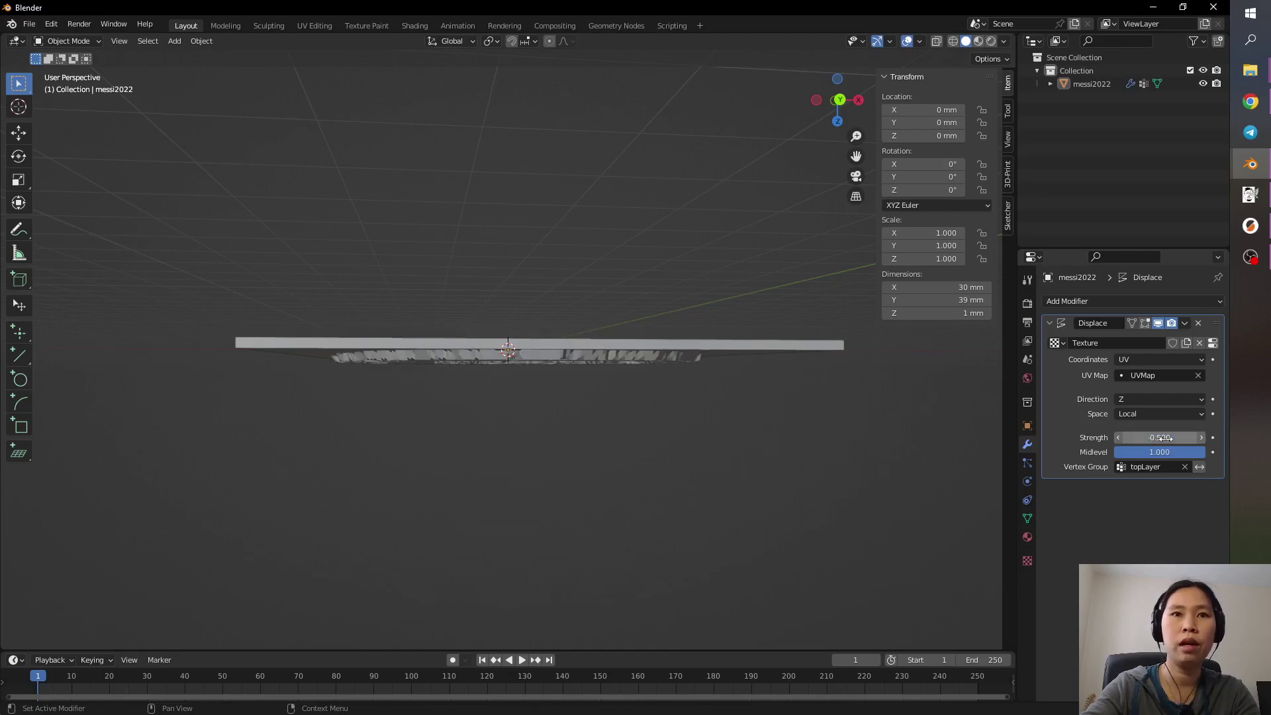
middle_click_drag(591, 413, 575, 299)
middle_click_drag(646, 363, 613, 530)
key("KP_7")
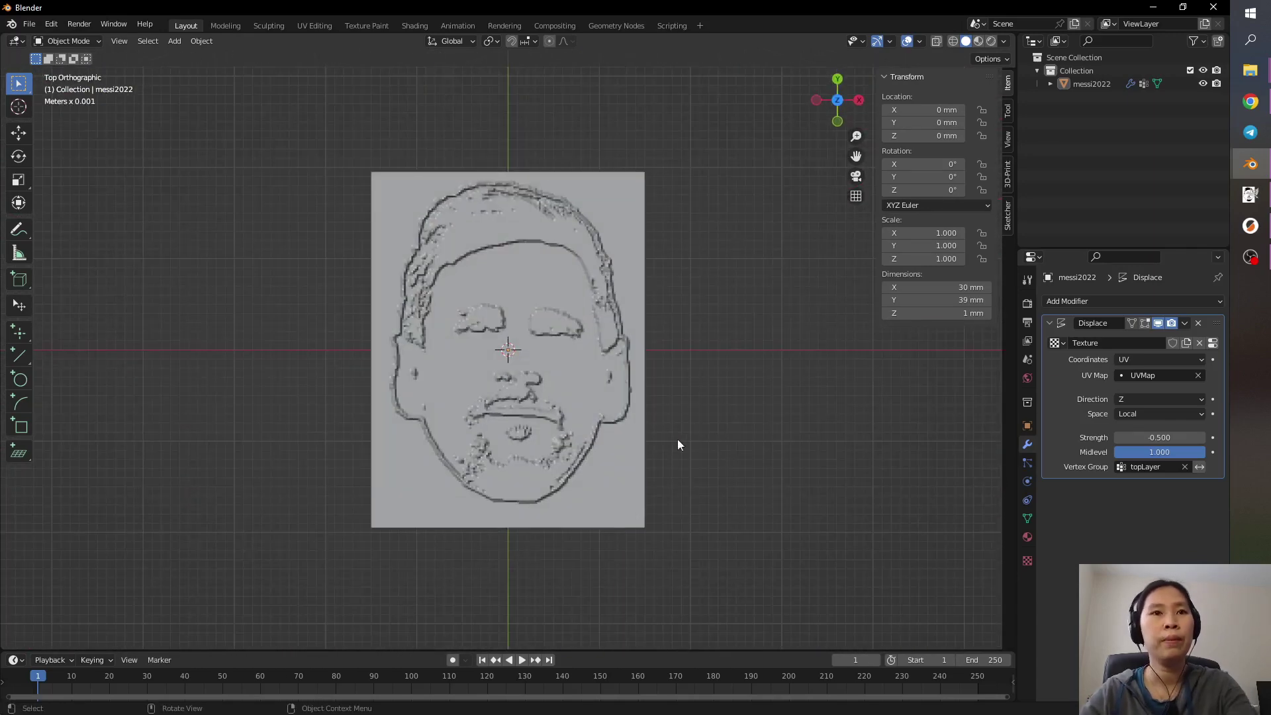
scroll(655, 450, "up", 3)
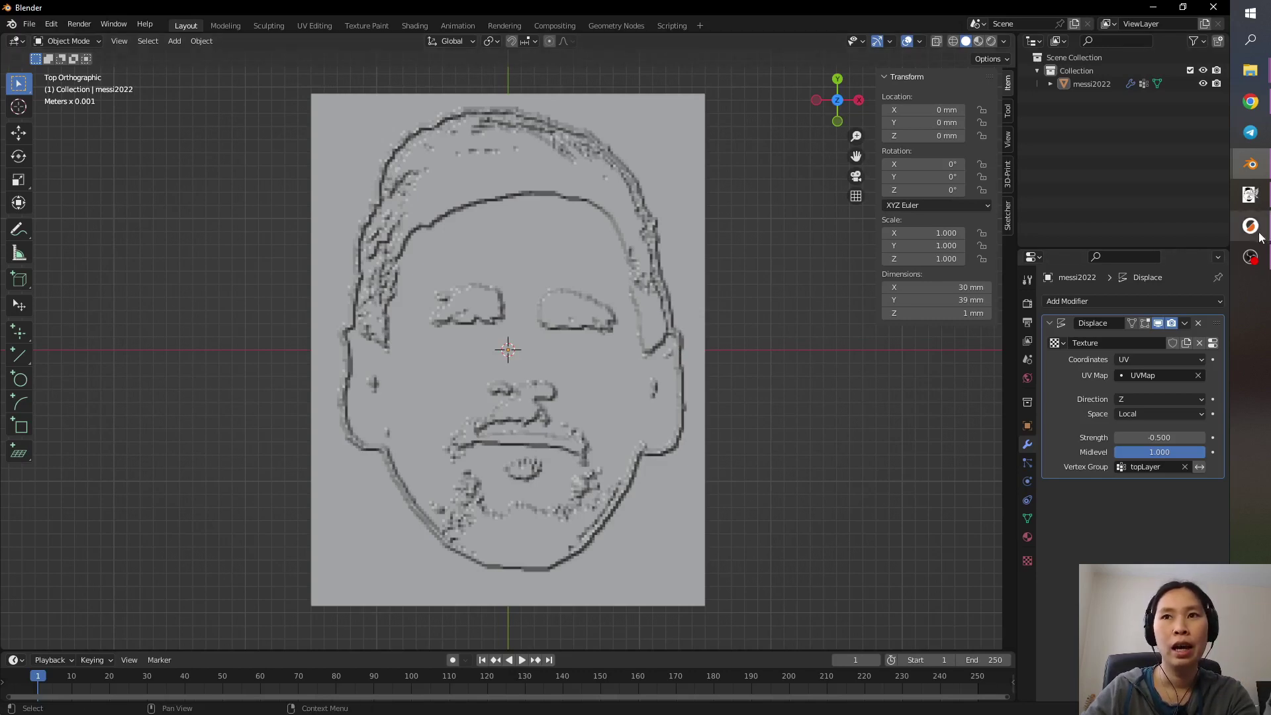
- Look at the messinoframe project in PrusaSlicer and return to Blender to inspect the portrait relief
mouse_move(1250, 227)
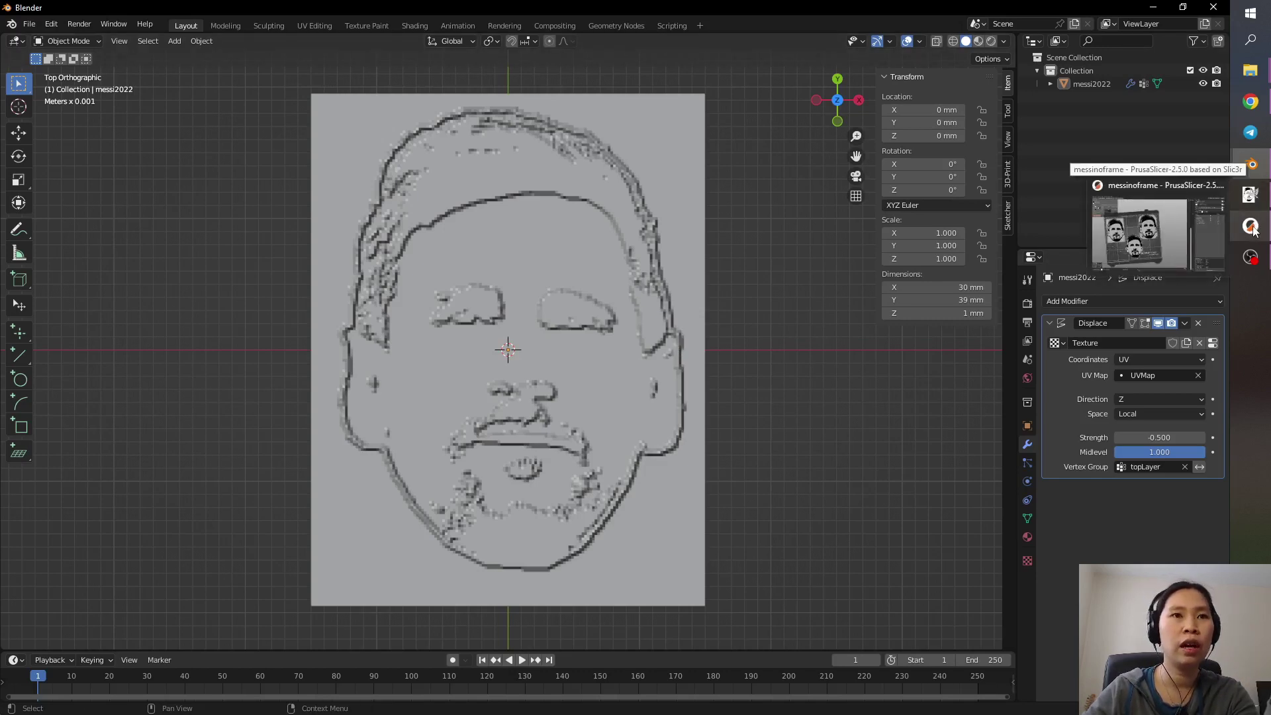
left_click(1158, 225)
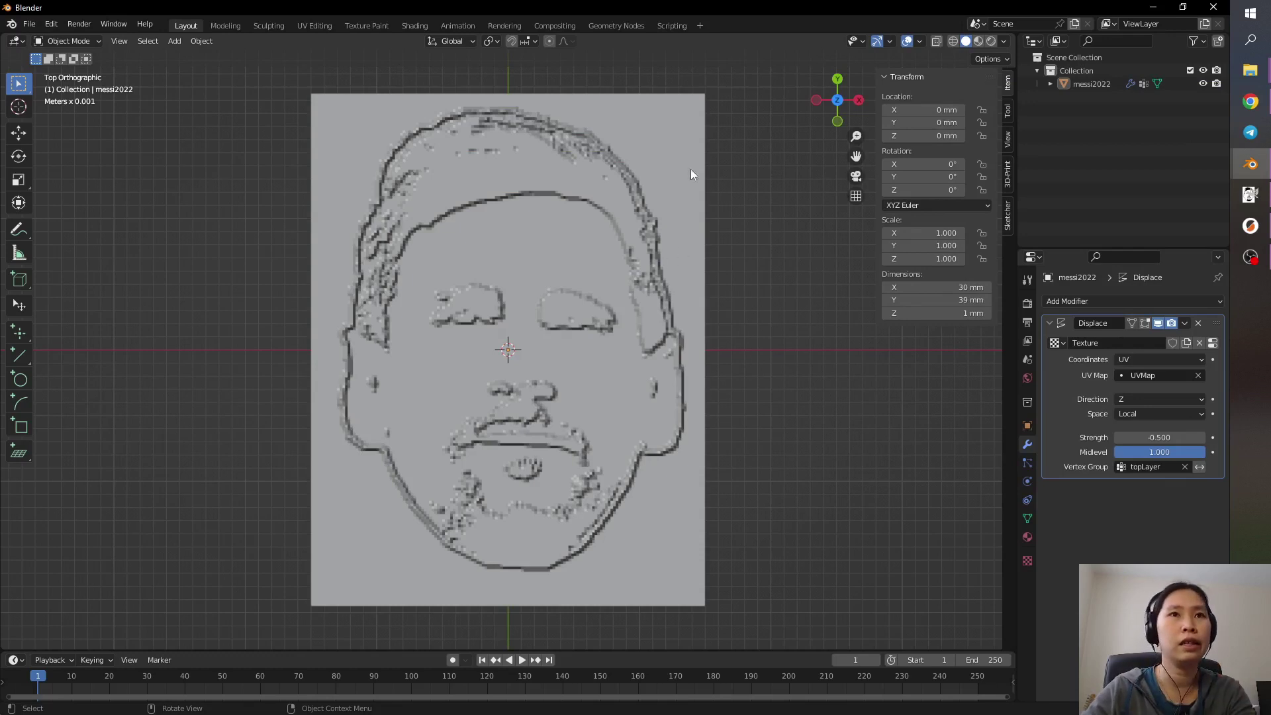
middle_click_drag(723, 285, 739, 305)
scroll(750, 304, "up", 2)
scroll(748, 267, "down", 3)
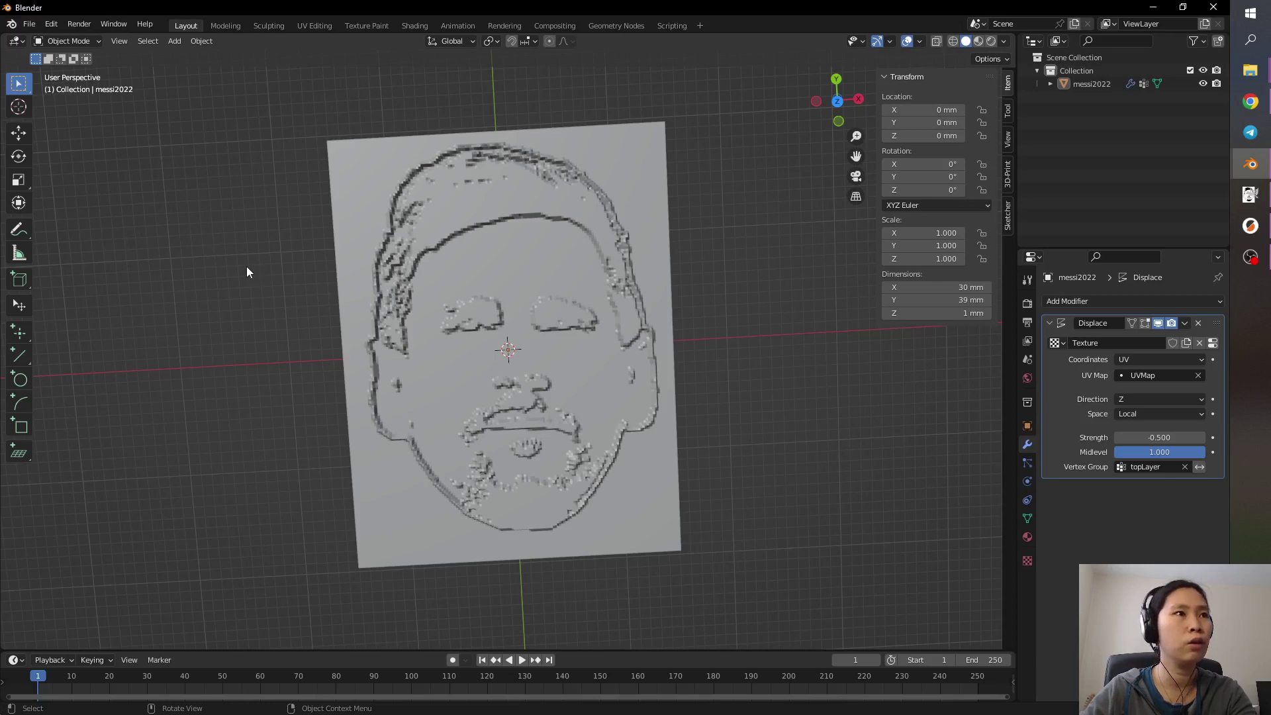
- Add a 39 mm cube at the origin and reduce its dimensions to 30 mm in X and 4 mm in Z
key("shift+a")
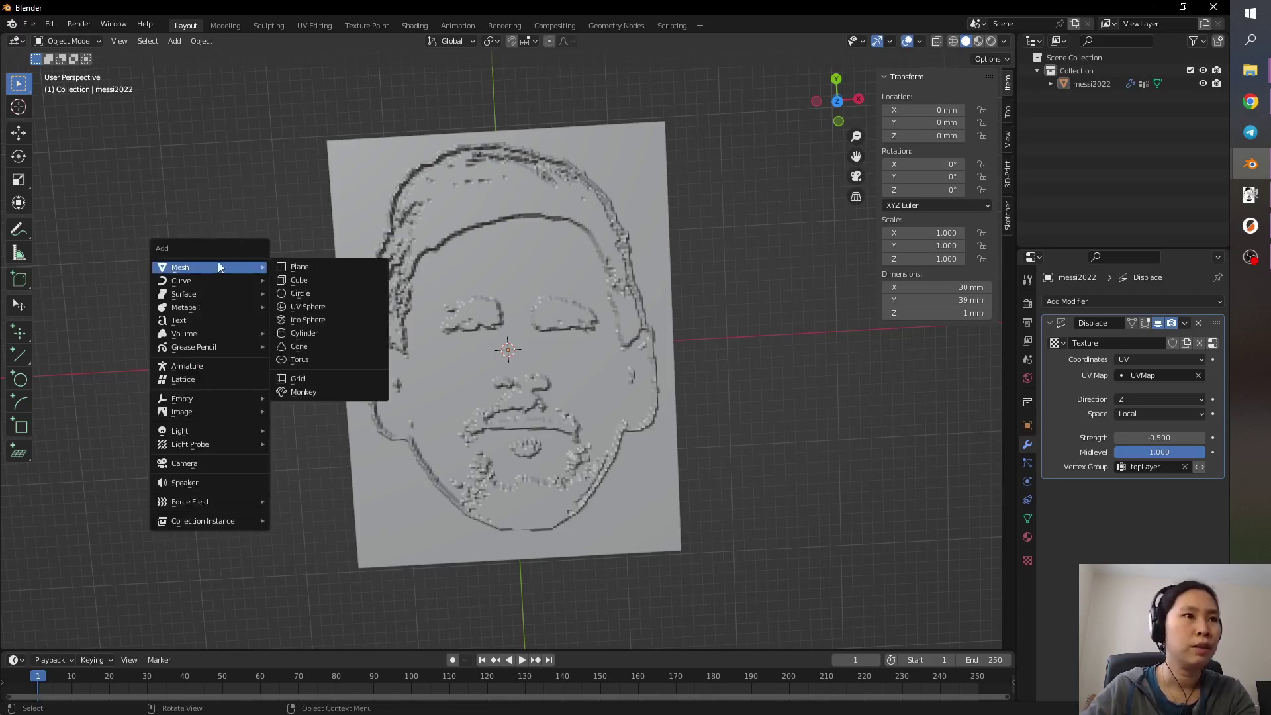
left_click(297, 280)
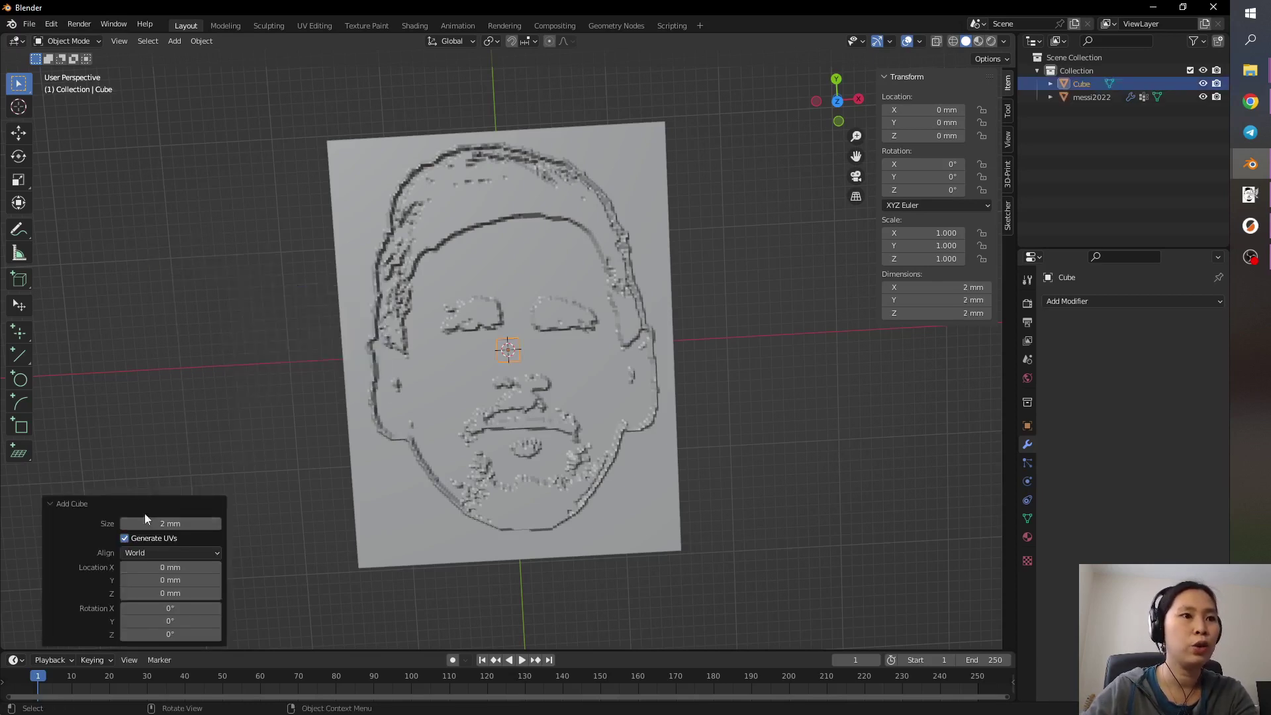
left_click(180, 523)
type("39")
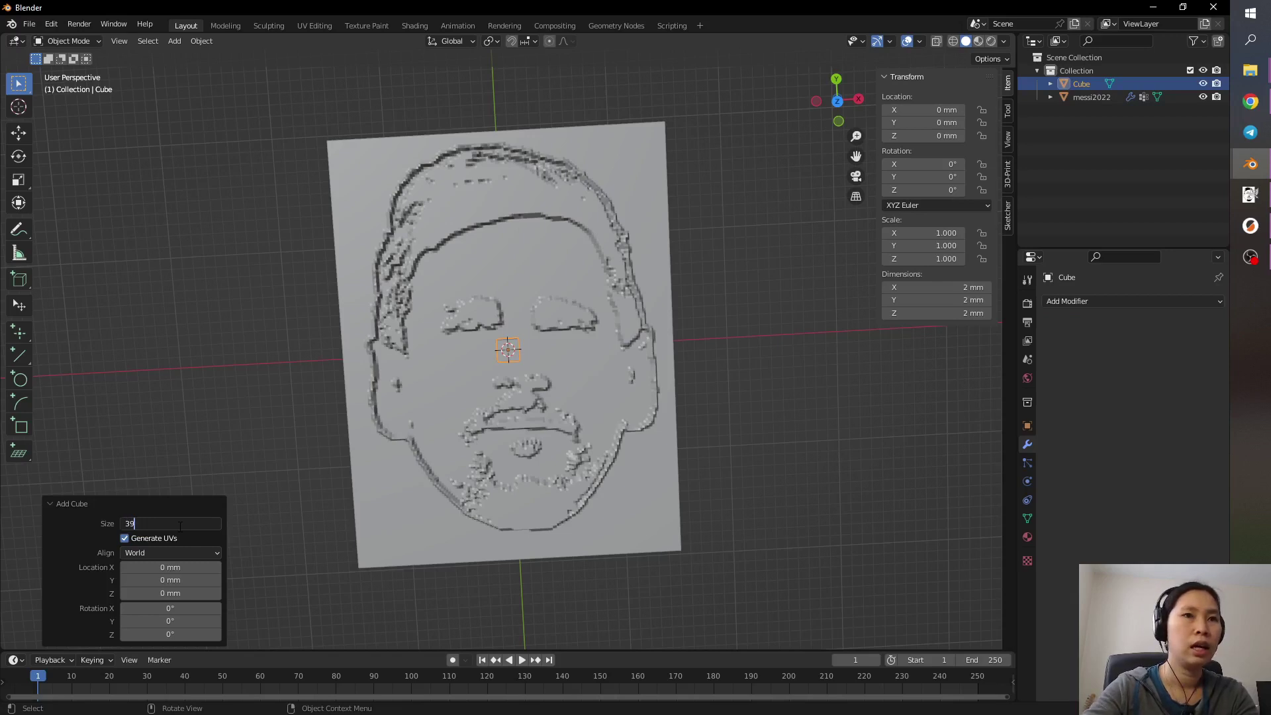
key("Return")
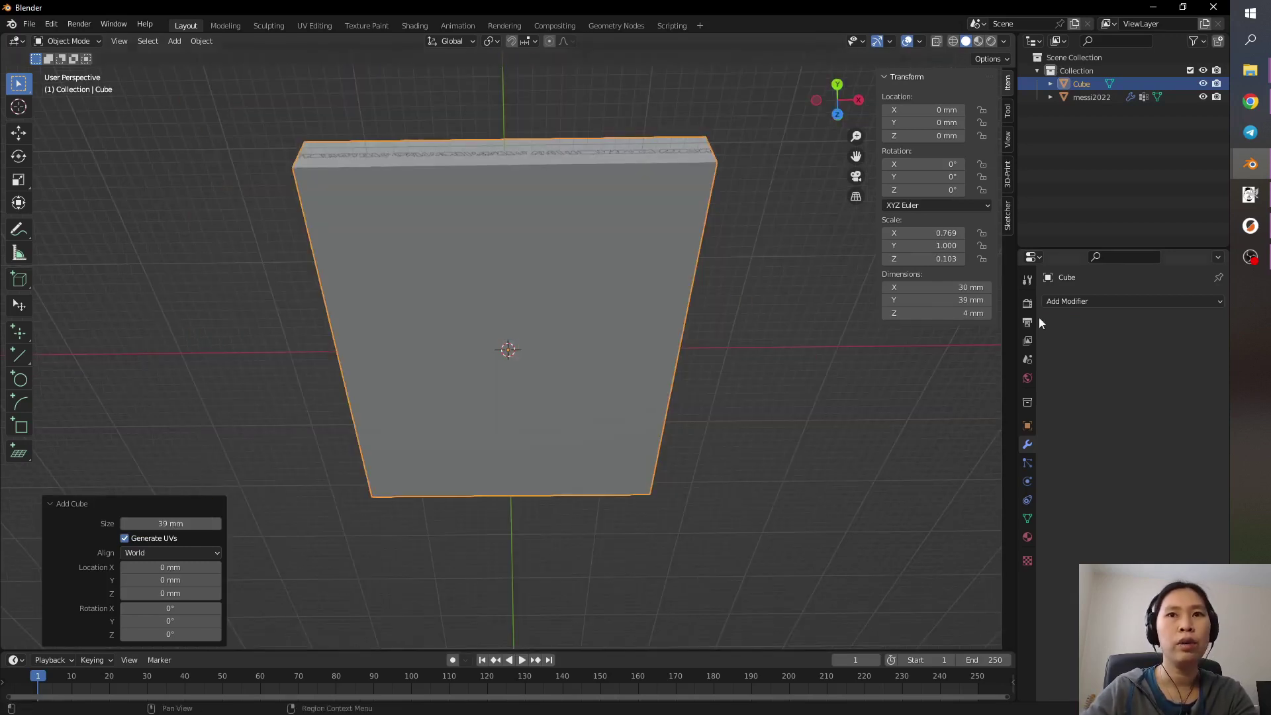
- Set the cube's dimensions to 29 mm in X and 38 mm in Y
left_click(956, 287)
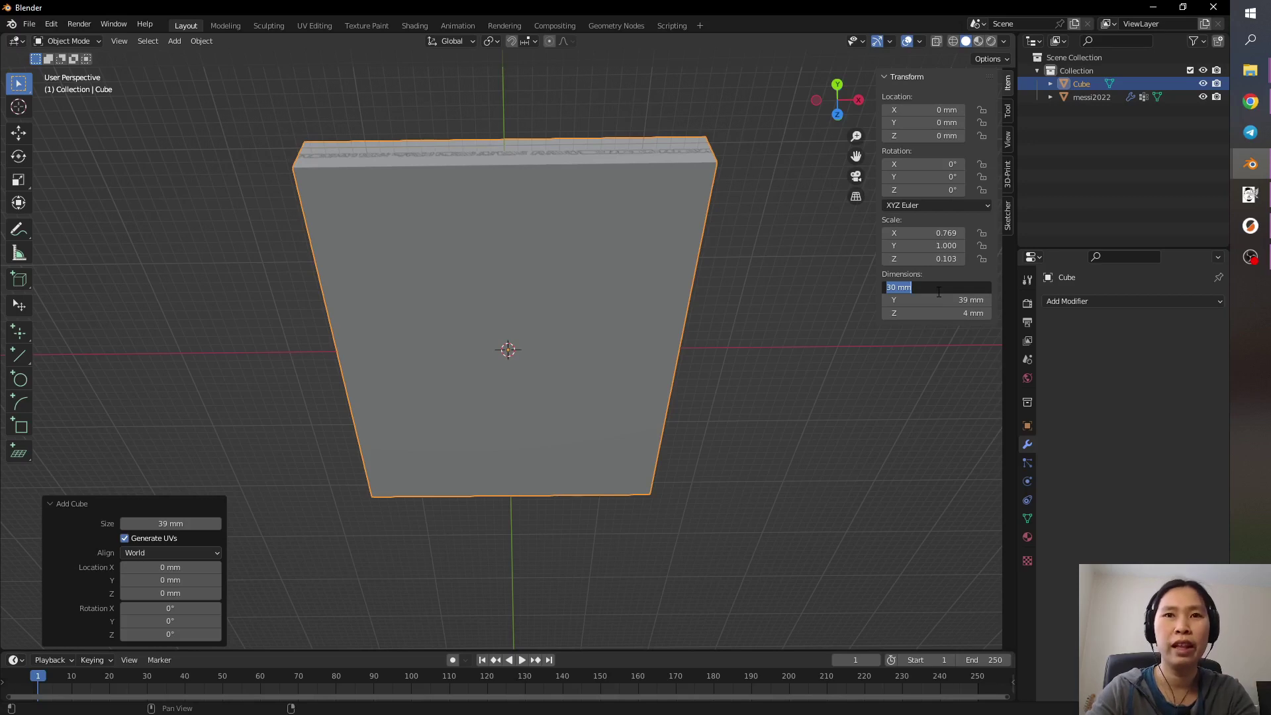
type("2")
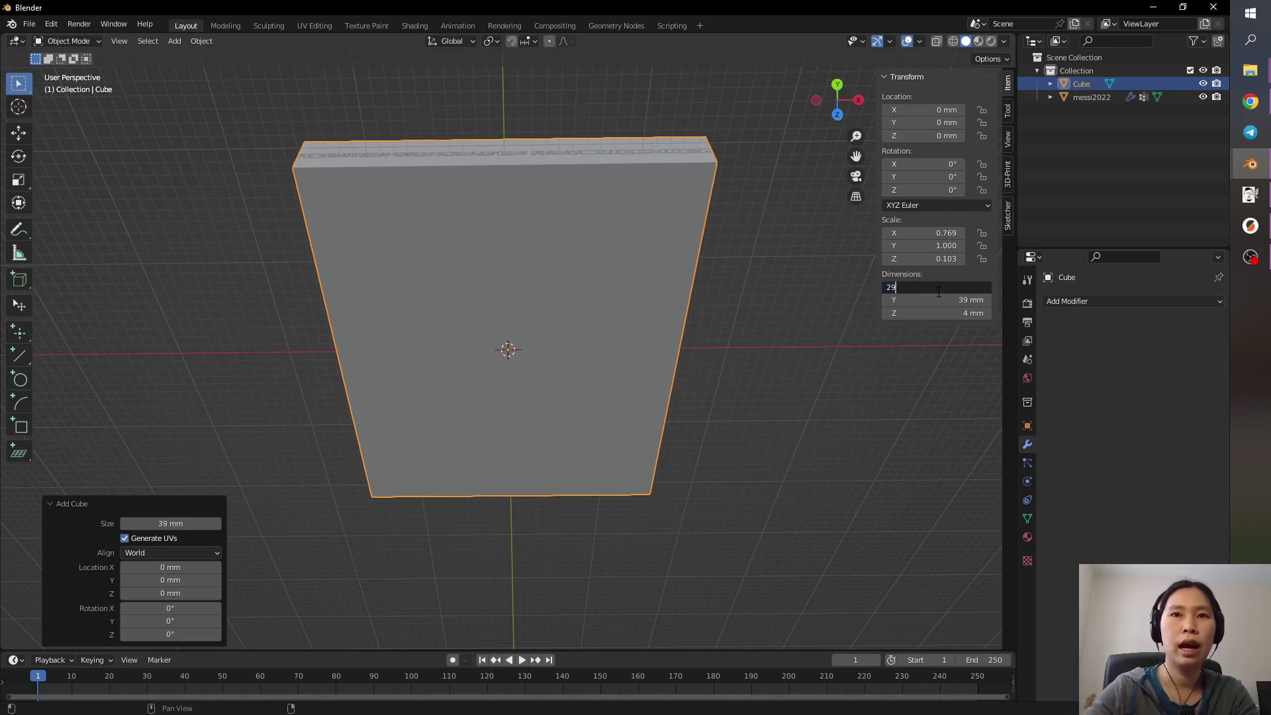
type("9")
key("Return")
left_click(958, 302)
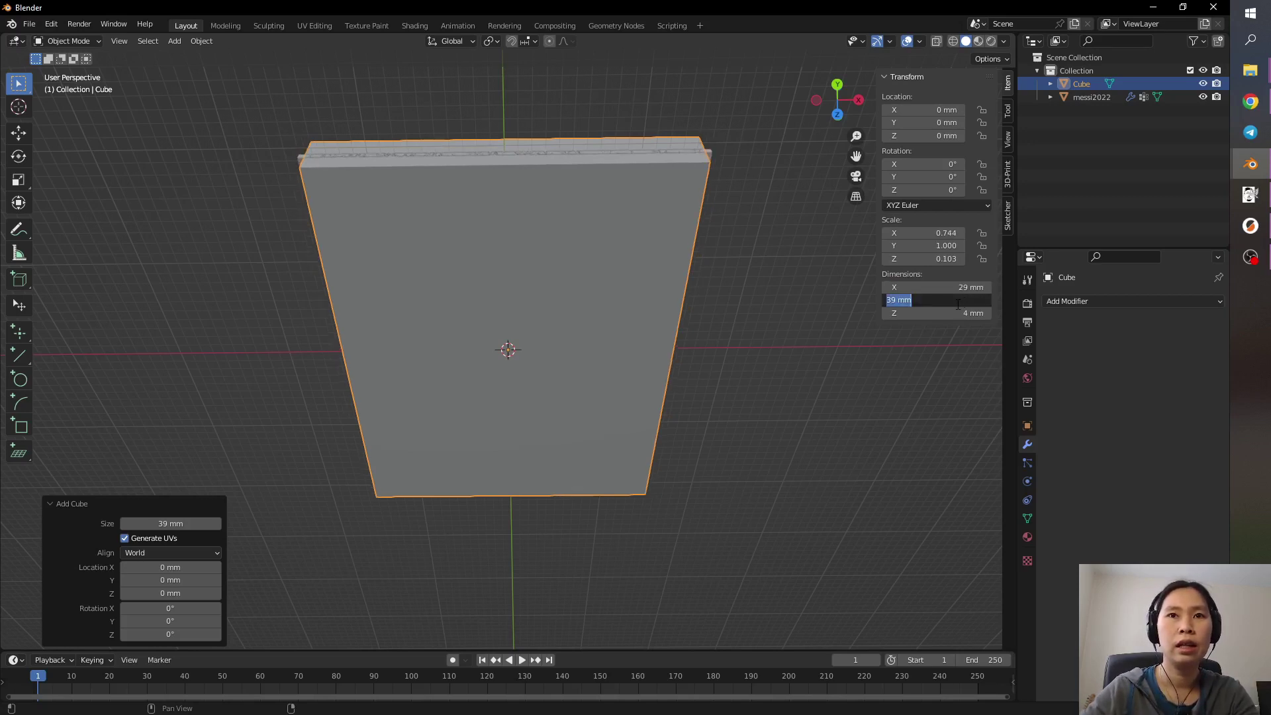
type("38")
key("Return")
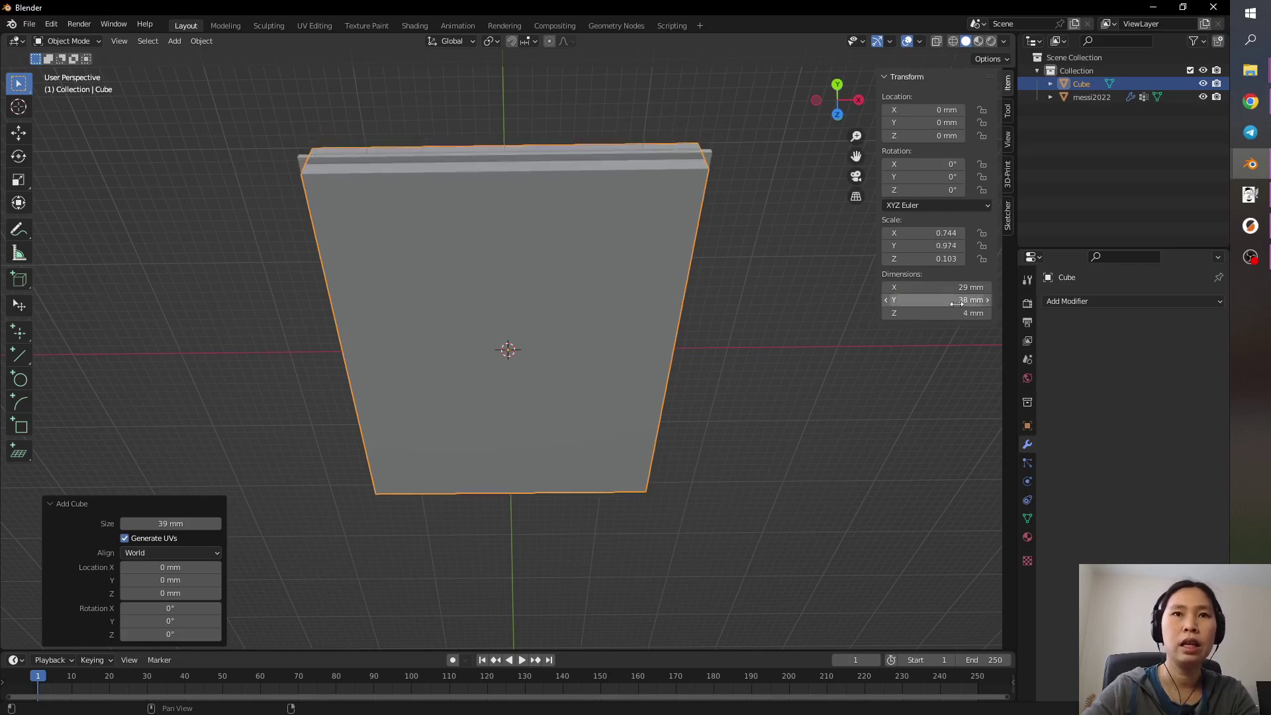
- Turn on X-ray to see the portrait plate through the cube and enter Edit Mode on the cube
middle_click_drag(817, 327, 822, 30)
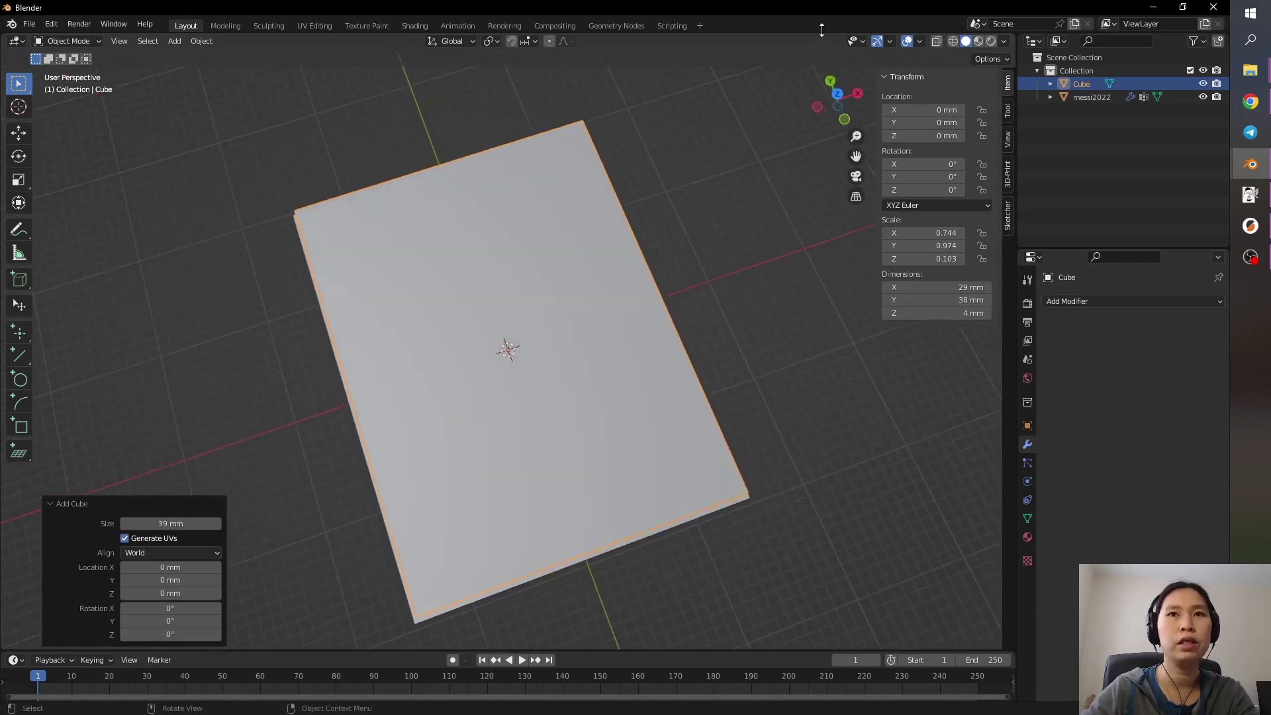
left_click(936, 41)
middle_click_drag(736, 315, 707, 324)
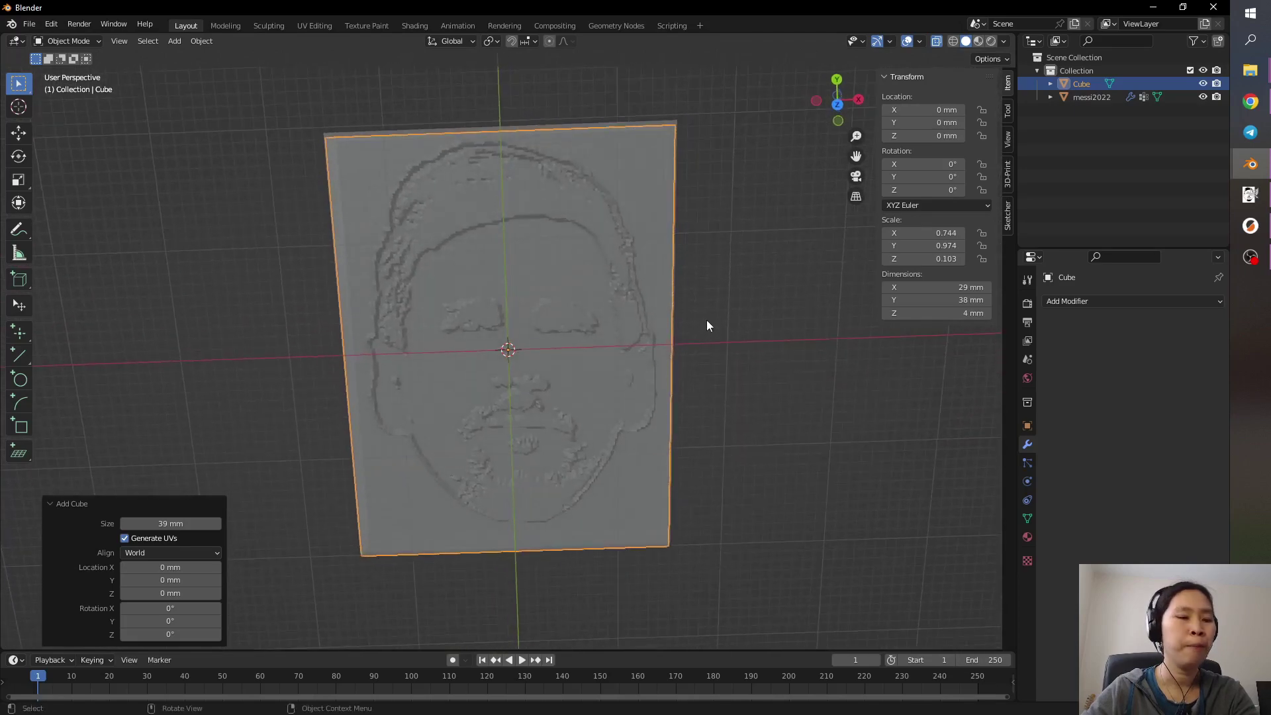
key("Tab")
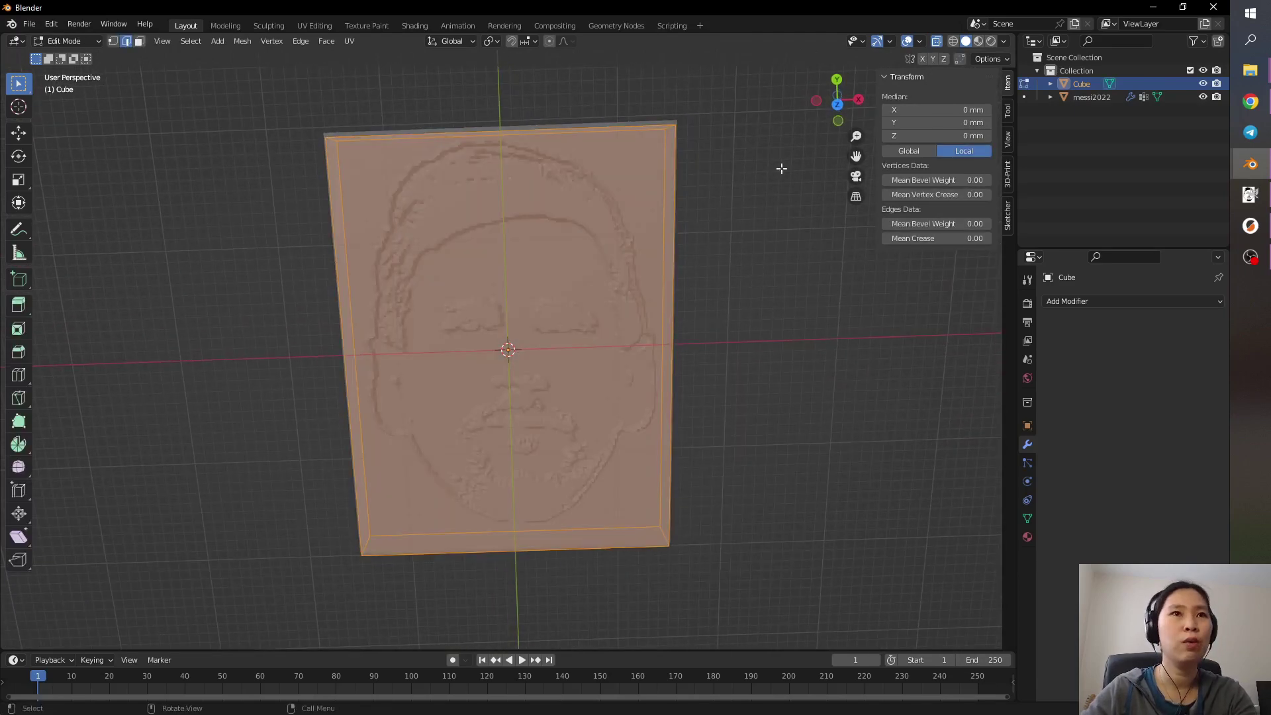
middle_click_drag(781, 169, 755, 235)
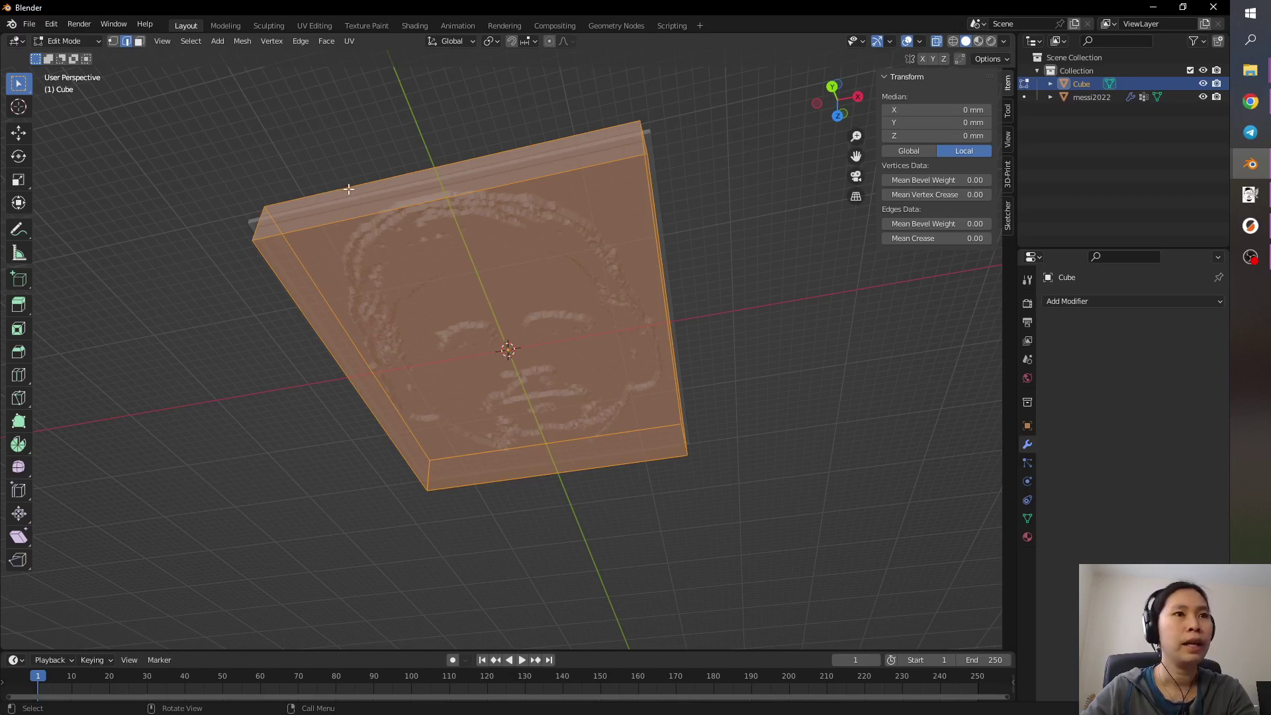
- Select the four vertical corner edges of the cube
left_click(155, 229)
left_click(326, 235)
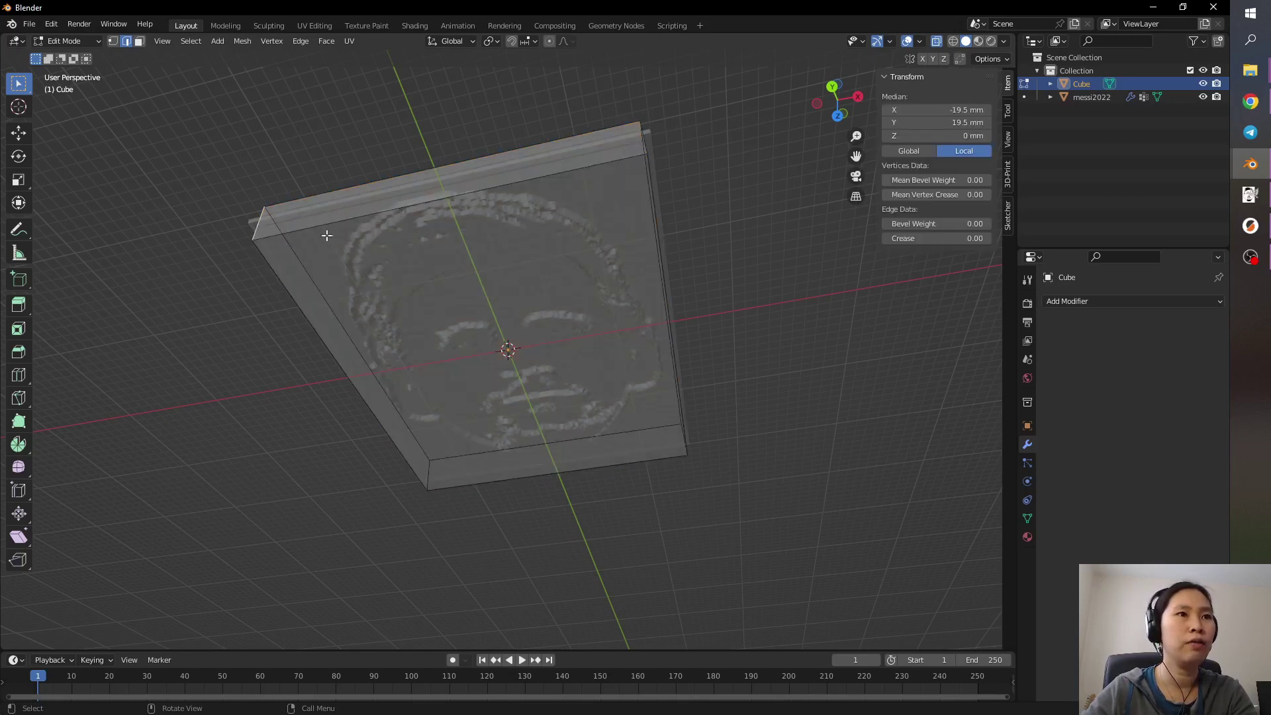
left_click(645, 147, "shift")
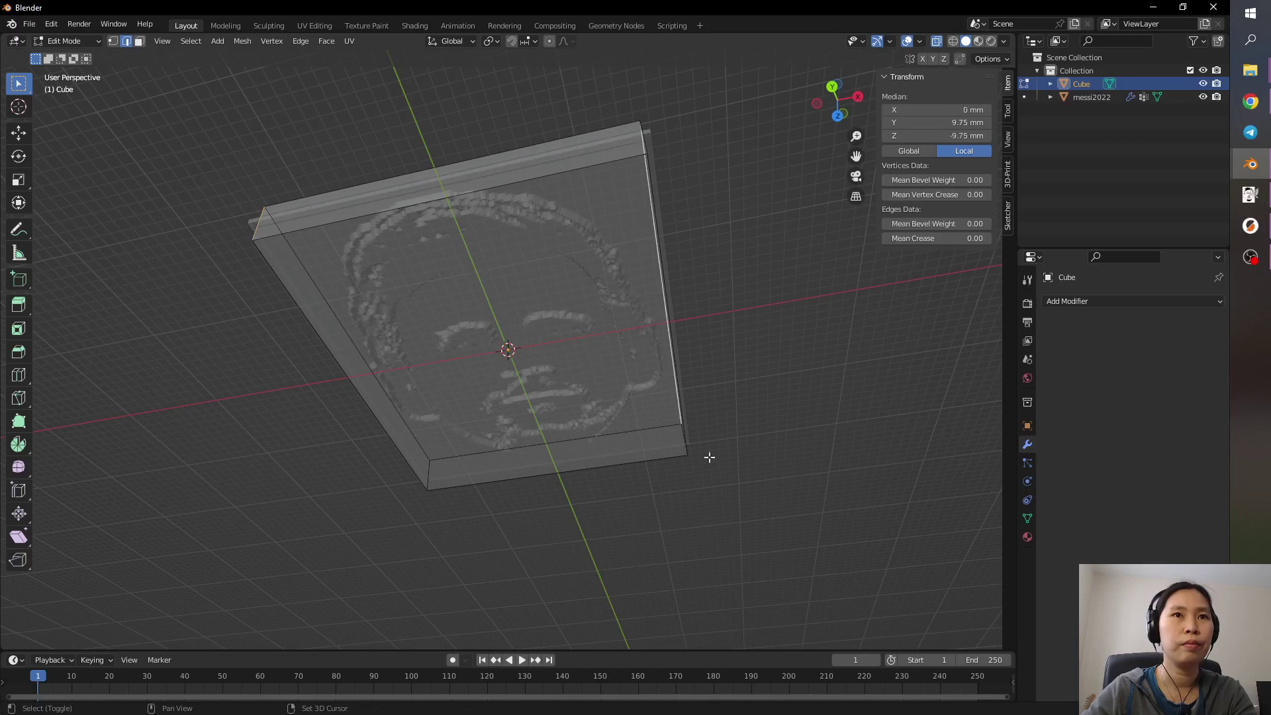
left_click(709, 205)
left_click(646, 145)
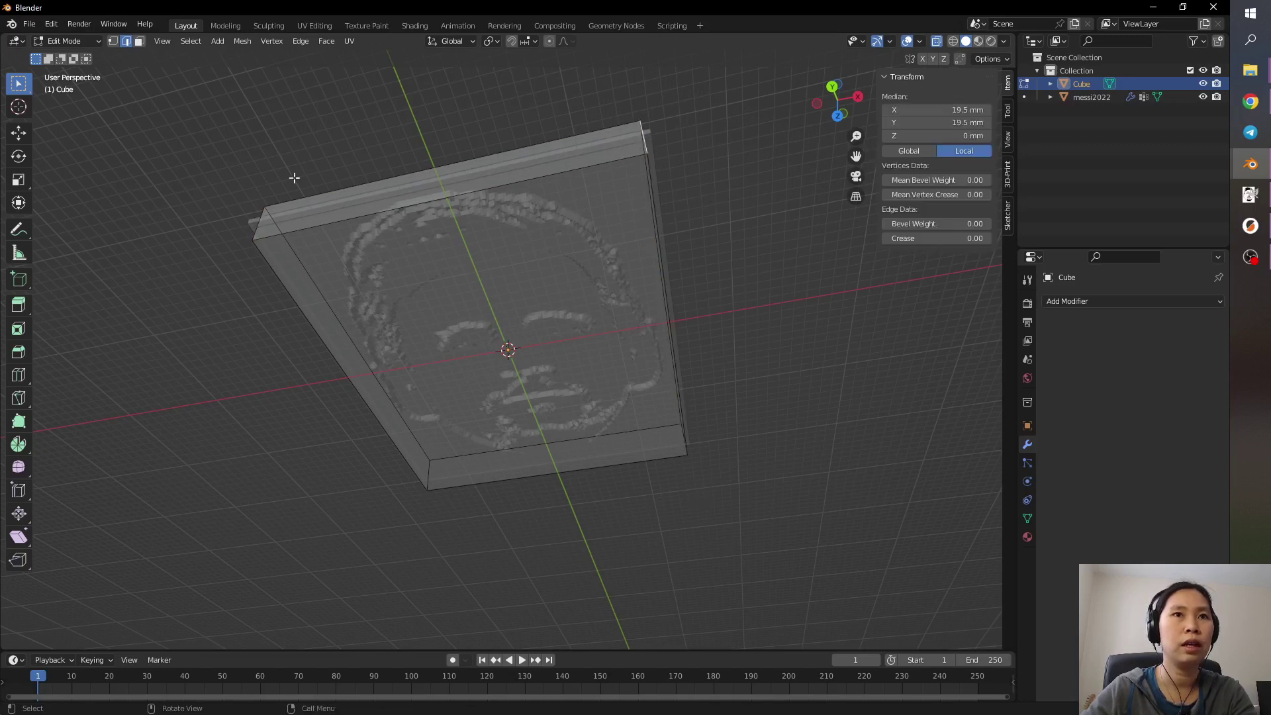
left_click(257, 233, "shift")
middle_click_drag(258, 492, 284, 256)
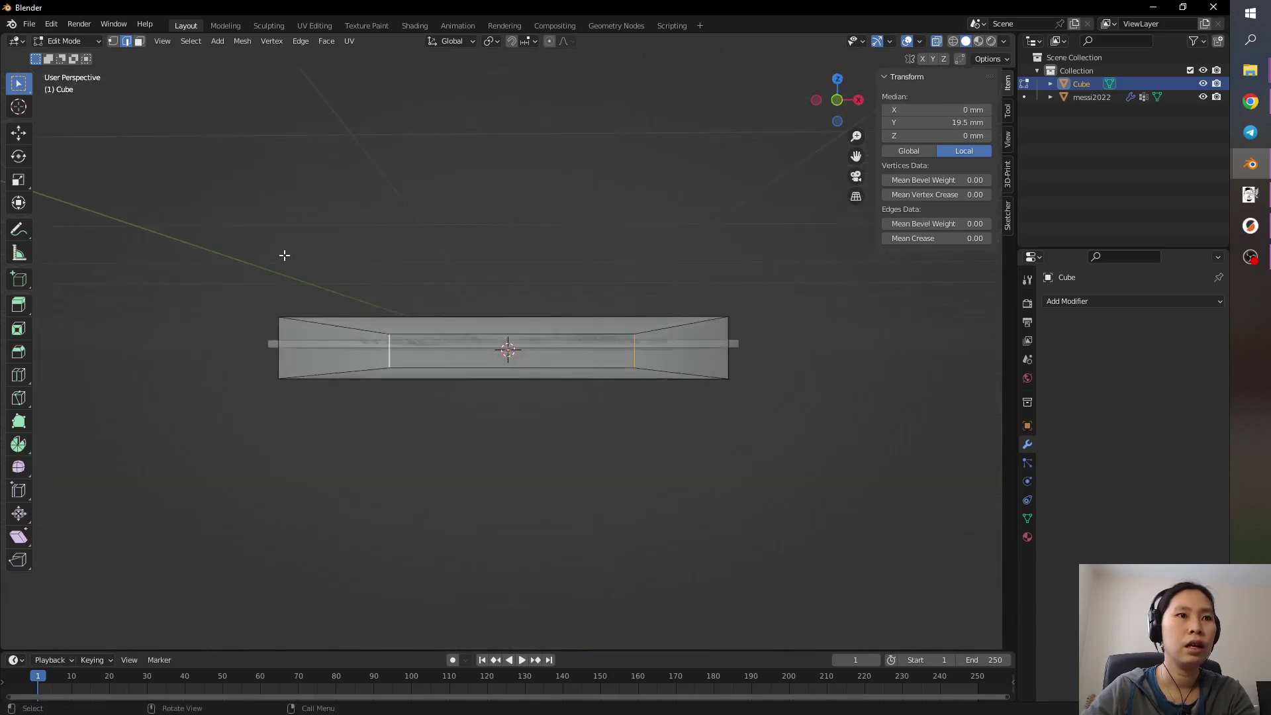
left_click(276, 339, "shift")
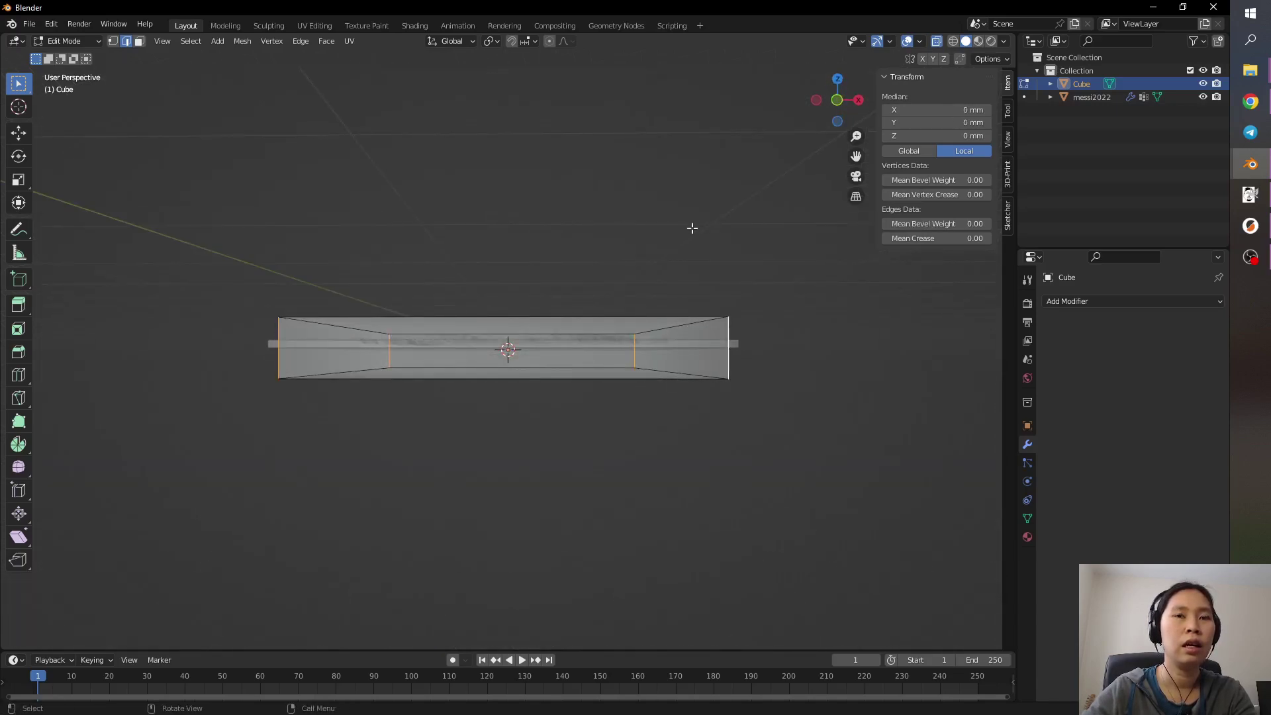
- Return to Object Mode and apply all transforms to the cube
key("Tab")
middle_click_drag(693, 227, 685, 318)
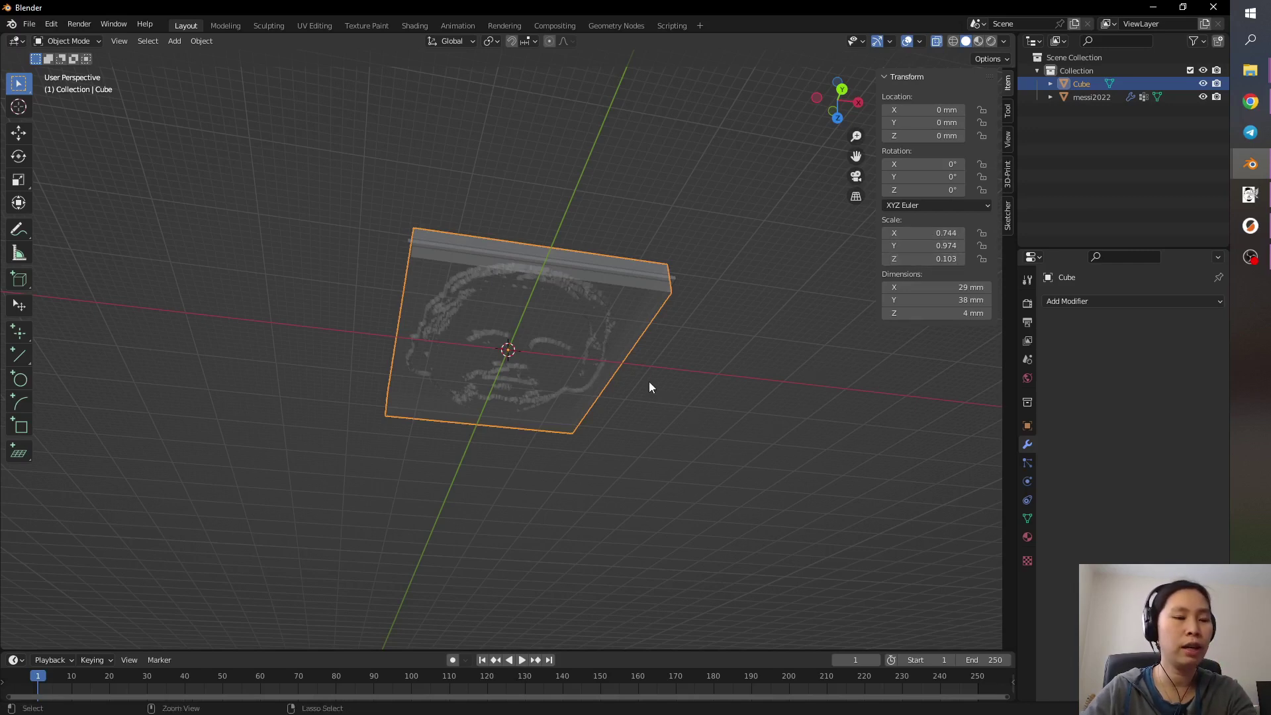
key("ctrl+a")
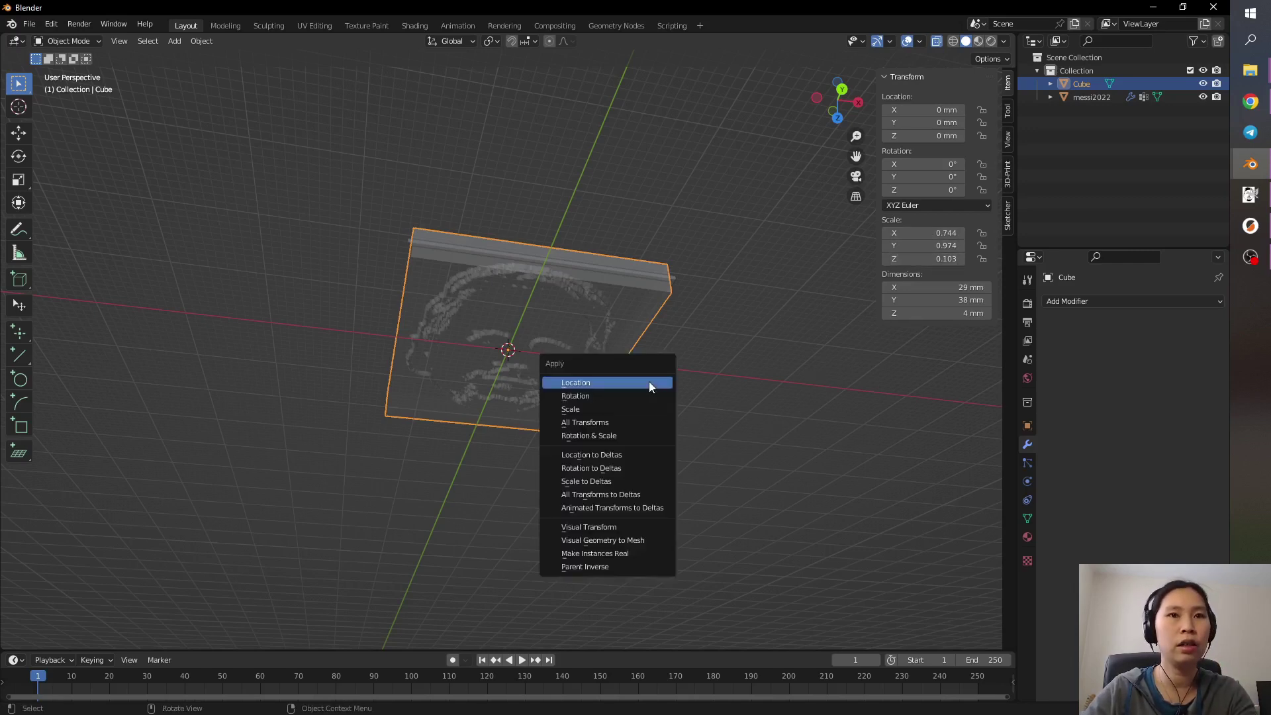
left_click(618, 427)
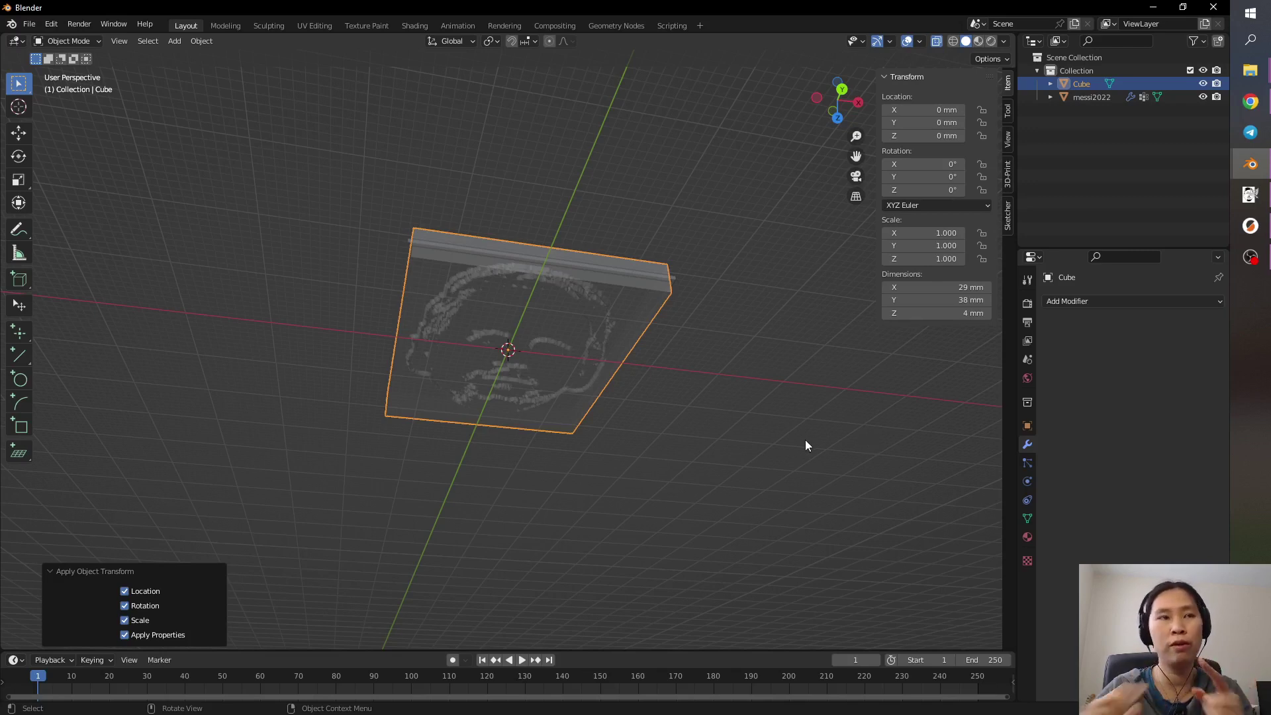
- In Edit Mode, bevel the cube's four vertical corner edges with a width of 12 mm
key("Tab")
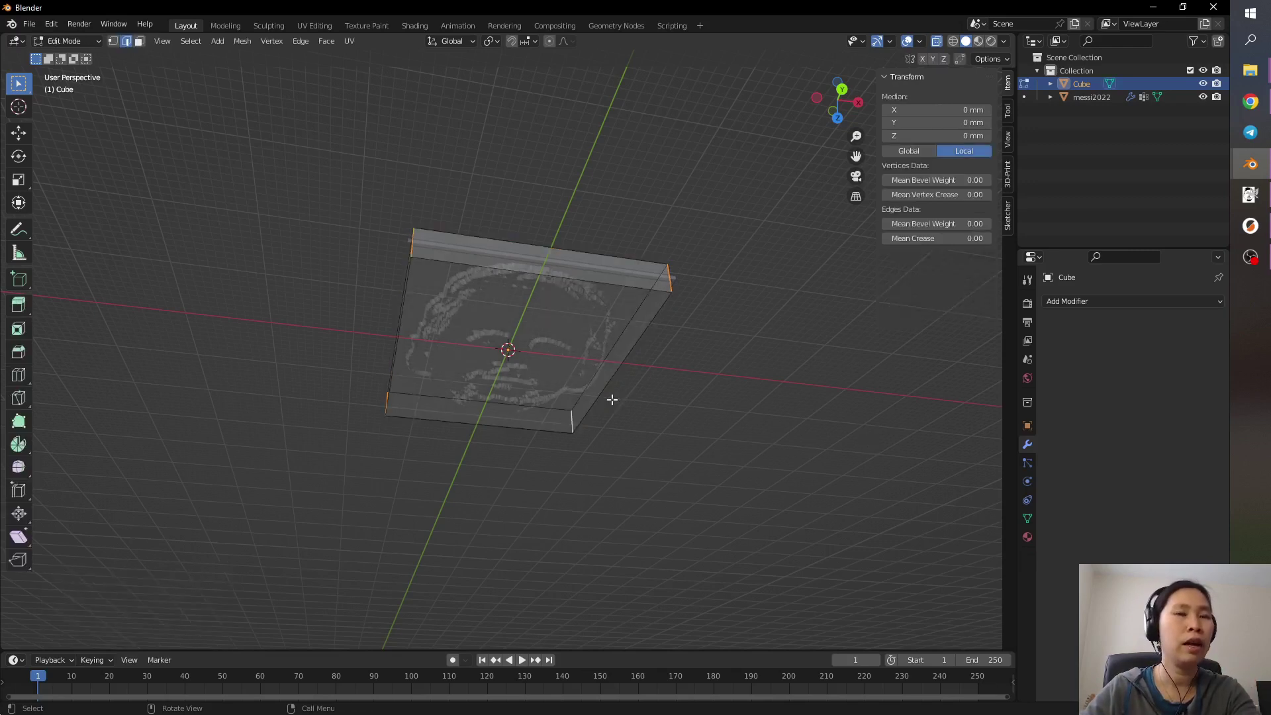
middle_click_drag(673, 474, 656, 383)
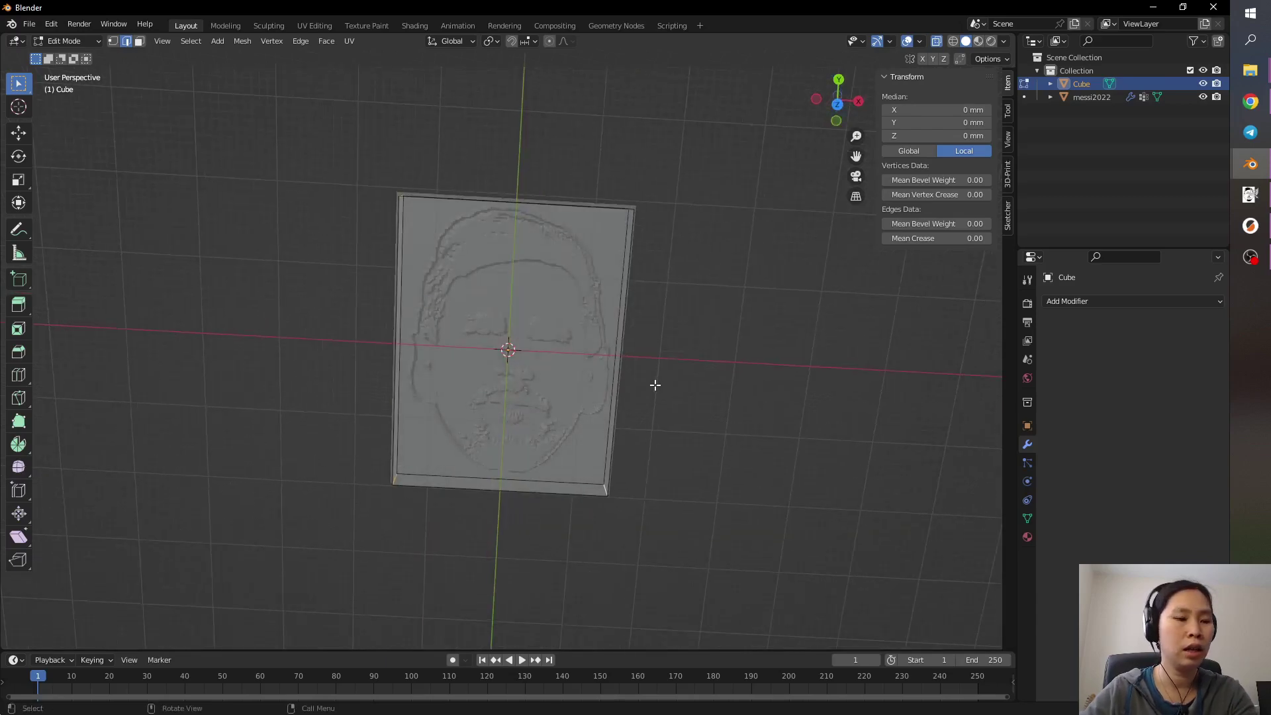
key("ctrl+b")
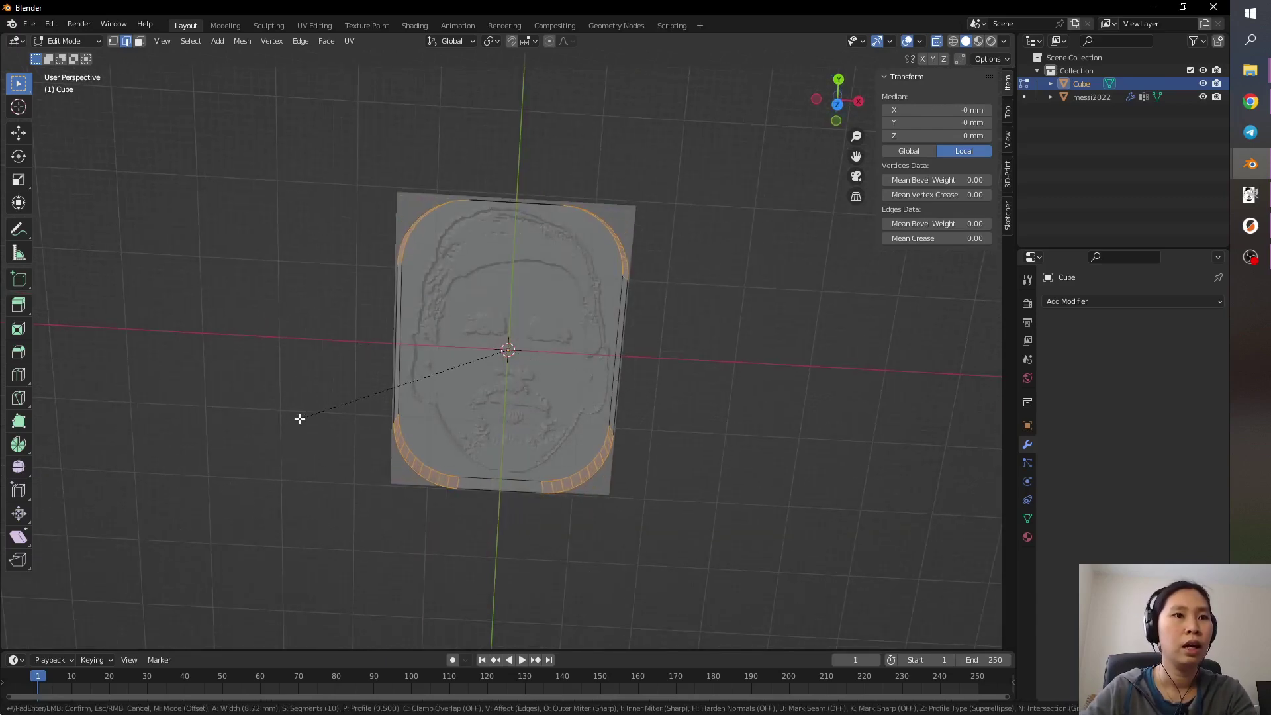
left_click(292, 427)
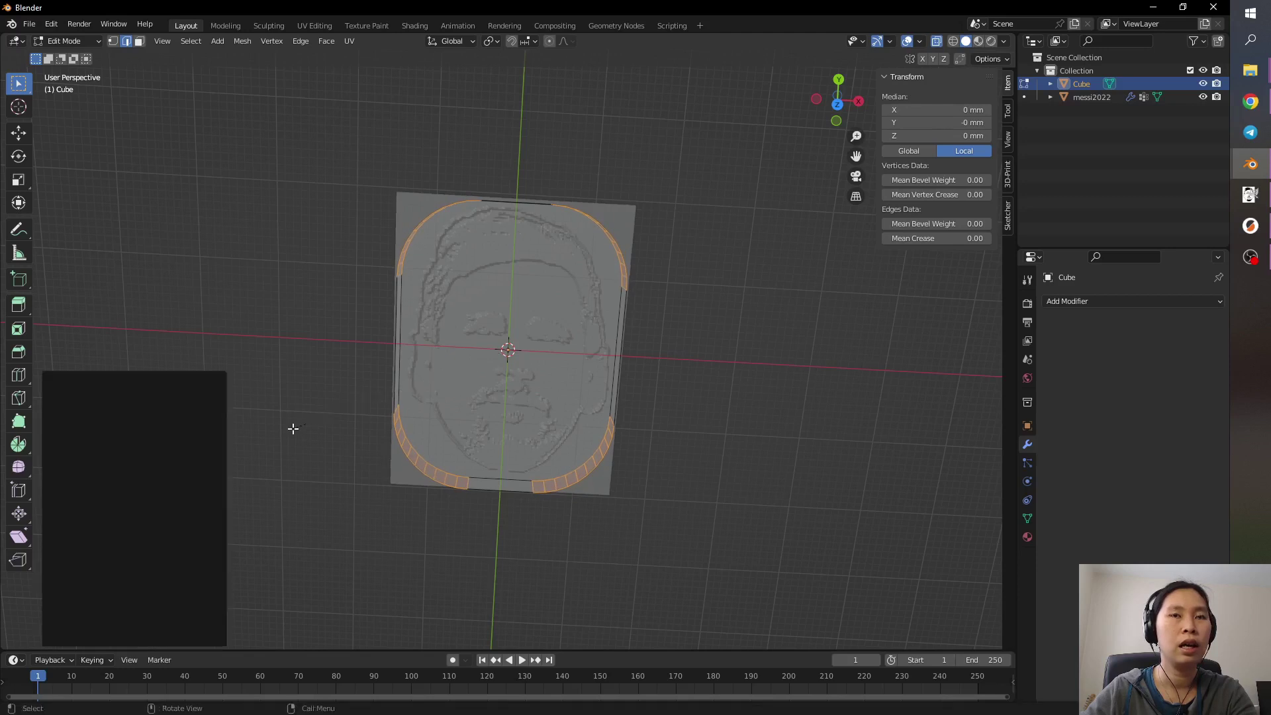
left_click(160, 433)
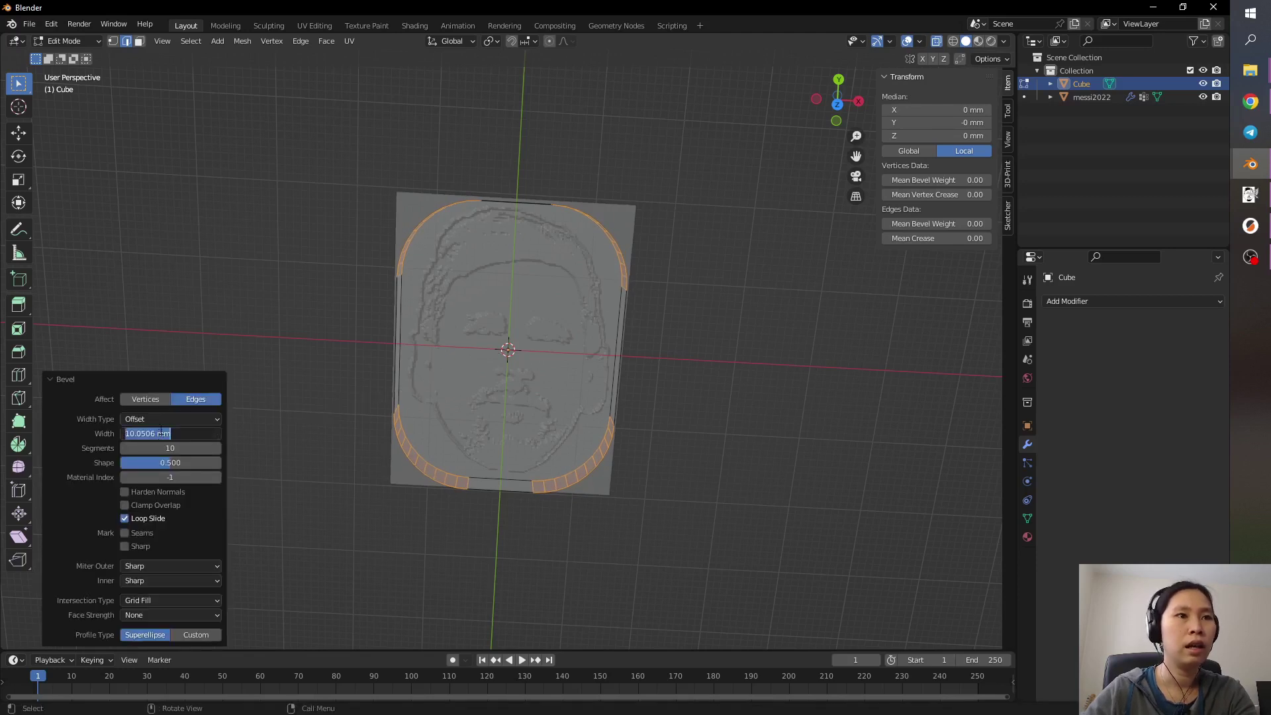
type("12")
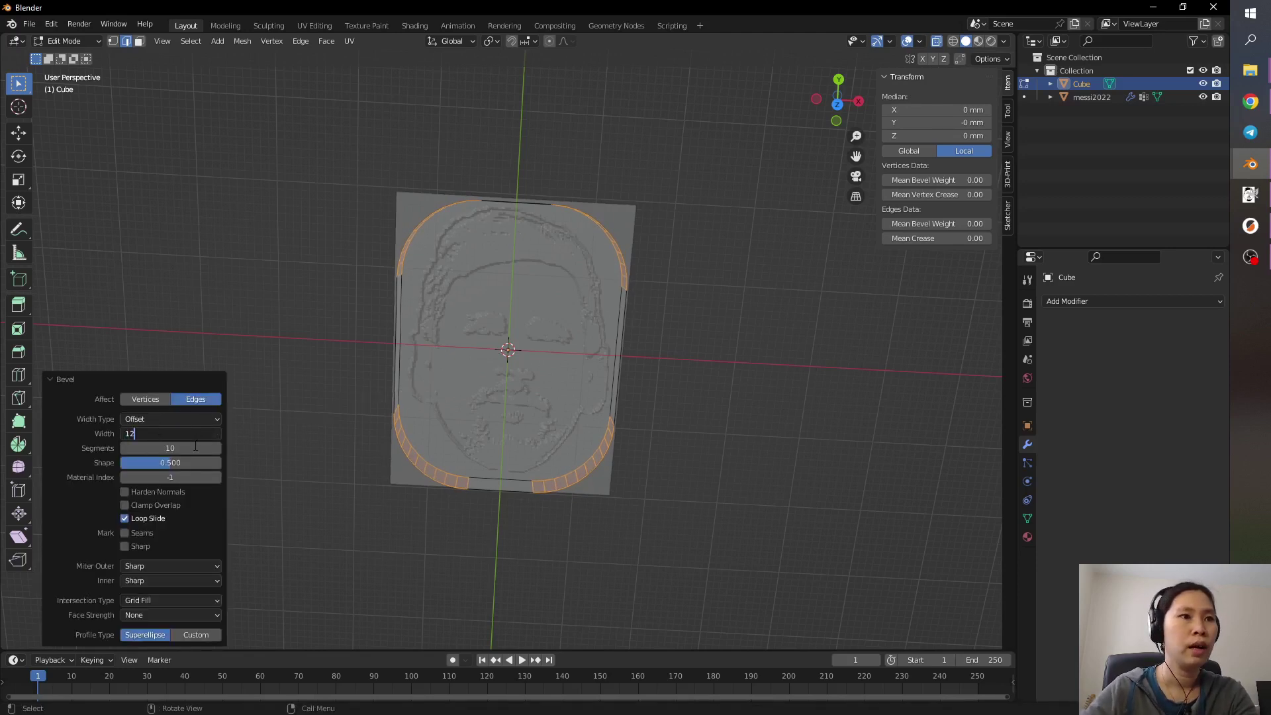
key("Return")
middle_click_drag(448, 556, 443, 522)
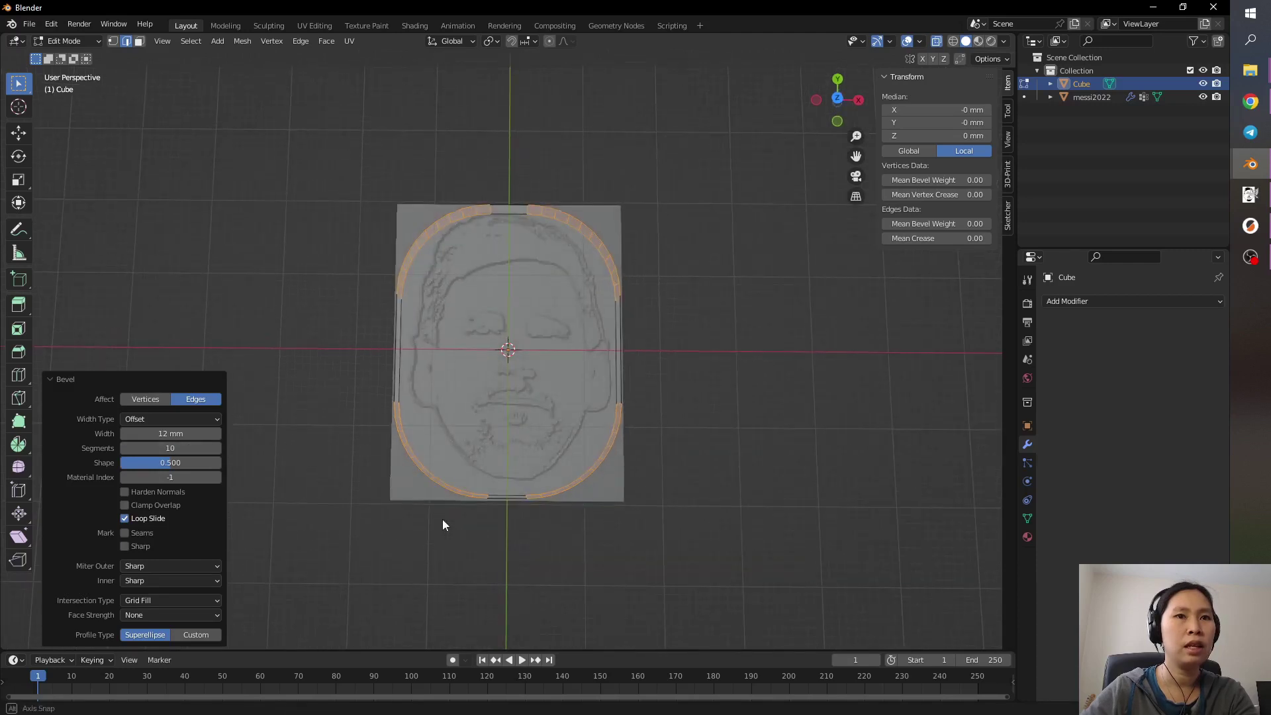
- Refine the corner bevel to 25 segments and a width of 7.35 mm
left_click_drag(174, 447, 205, 448)
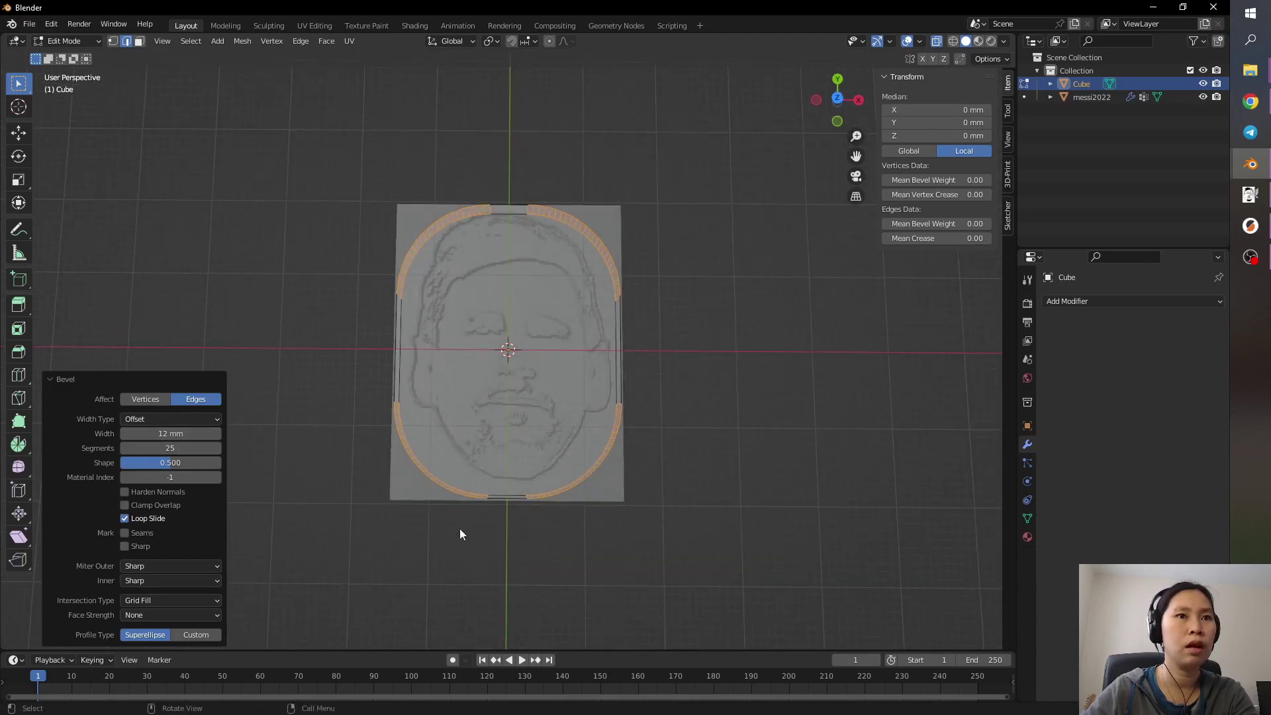
middle_click_drag(460, 528, 471, 570)
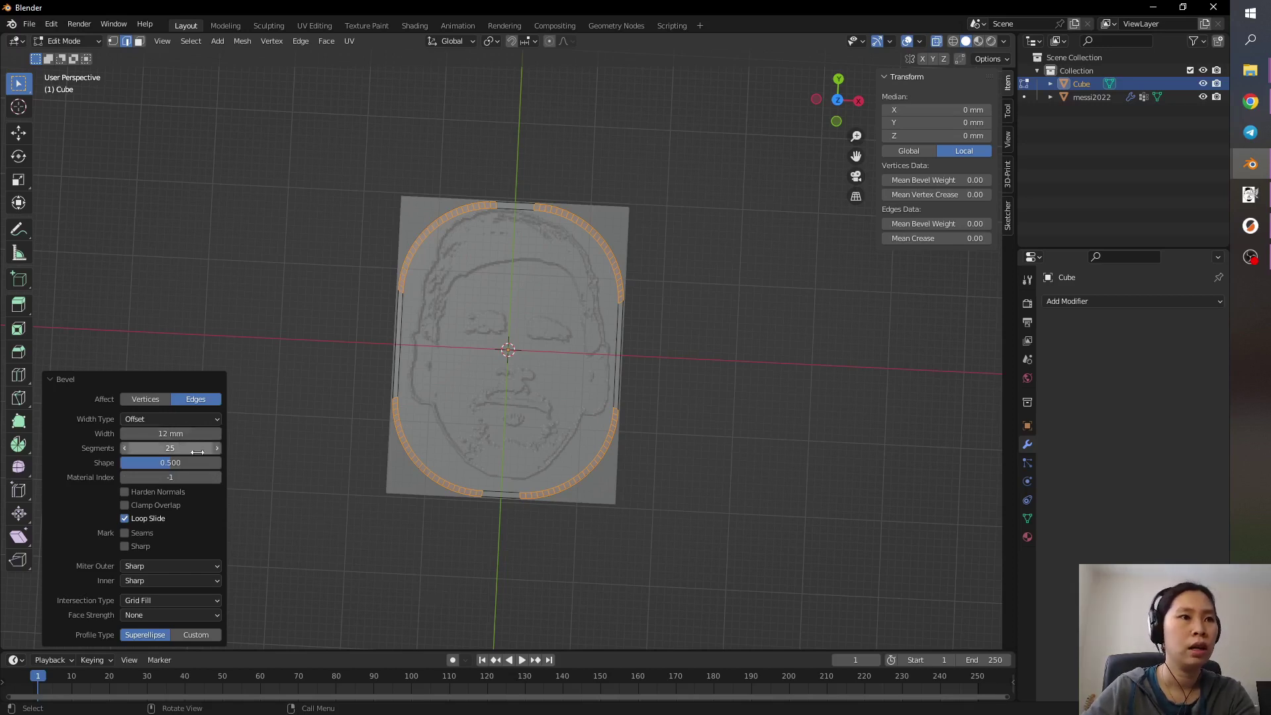
left_click_drag(170, 434, 117, 433)
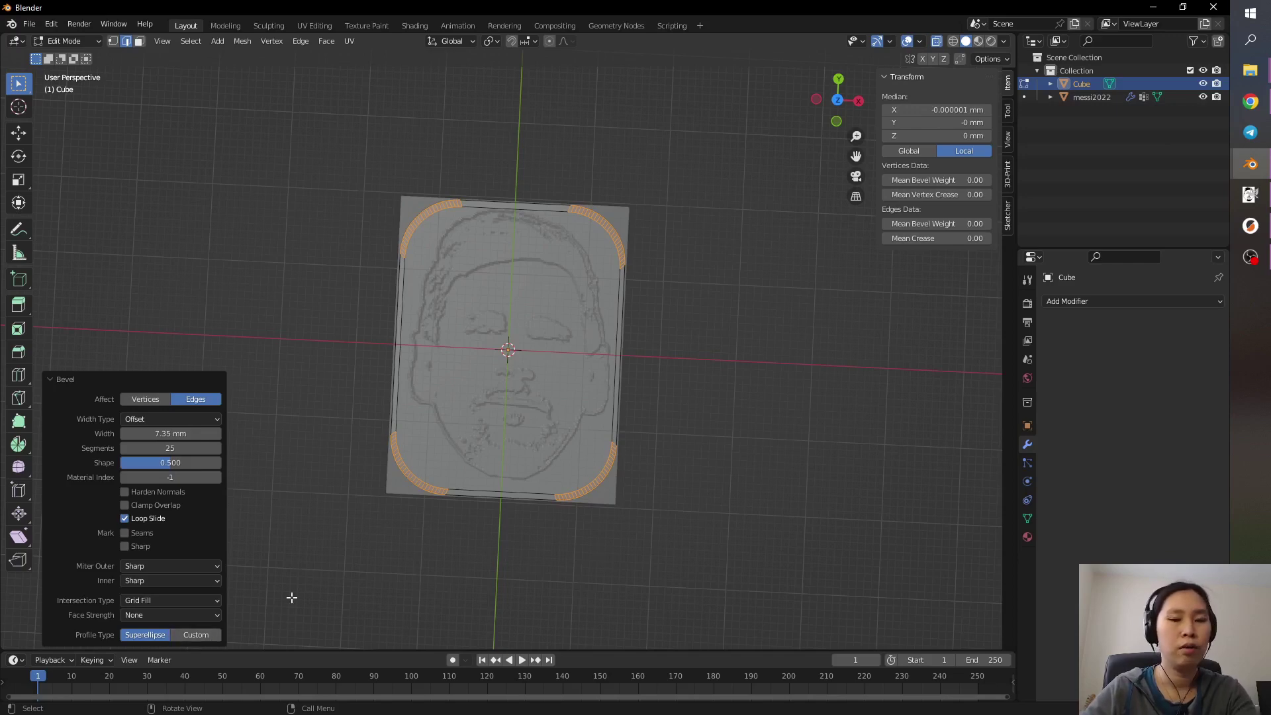
- Deselect the bevelled corners and turn off X-ray to check the rounded cube against the portrait plate
left_click(291, 400)
middle_click_drag(700, 421, 761, 321)
left_click(936, 42)
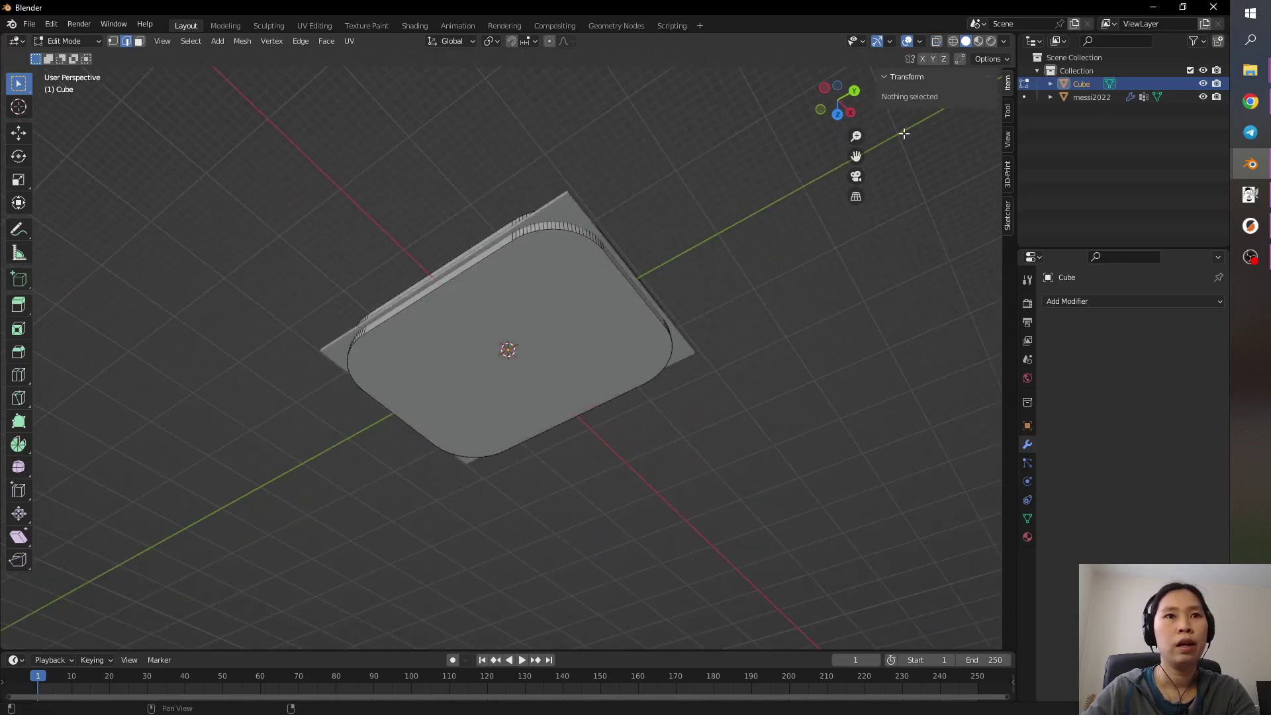
middle_click_drag(635, 550, 568, 241)
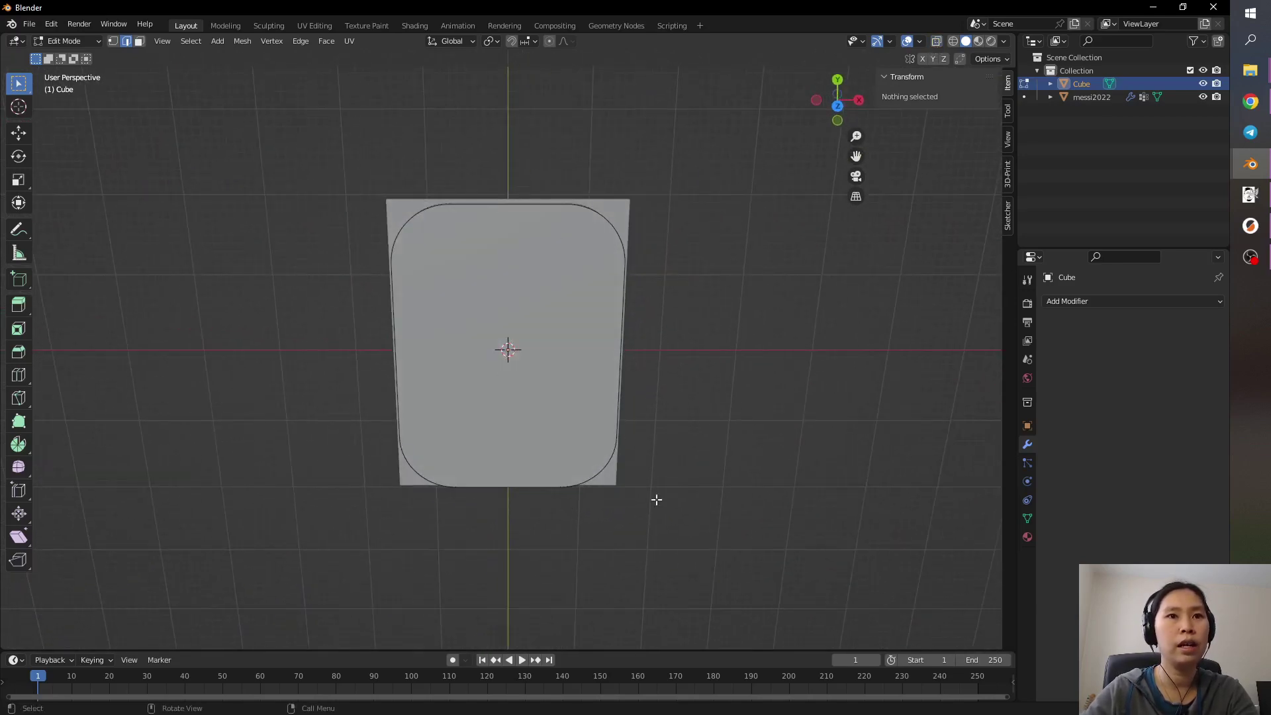
middle_click_drag(656, 499, 604, 464)
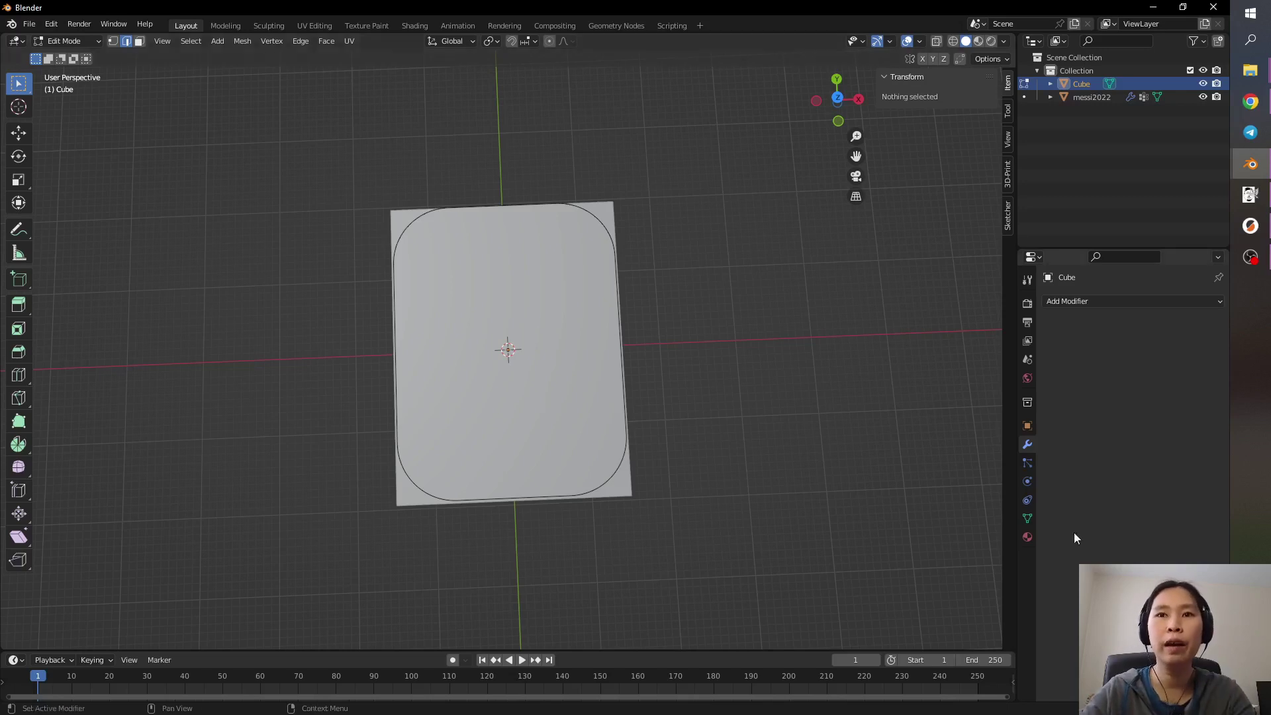
- Leave Edit Mode on the cube and make the messi2022 portrait plate the active object
left_click(1089, 97)
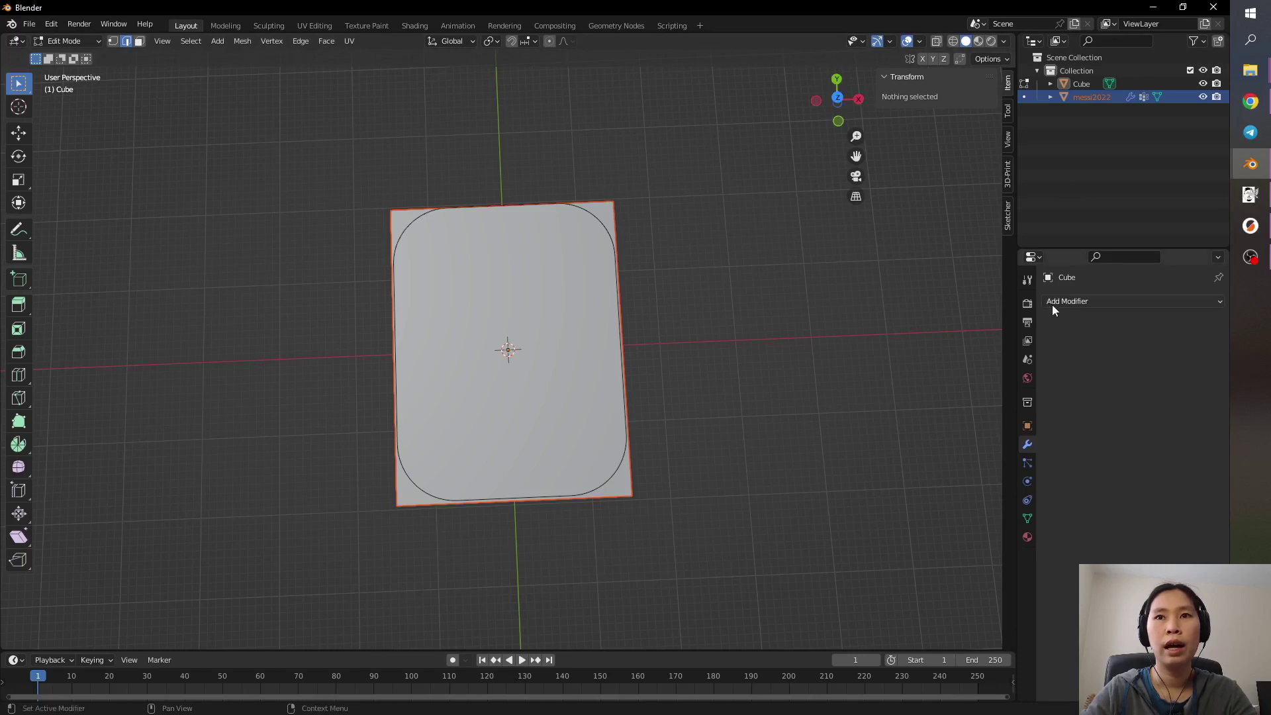
double_click(1125, 97)
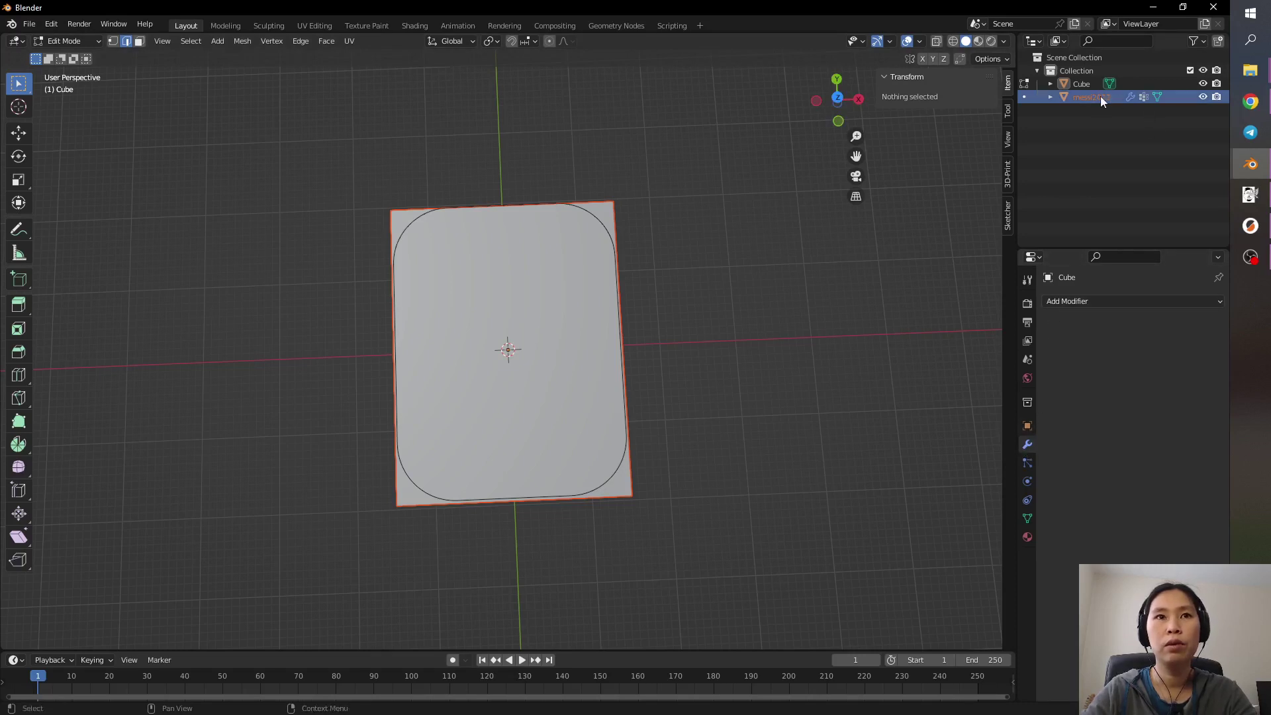
left_click(1028, 451)
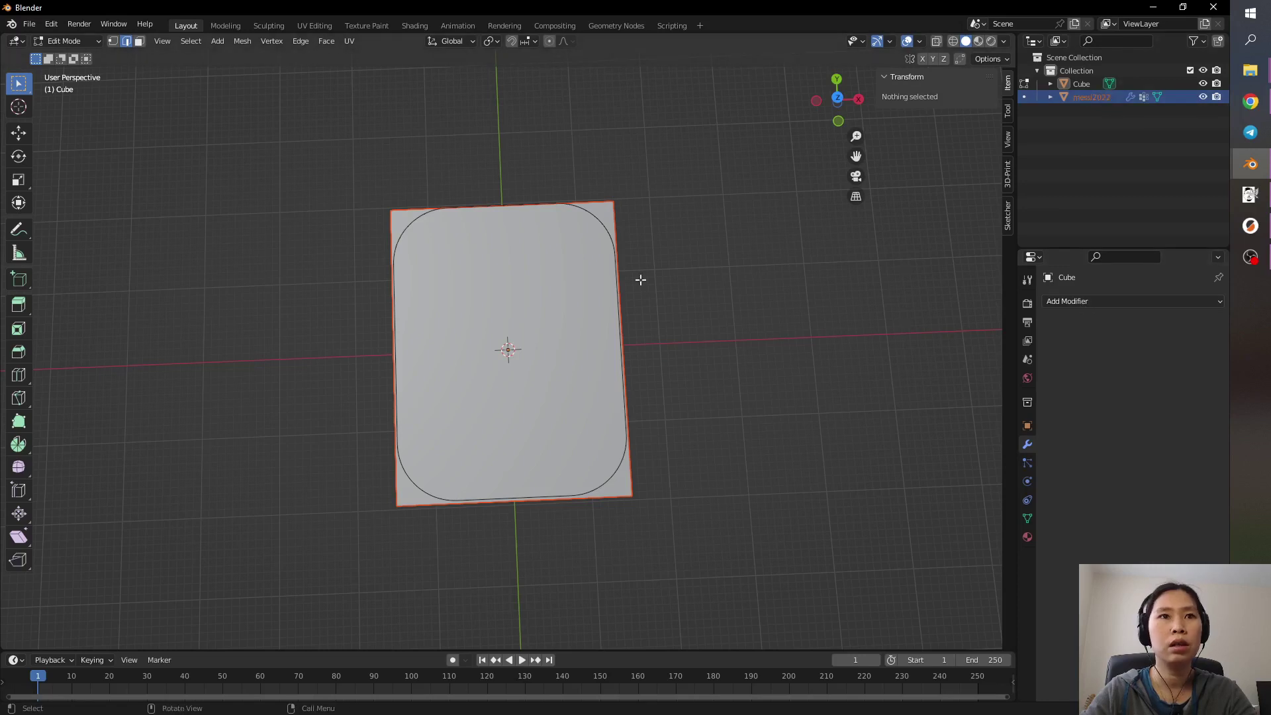
left_click(632, 259)
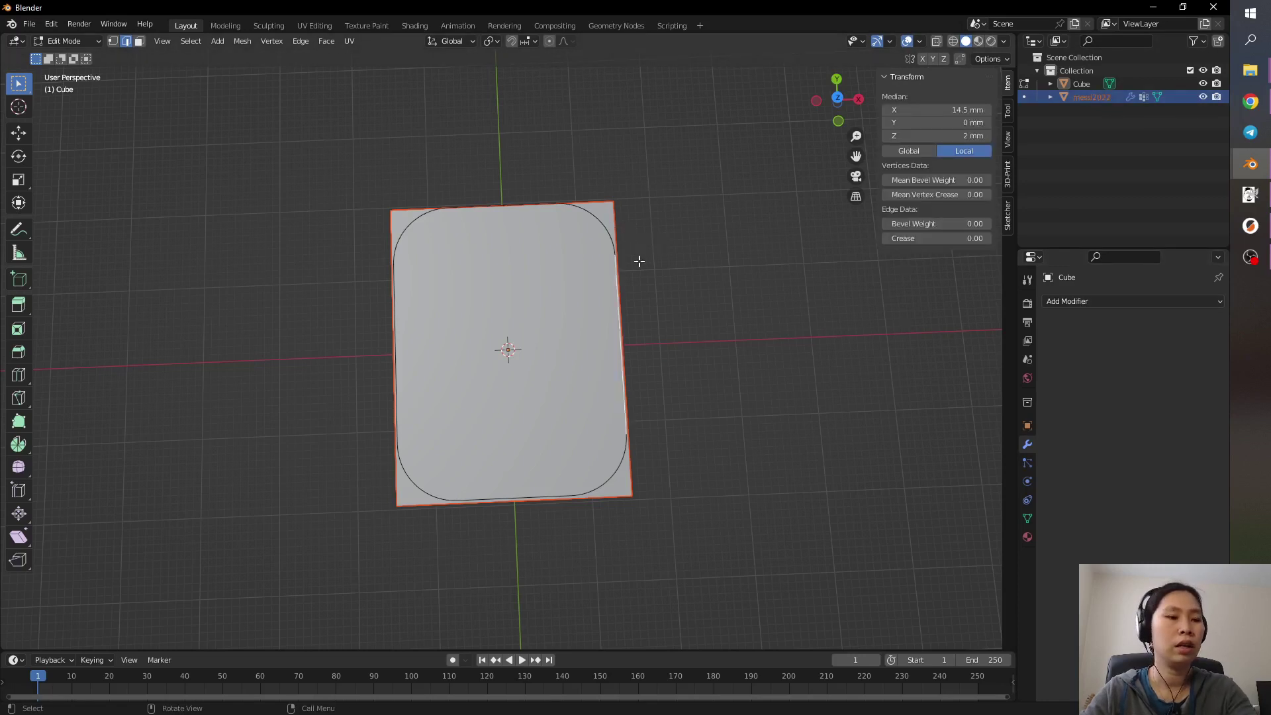
key("Tab")
left_click(586, 266)
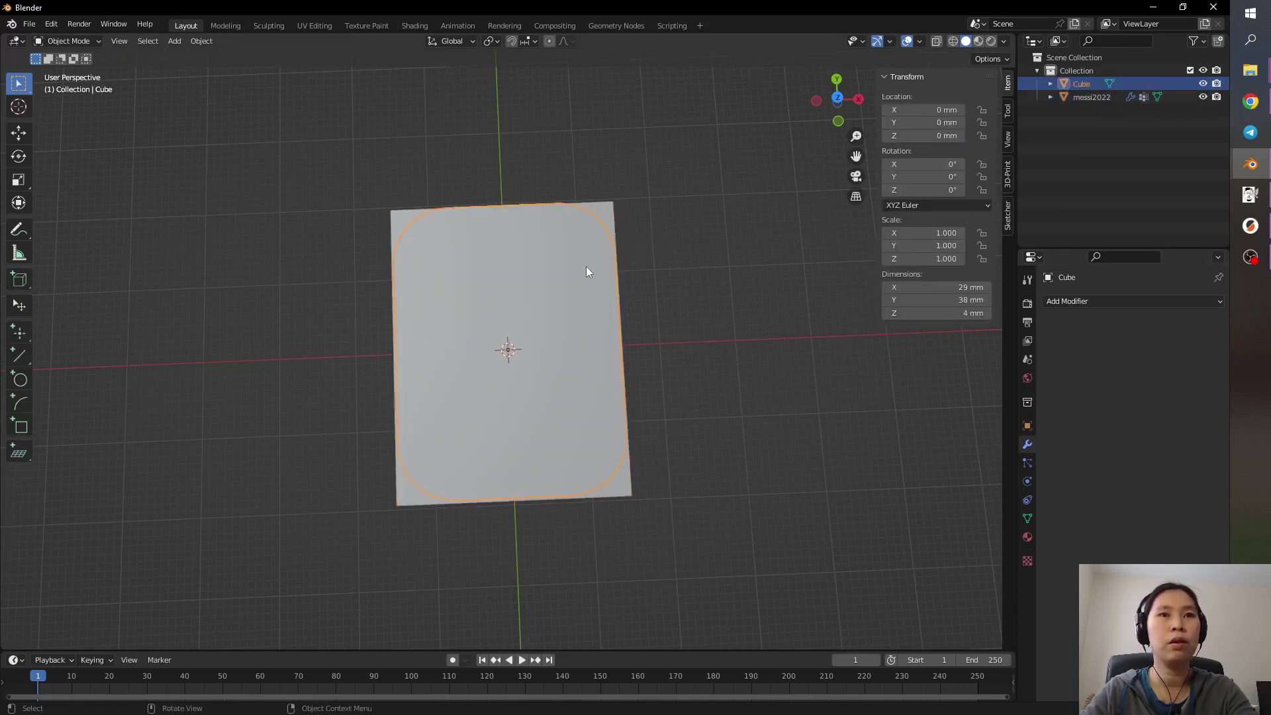
left_click(1092, 97)
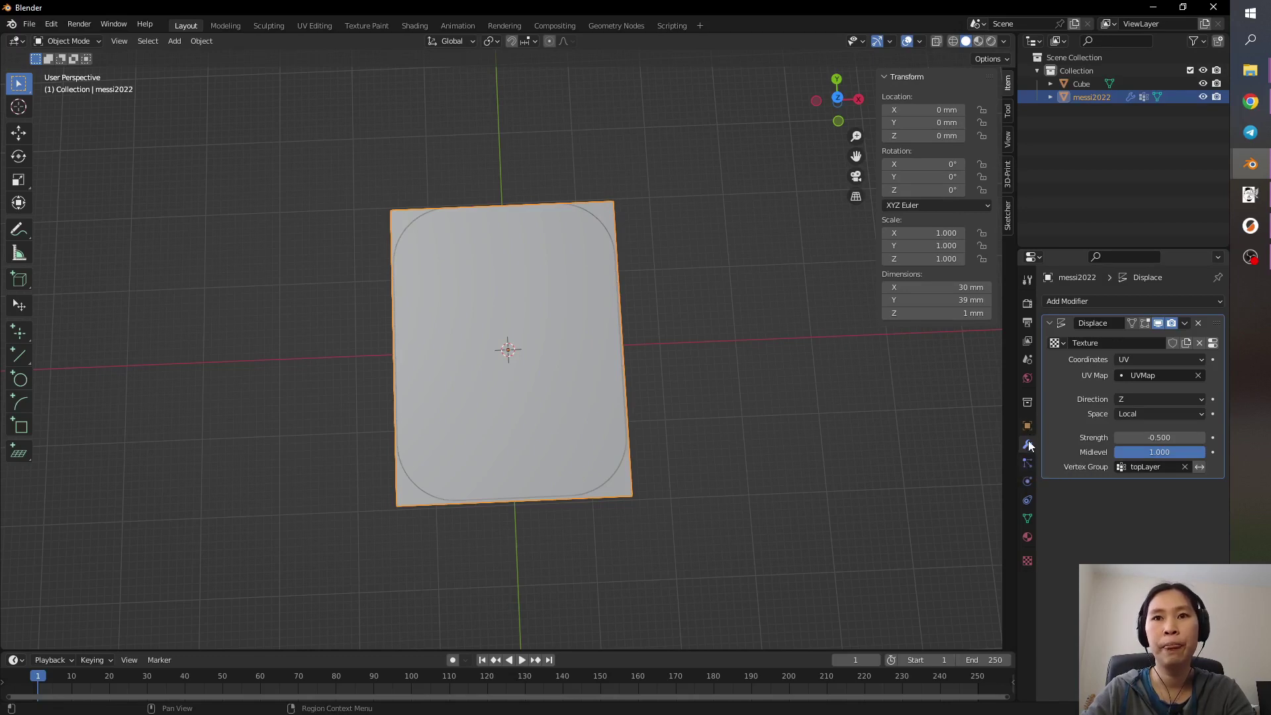
- Add a Boolean modifier to messi2022, set it to Intersect and pick the rounded Cube as its operand object
left_click(1091, 301)
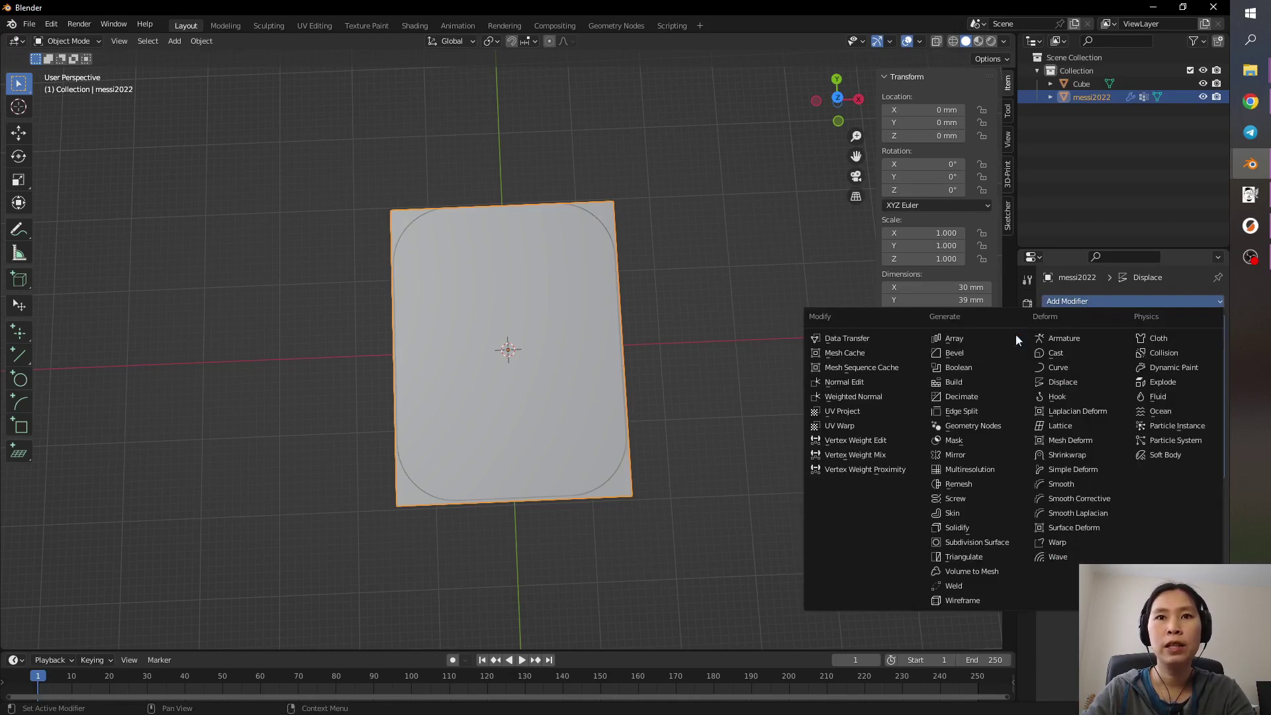
left_click(973, 367)
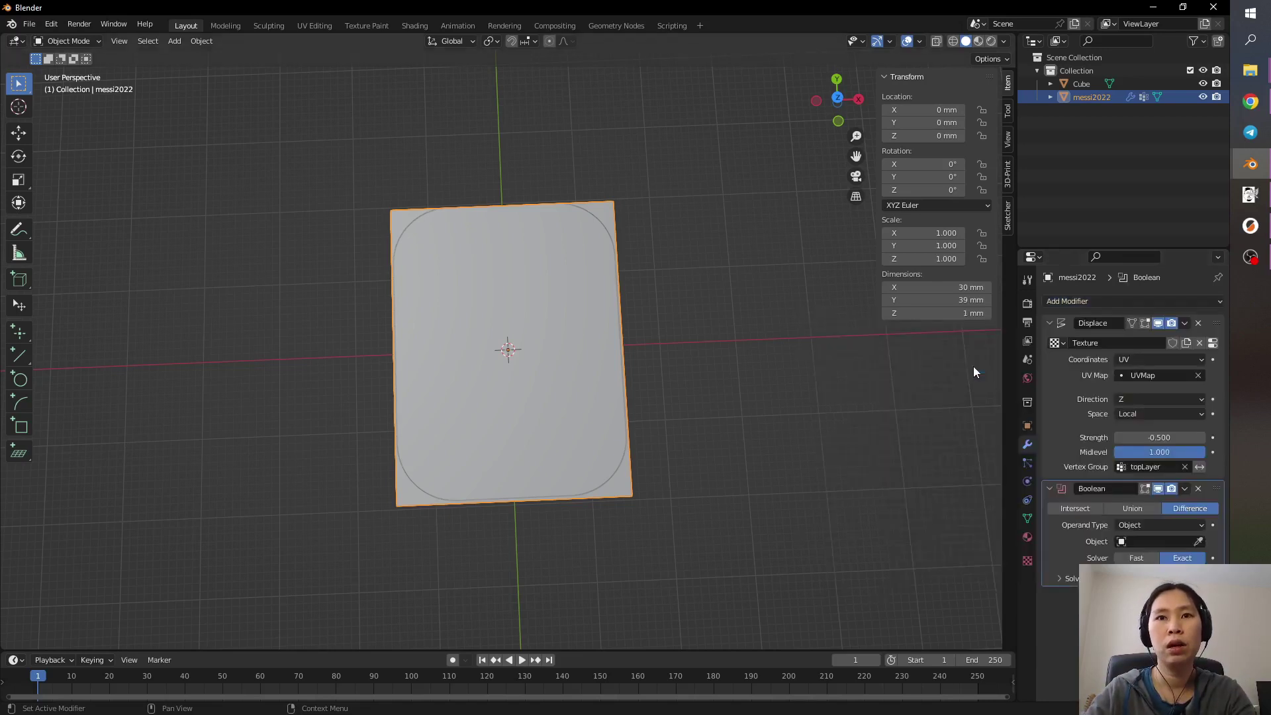
left_click(1072, 507)
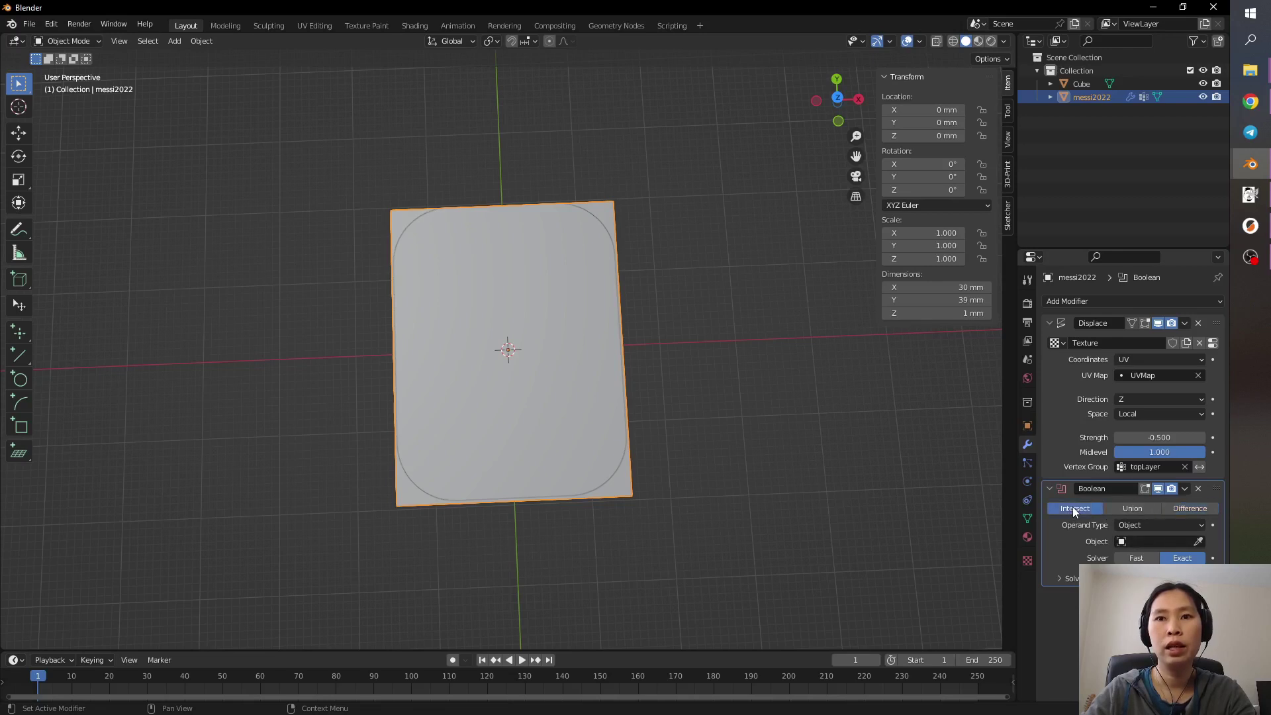
left_click(1198, 542)
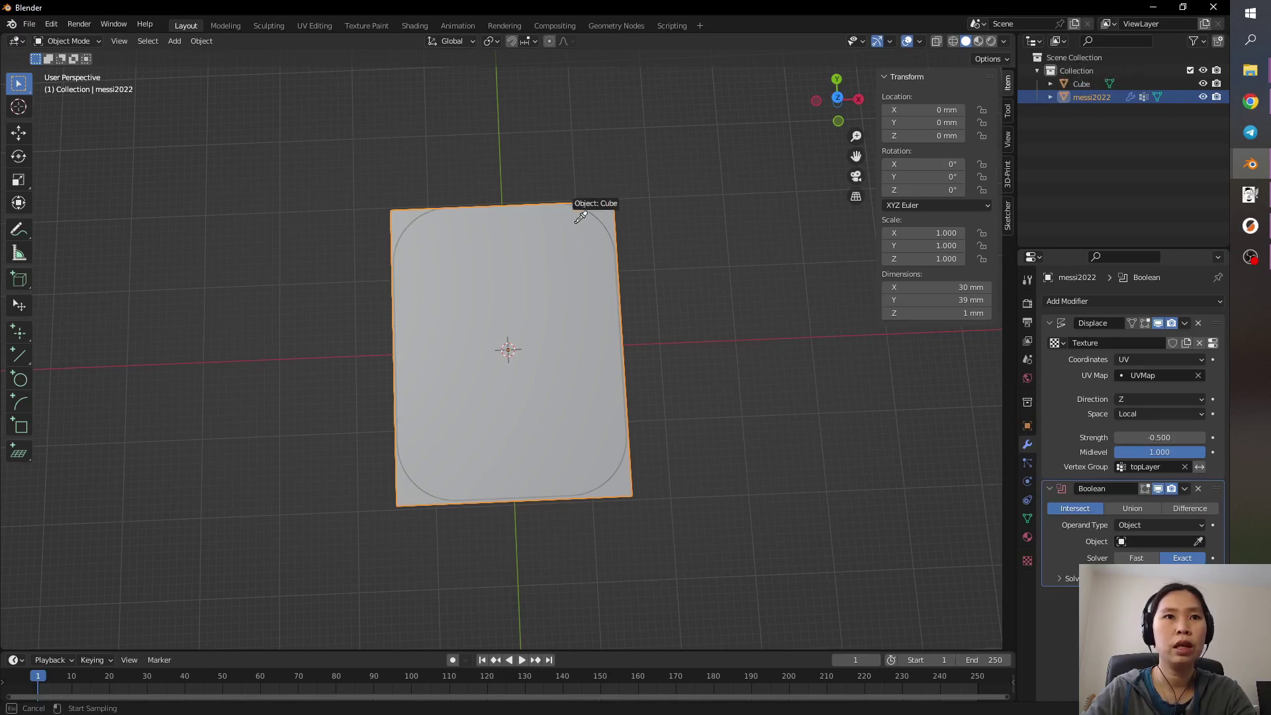
left_click(578, 252)
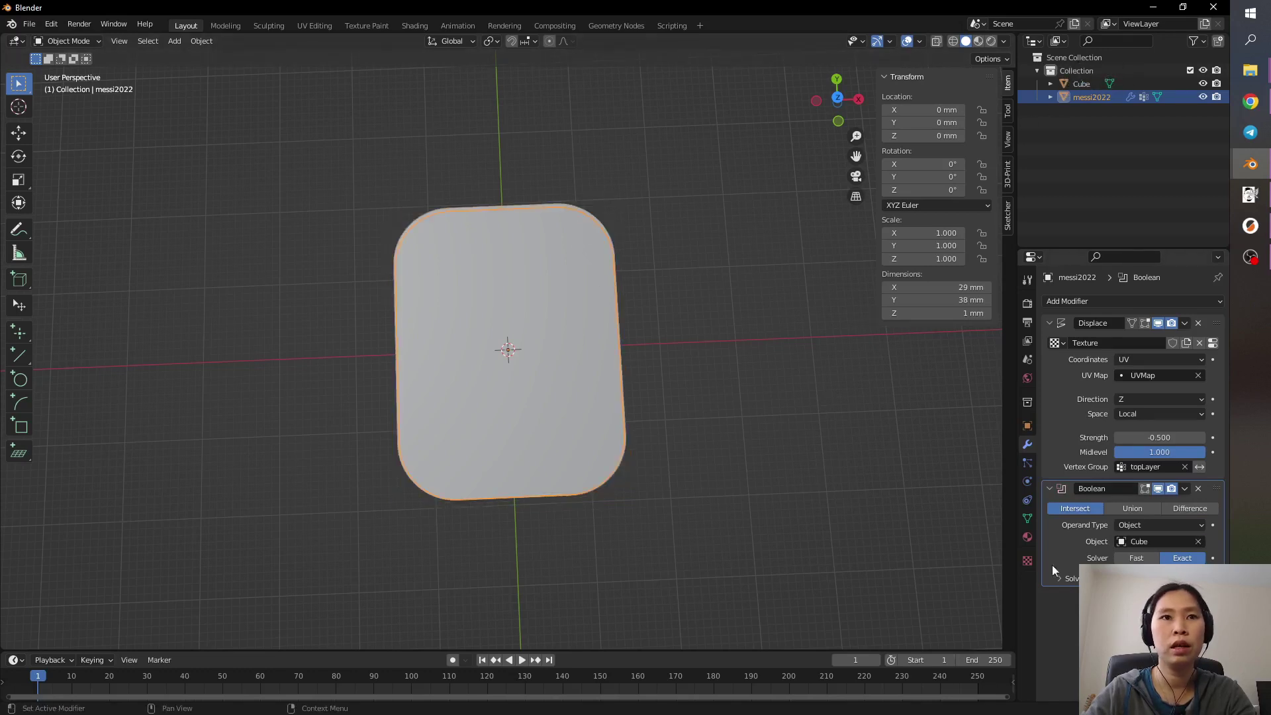
- Hide the Cube in the viewport and inspect the portrait plate with its rounded corners
middle_click_drag(697, 429, 573, 419)
key("KP_7")
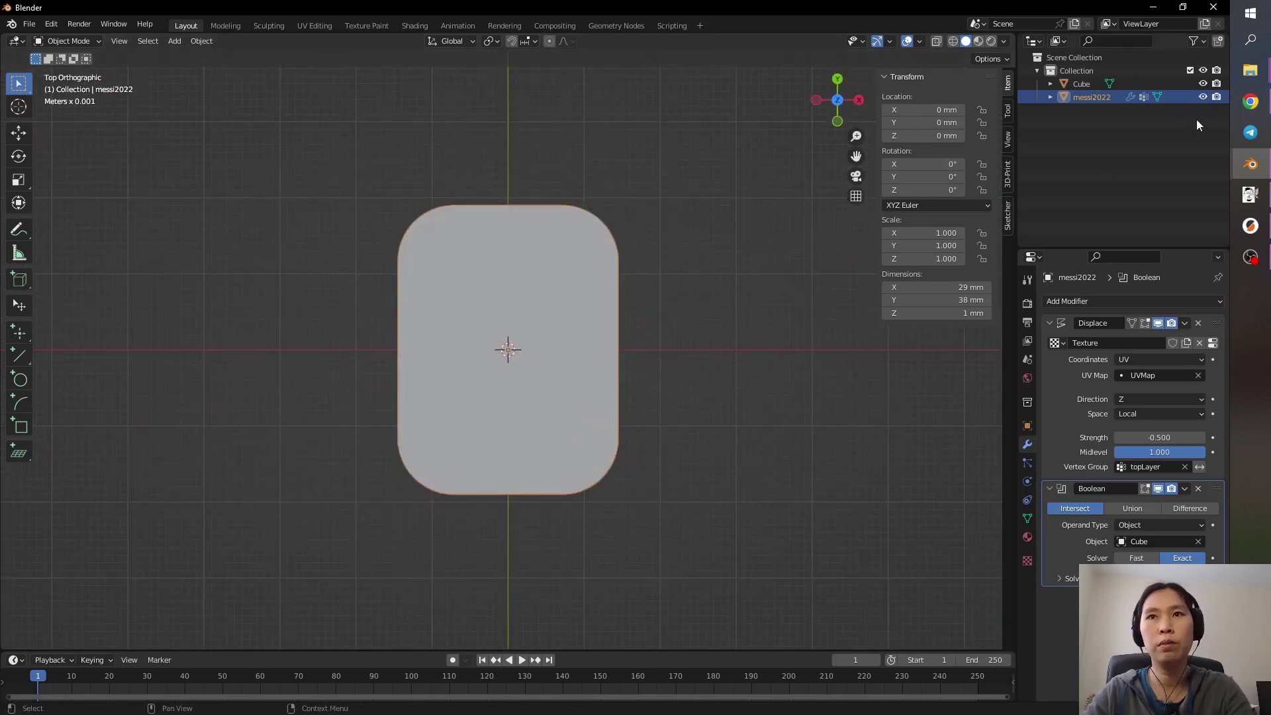
left_click(1203, 83)
middle_click_drag(628, 392, 635, 361)
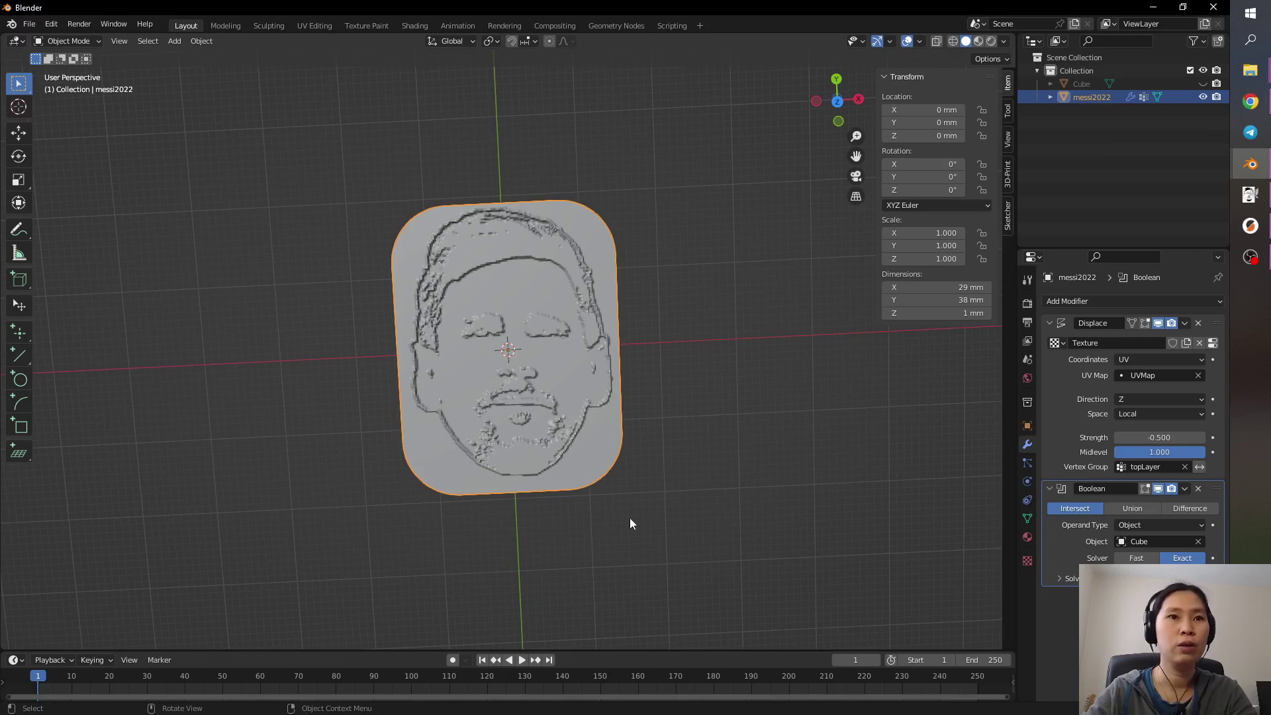
left_click(646, 520)
left_click(592, 270)
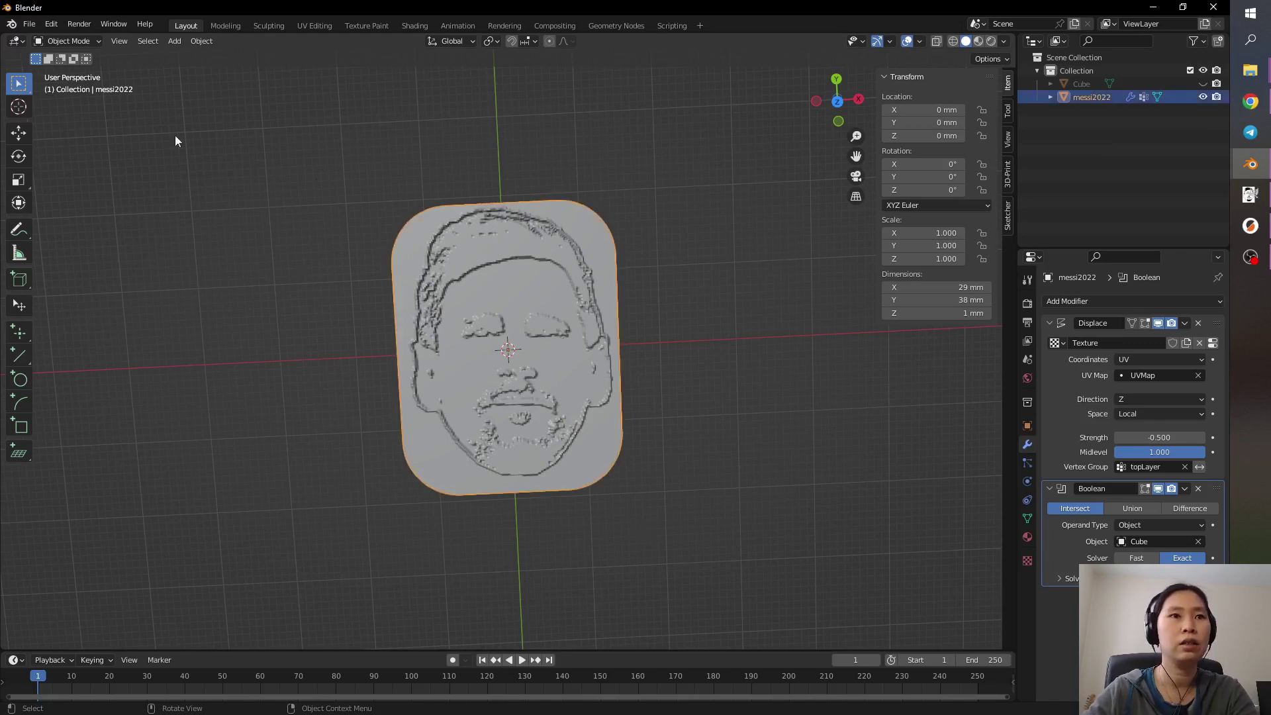
- Export the trimmed messi2022 portrait plate as an STL, with Selection Only and Apply Modifiers enabled
left_click(30, 25)
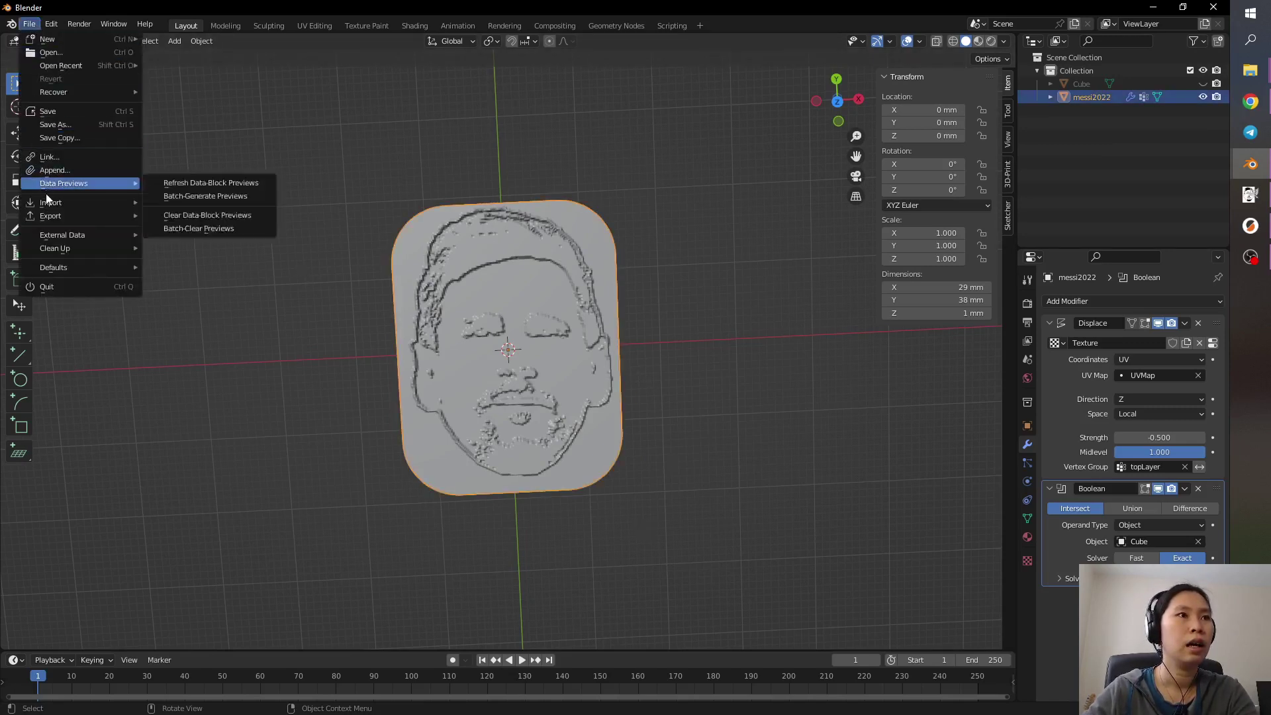
mouse_move(49, 218)
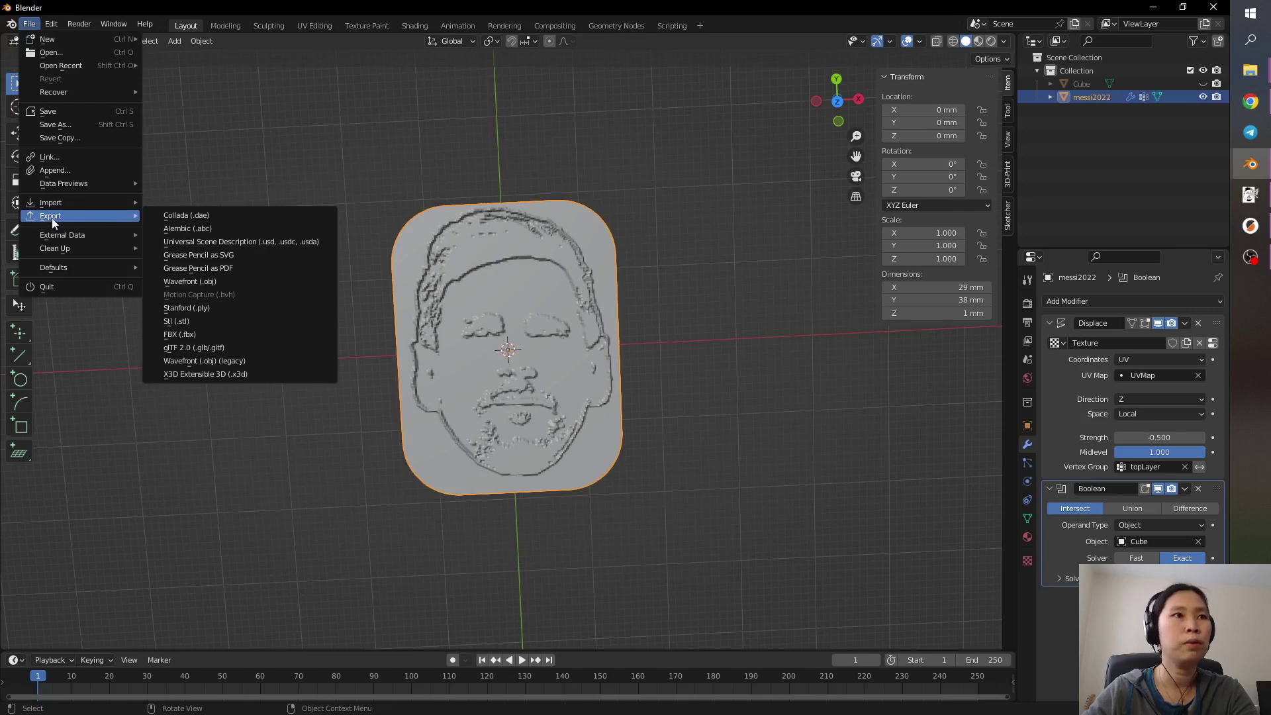
left_click(179, 320)
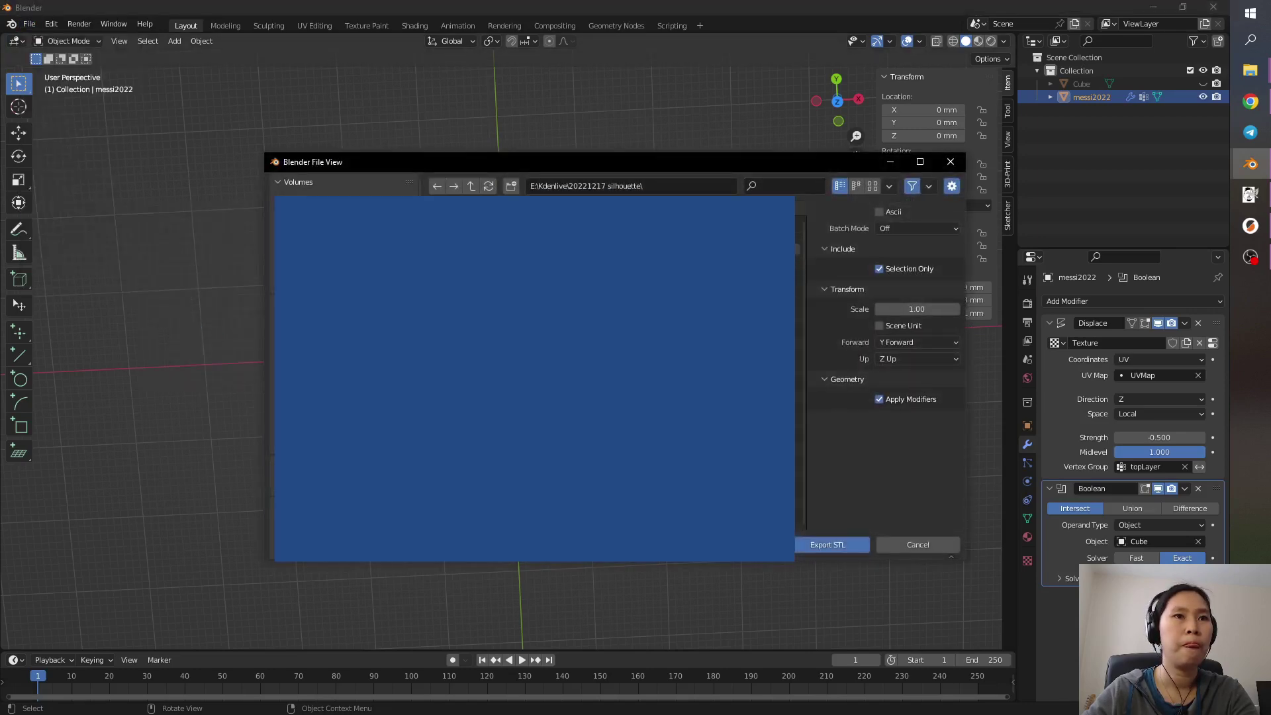
left_click(828, 544)
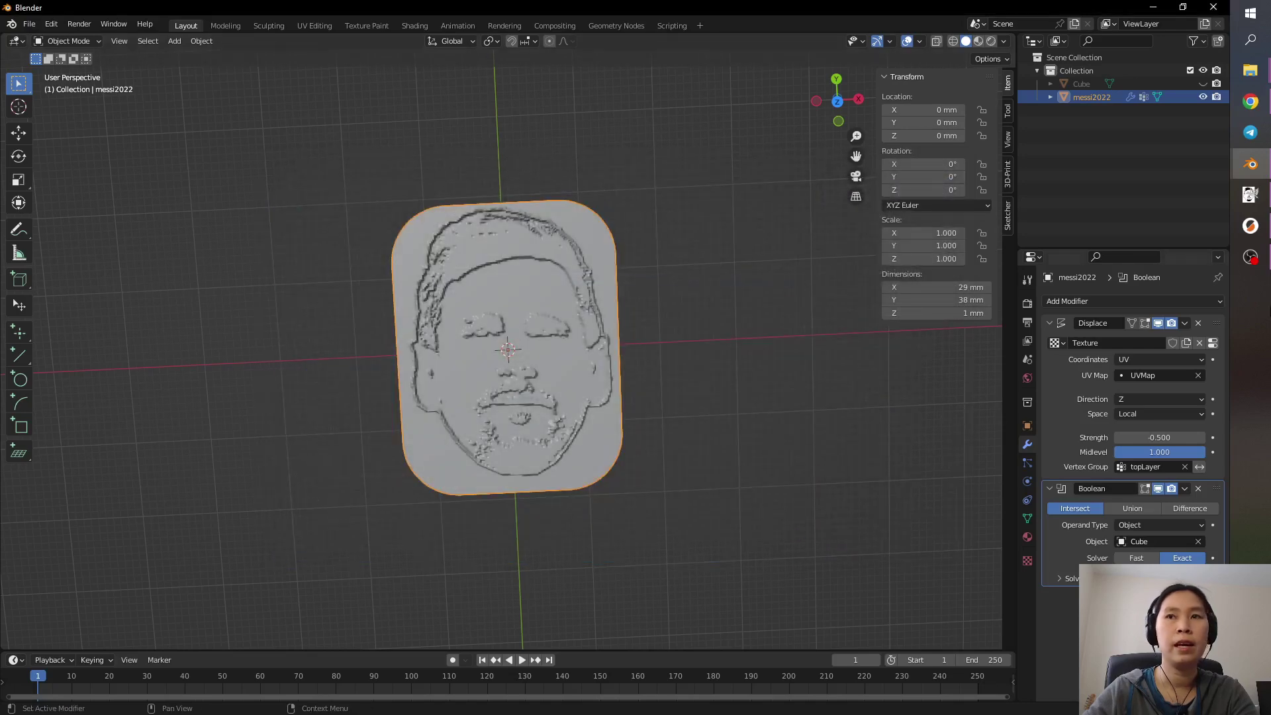
- Switch to PrusaSlicer and import messi2022.stl onto the print bed
left_click(1251, 225)
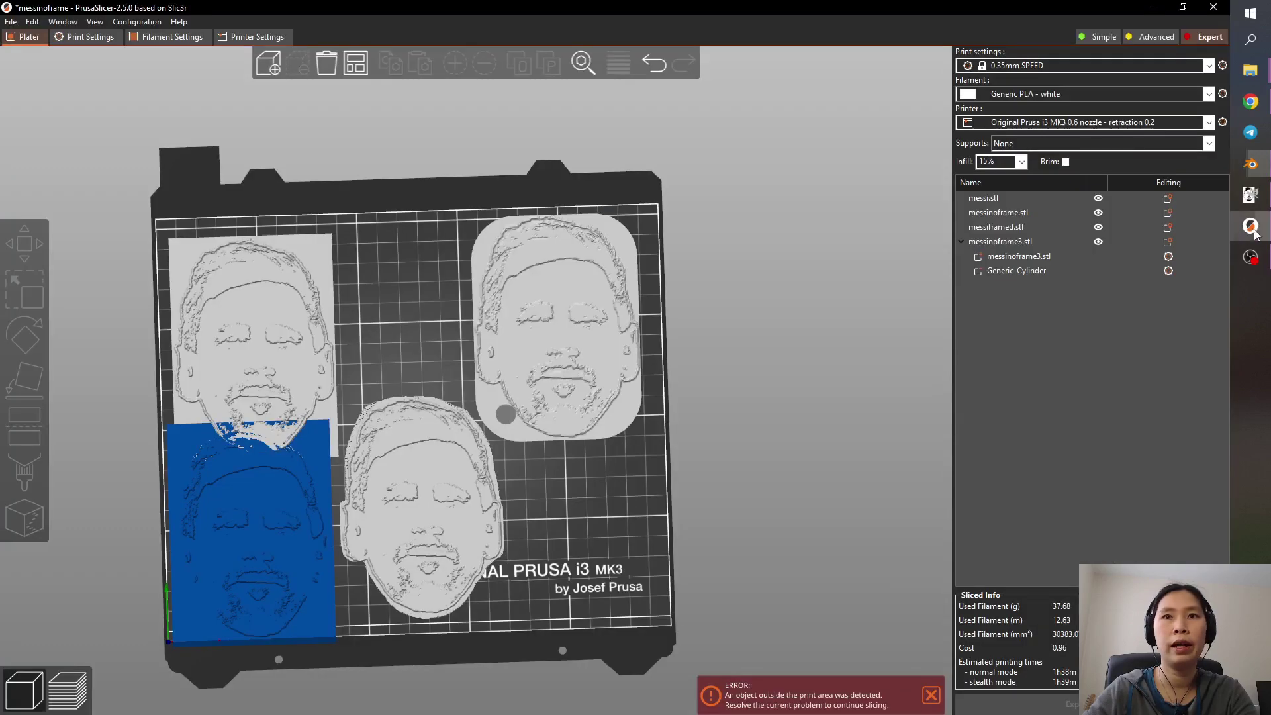
left_click(269, 64)
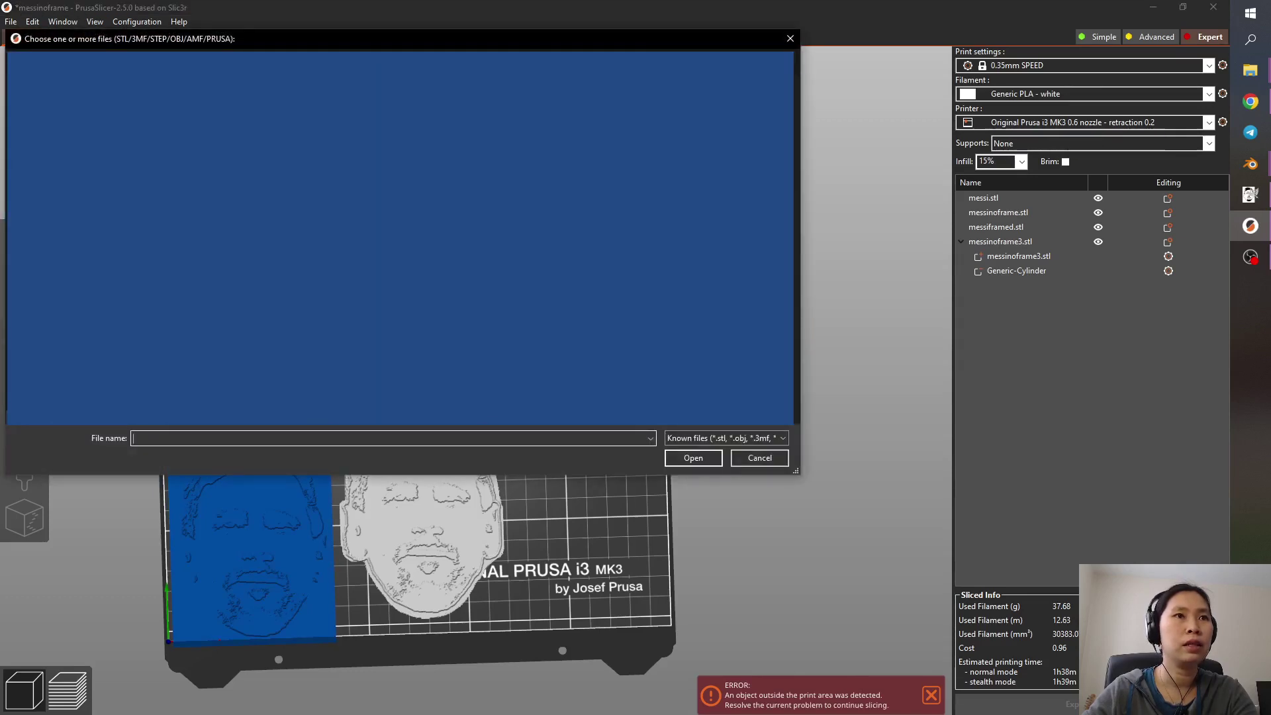
type("messi2022.stl")
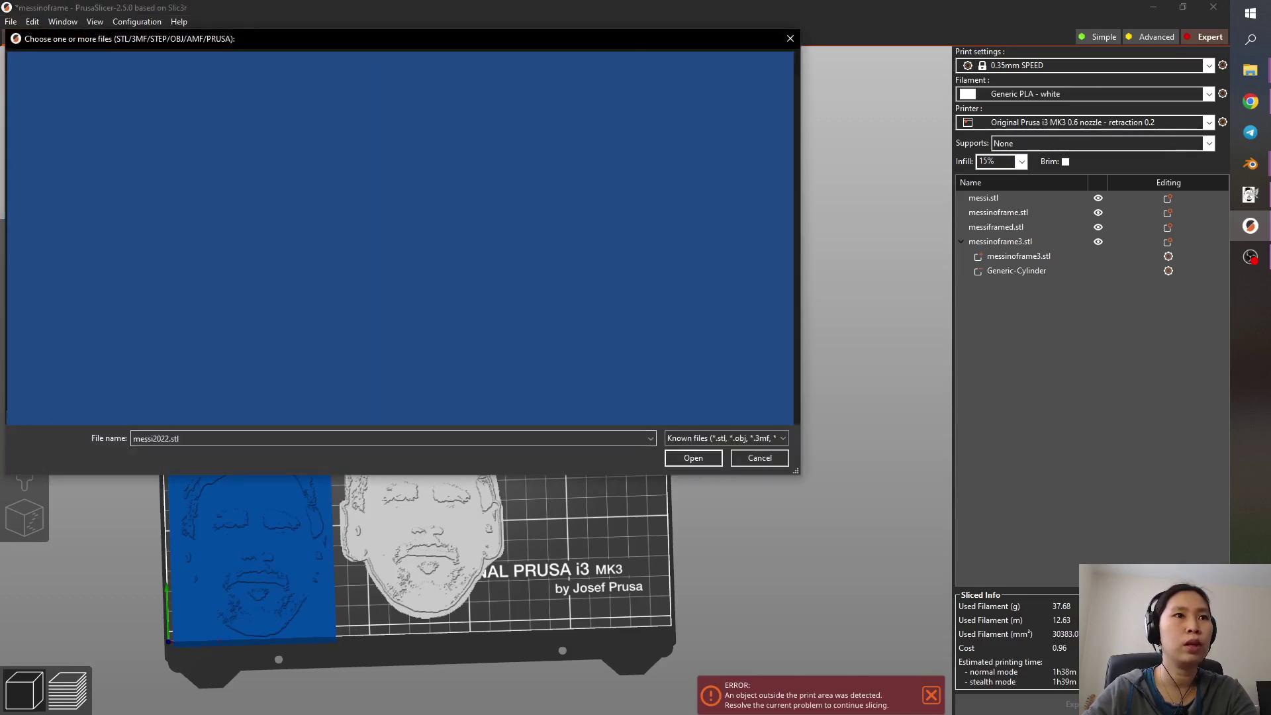
left_click(693, 457)
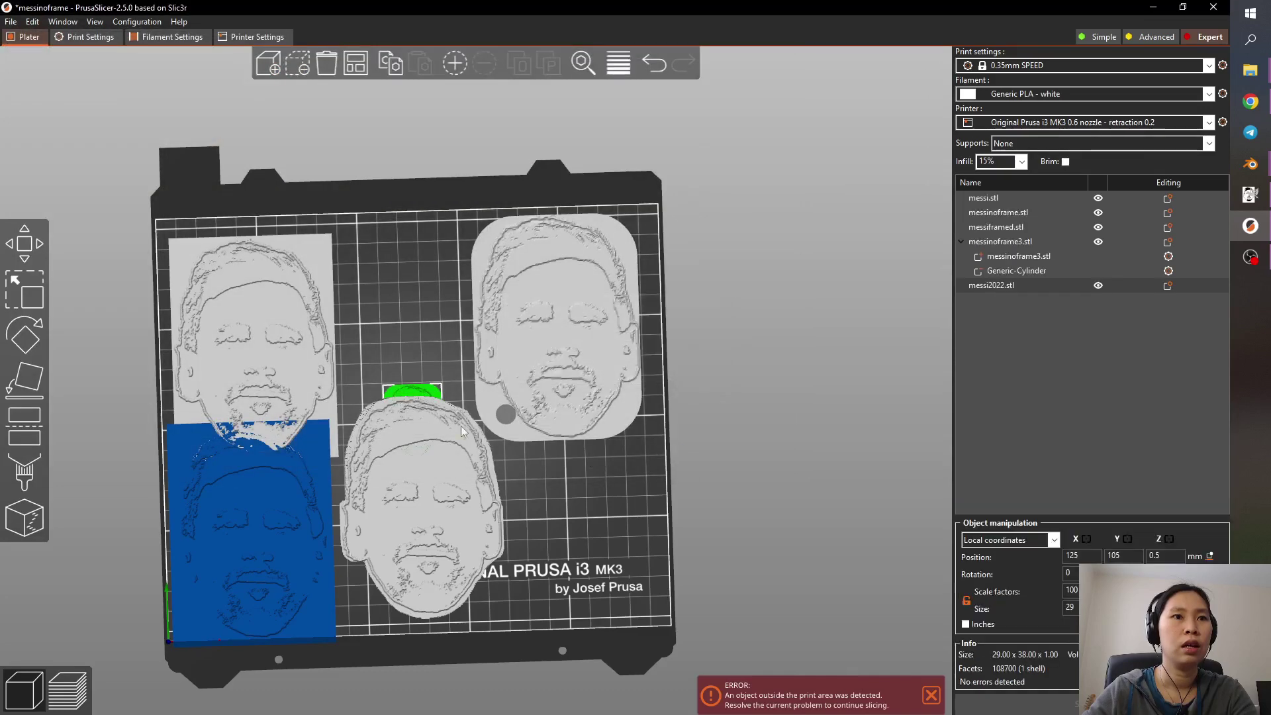
- Move the messi2022.stl plate to the free bed area below the rounded portrait, at about X 208, Y 55 mm
left_click_drag(415, 391, 594, 466)
scroll(614, 550, "up", 2)
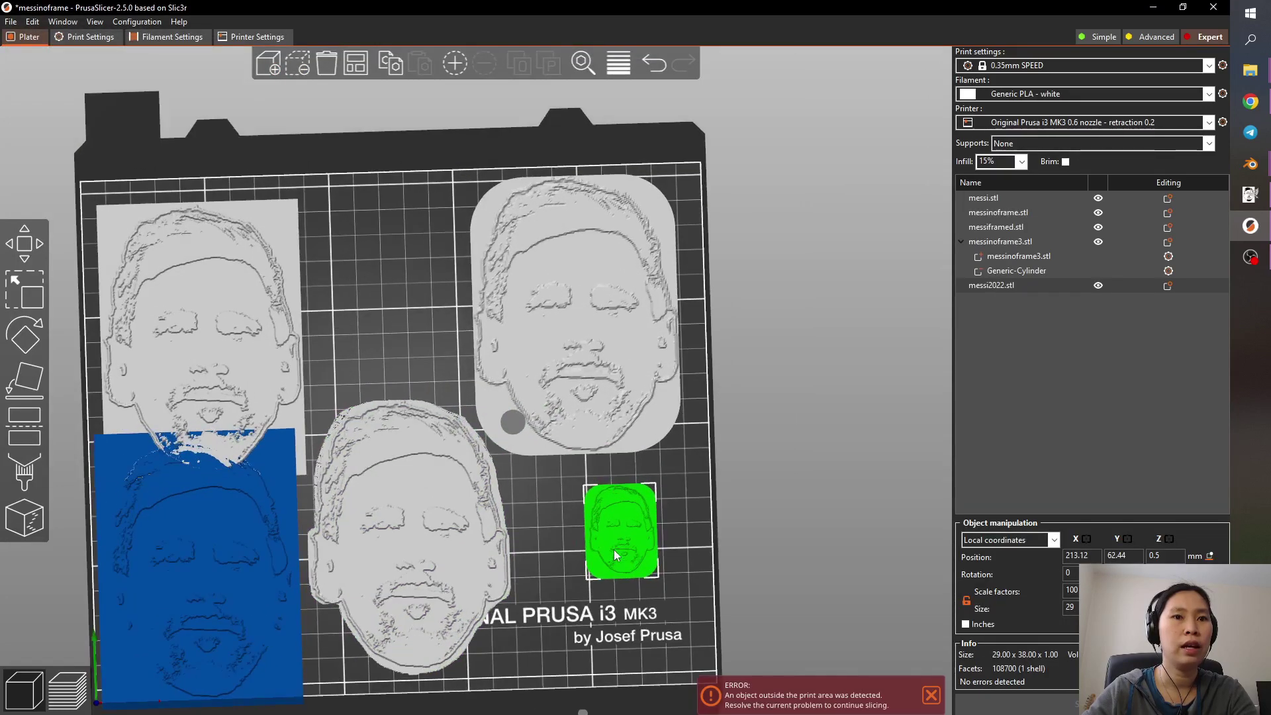
scroll(571, 560, "up", 3)
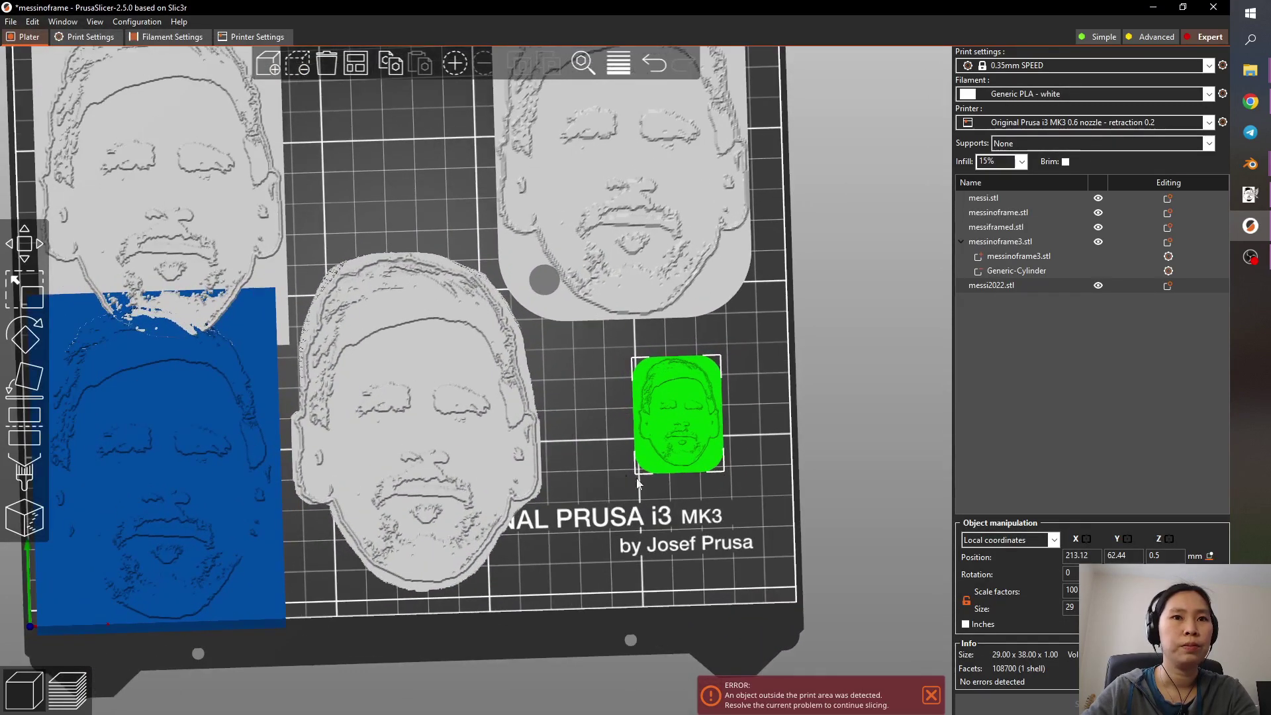
left_click_drag(679, 443, 664, 468)
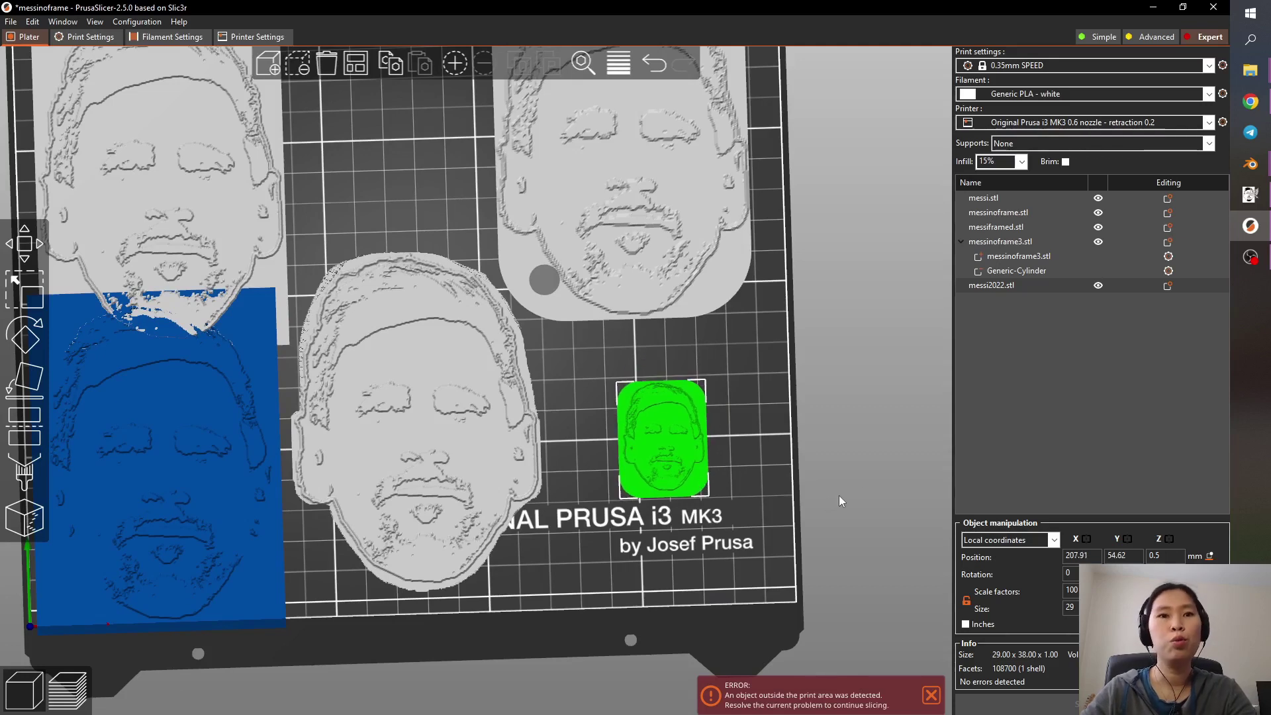
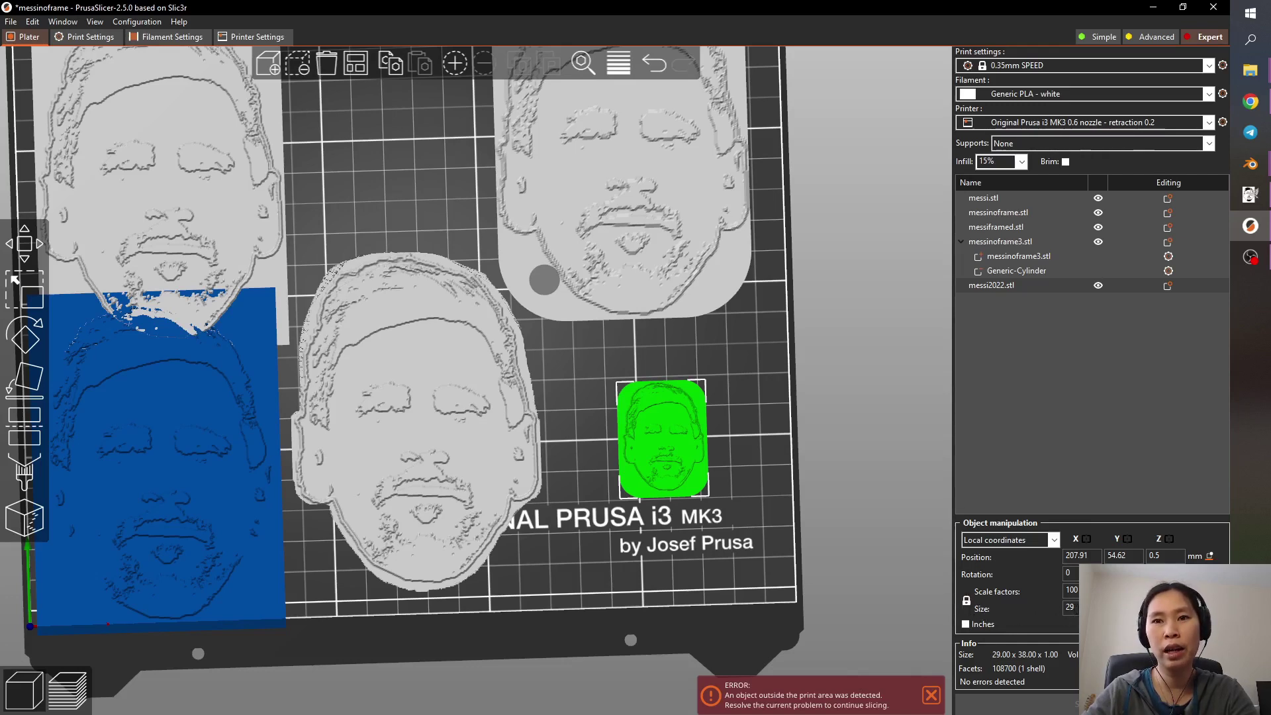
- Scale the messi2022.stl plate proportionally to 50 mm in X, and set its Z size alone to 2 mm
left_click(1066, 610)
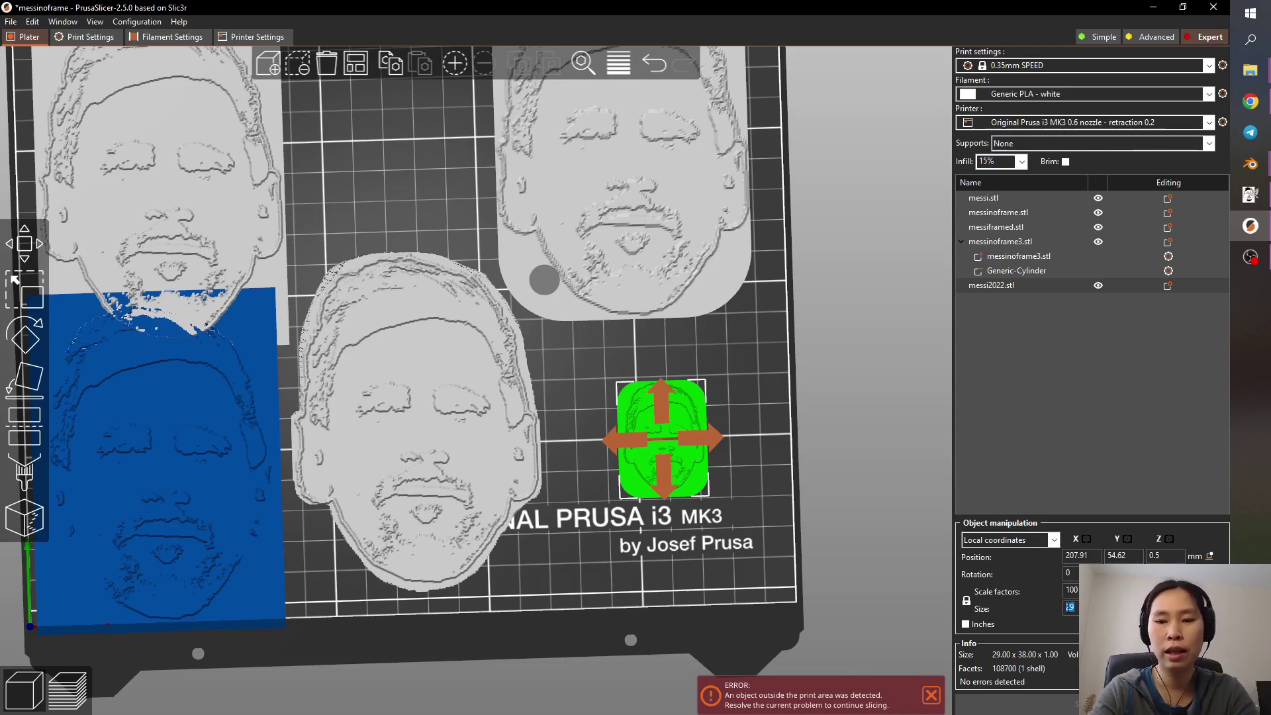
key("Return")
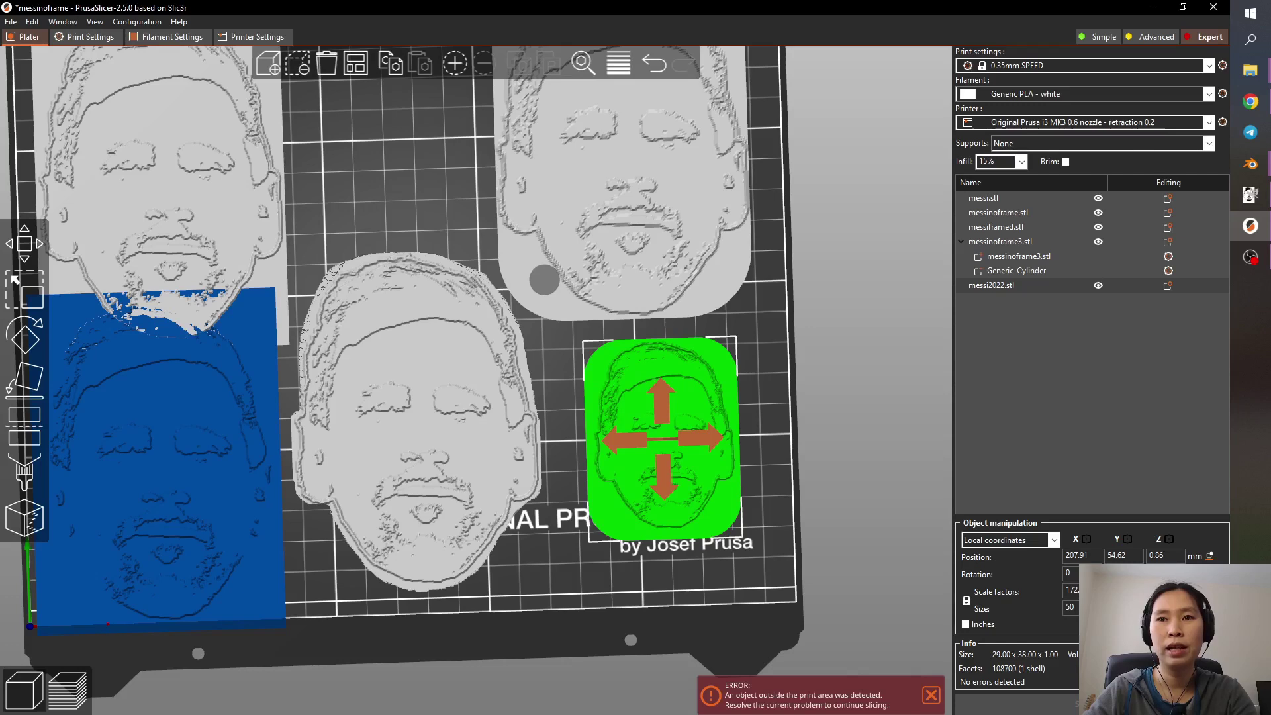
left_click(966, 601)
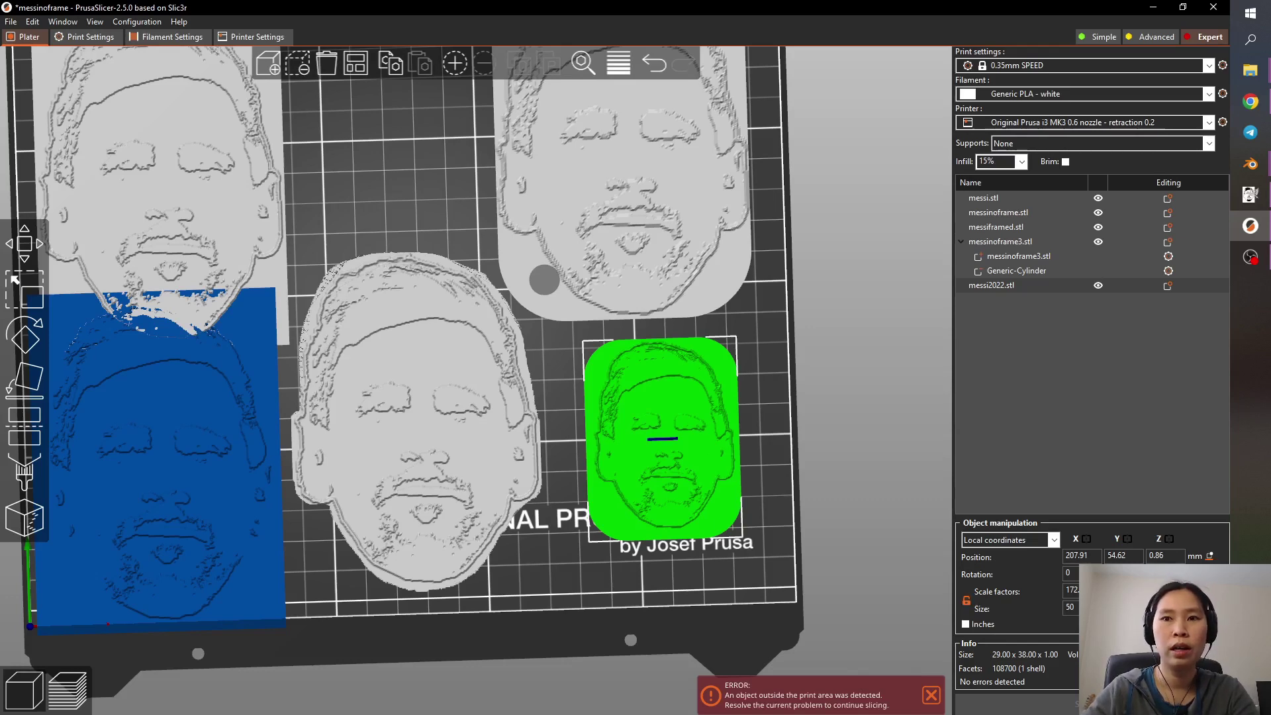
left_click(1123, 607)
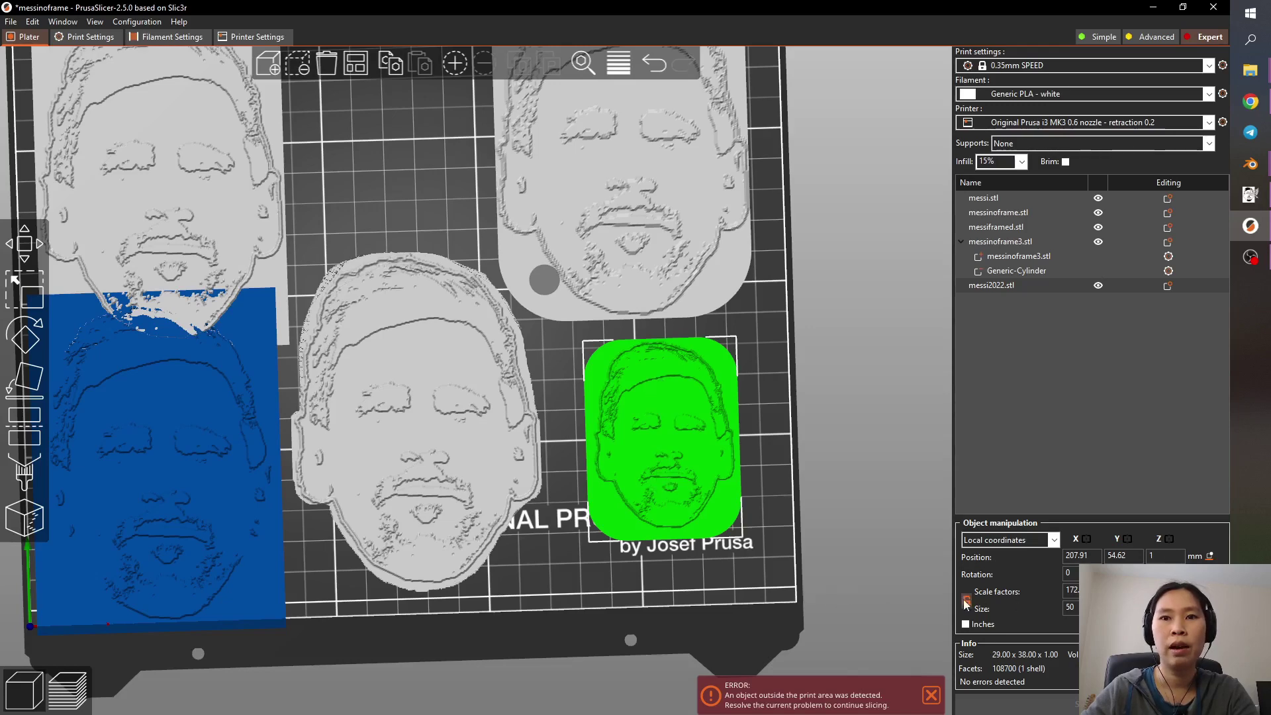
scroll(735, 590, "up", 2)
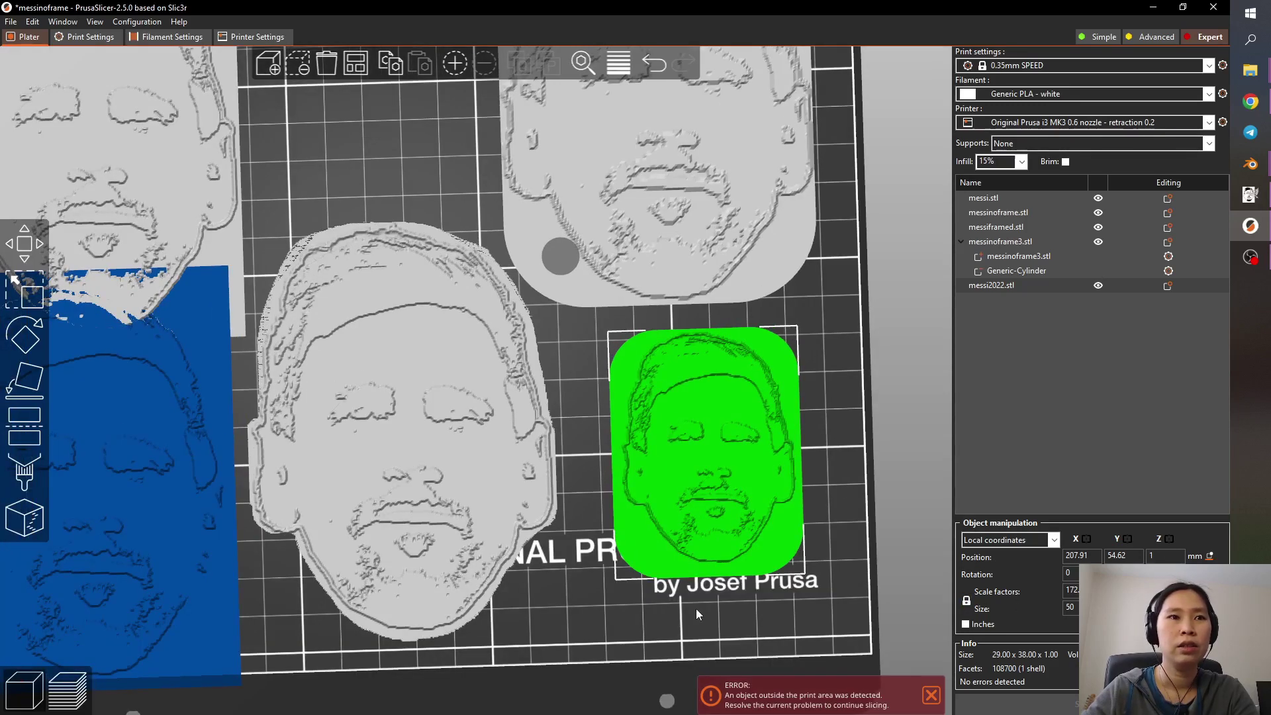
left_click_drag(692, 609, 694, 608)
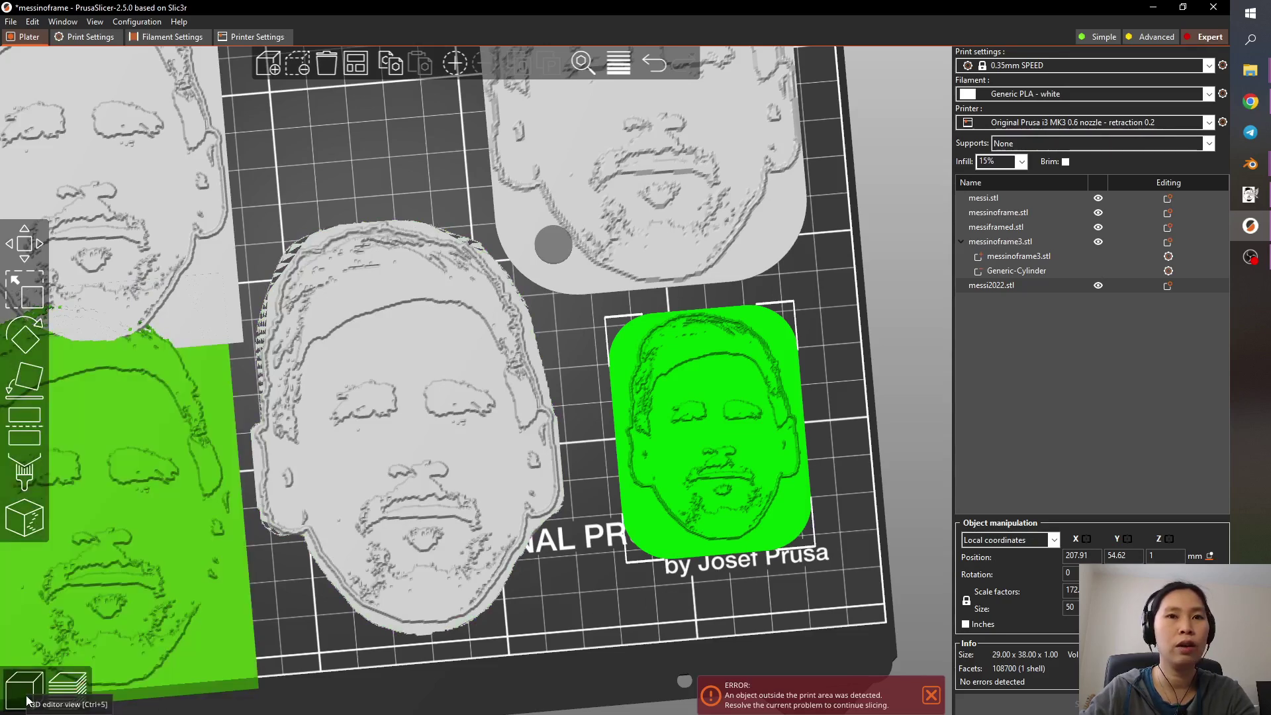
- Try to preview the sliced layers of the whole bed and go back to the 3D editor view
left_click(67, 687)
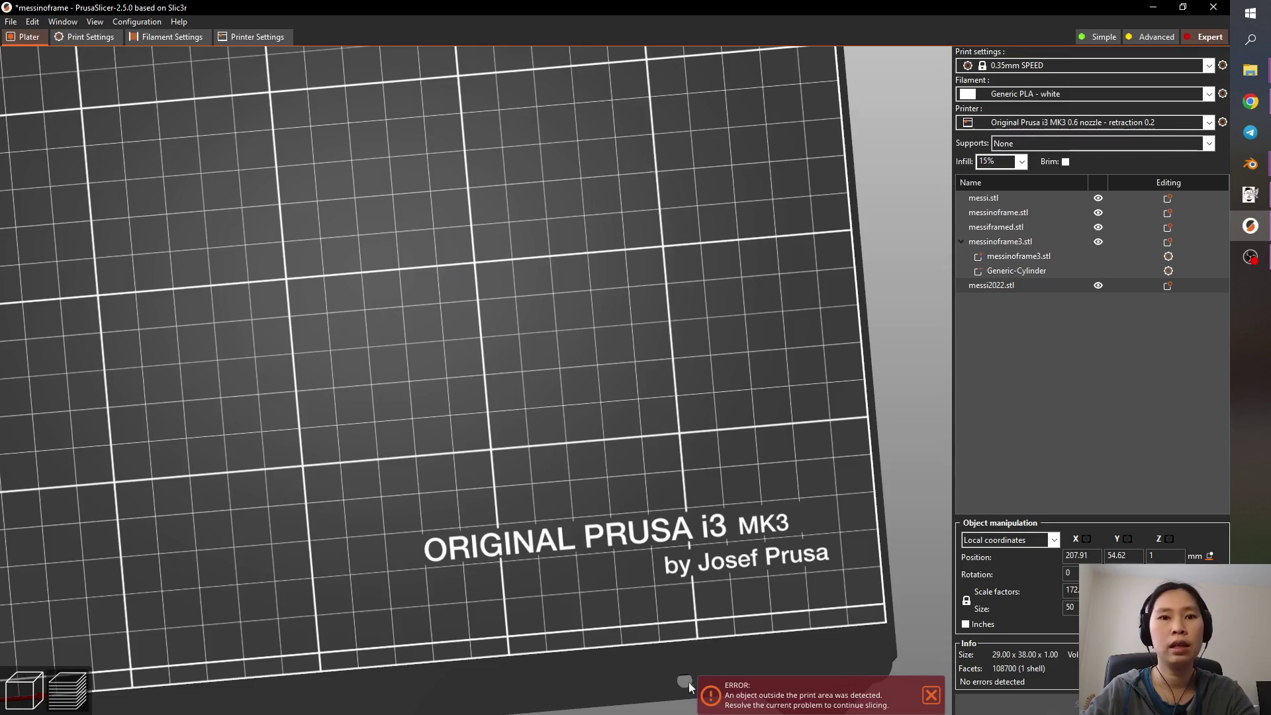
scroll(609, 603, "down", 3)
left_click(24, 691)
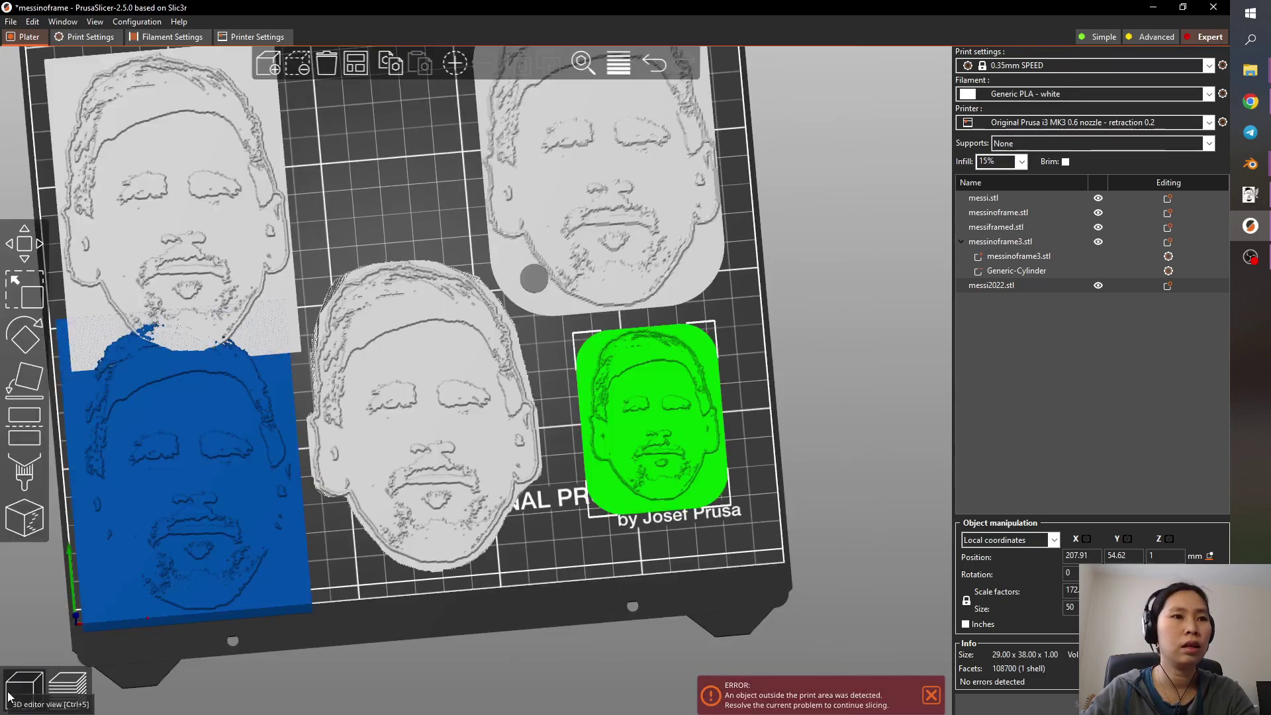
- Move the four other portrait models off the print bed and place messi2022.stl near its centre, at about X 126, Y 109 mm
left_click(196, 564)
scroll(200, 566, "down", 4)
left_click_drag(262, 519, 781, 334)
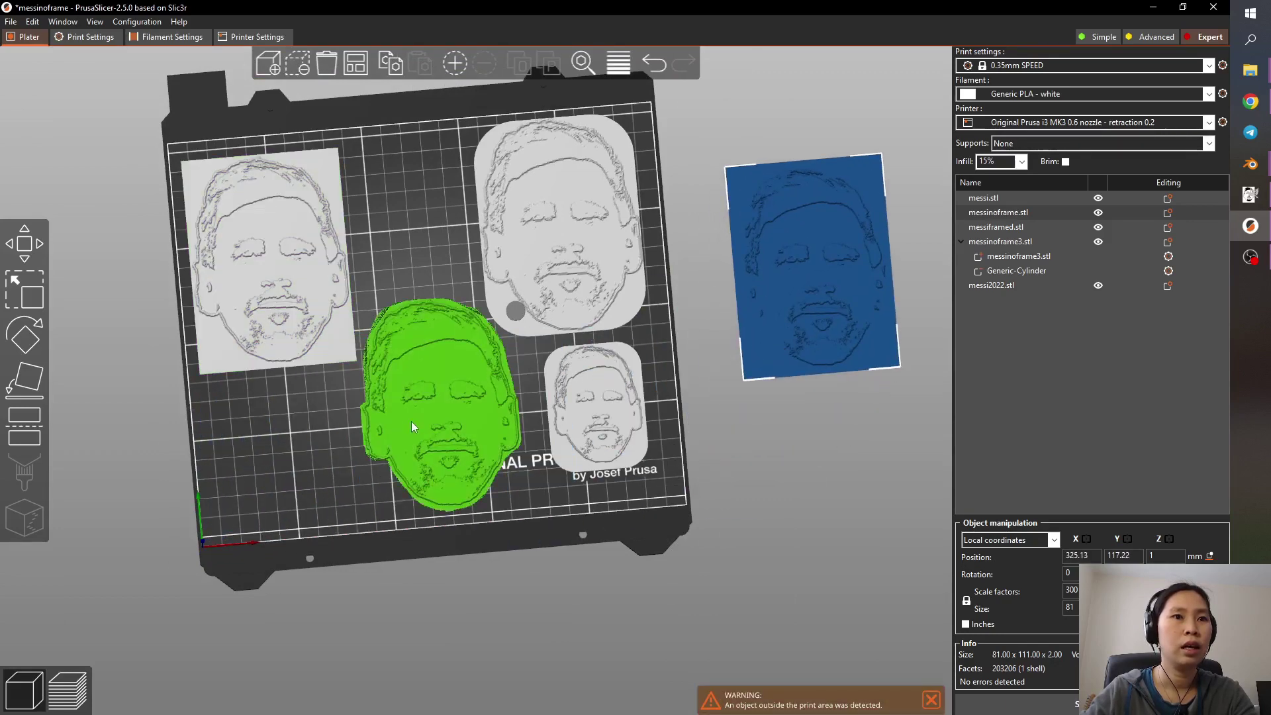
left_click_drag(411, 422, 64, 561)
left_click_drag(194, 309, 27, 231)
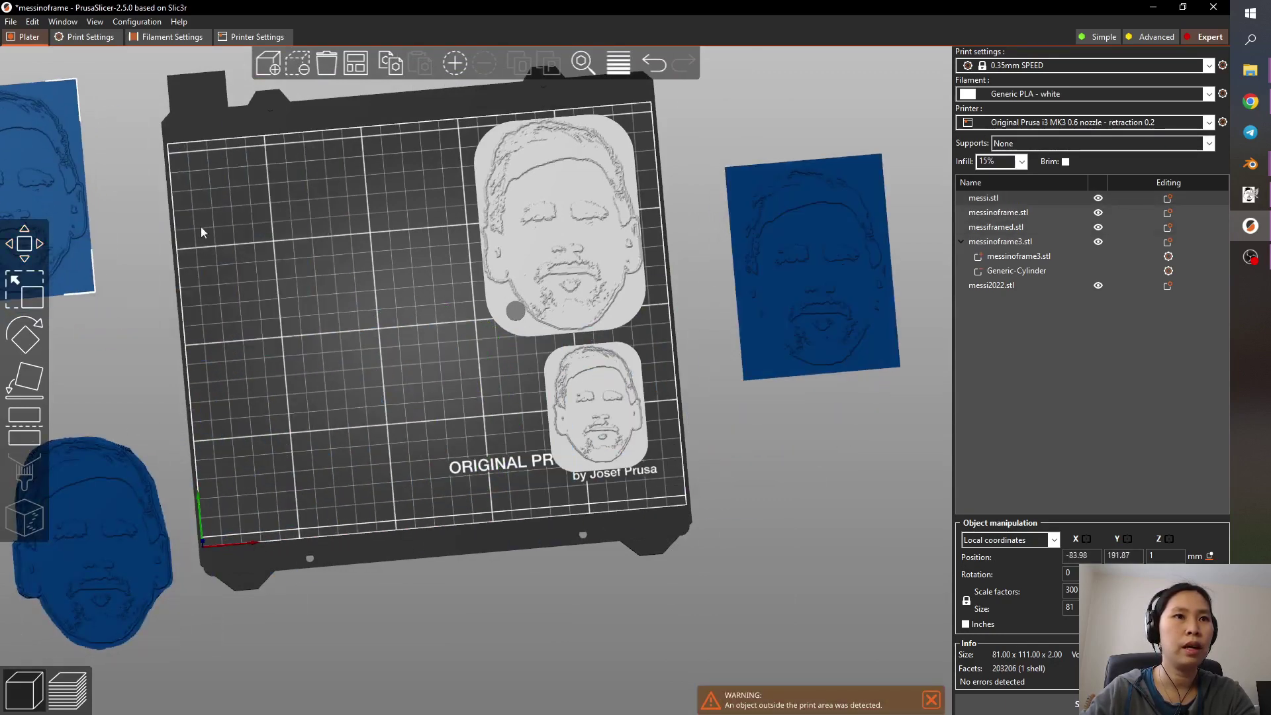
left_click_drag(494, 236, 420, 324)
key("1")
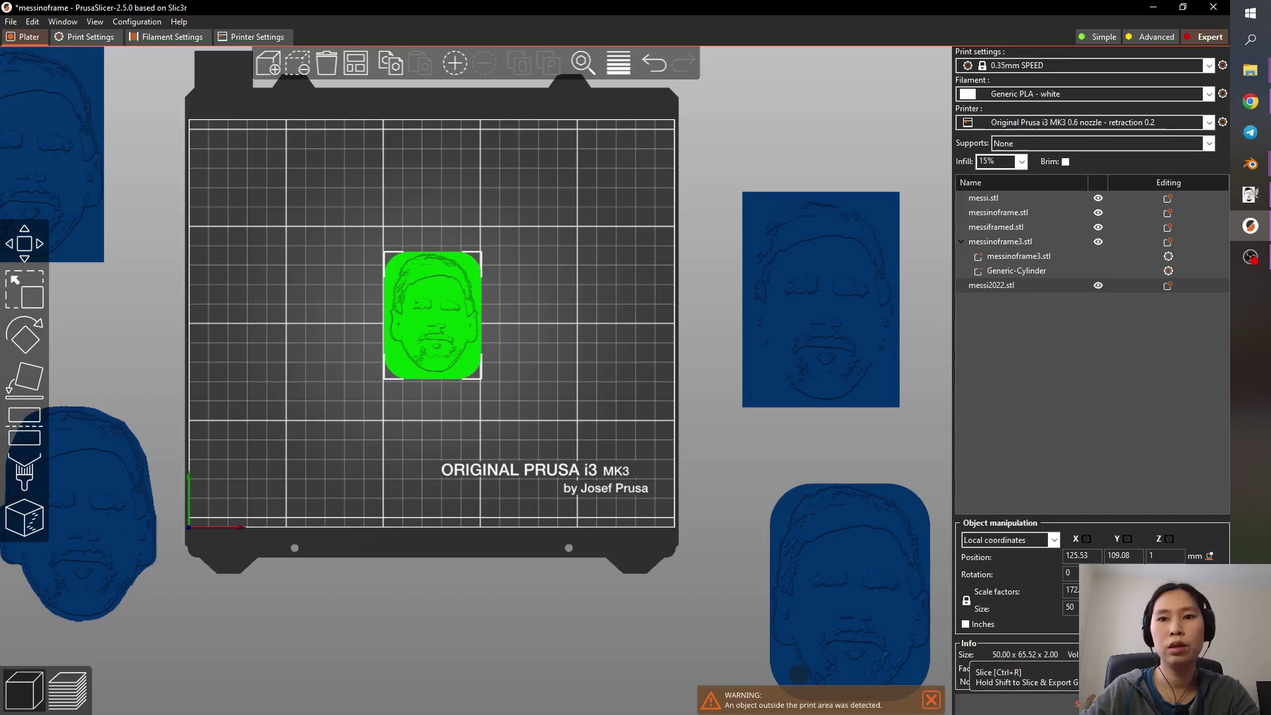
- Slice the messi2022.stl plate, check the colour-change layer at 1.25 mm in the preview and show all layers again
left_click(973, 703)
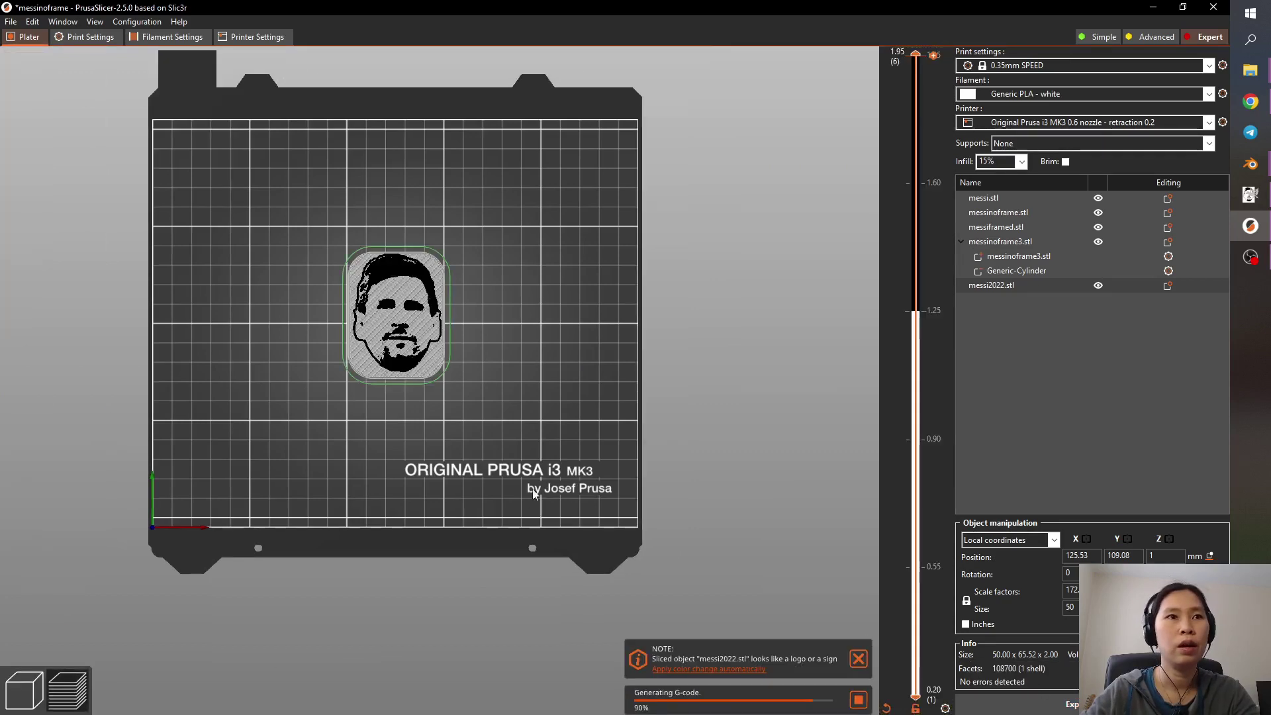
scroll(325, 270, "up", 3)
left_click_drag(382, 451, 390, 450)
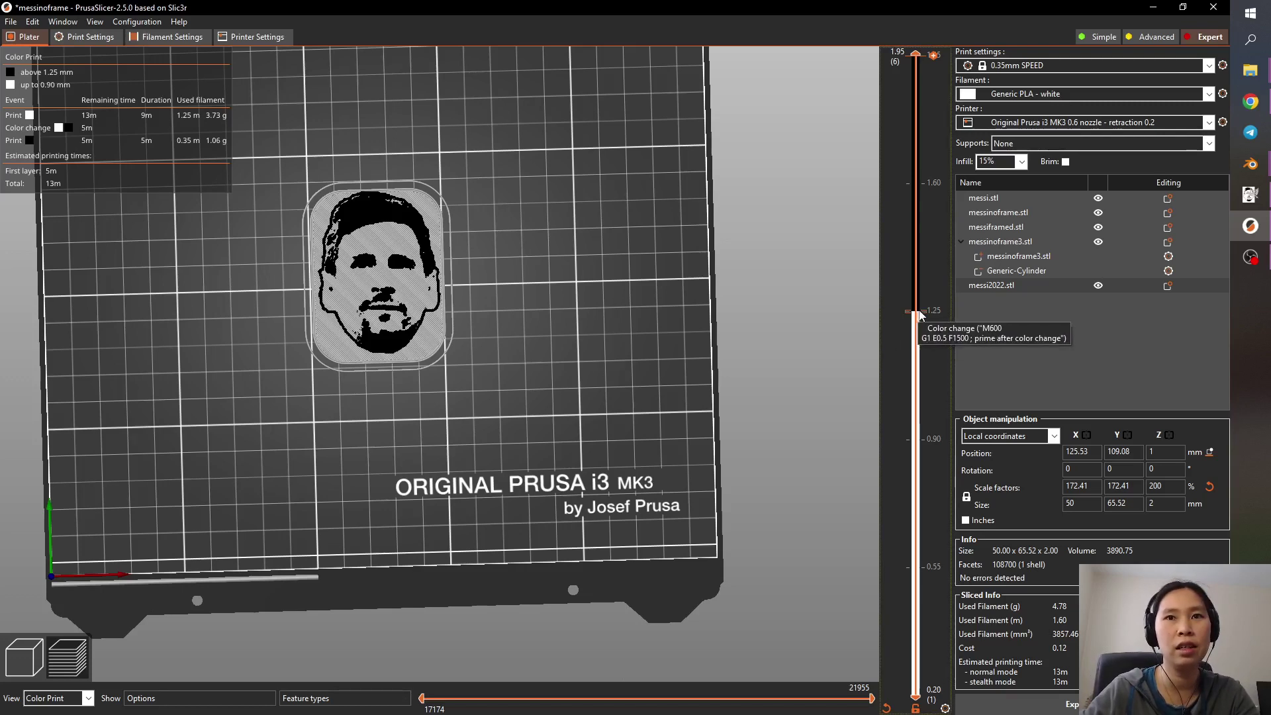
left_click(921, 310)
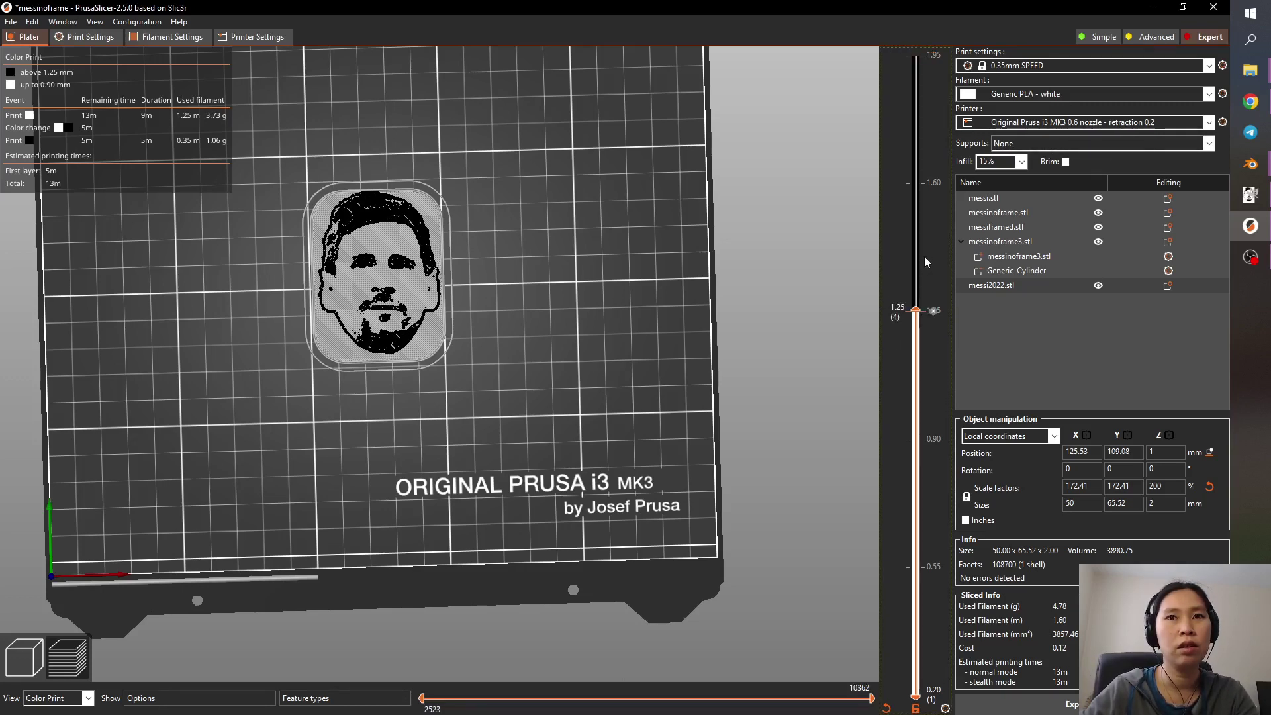
left_click_drag(916, 310, 913, 50)
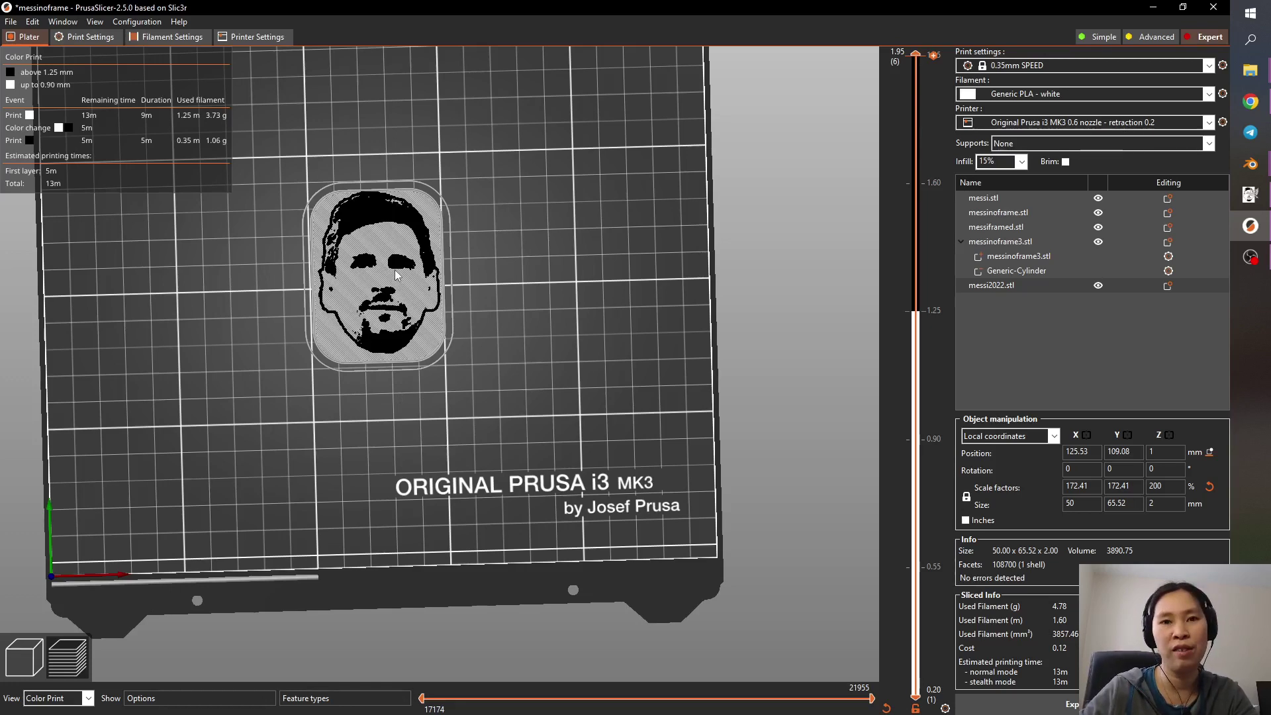
- Return to the 3D editor and add a Cylinder negative volume to the messi2022.stl plate
left_click(25, 652)
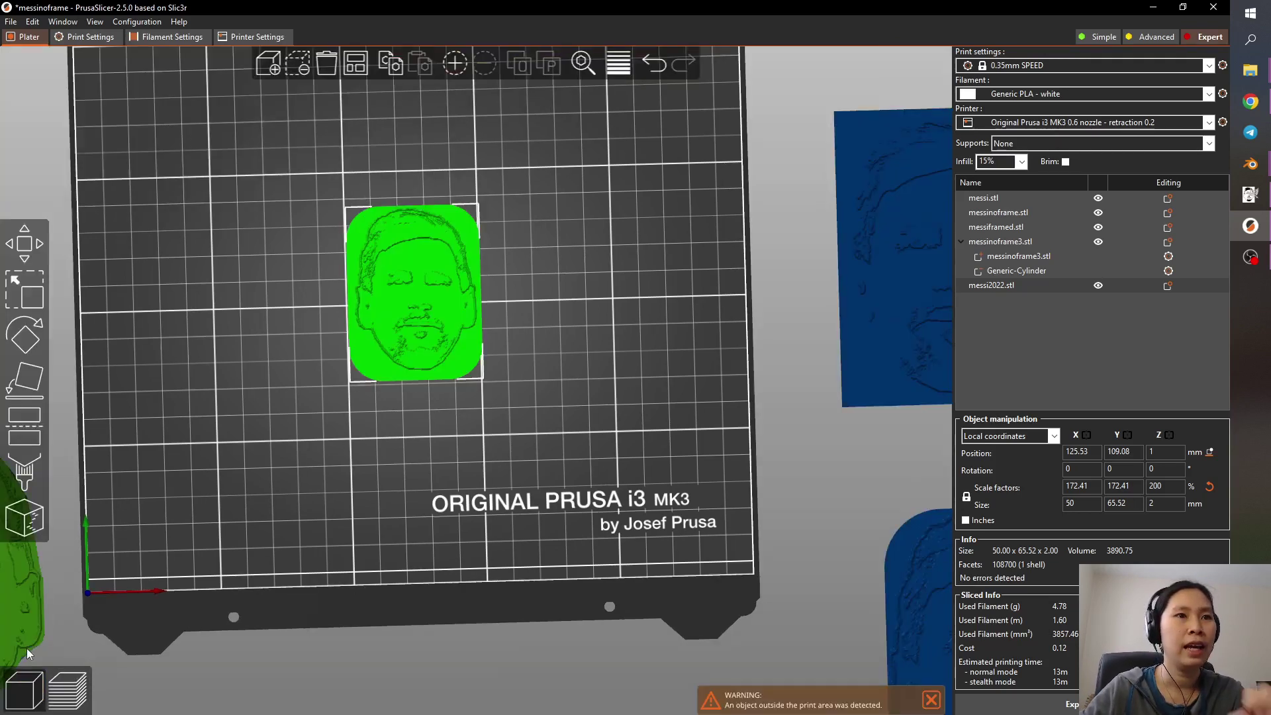
left_click(344, 514)
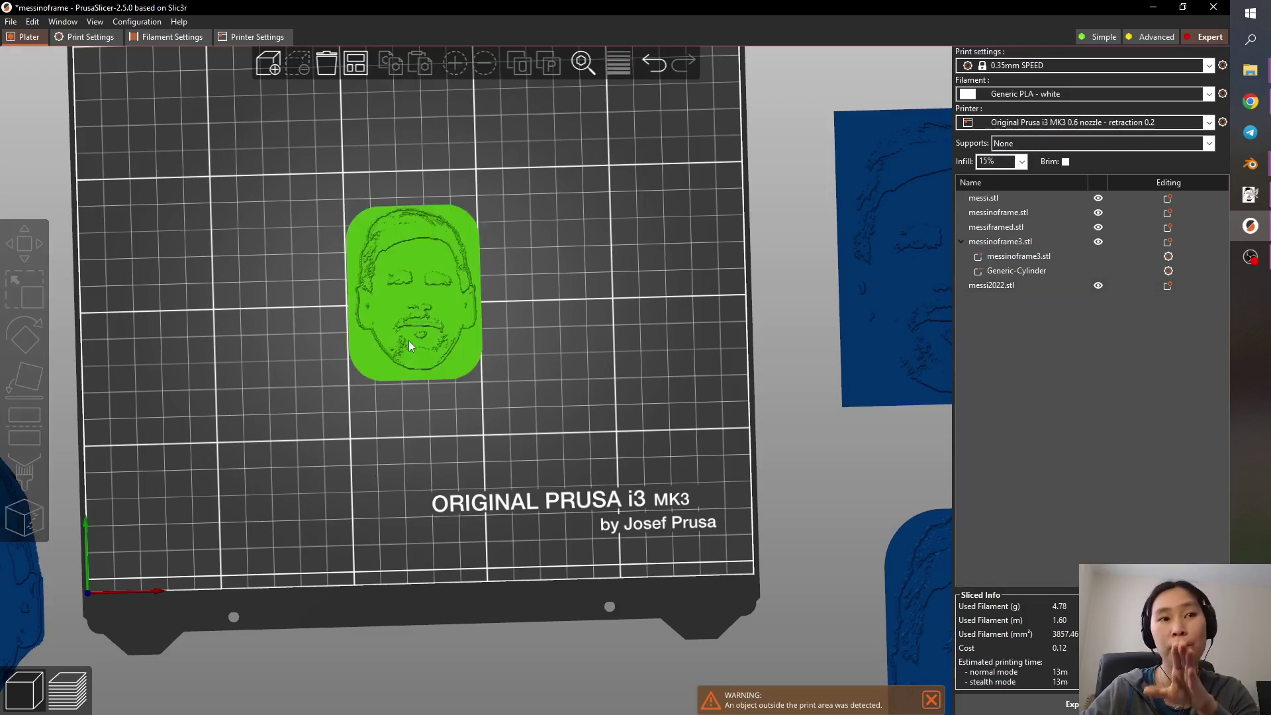
left_click(418, 308)
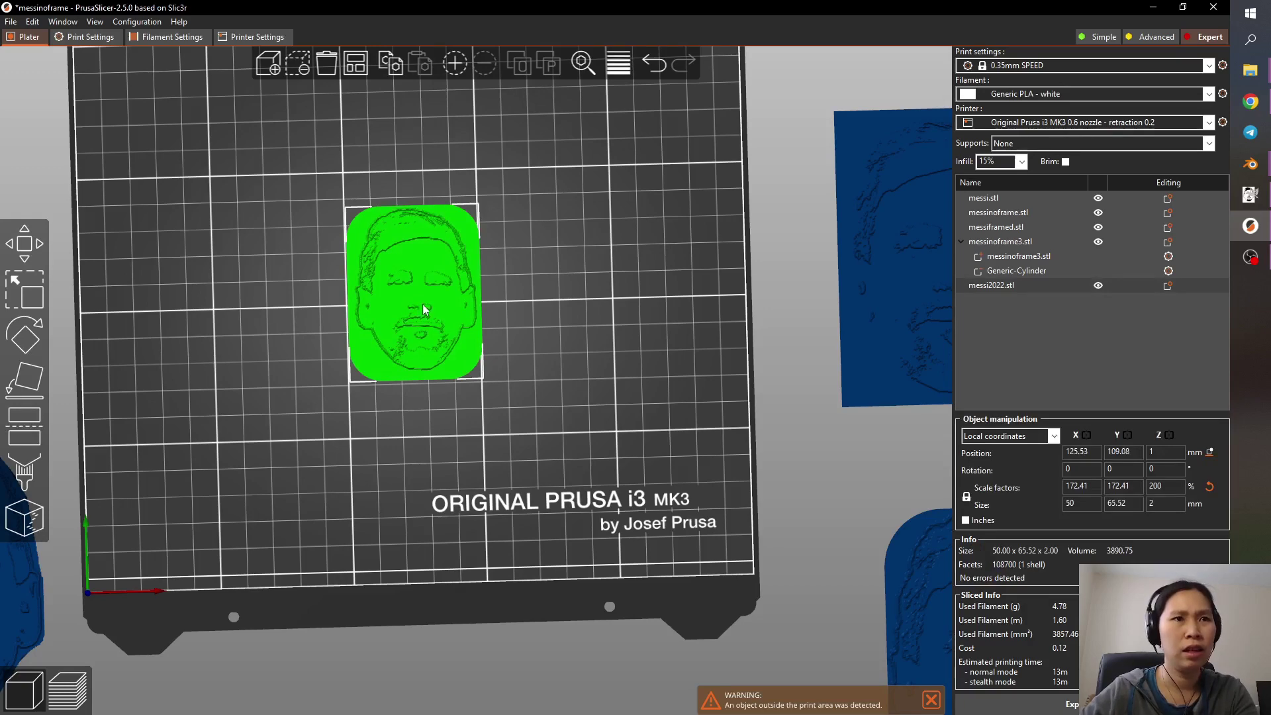
right_click(424, 309)
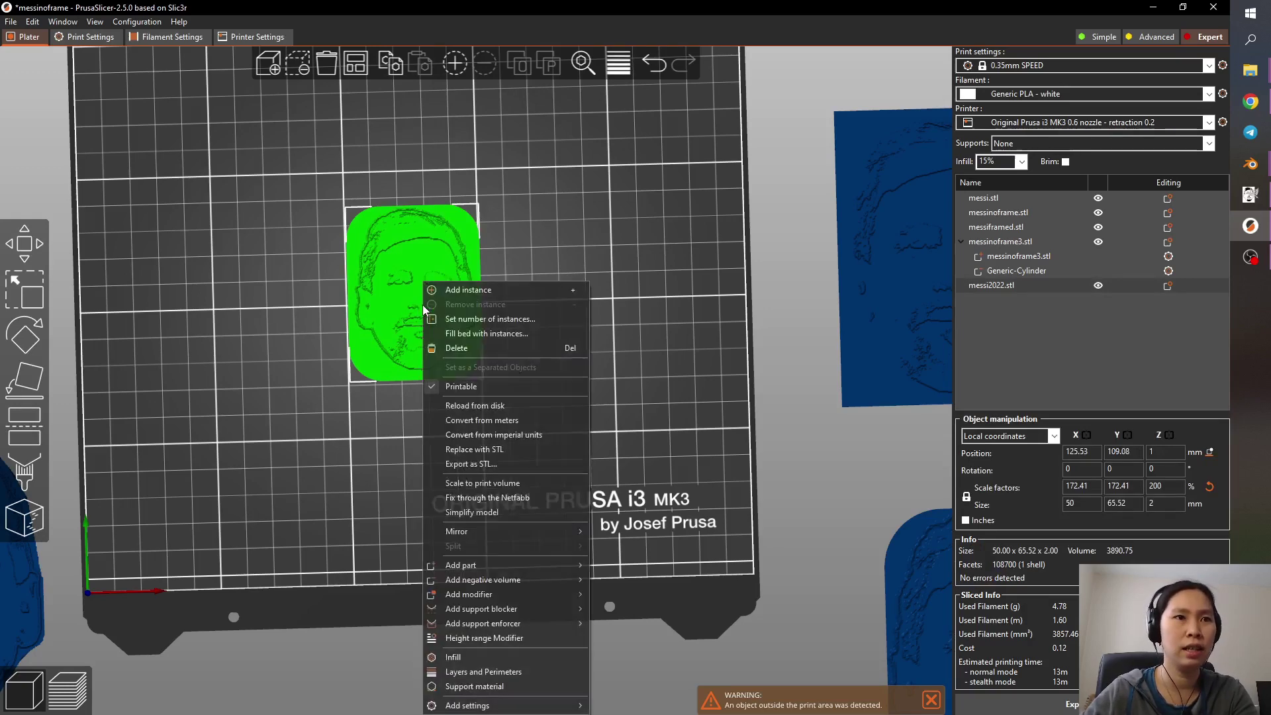
mouse_move(461, 580)
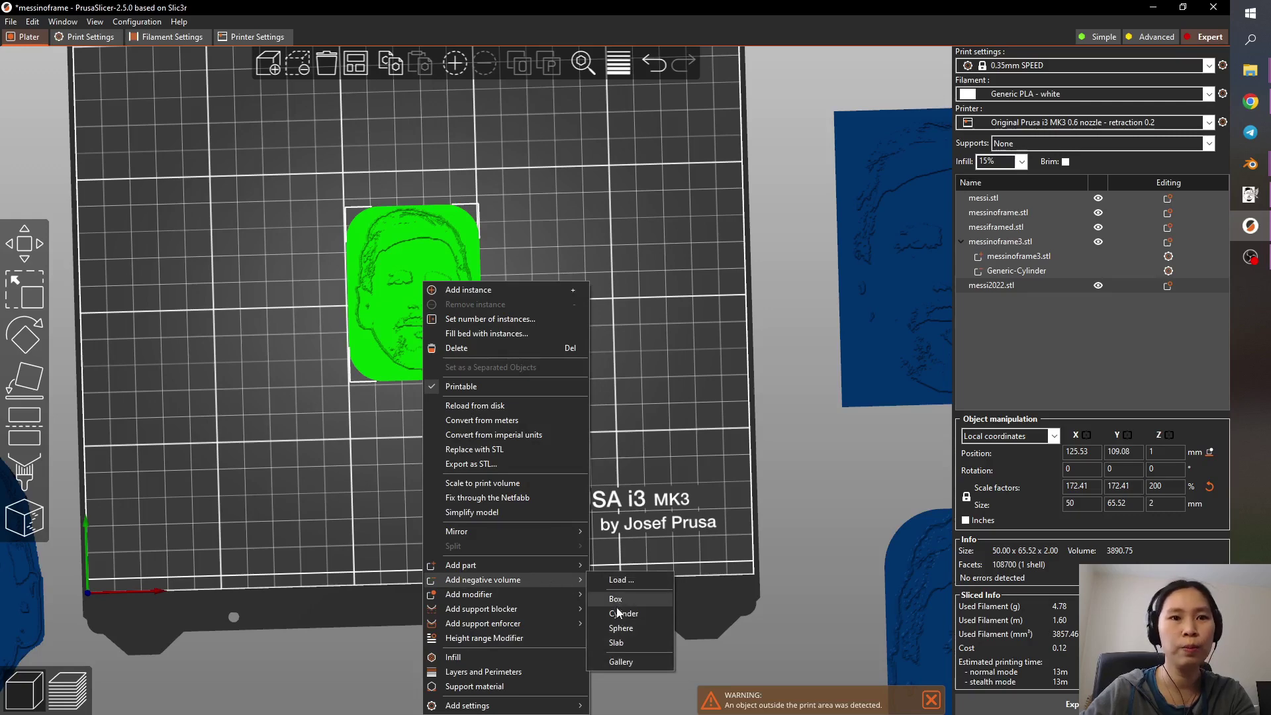
left_click(621, 613)
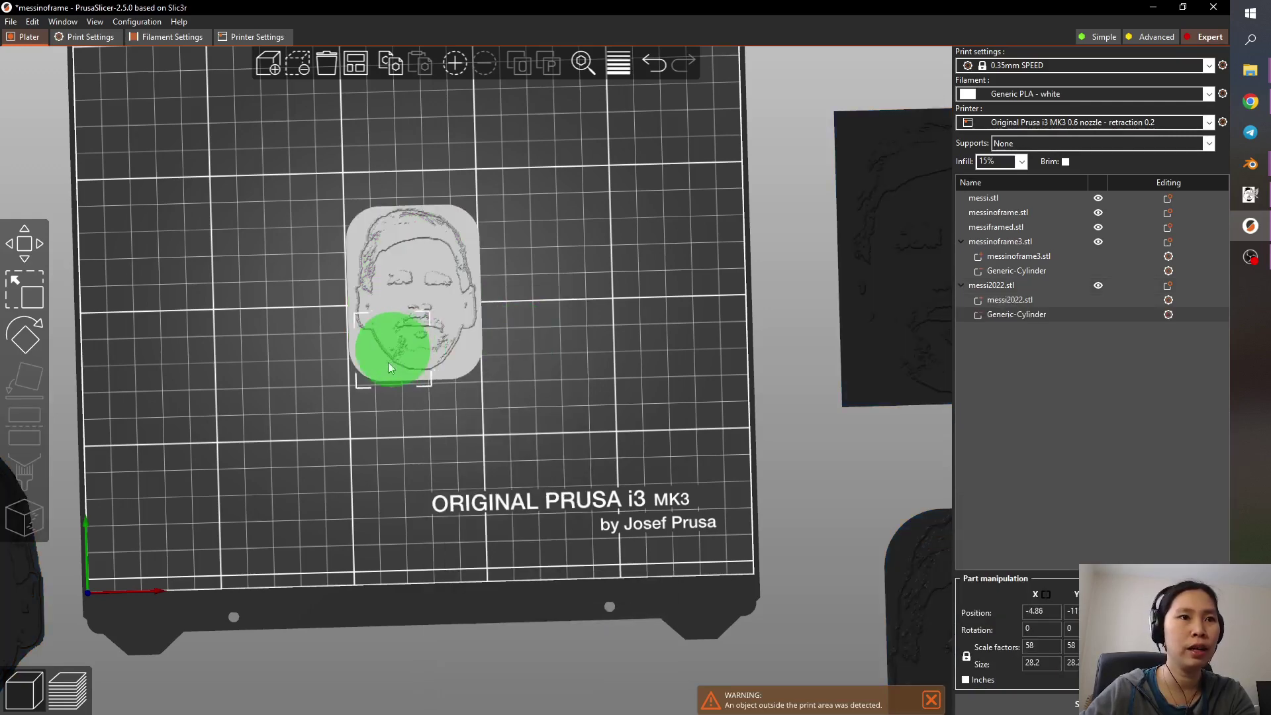
- Move the cylinder negative volume toward the plate's lower-left corner, at about X -6.87 mm, and set its uniform size to 10 mm
left_click_drag(388, 362, 312, 341)
scroll(349, 398, "up", 4)
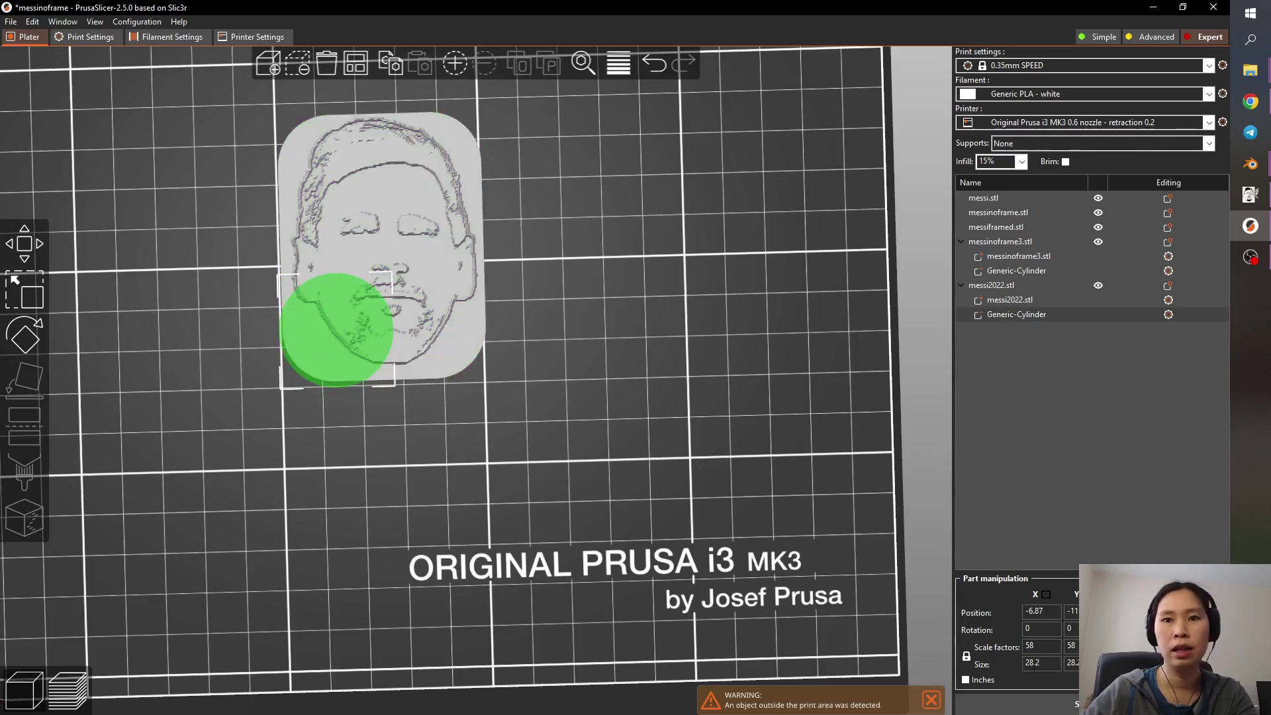
left_click(1006, 313)
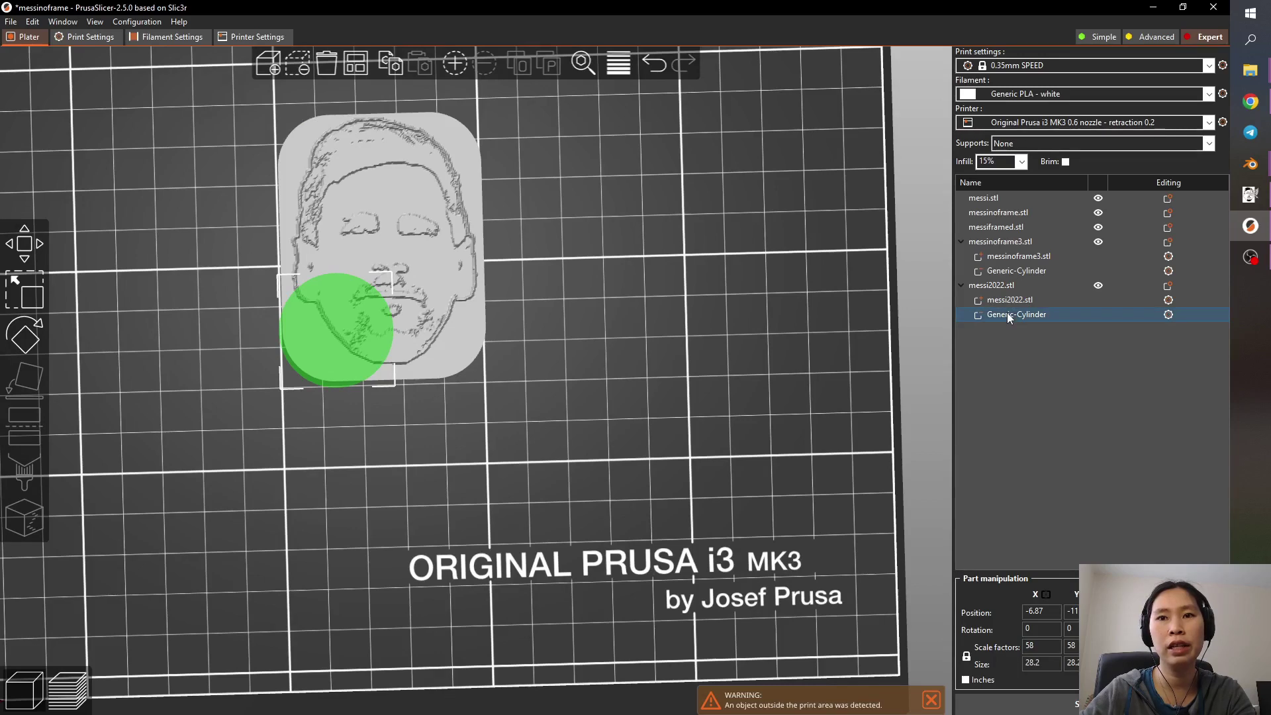
left_click_drag(301, 353, 313, 343)
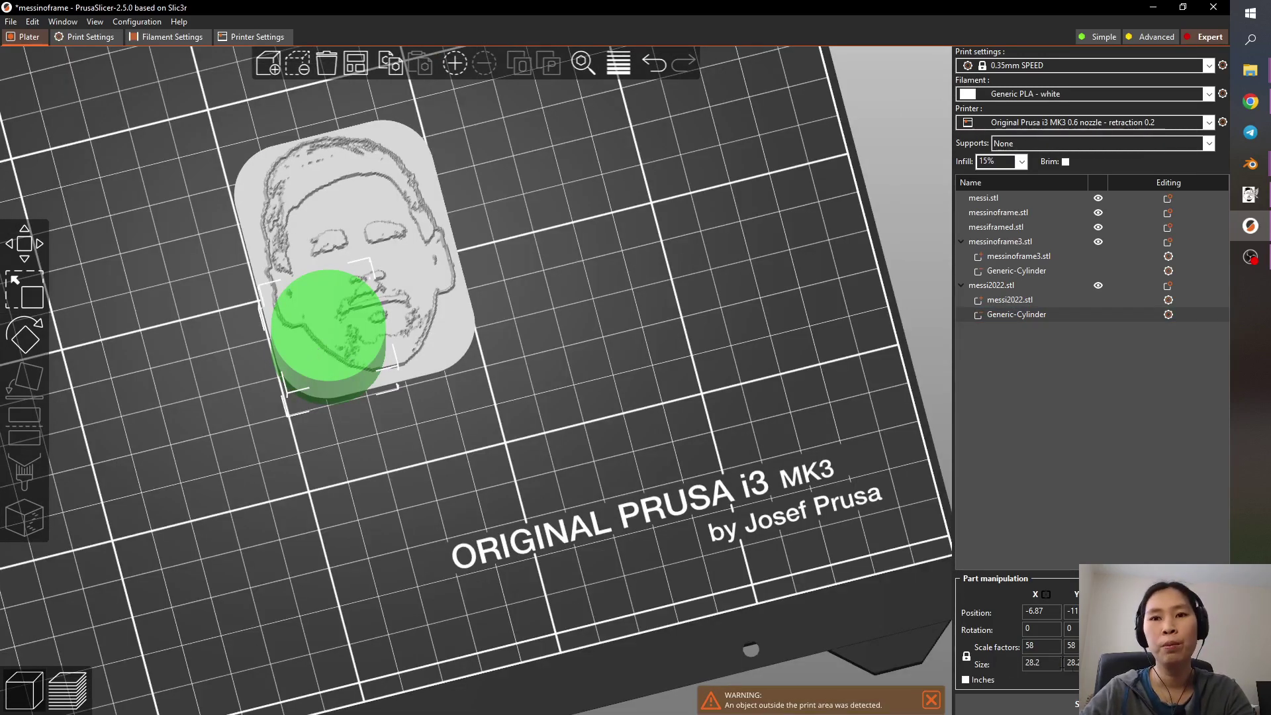
key("m")
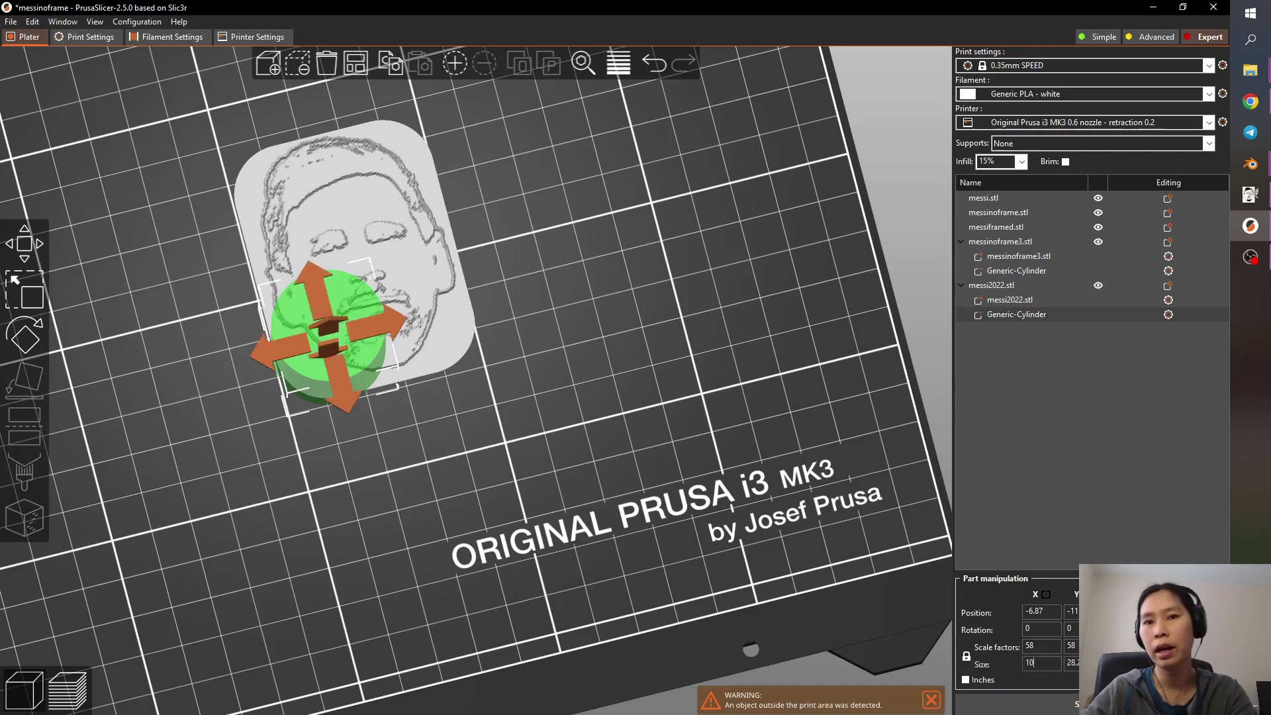
key("Tab")
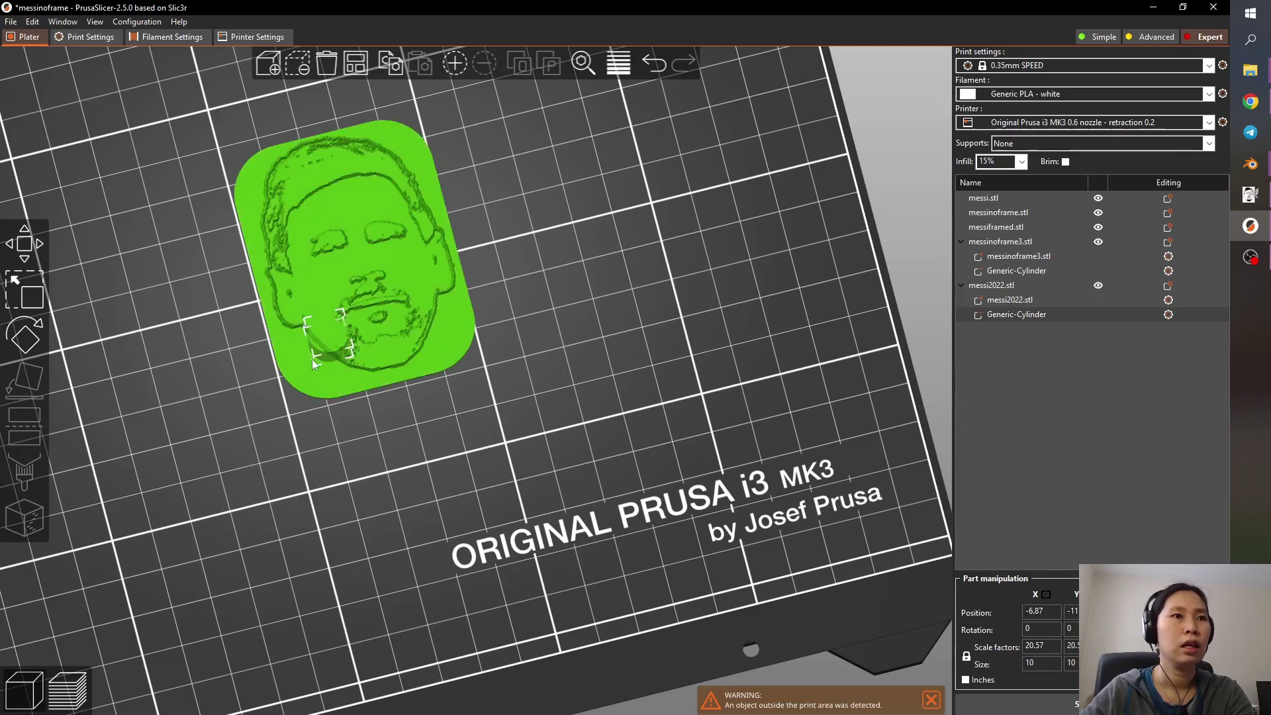
- Shrink the cylinder uniformly to 8 mm and place it in the plate's lower-left corner, at about X -9.68, Y -13.94 mm
left_click_drag(321, 335, 309, 351)
key("1")
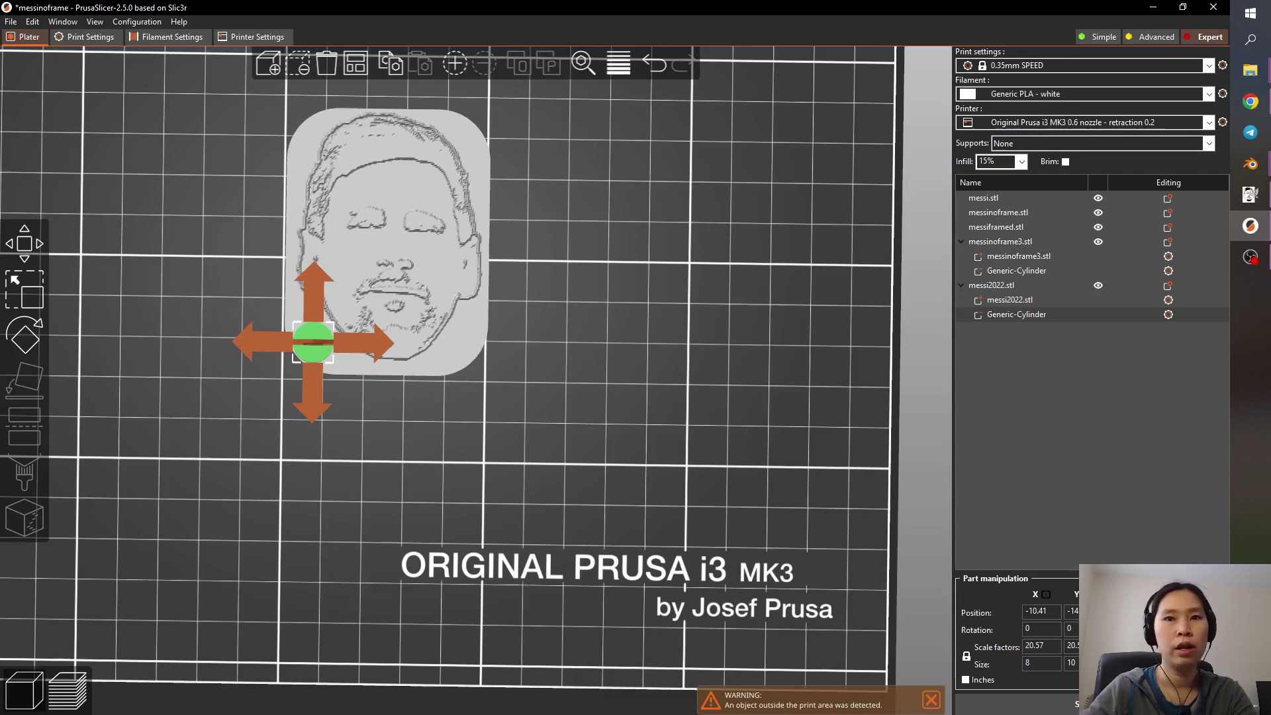
key("Tab")
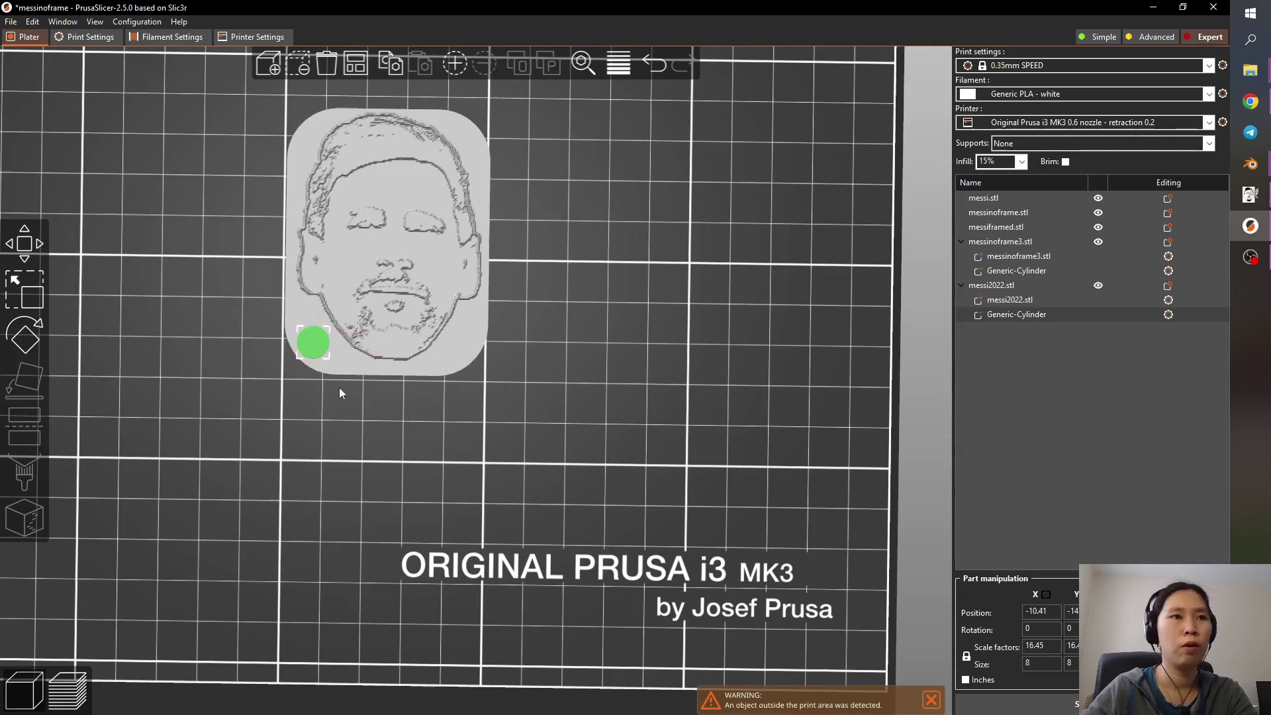
left_click_drag(313, 345, 315, 344)
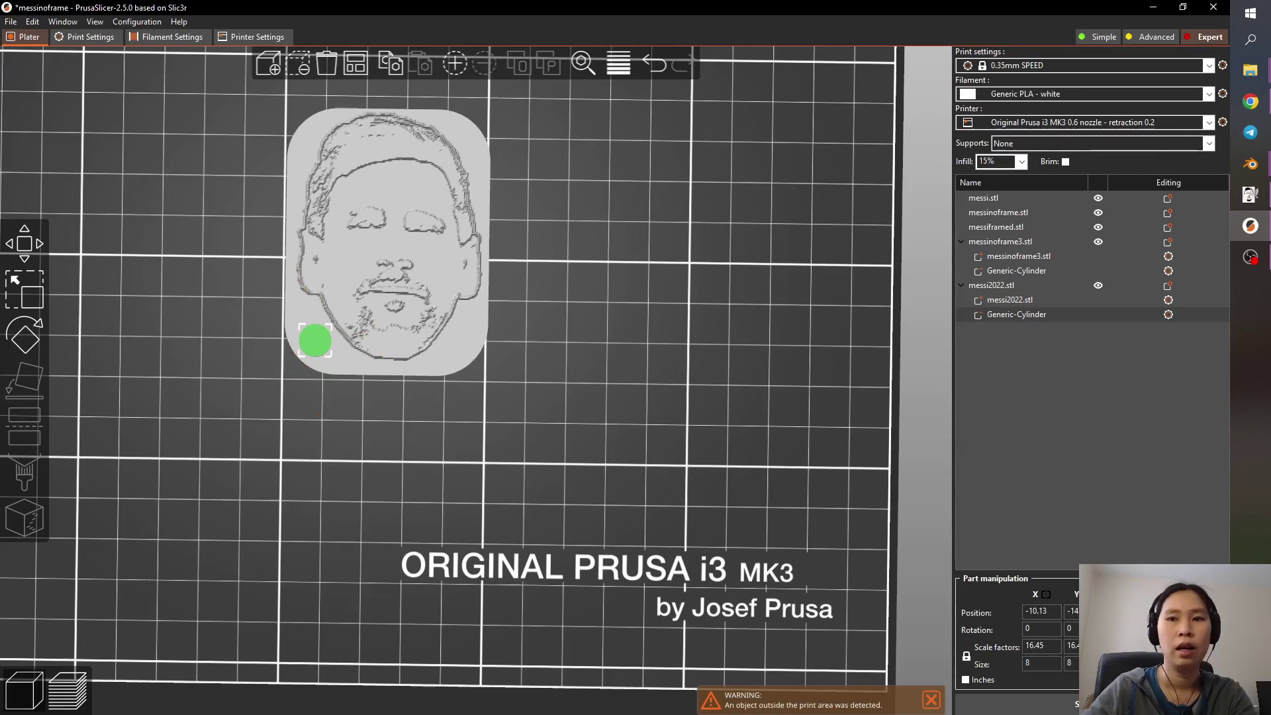
mouse_move(472, 571)
left_mouse_down()
mouse_move(488, 487)
mouse_move(470, 577)
left_mouse_up()
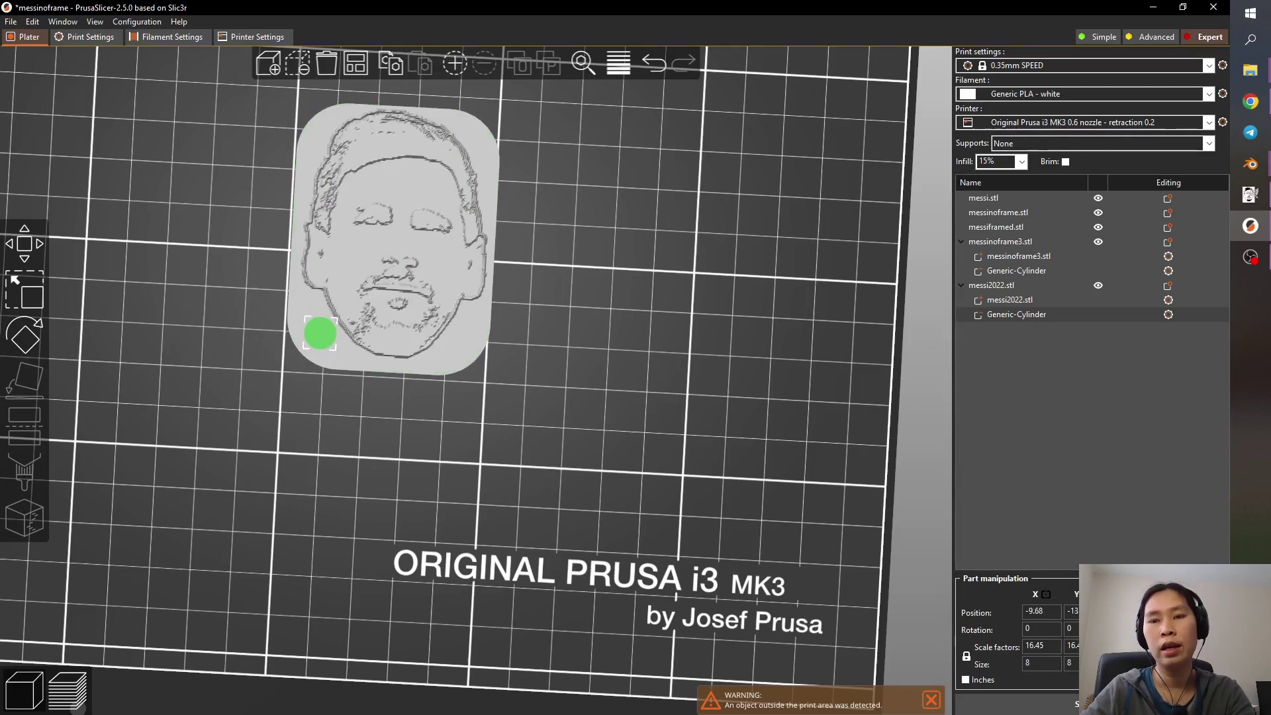
left_click_drag(575, 556, 561, 544)
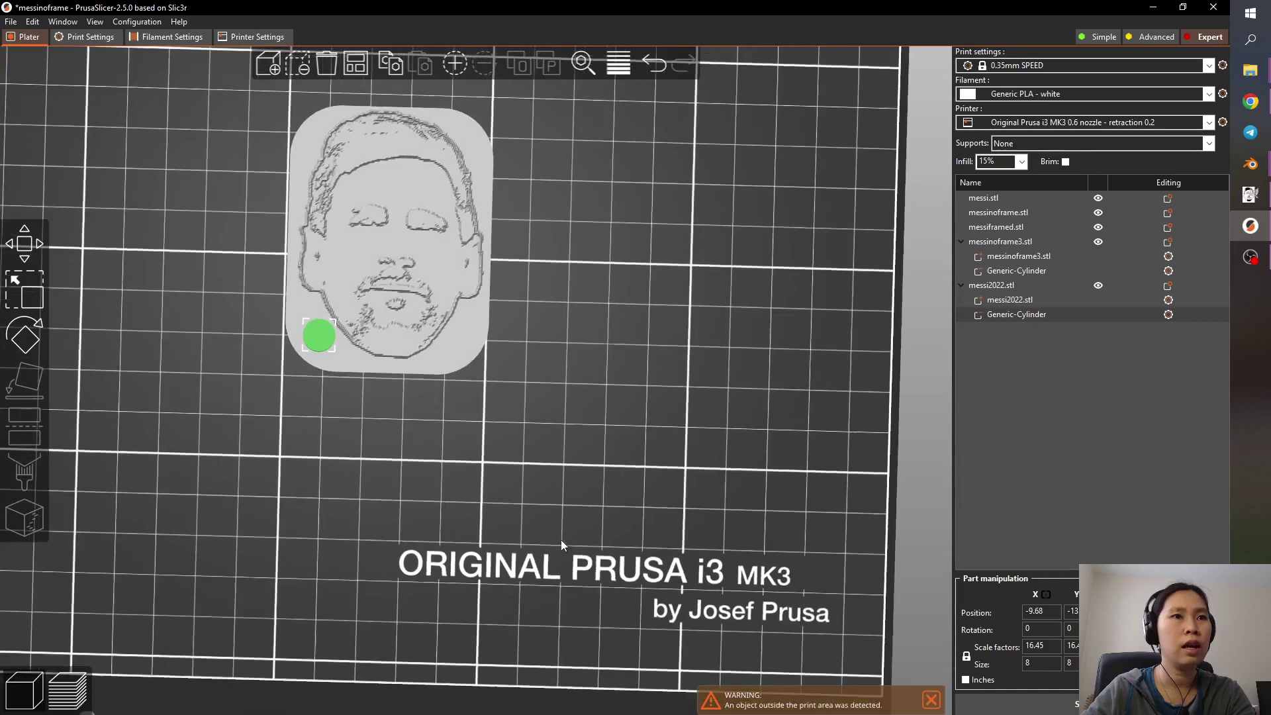
- Slice the plate to inspect the 8 mm hole in the preview and return to the 3D editor
left_click(1048, 696)
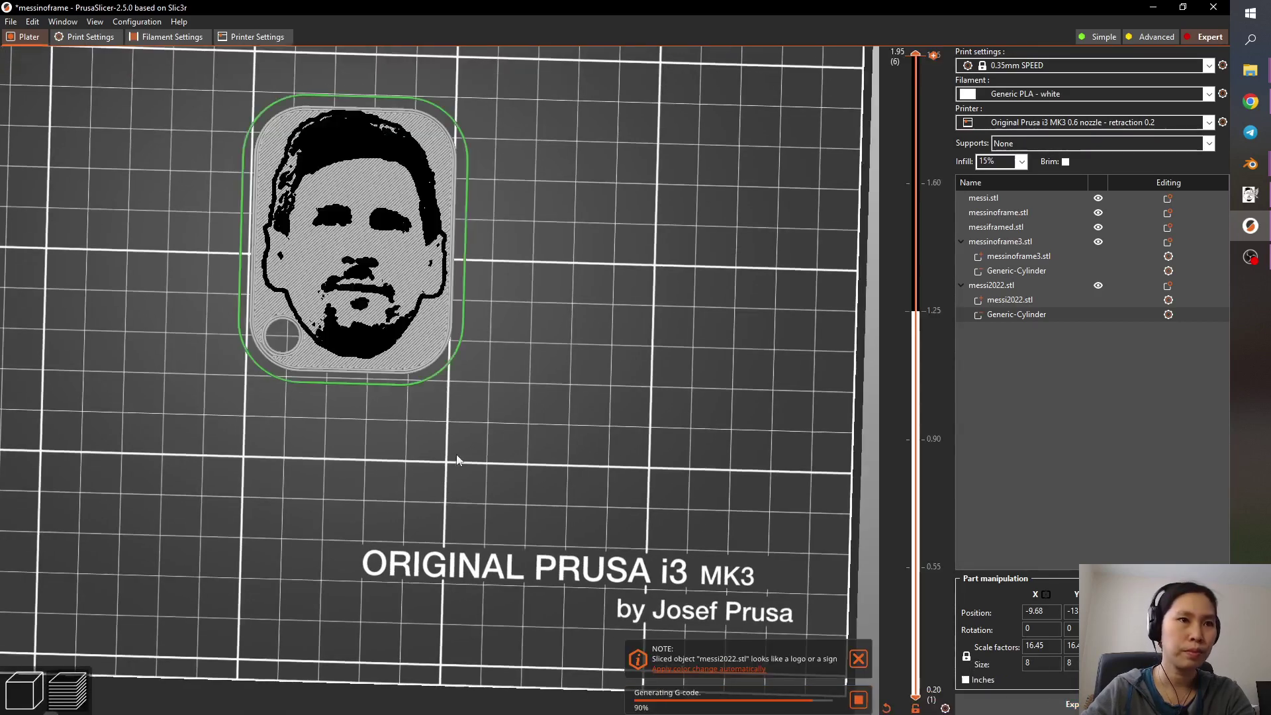
scroll(265, 351, "up", 2)
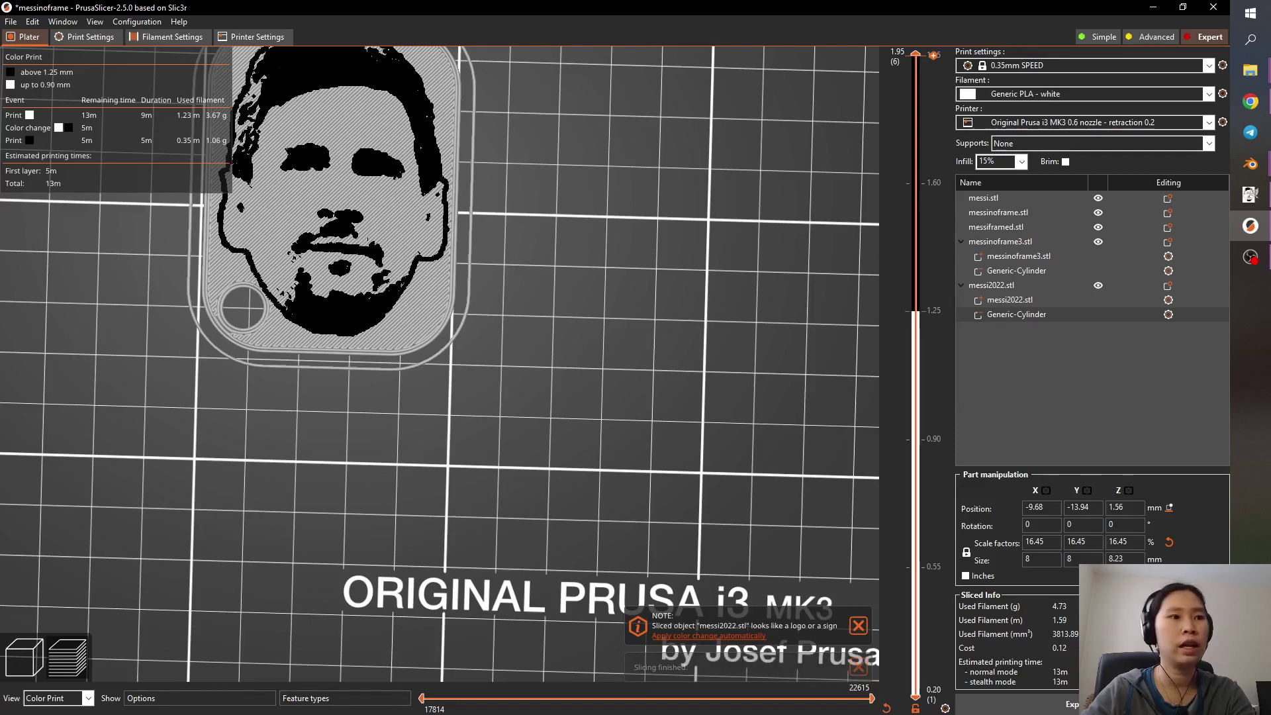
left_click(24, 658)
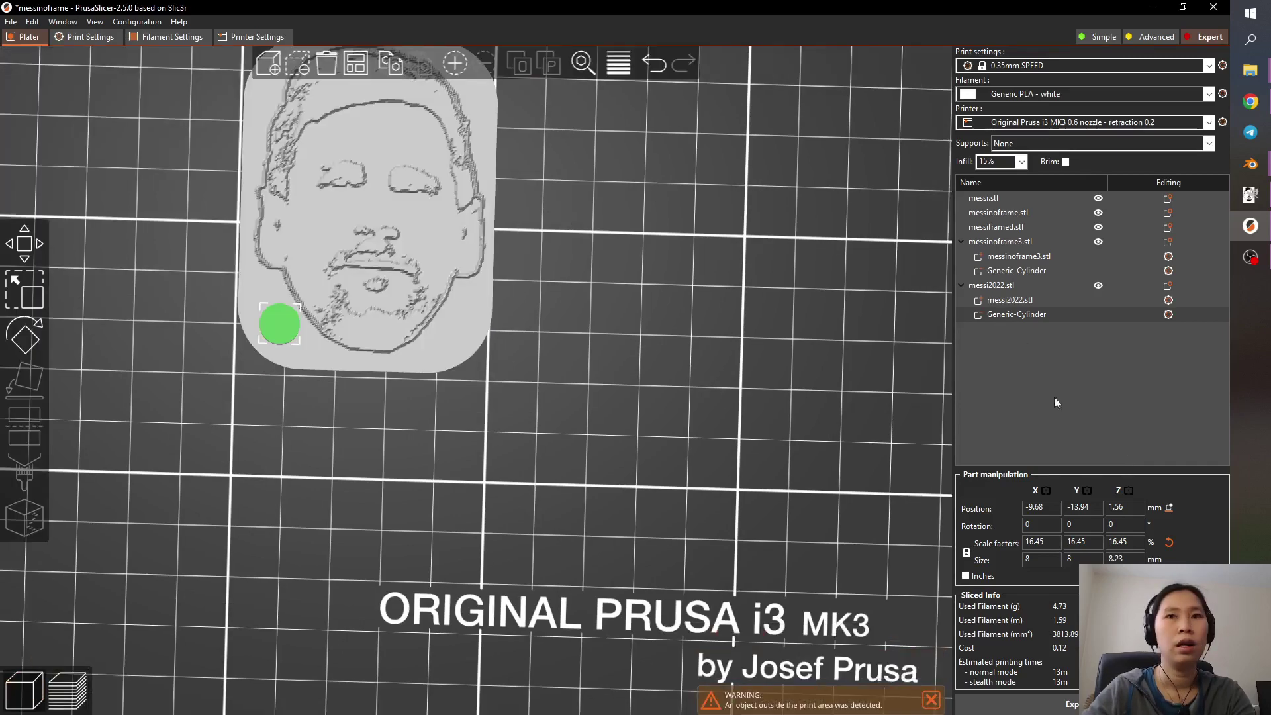
- Set the messi2022.stl cylinder's uniform size to 5 mm and move it slightly toward the lower edge, to about X -9.66, Y -14.47 mm
left_click(1007, 300)
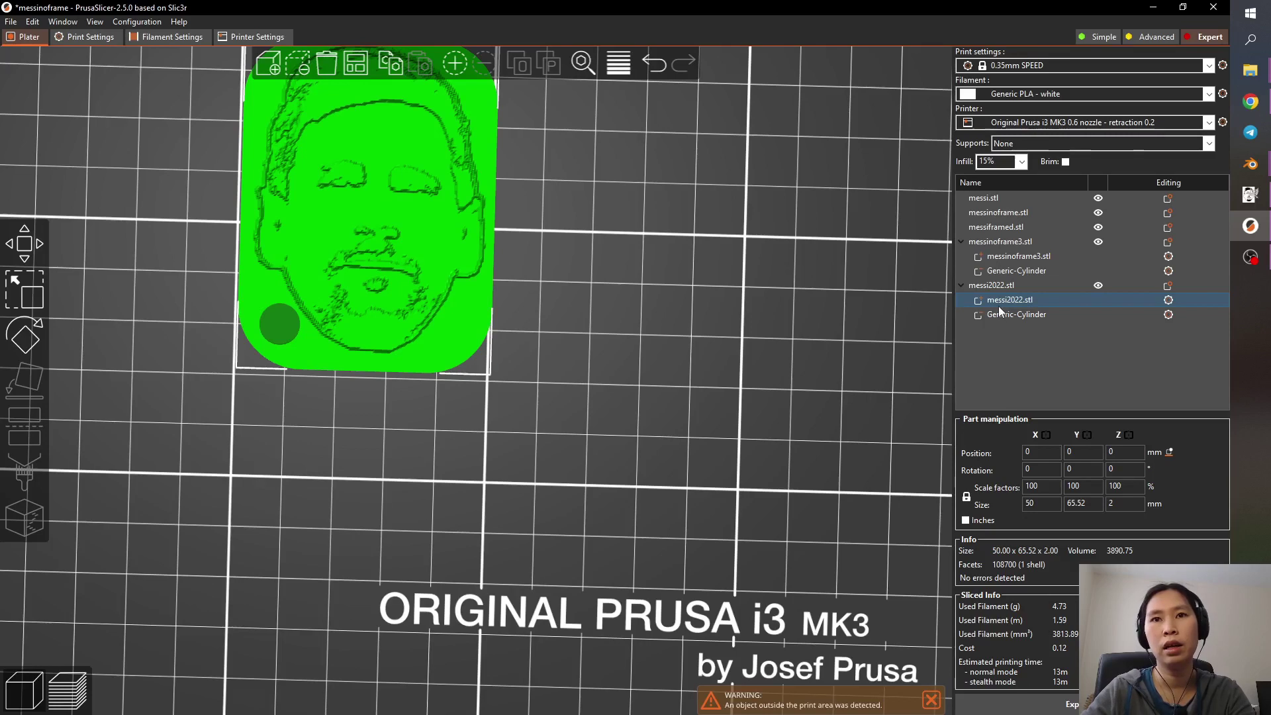
left_click(998, 315)
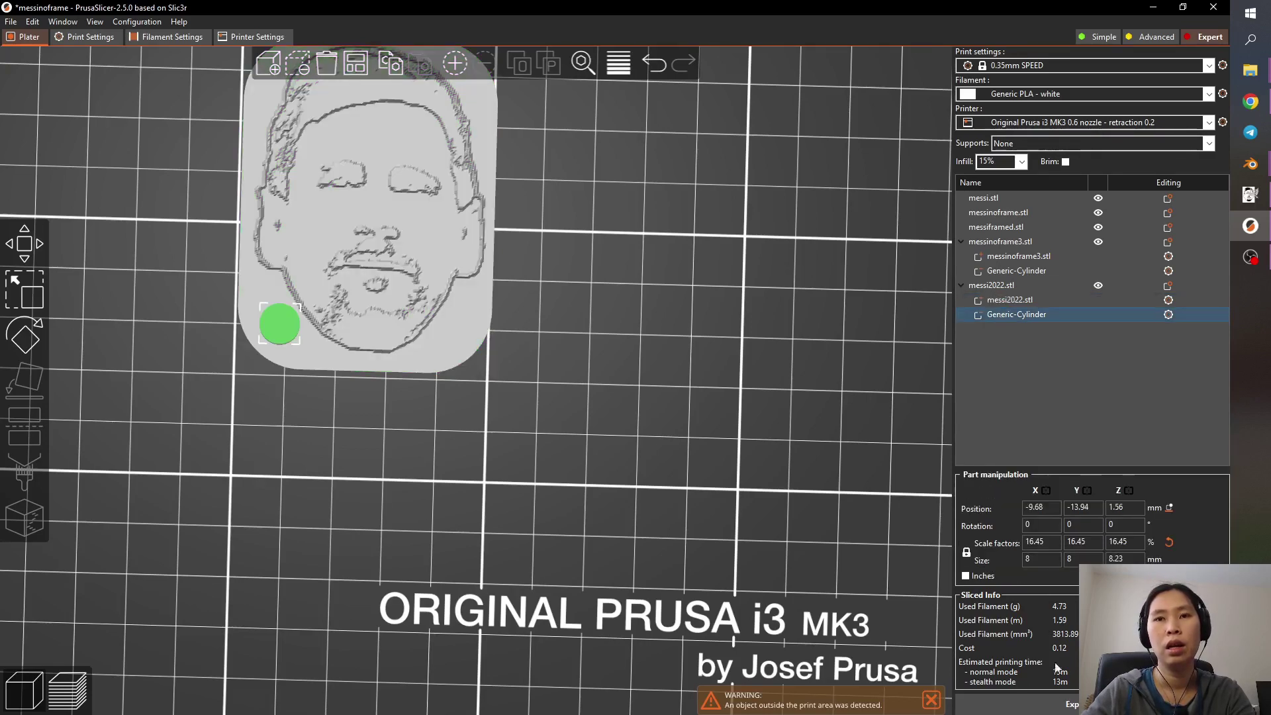
left_click(1042, 558)
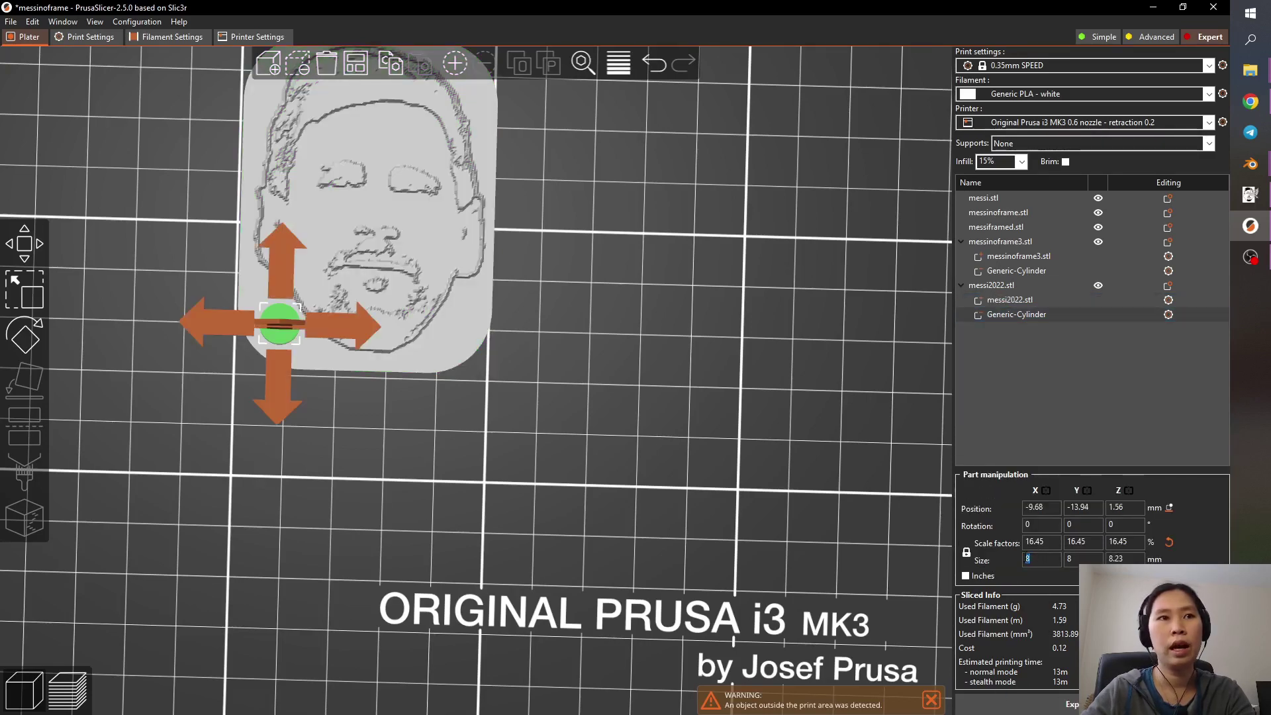
type("5")
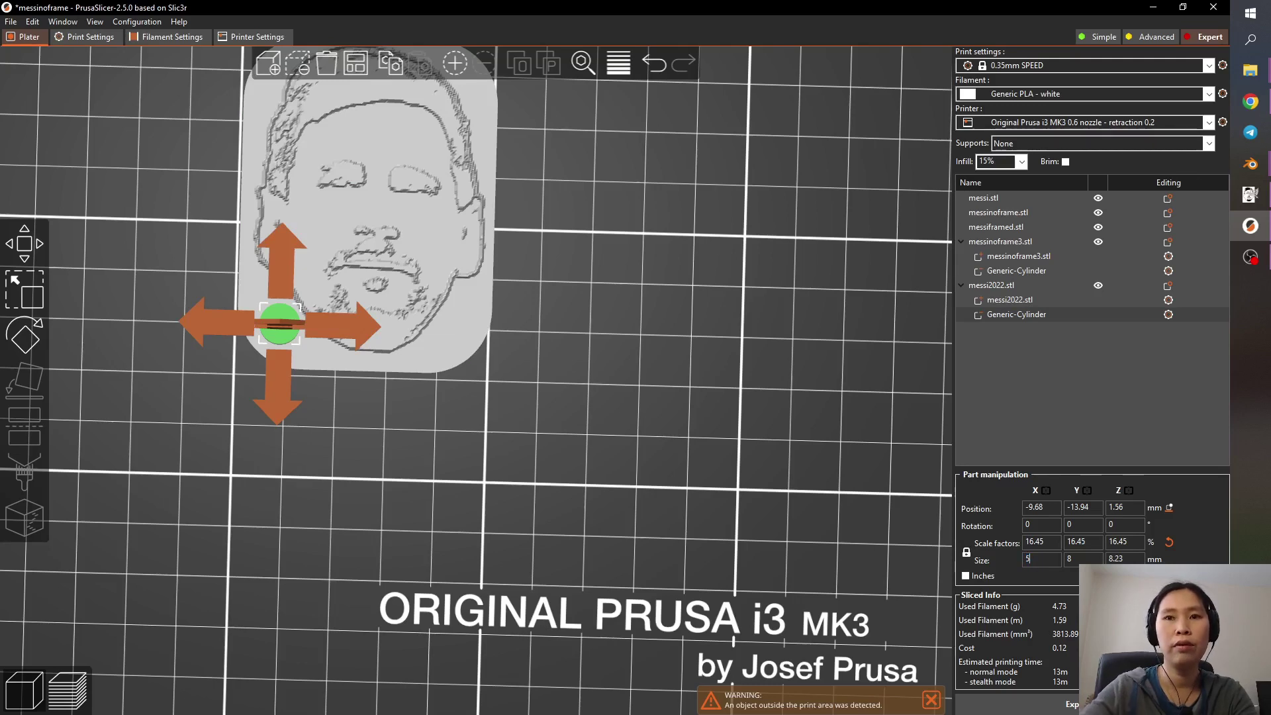
key("Tab")
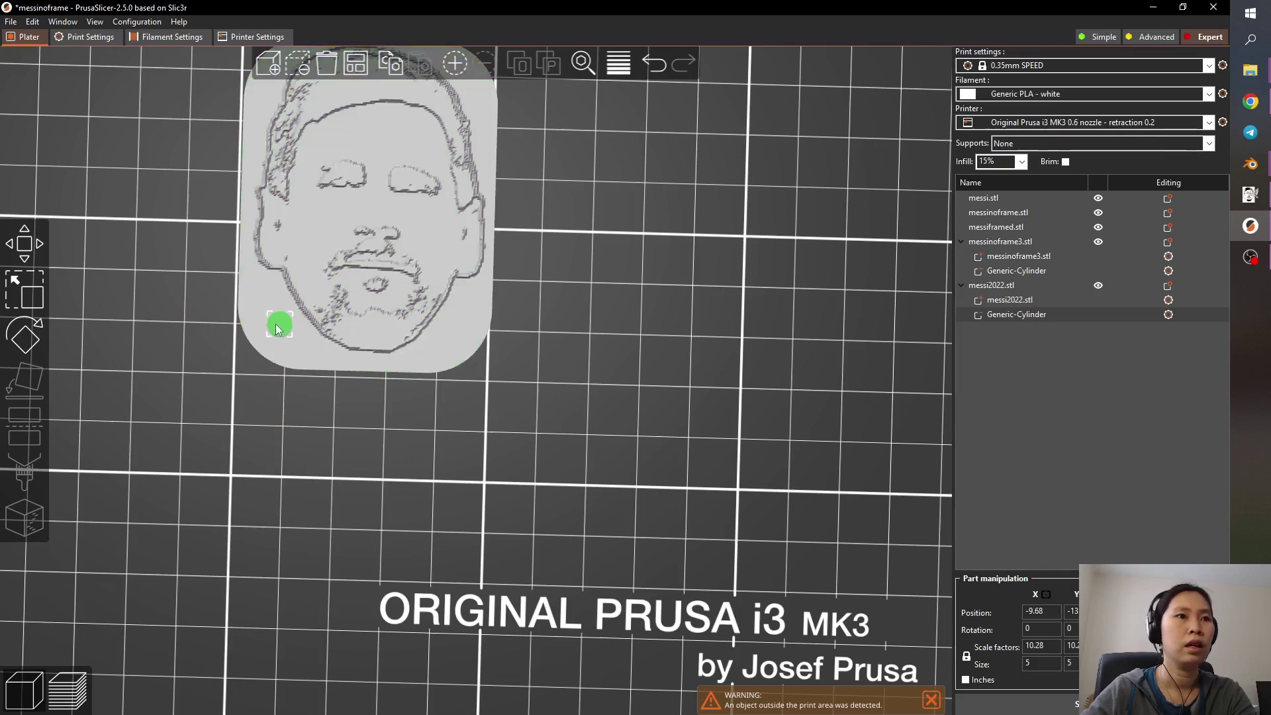
left_click_drag(279, 325, 279, 333)
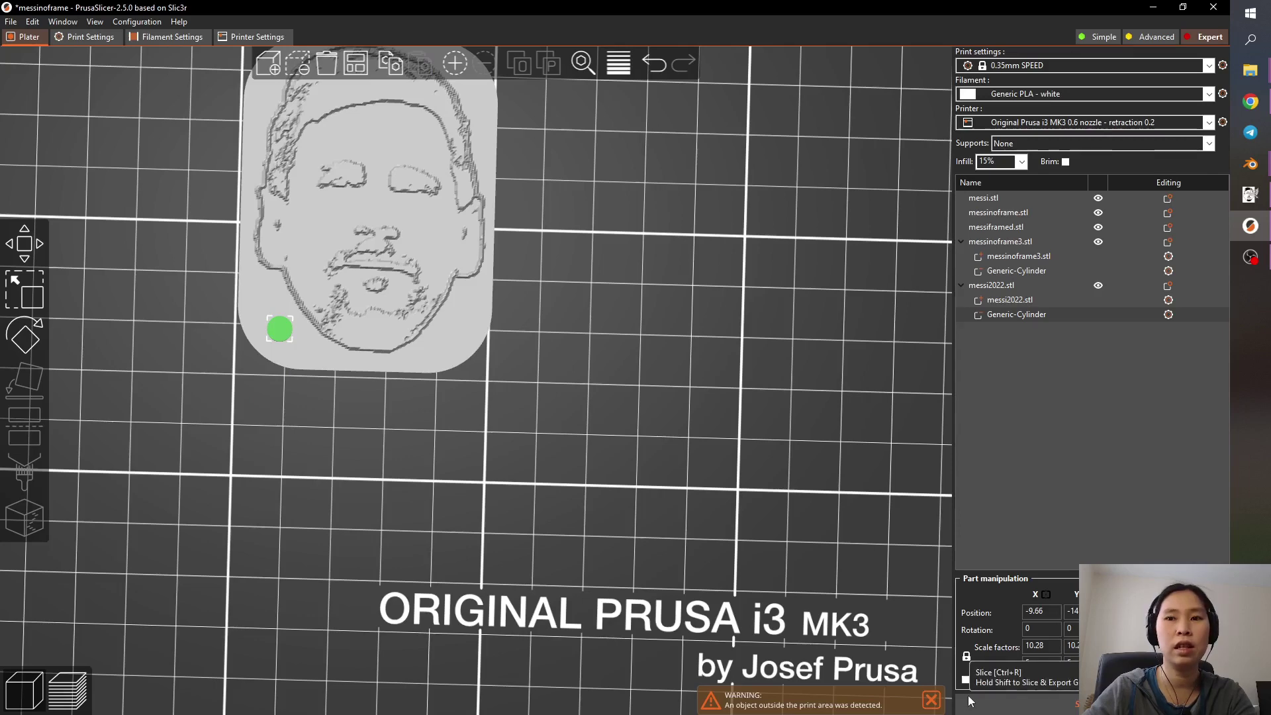
- Slice the plate again and examine the smaller corner hole in the preview
left_click(1018, 702)
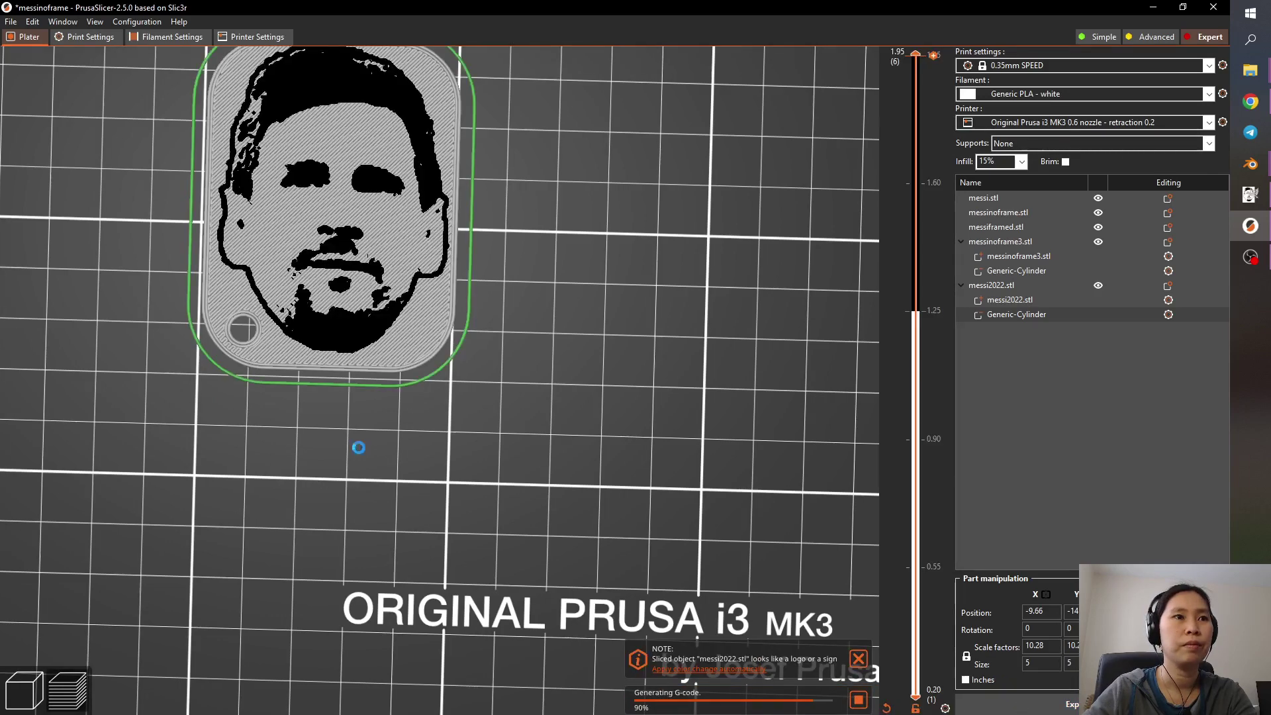
scroll(361, 463, "up", 4)
scroll(394, 468, "down", 5)
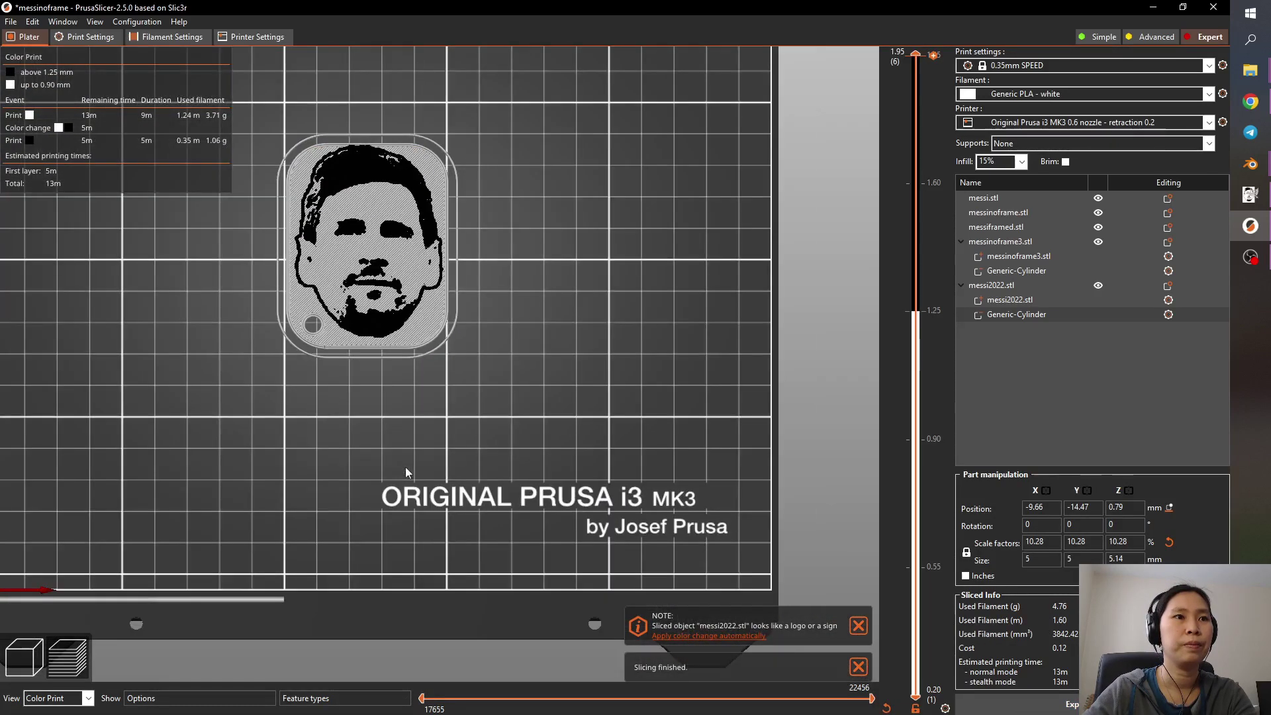
left_click_drag(405, 466, 427, 443)
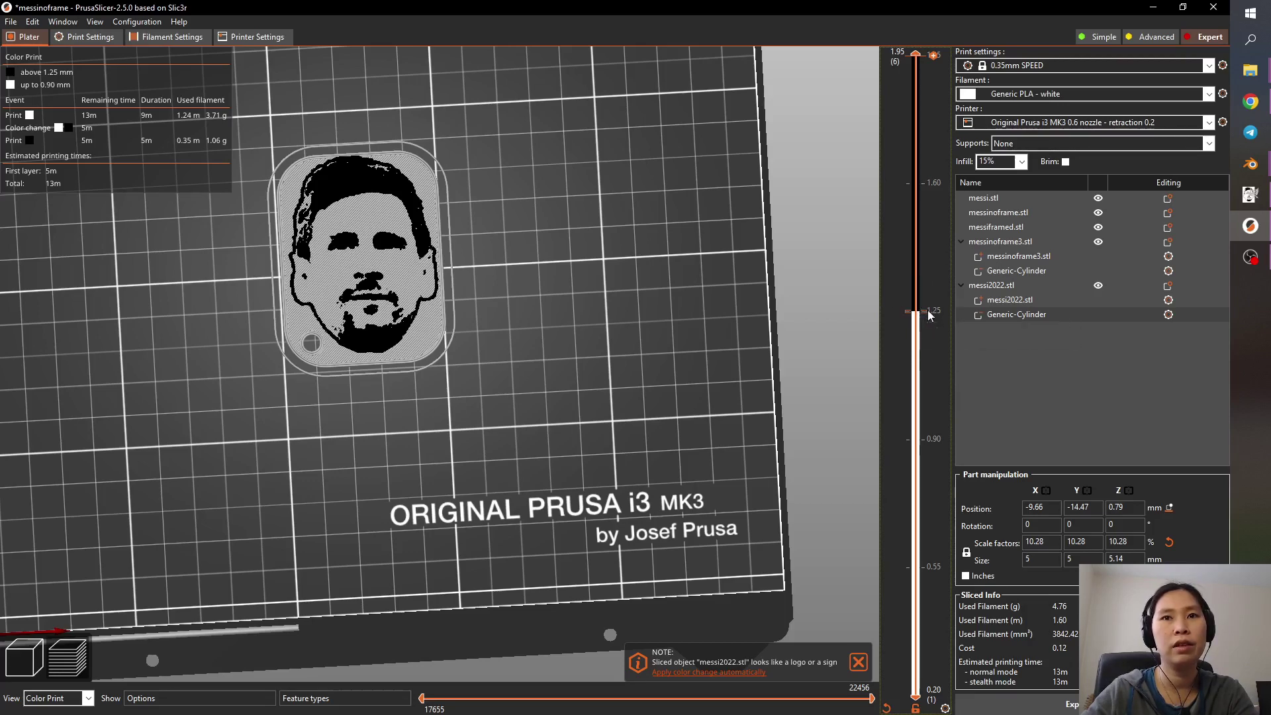
- Delete the colour change at 1.25 mm, show all layers and slice the plate again
left_click(903, 312)
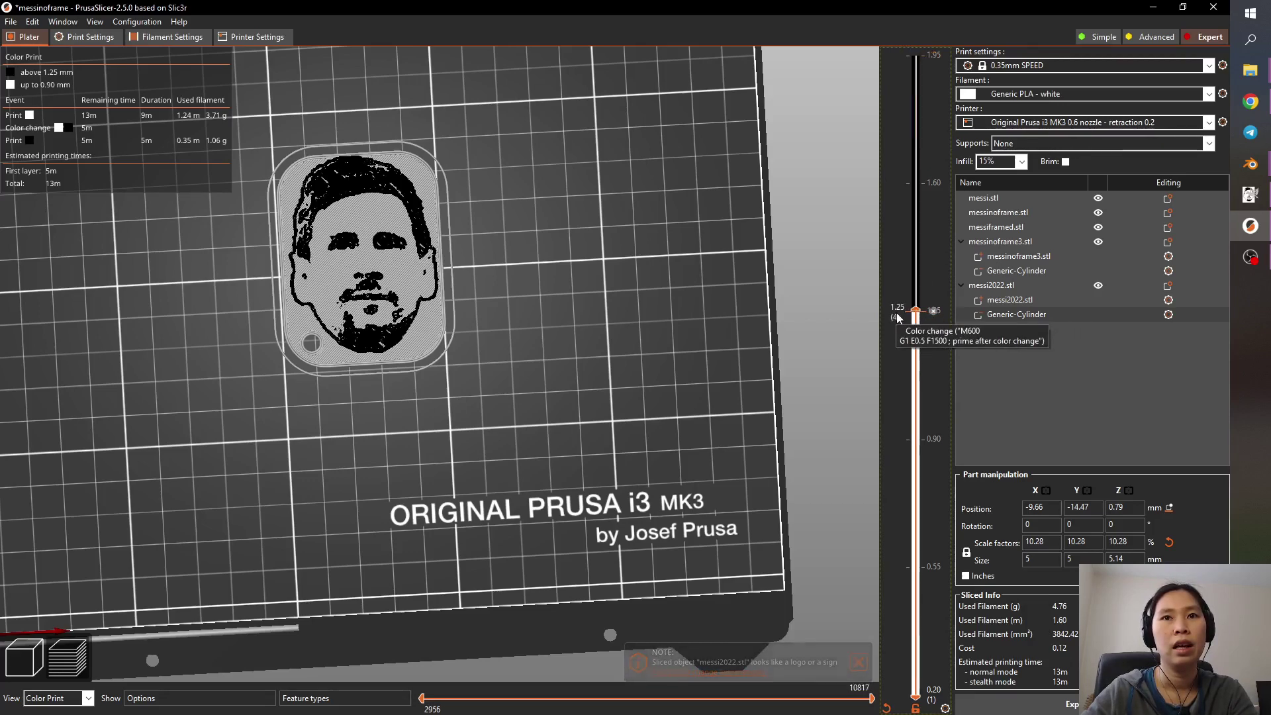
left_click(933, 312)
left_click(934, 312)
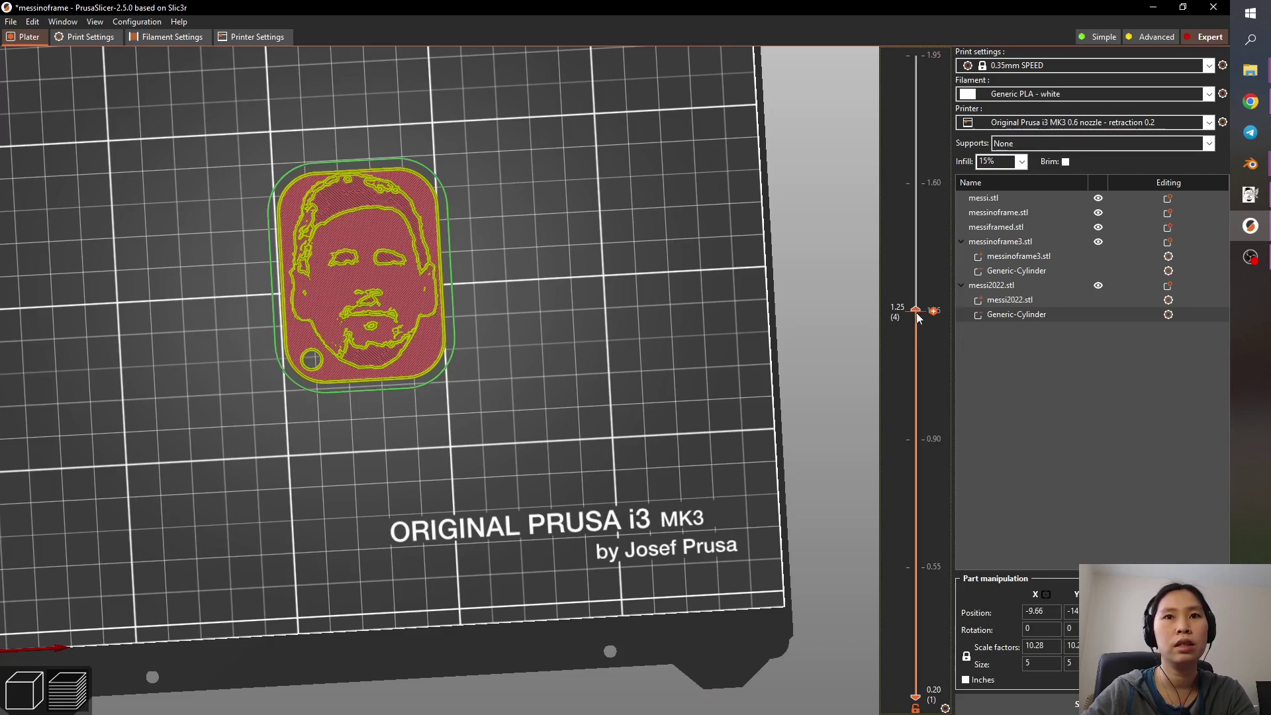
left_click_drag(916, 313, 910, 40)
left_click(1059, 703)
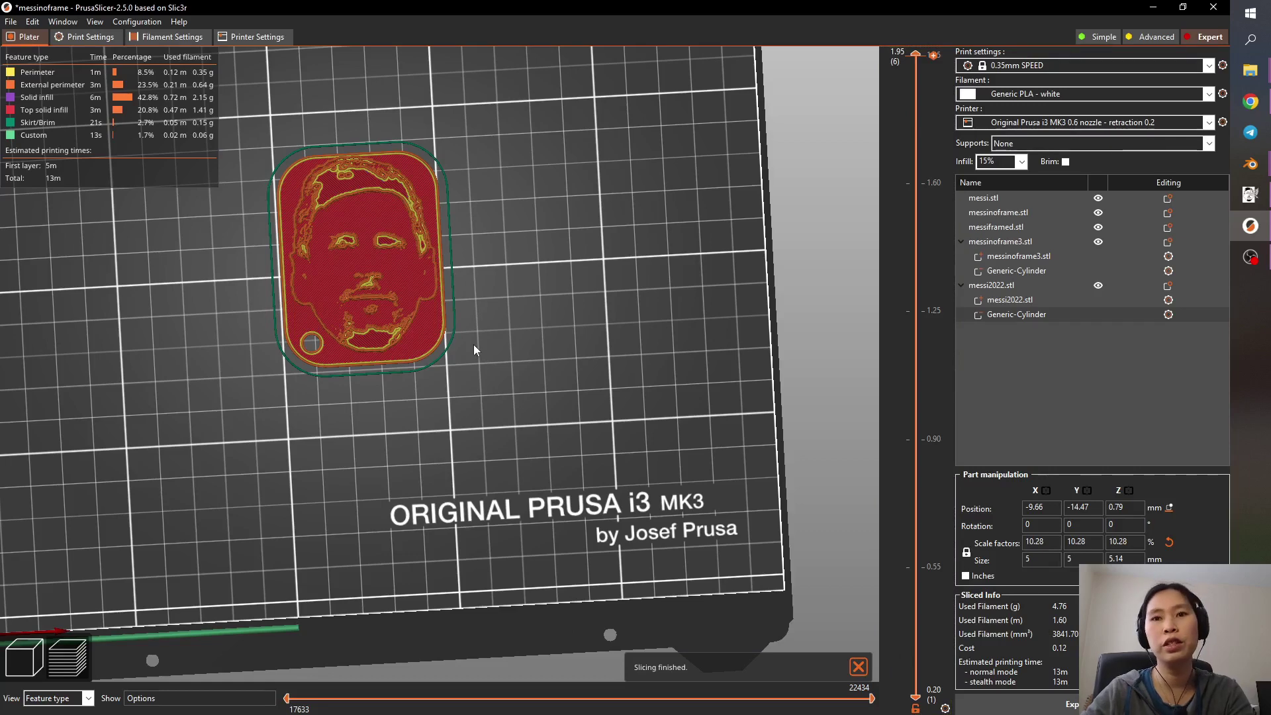
- Add a colour change at 1.25 mm in dark purple (Red 64, Green 0, Blue 64) and reslice the plate
left_click(916, 311)
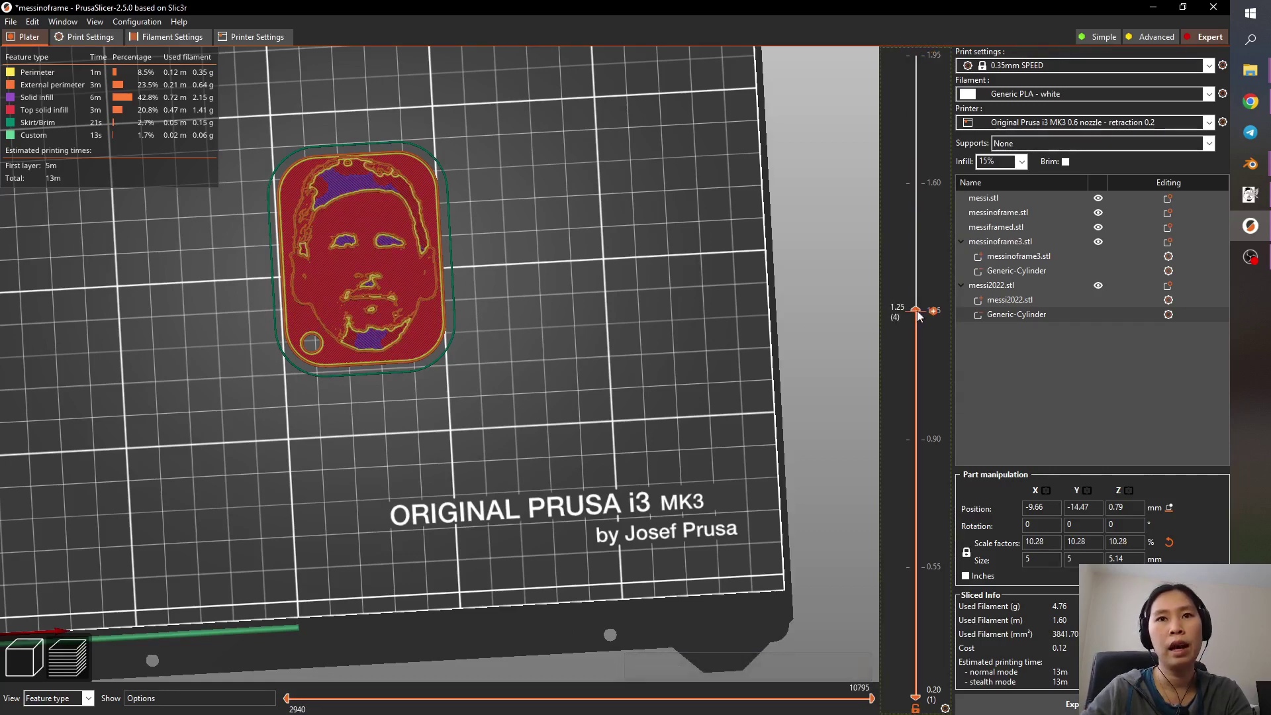
left_click(933, 311)
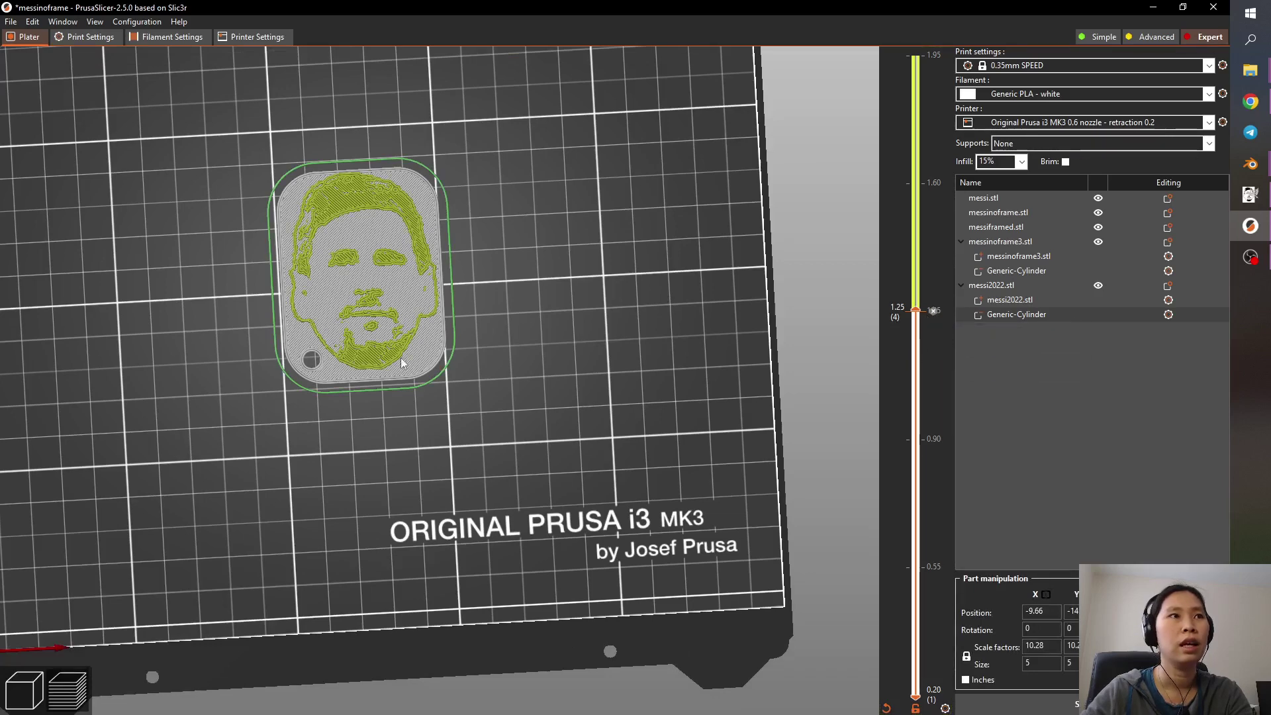
right_click(918, 237)
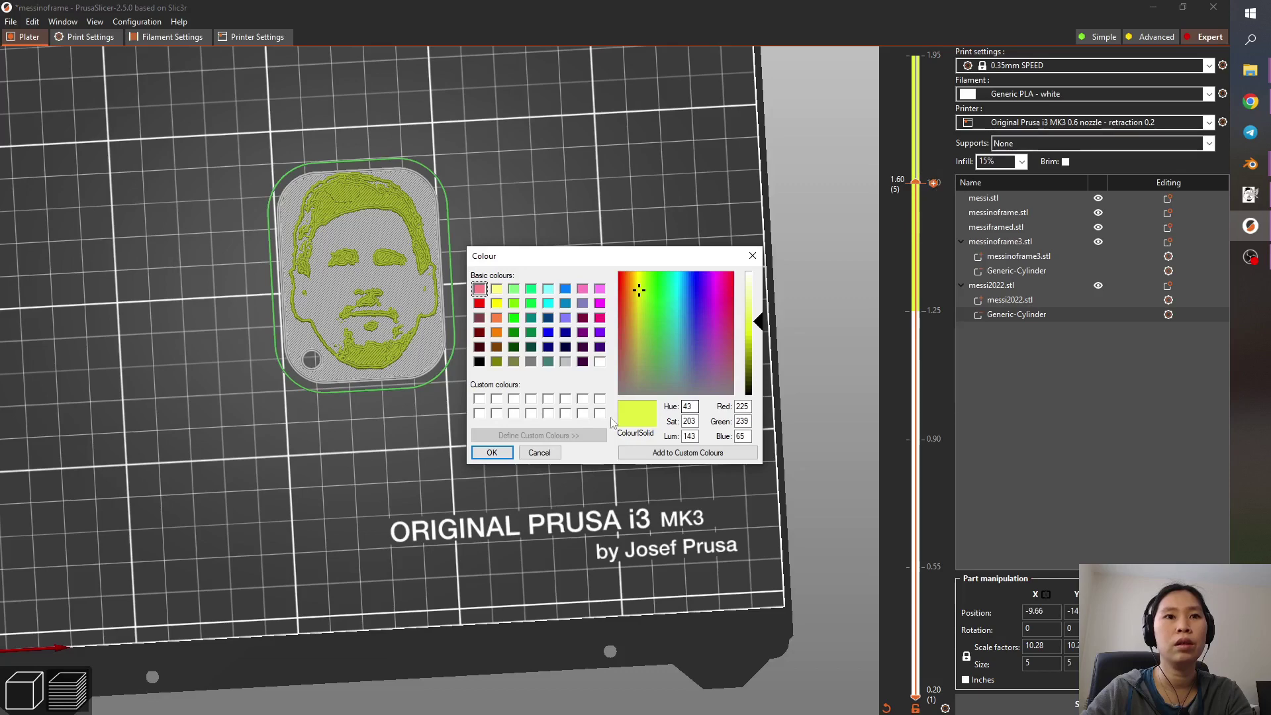
left_click(582, 361)
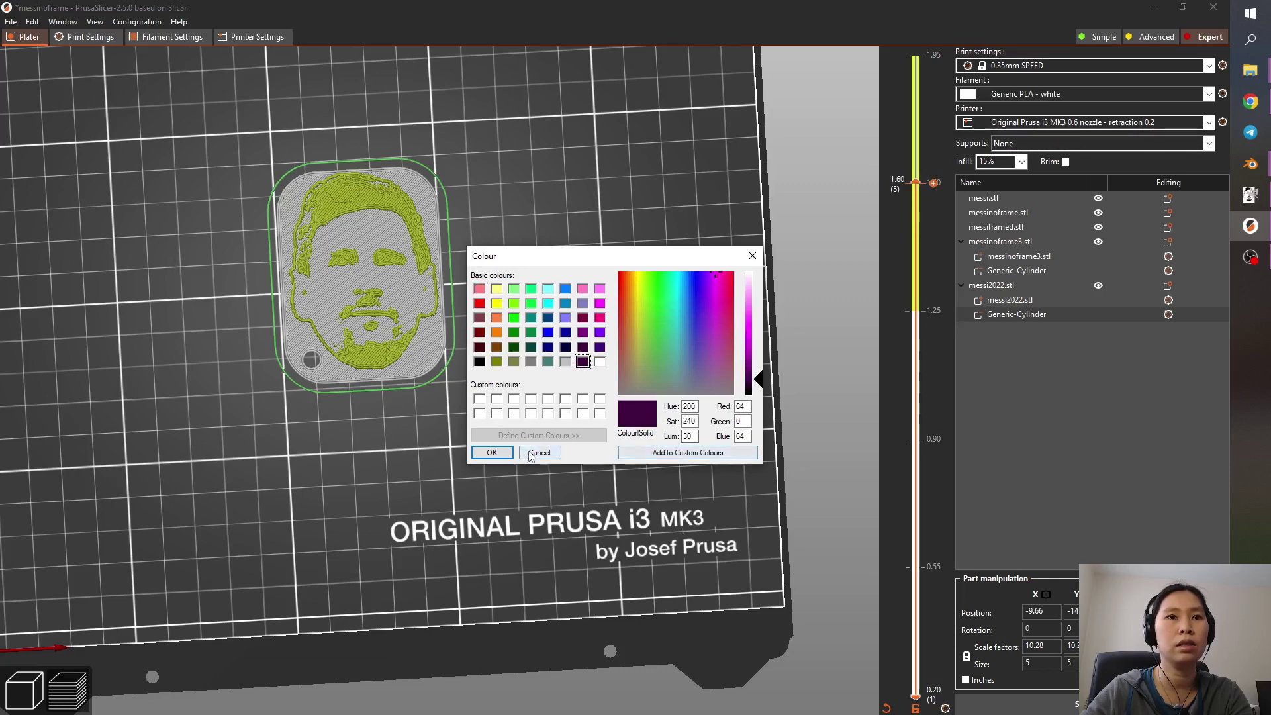
left_click(491, 452)
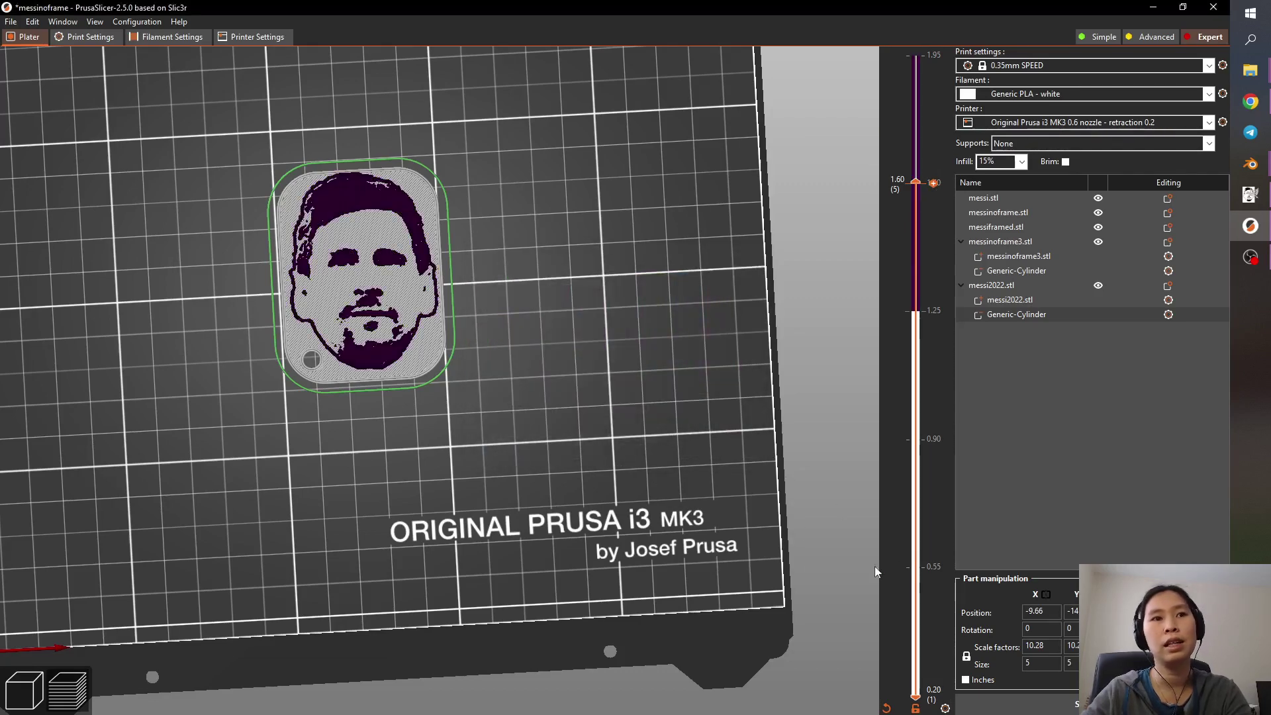
left_click(1059, 710)
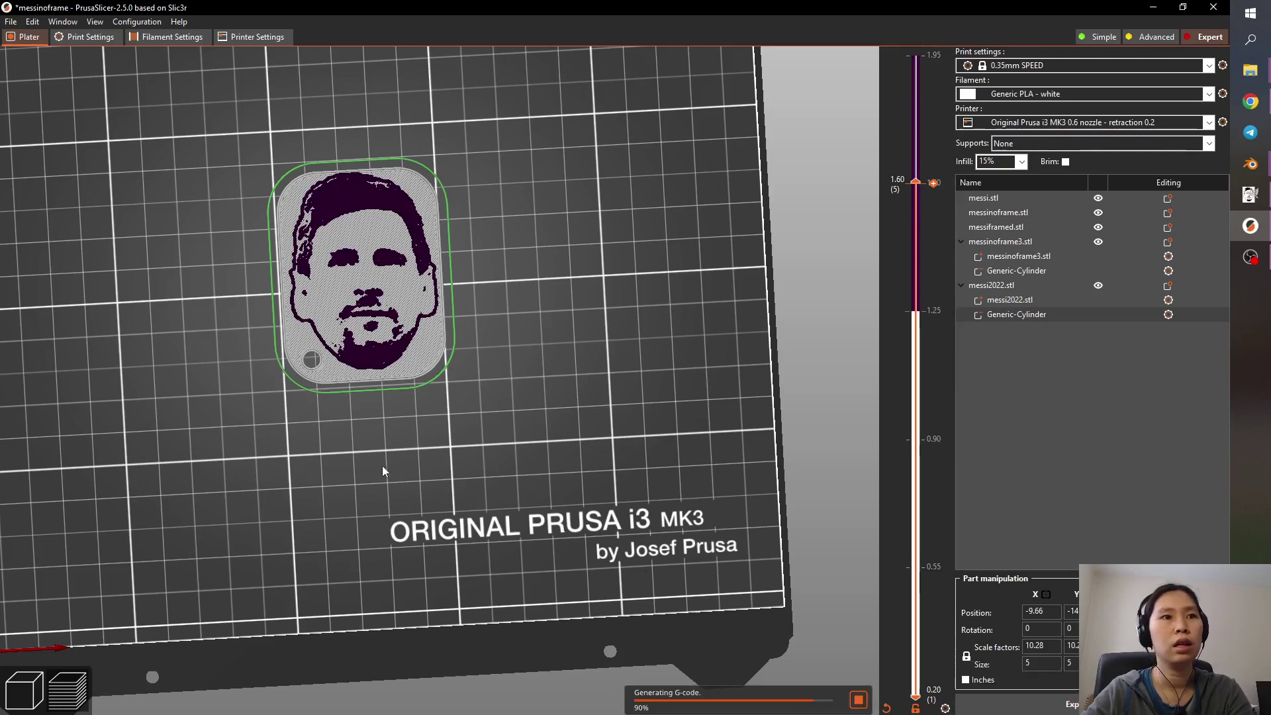